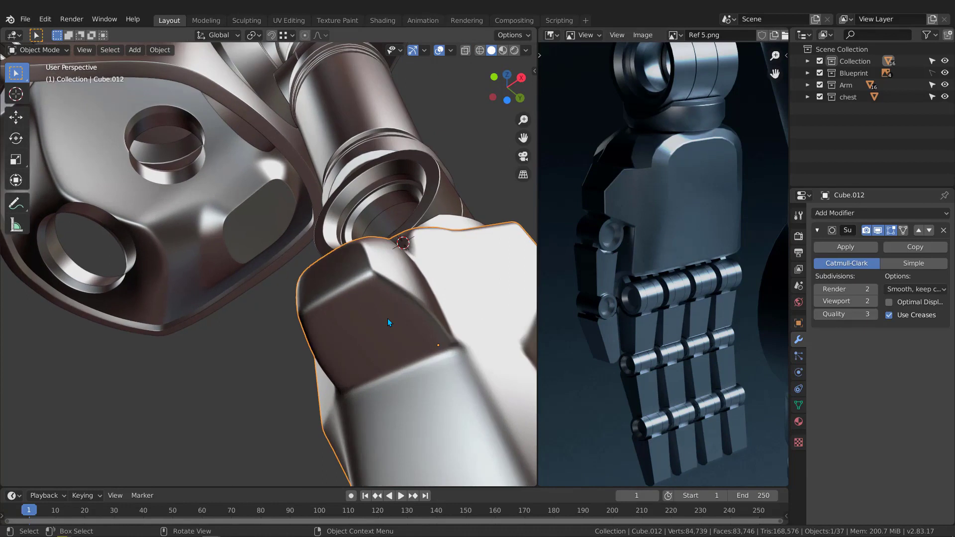
# Edge-slide the upper inner edge row of the thumb socket face by a factor of -1 to merge it into the neighbouring row.
pyautogui.press('Tab')
pyautogui.moveTo(387, 320); pyautogui.dragTo(360, 313, button='middle')
pyautogui.scroll(2, 360, 313)
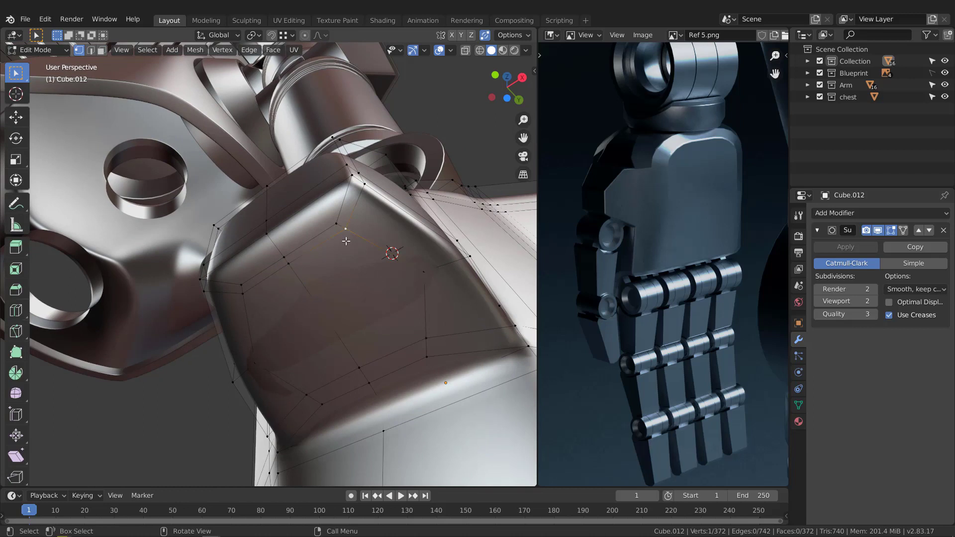
pyautogui.keyDown('shift'); pyautogui.click(240, 293); pyautogui.keyUp('shift')
pyautogui.press('g')
pyautogui.press('g')
pyautogui.click(318, 265)
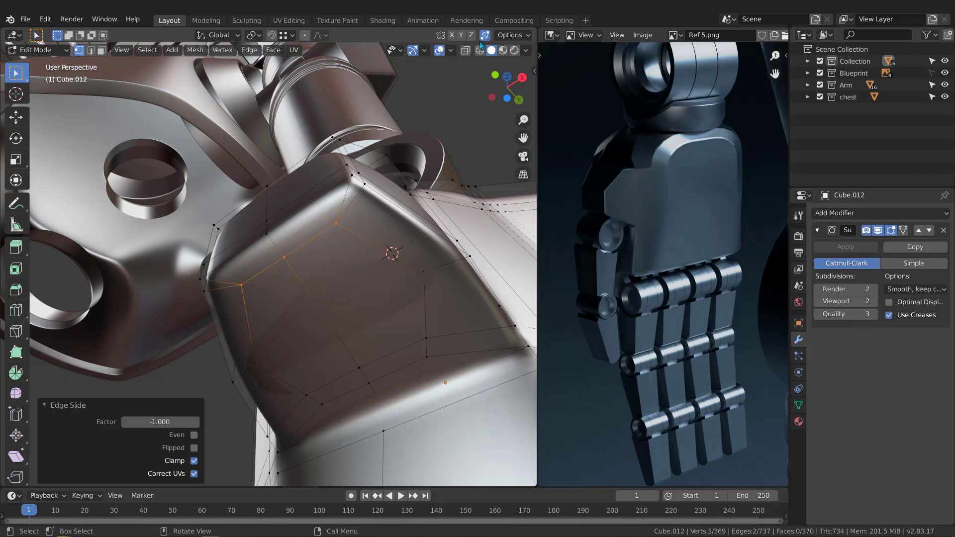
# Edge-slide the lower inner edge row of the thumb socket face by a factor of 1 to merge it into the adjacent row.
pyautogui.click(337, 225)
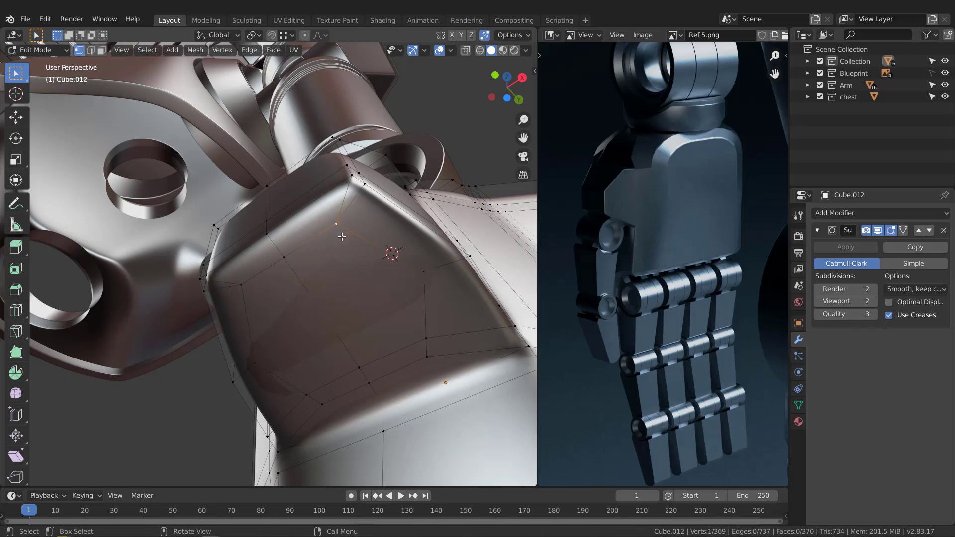
pyautogui.moveTo(303, 266); pyautogui.dragTo(297, 318, button='middle')
pyautogui.scroll(2, 297, 318)
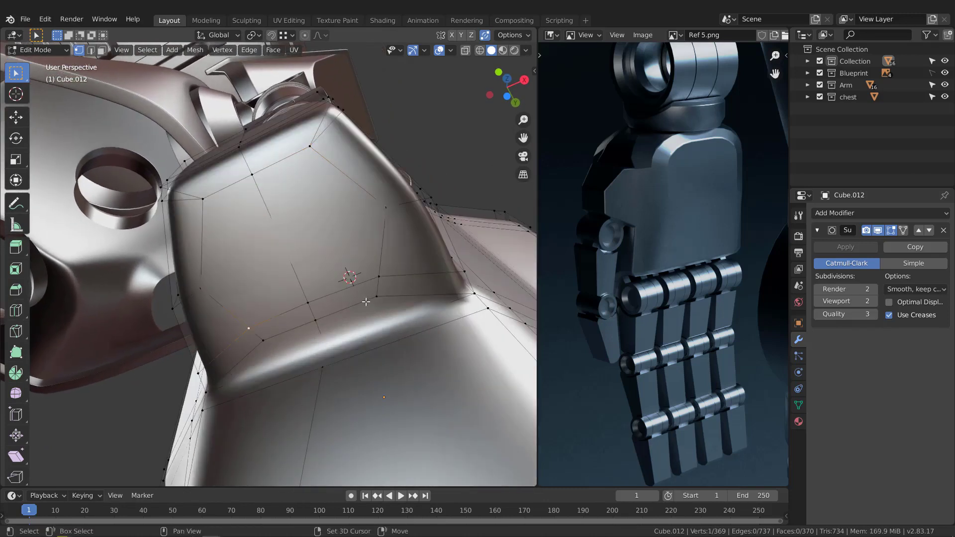
pyautogui.keyDown('shift'); pyautogui.click(379, 277); pyautogui.keyUp('shift')
pyautogui.moveTo(379, 278); pyautogui.dragTo(318, 241, button='middle')
pyautogui.press('g')
pyautogui.press('g')
pyautogui.click(386, 362)
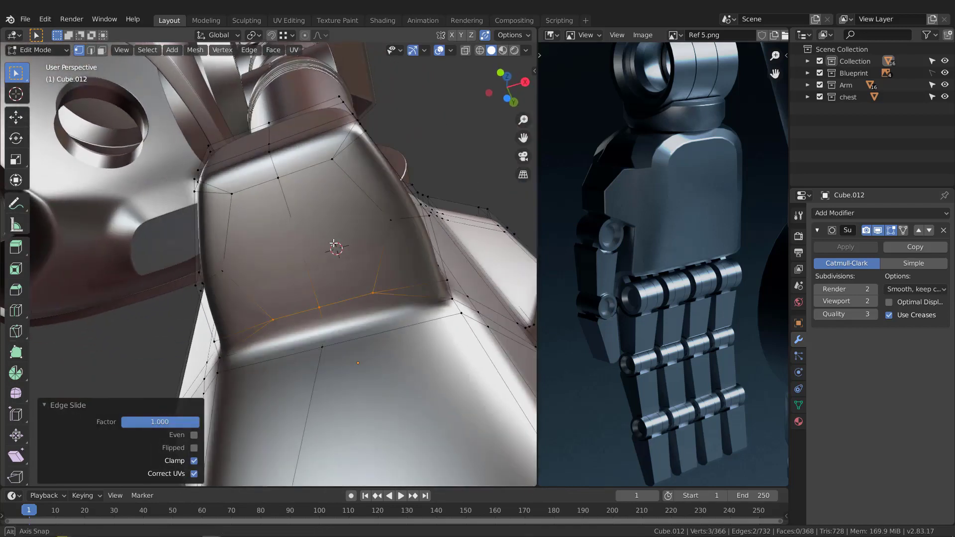
# Extrude the four central faces of the thumb socket inward by about 0.05 cm.
pyautogui.press('3')
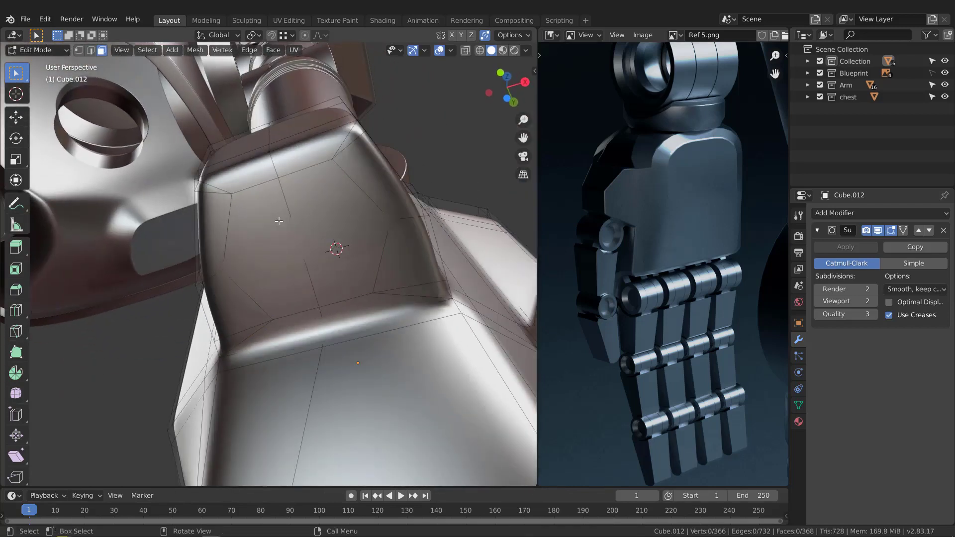
pyautogui.click(259, 243)
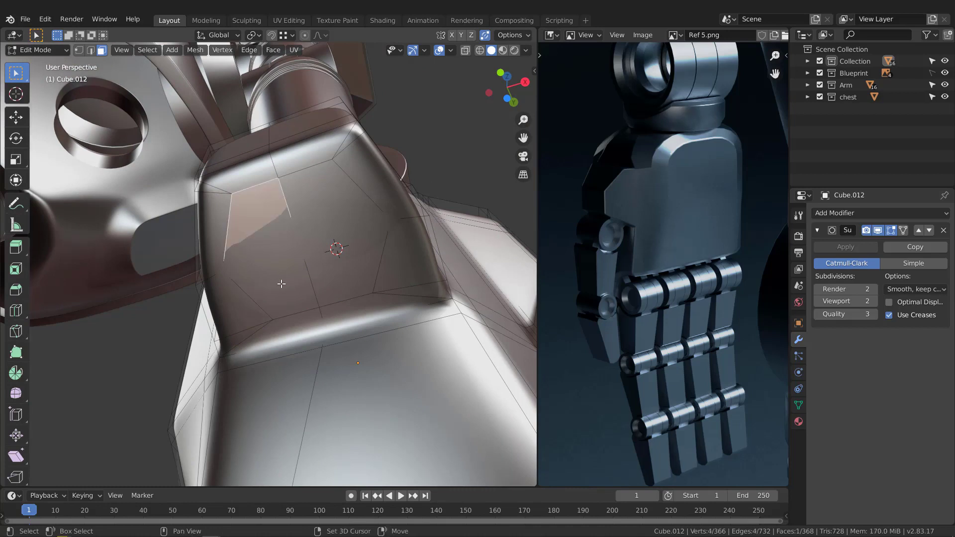
pyautogui.keyDown('shift'); pyautogui.click(282, 285); pyautogui.keyUp('shift')
pyautogui.keyDown('shift'); pyautogui.click(339, 196); pyautogui.keyUp('shift')
pyautogui.keyDown('shift'); pyautogui.click(348, 267); pyautogui.keyUp('shift')
pyautogui.moveTo(347, 267); pyautogui.dragTo(321, 229, button='middle')
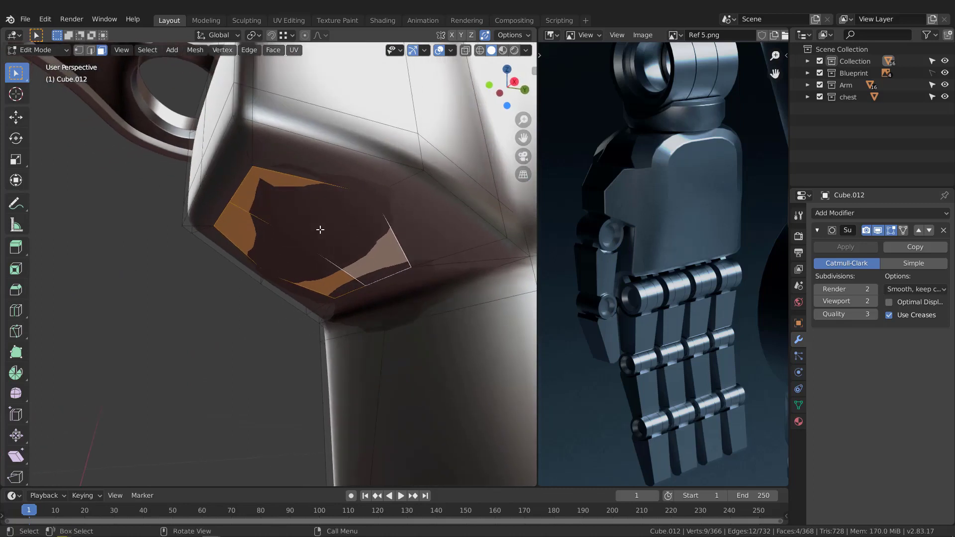
pyautogui.press('e')
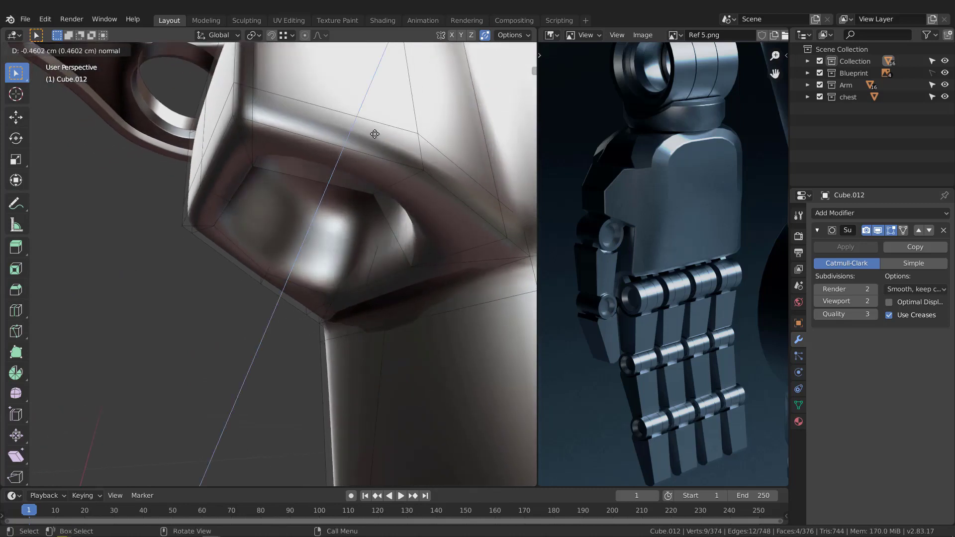
pyautogui.click(336, 225)
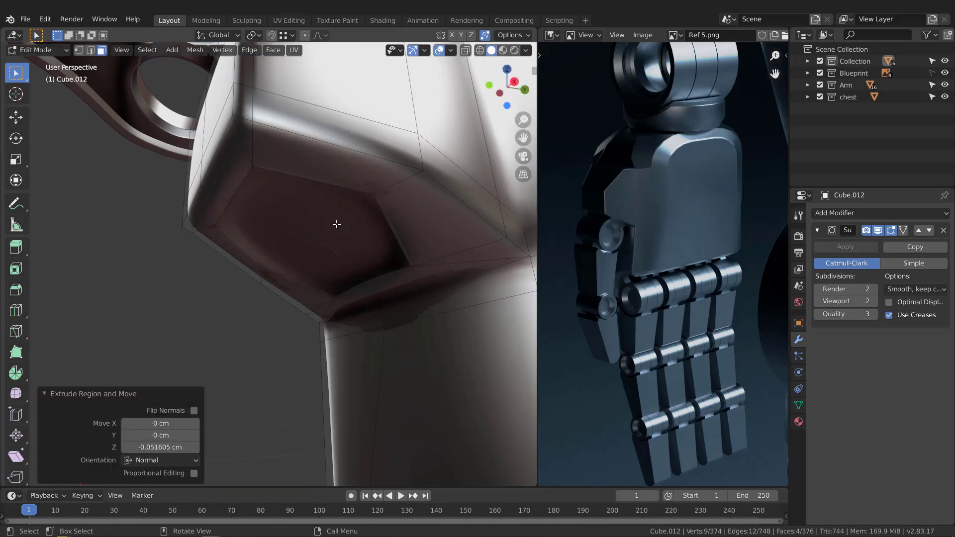
# Extrude the socket faces about 0.456 cm deeper to form a recess, and inset the faces at its bottom.
pyautogui.press('e')
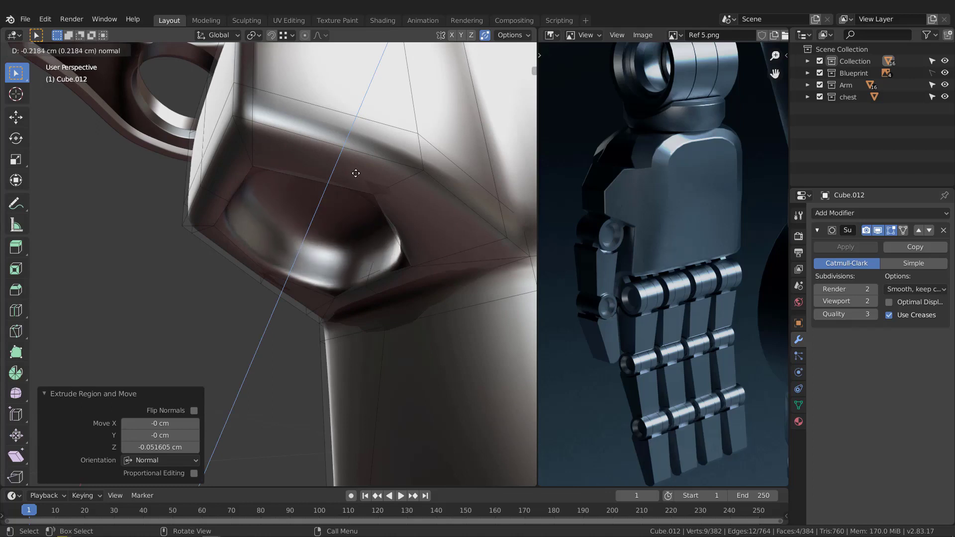
pyautogui.click(373, 125)
pyautogui.moveTo(373, 125); pyautogui.dragTo(488, 205, button='middle')
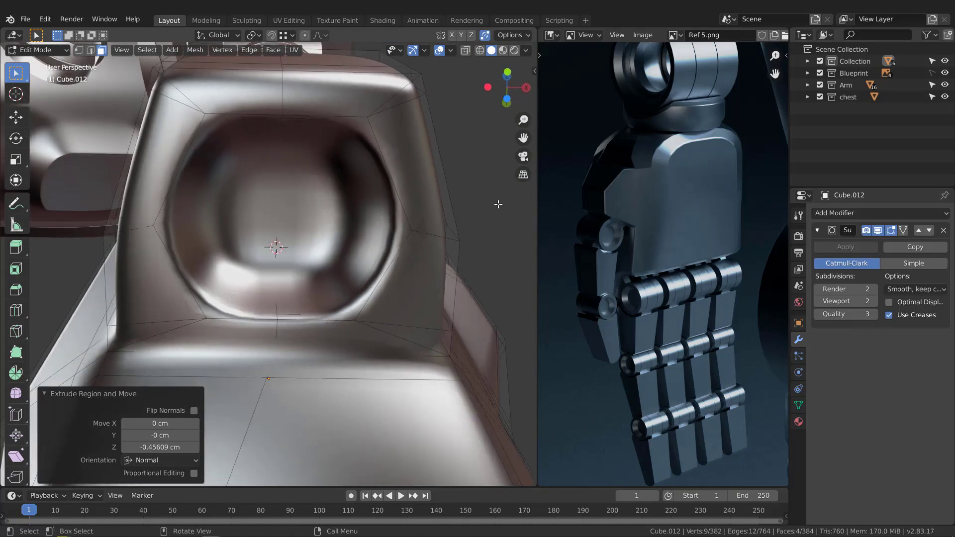
pyautogui.press('i')
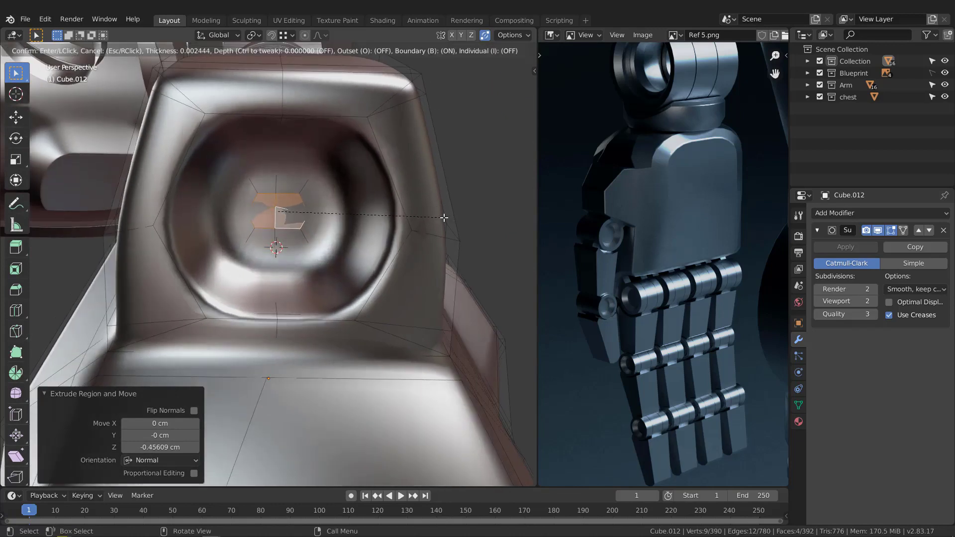
pyautogui.click(444, 218)
# Dissolve the two diagonal edges at the lower corners of the face around the thumb socket.
pyautogui.moveTo(444, 218); pyautogui.dragTo(256, 266, button='middle')
pyautogui.scroll(-3, 308, 264)
pyautogui.press('2')
pyautogui.keyDown('alt'); pyautogui.click(256, 267); pyautogui.keyUp('alt')
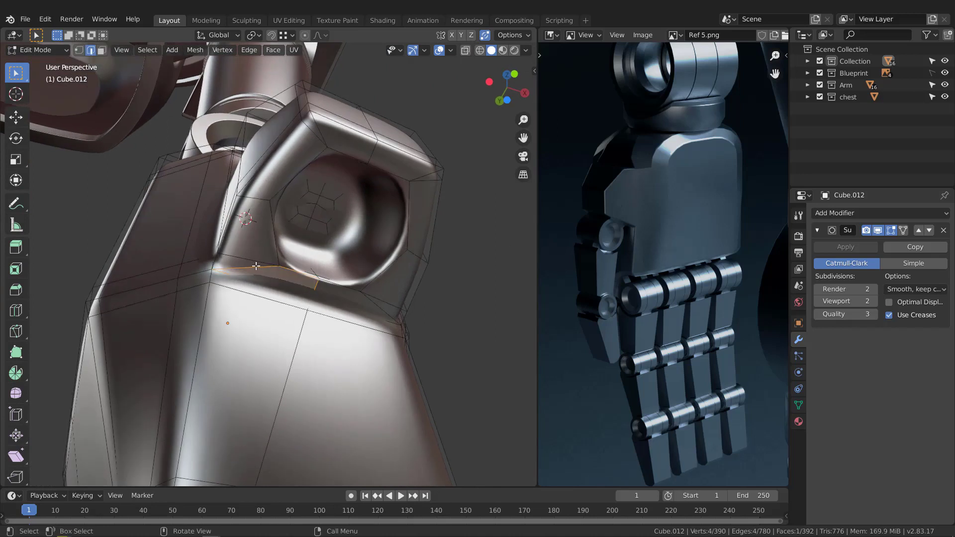
pyautogui.click(256, 266)
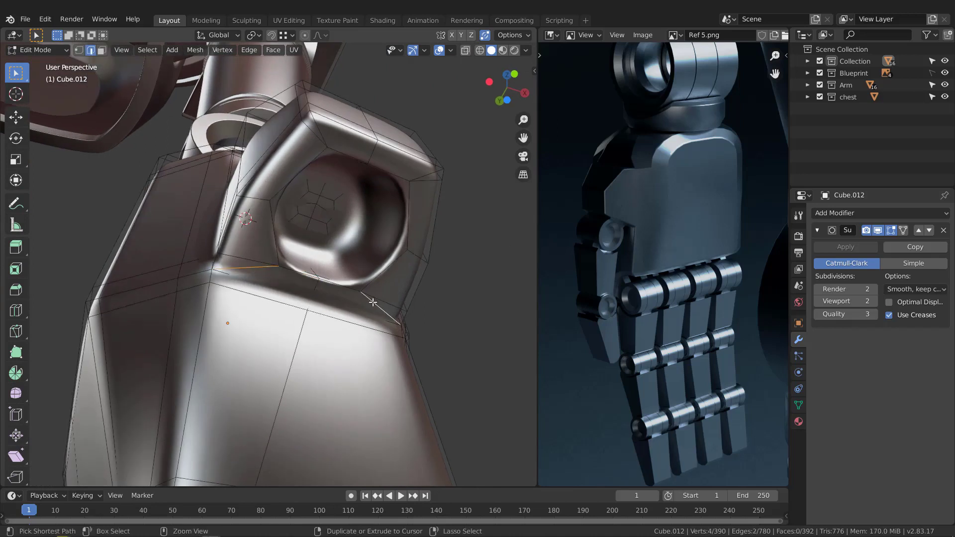
pyautogui.hotkey('ctrl', 'x')
# Dissolve the two diagonal edges at the upper corners of the thumb socket face and return to Object Mode.
pyautogui.moveTo(373, 302); pyautogui.dragTo(310, 178, button='middle')
pyautogui.click(300, 141)
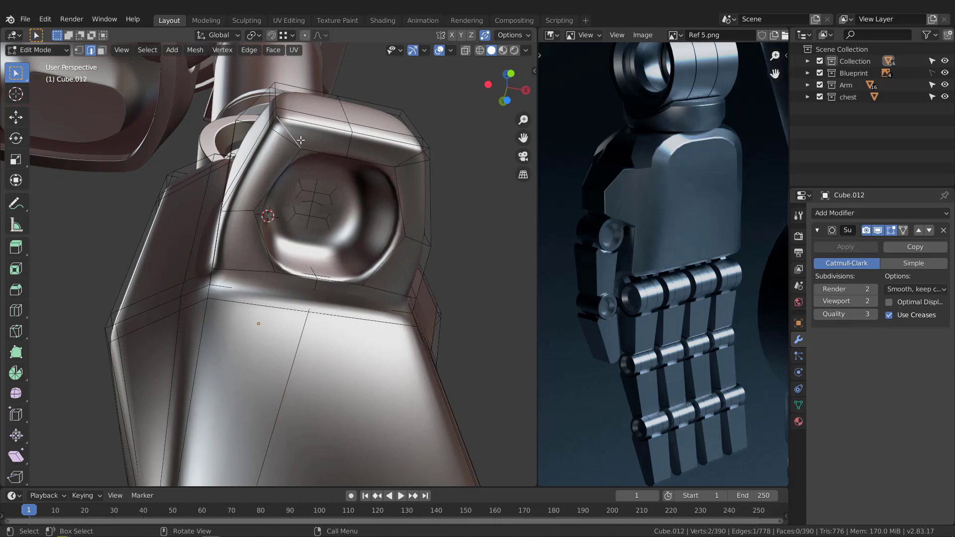
pyautogui.keyDown('shift'); pyautogui.click(414, 155); pyautogui.keyUp('shift')
pyautogui.hotkey('ctrl', 'x')
pyautogui.moveTo(415, 154); pyautogui.dragTo(381, 276, button='middle')
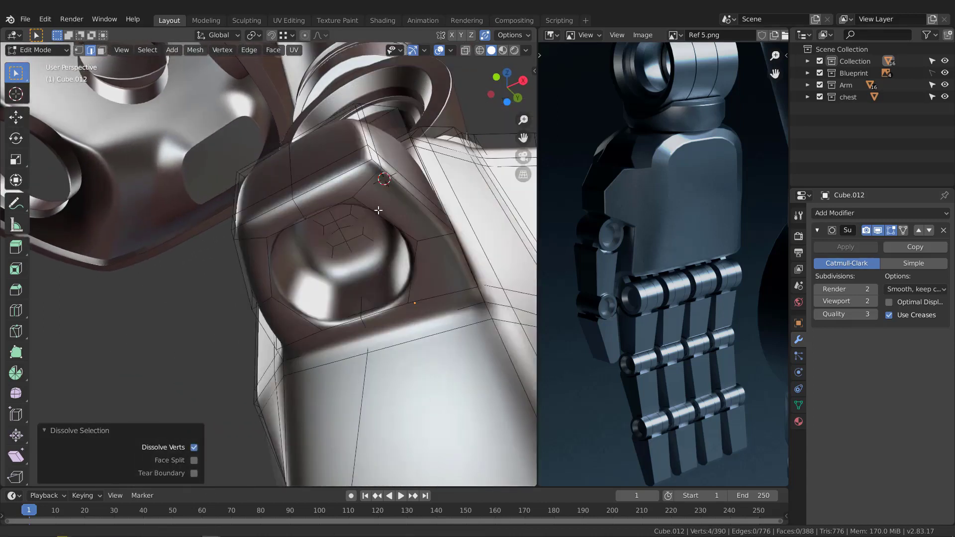
pyautogui.scroll(5, 373, 199)
pyautogui.press('Tab')
# Examine the finger joints in the reference image and the finger outline below the palm in the front blueprint view.
pyautogui.moveTo(634, 313); pyautogui.dragTo(624, 264, button='middle')
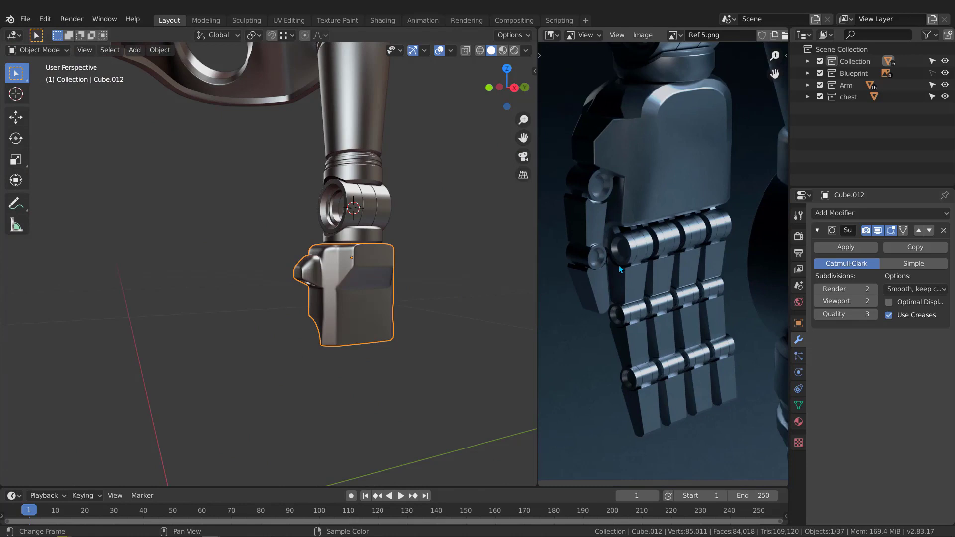
pyautogui.scroll(2, 628, 222)
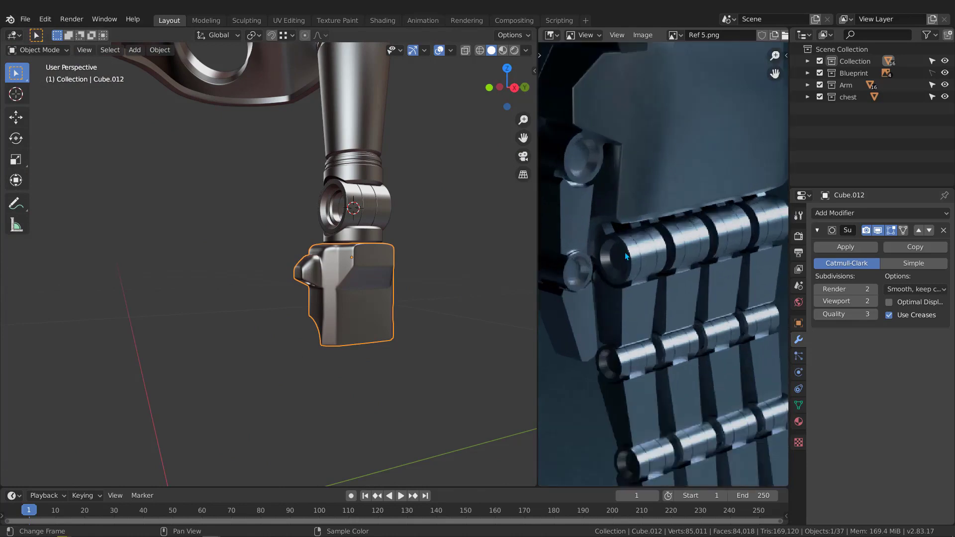
pyautogui.moveTo(625, 252); pyautogui.dragTo(651, 235, button='middle')
pyautogui.moveTo(323, 305); pyautogui.dragTo(347, 306, button='middle')
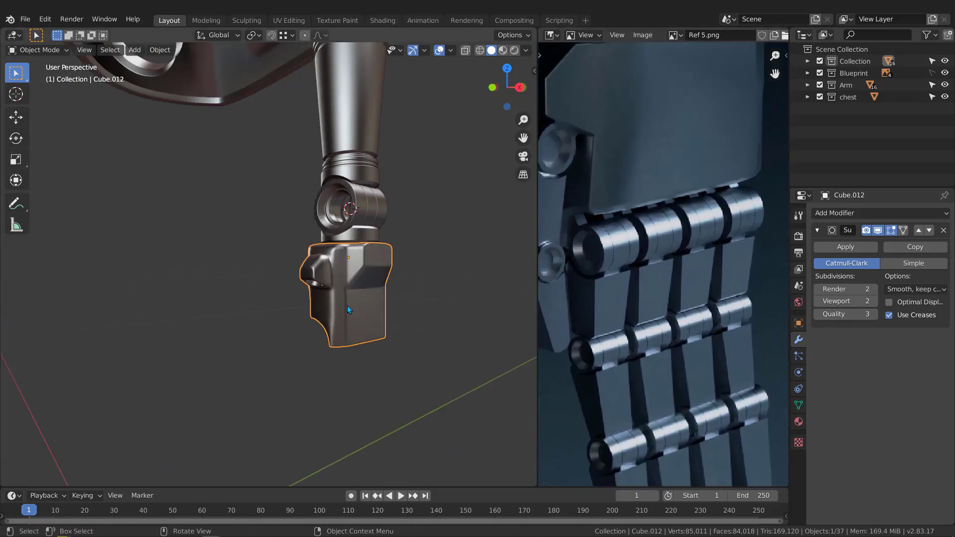
pyautogui.press('KP_1')
pyautogui.scroll(5, 347, 344)
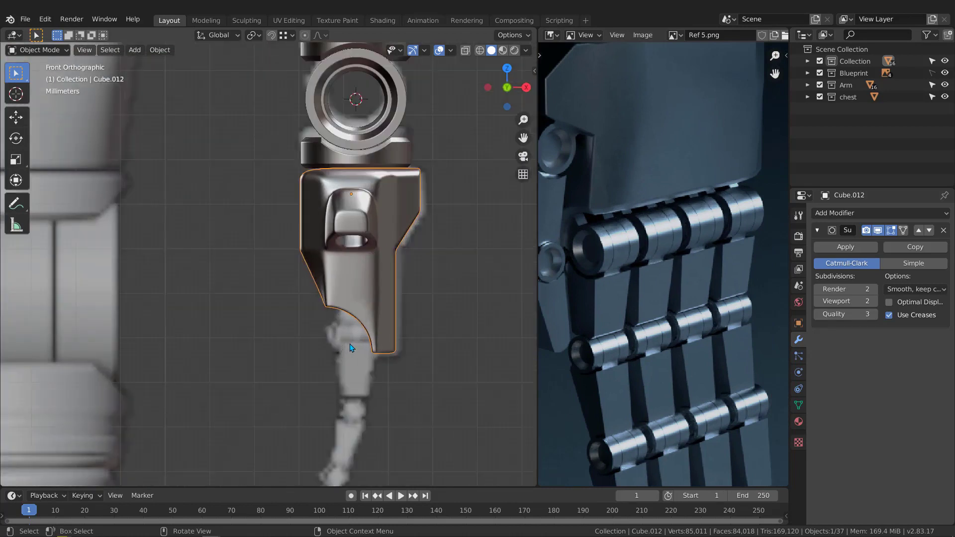
pyautogui.scroll(-4, 354, 337)
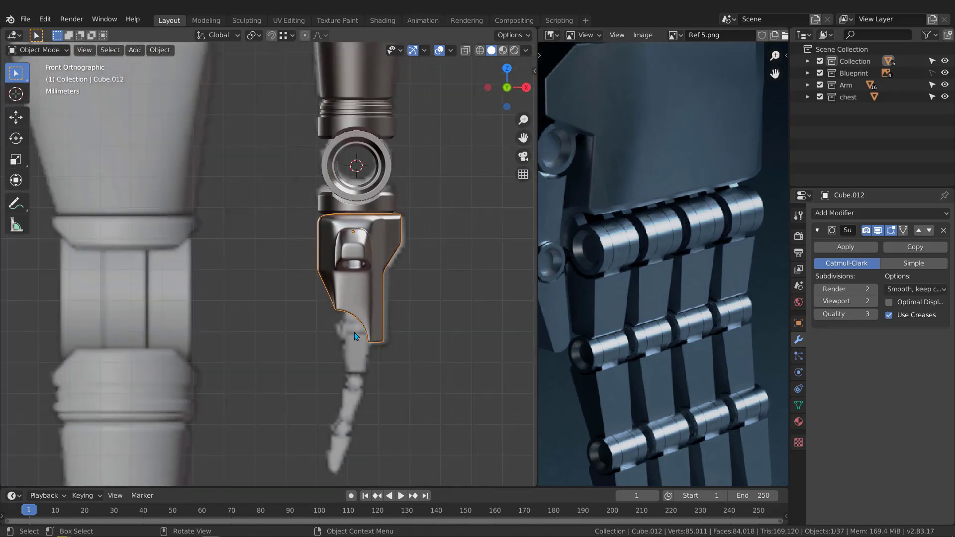
pyautogui.scroll(2, 354, 333)
pyautogui.scroll(-1, 351, 338)
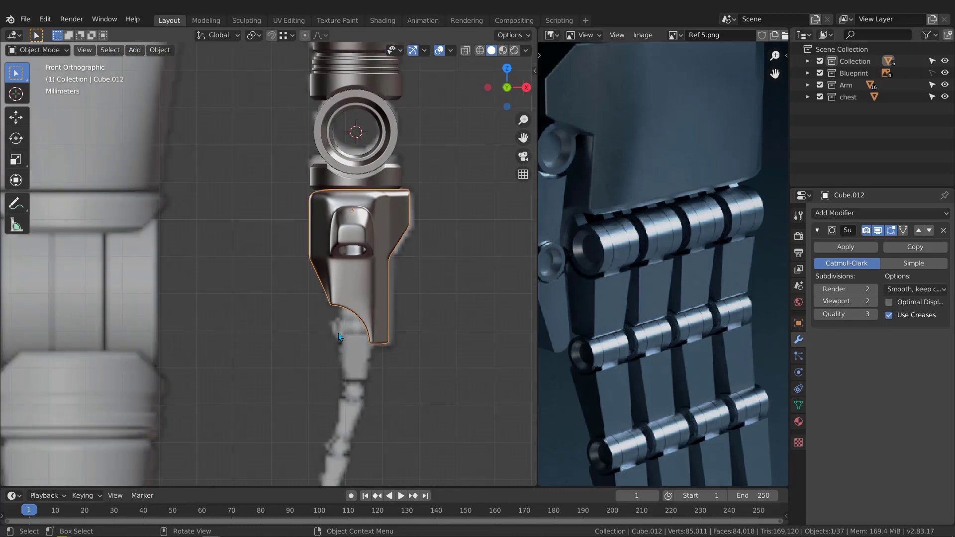
# Place the 3D cursor at the knuckle below the palm and add a 30-vertex cylinder there, aligned to the view.
pyautogui.keyDown('shift'); pyautogui.moveTo(350, 287); pyautogui.dragTo(344, 333, button='right'); pyautogui.keyUp('shift')
pyautogui.hotkey('shift', 'a')
pyautogui.moveTo(307, 297)
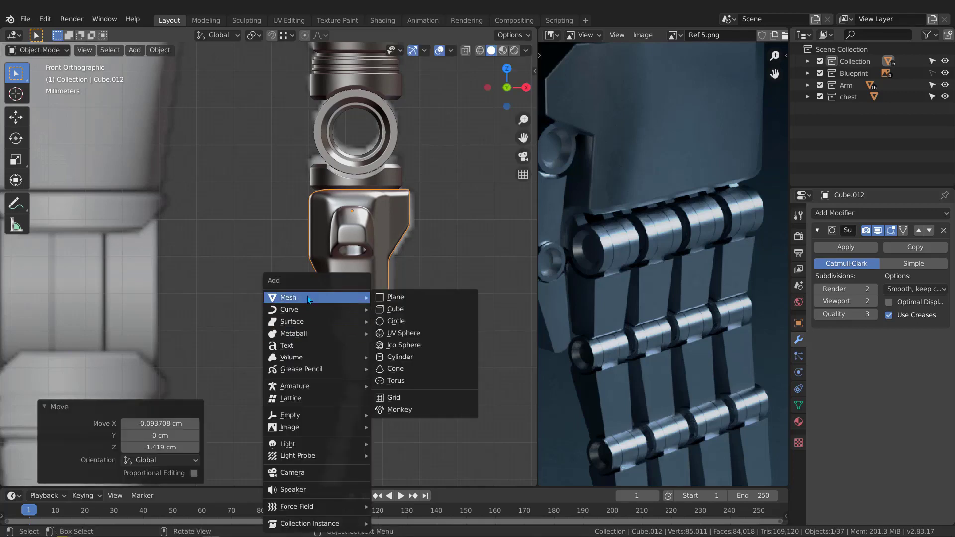
pyautogui.click(406, 359)
pyautogui.moveTo(149, 337); pyautogui.dragTo(162, 336)
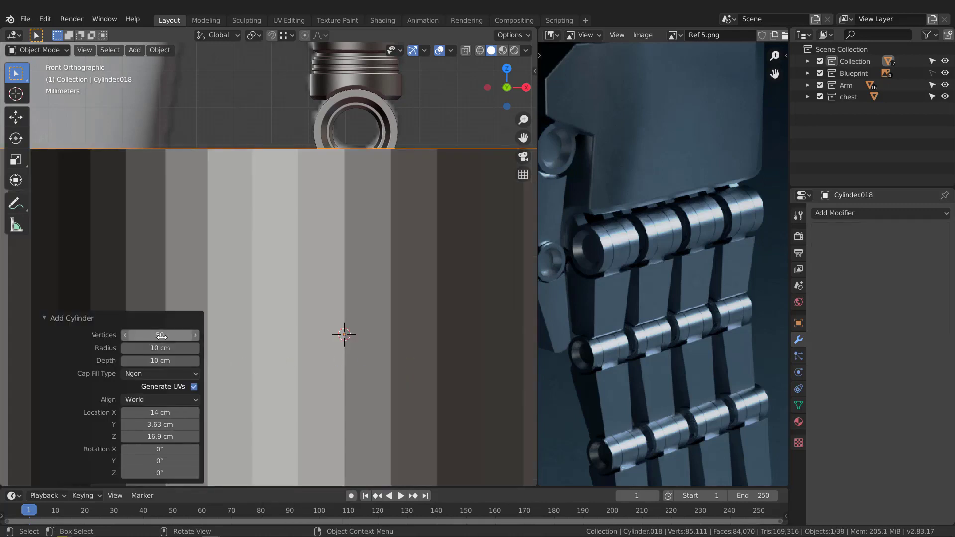
pyautogui.click(168, 334)
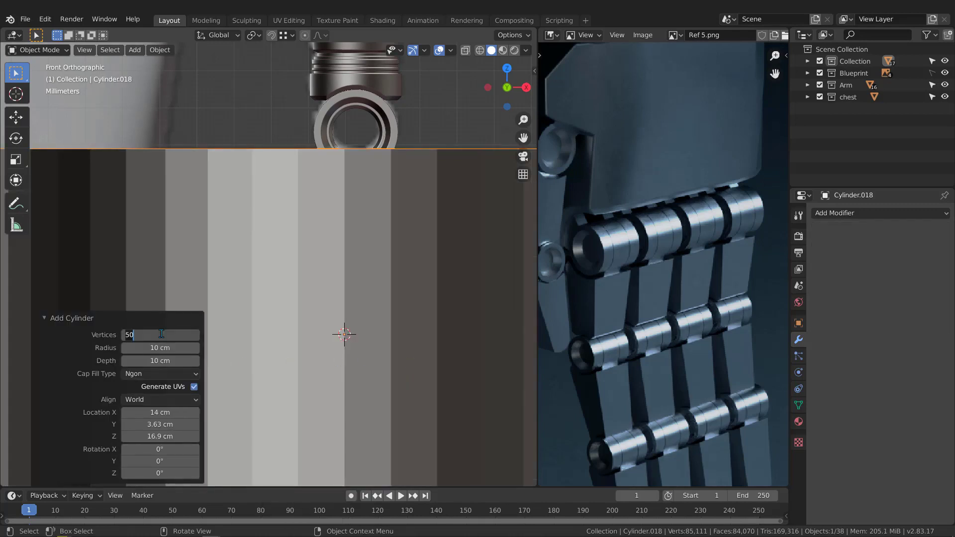
pyautogui.press('Return')
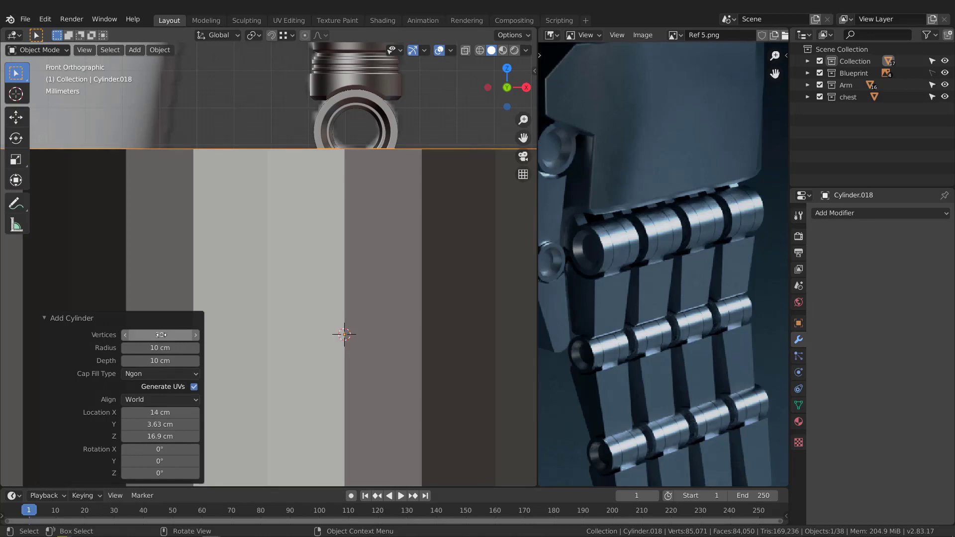
pyautogui.click(141, 401)
pyautogui.click(149, 424)
# Scale the cylinder down by 0.087 and then by 0.712 to approach the blueprint's knuckle size.
pyautogui.scroll(-6, 362, 288)
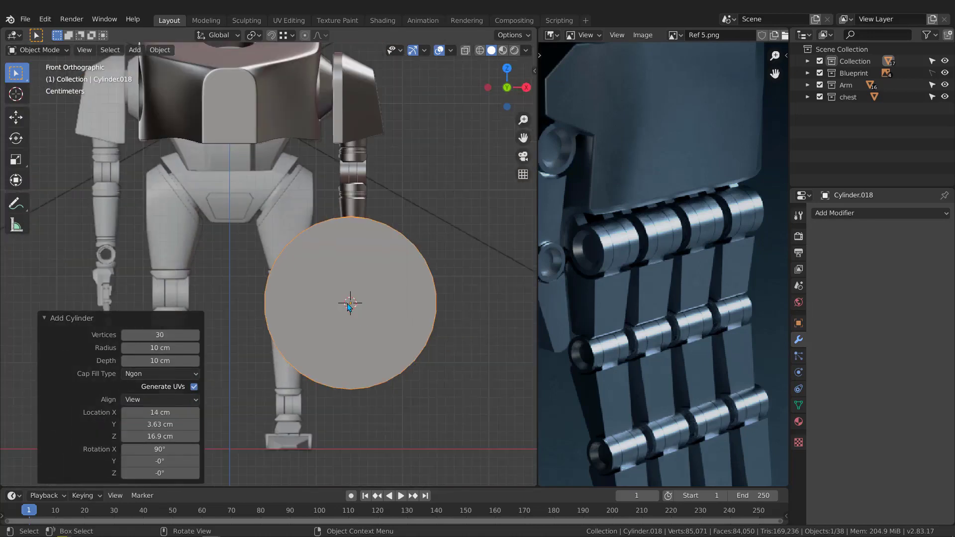
pyautogui.scroll(2, 404, 331)
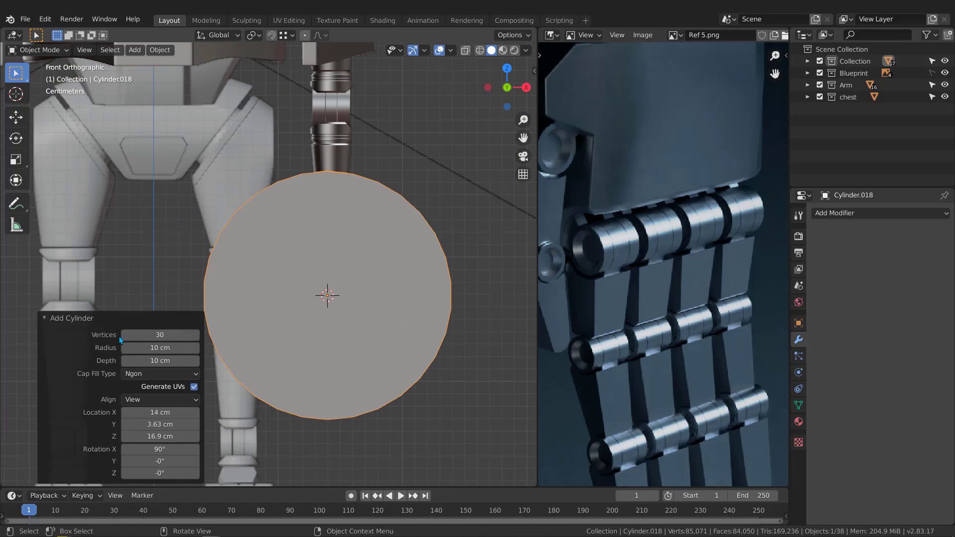
pyautogui.press('s')
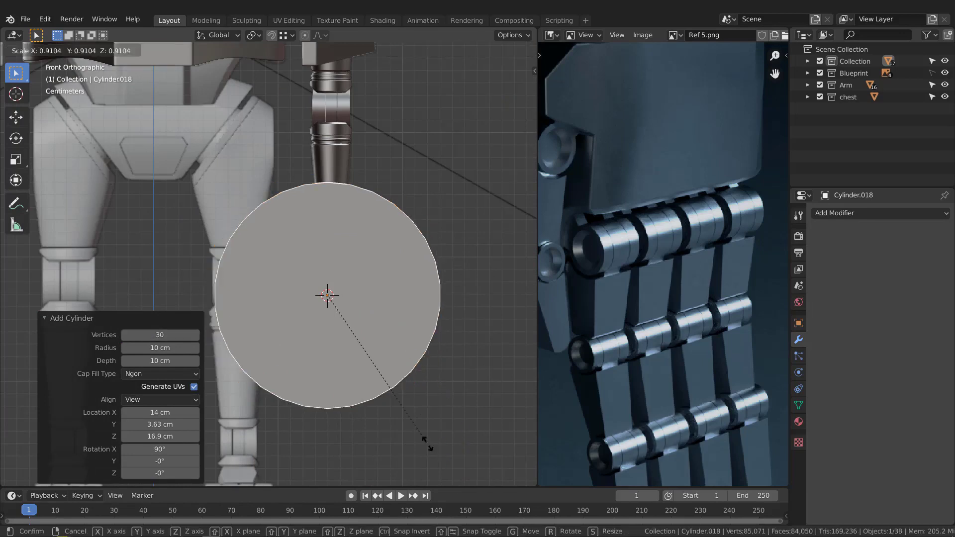
pyautogui.click(338, 310)
pyautogui.scroll(6, 337, 310)
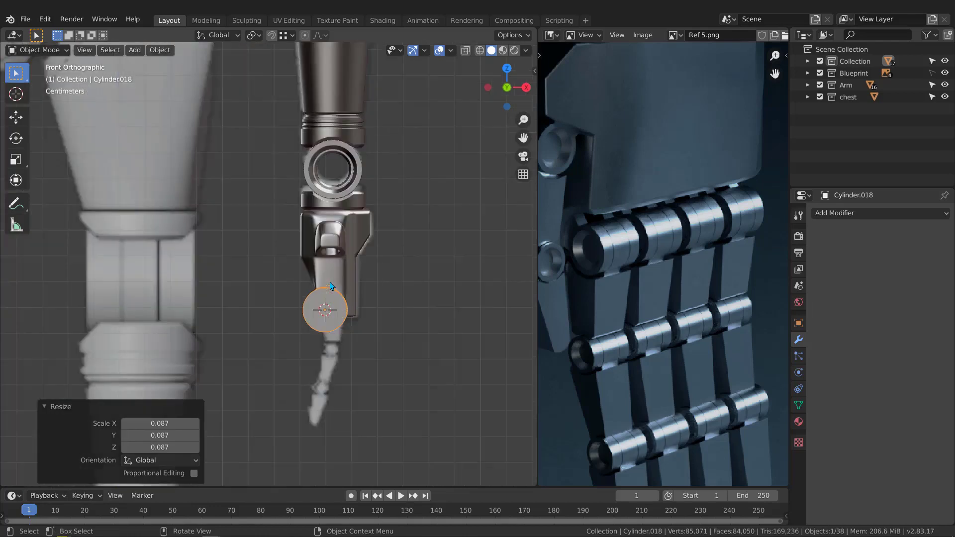
pyautogui.press('s')
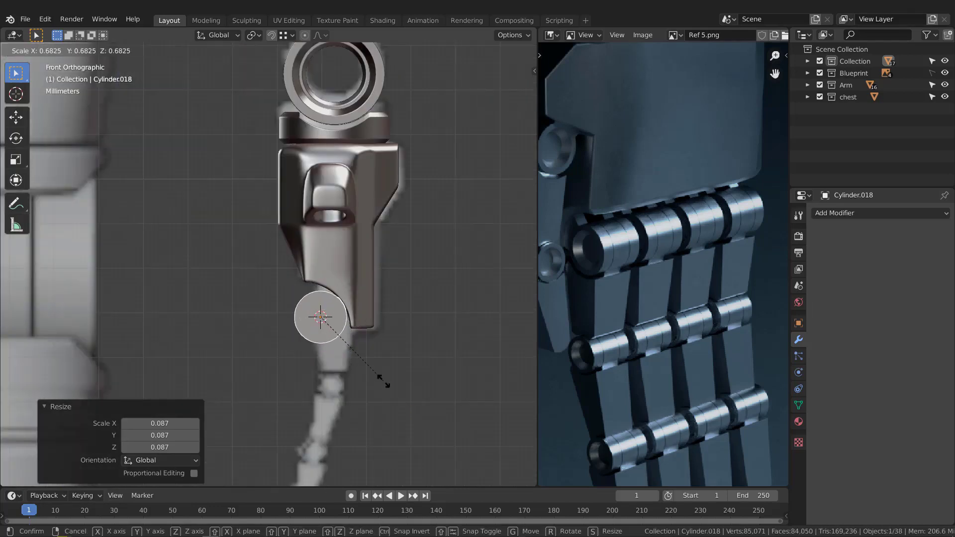
pyautogui.click(388, 389)
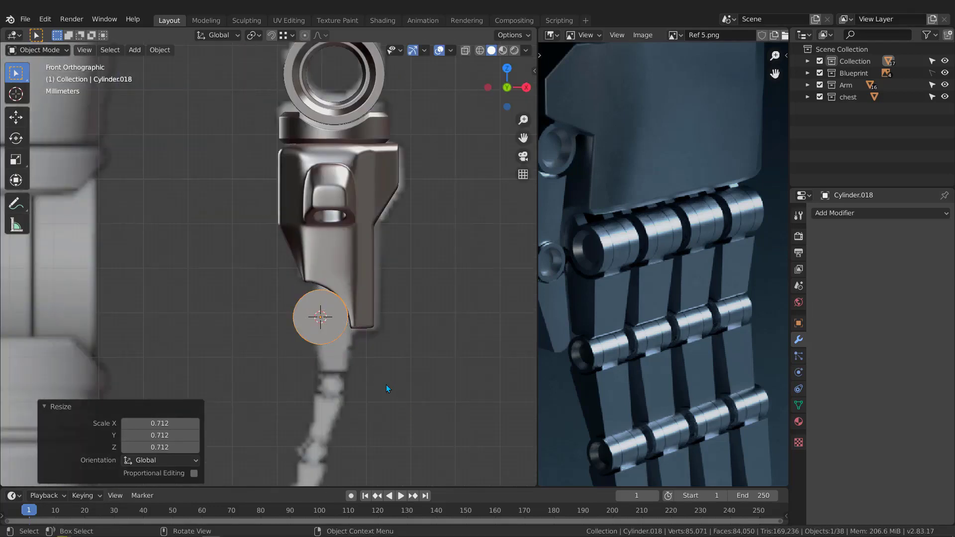
# Scale the knuckle cylinder by 0.824 and reposition it over the blueprint joint in the front view.
pyautogui.press('g')
pyautogui.click(383, 393)
pyautogui.press('s')
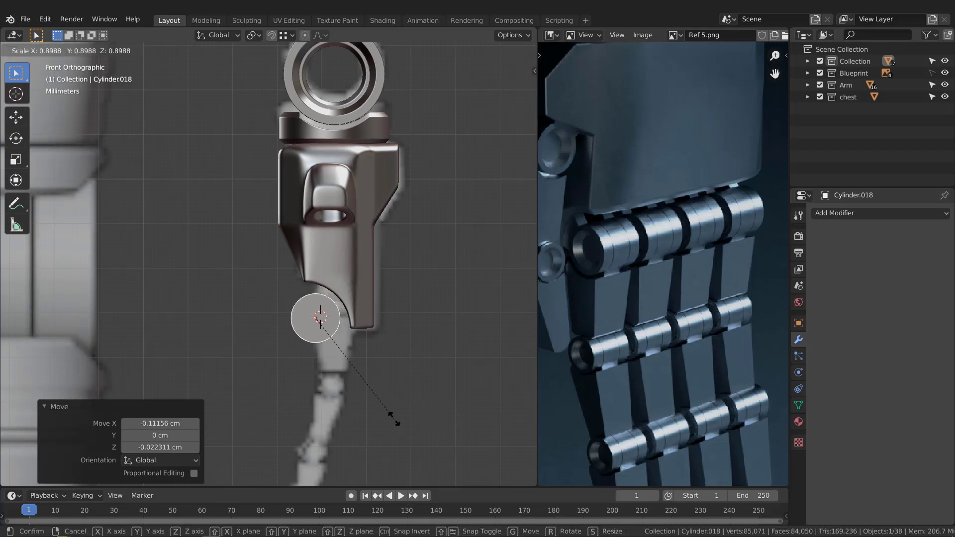
pyautogui.click(389, 415)
pyautogui.press('g')
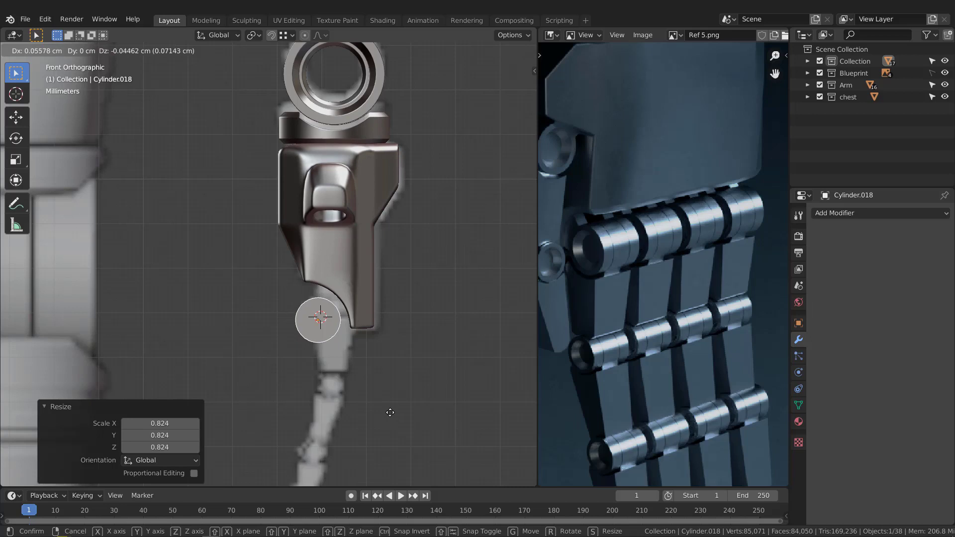
pyautogui.click(389, 413)
# Narrow the cylinder along the global Y axis into a thin disc and apply its scale.
pyautogui.scroll(-3, 306, 309)
pyautogui.moveTo(306, 309); pyautogui.dragTo(478, 303, button='middle')
pyautogui.scroll(5, 313, 323)
pyautogui.press('s')
pyautogui.press('y')
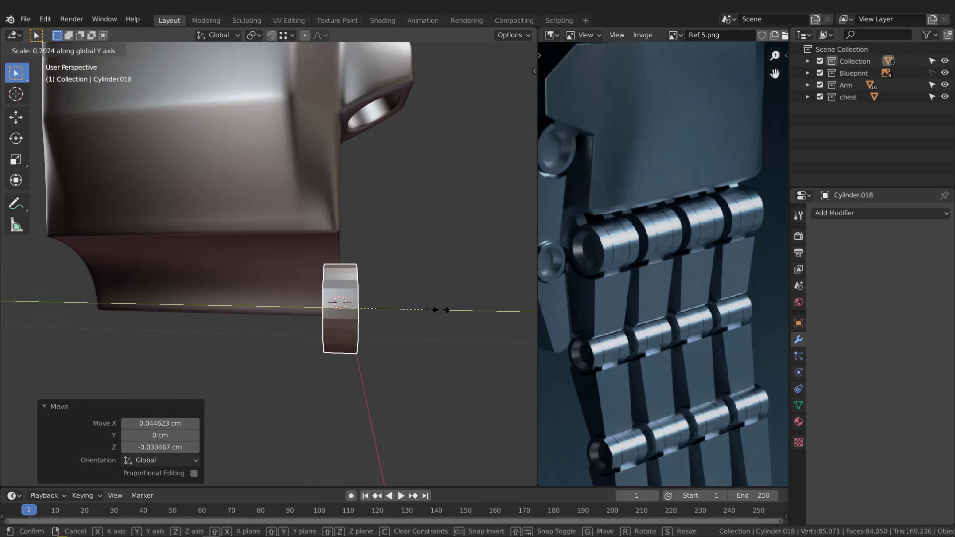
pyautogui.click(420, 309)
pyautogui.moveTo(420, 310); pyautogui.dragTo(445, 335, button='middle')
pyautogui.hotkey('ctrl', 'a')
pyautogui.click(367, 308)
# Inset the disc's outer end face by about 0.086 cm in Edit Mode.
pyautogui.press('Tab')
pyautogui.press('3')
pyautogui.click(323, 309)
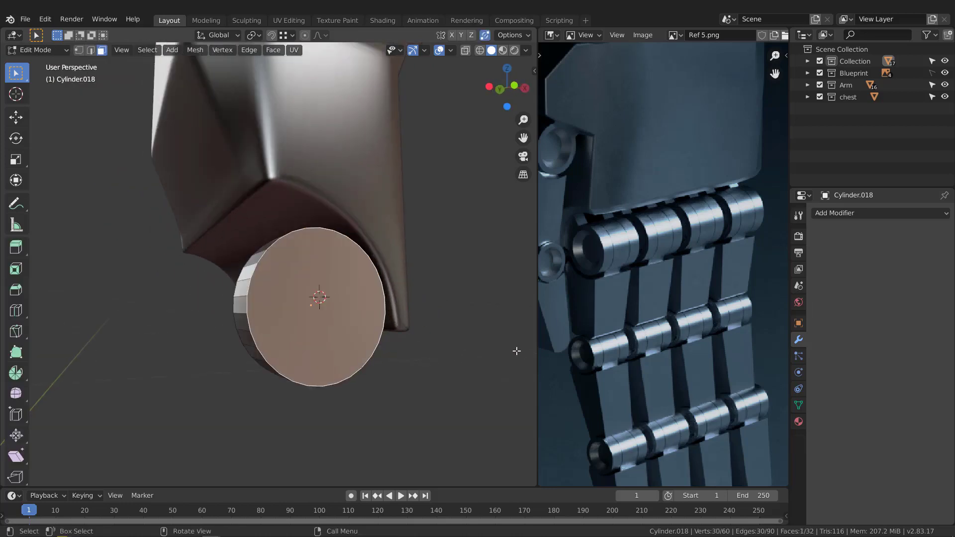
pyautogui.press('i')
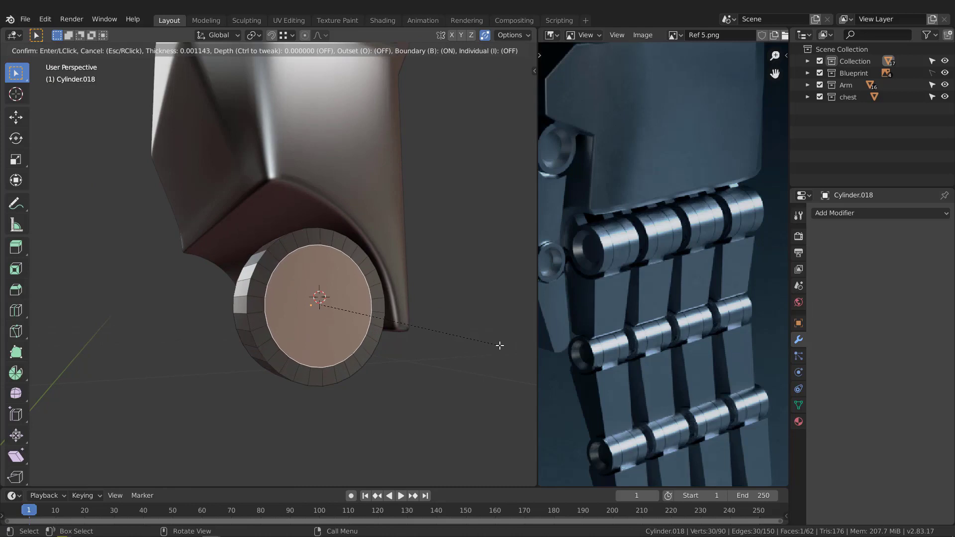
pyautogui.click(458, 337)
# Extrude the inset face inward, scale it by 0.788 to taper the recess, and return to Object Mode.
pyautogui.moveTo(458, 336)
pyautogui.mouseDown(button='middle')
pyautogui.moveTo(384, 291)
pyautogui.moveTo(456, 353)
pyautogui.mouseUp(button='middle')
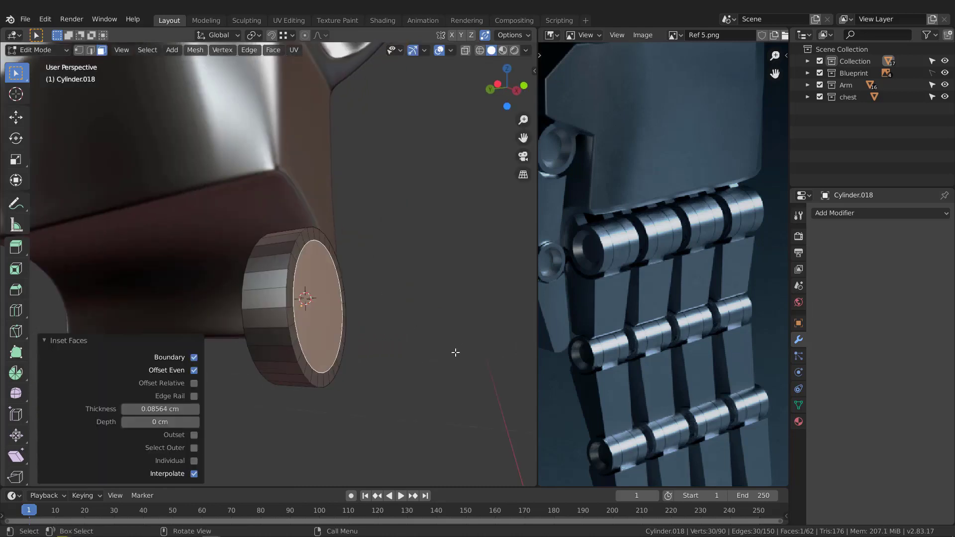
pyautogui.press('e')
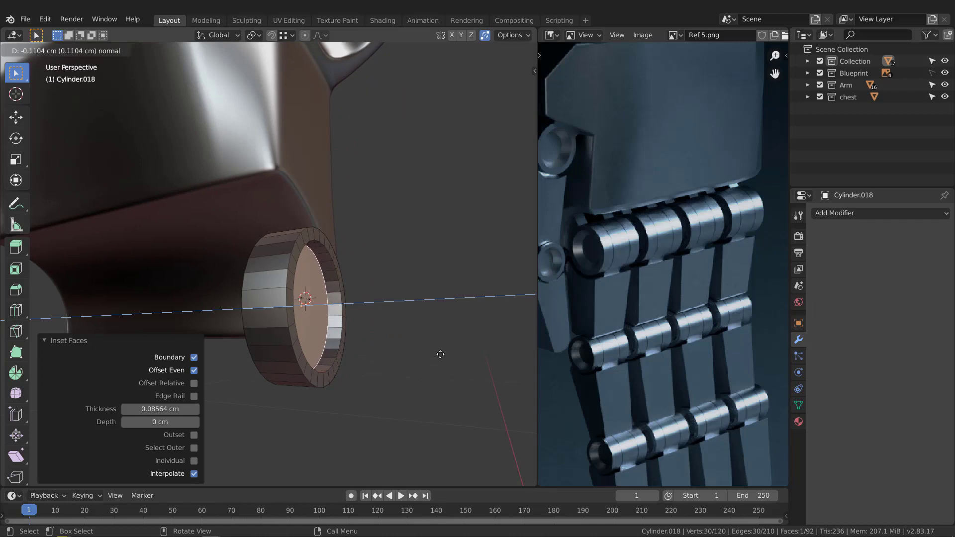
pyautogui.click(448, 384)
pyautogui.press('s')
pyautogui.click(420, 373)
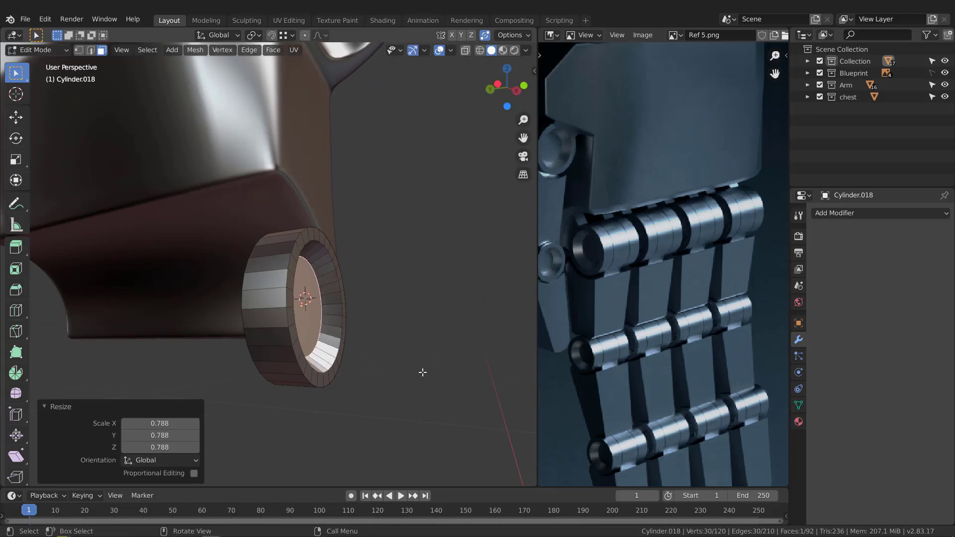
pyautogui.moveTo(420, 373); pyautogui.dragTo(371, 327, button='middle')
pyautogui.press('Tab')
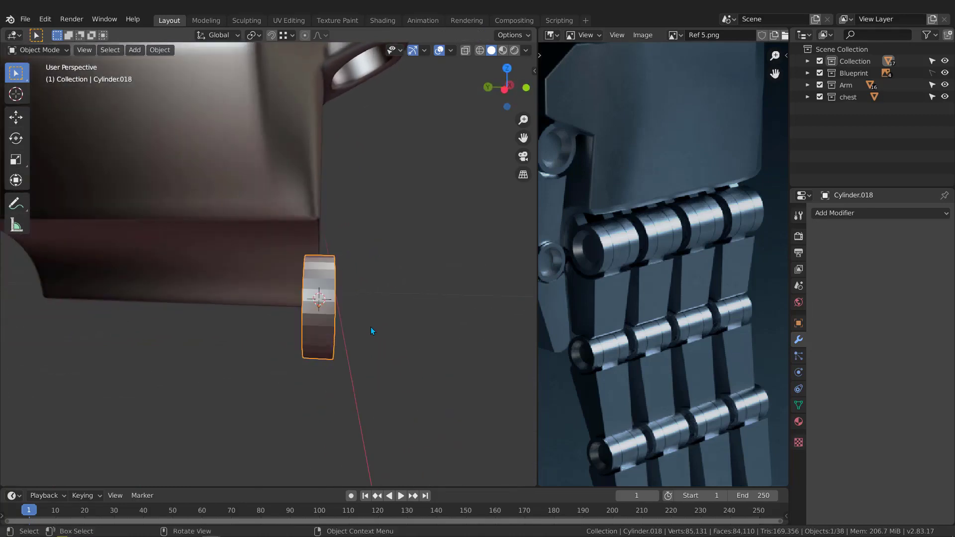
# Duplicate the recessed disc about 0.642 cm along Y and mirror the copy on the global Y axis.
pyautogui.hotkey('shift', 'd')
pyautogui.press('y')
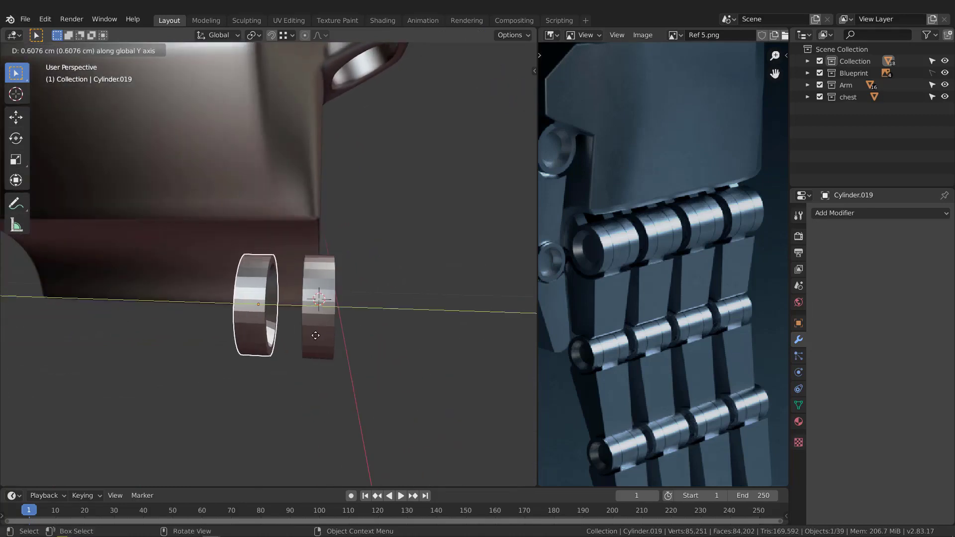
pyautogui.click(311, 336)
pyautogui.moveTo(311, 335); pyautogui.dragTo(309, 289, button='middle')
pyautogui.rightClick(309, 288)
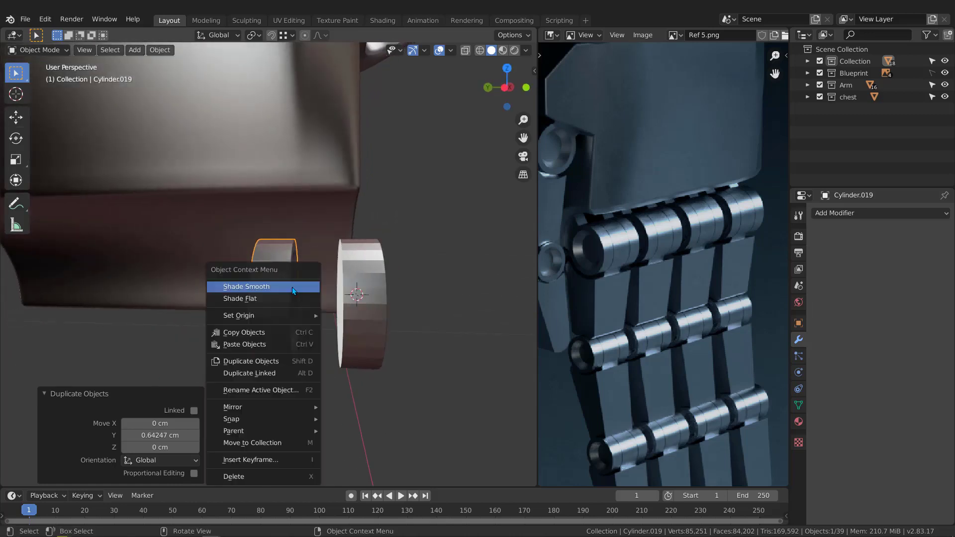
pyautogui.moveTo(303, 408)
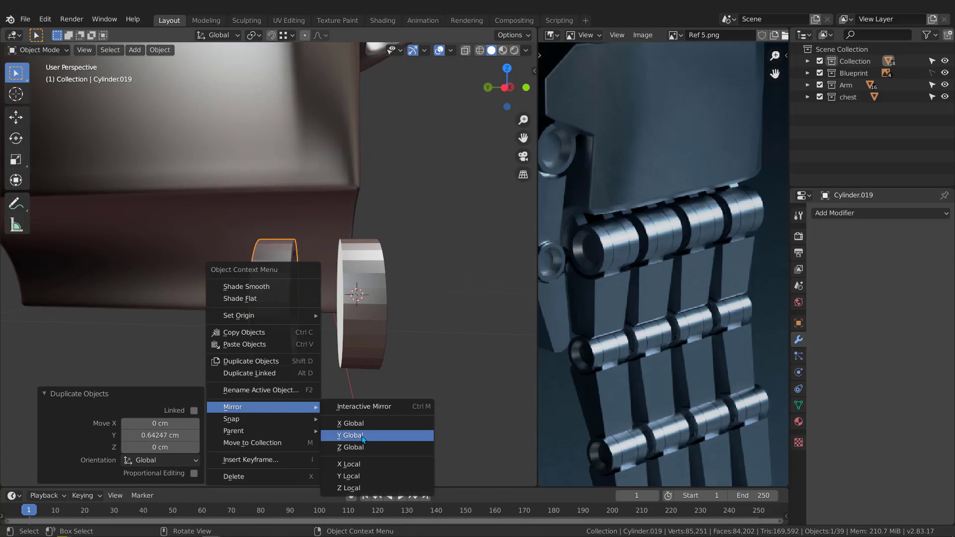
pyautogui.click(362, 436)
pyautogui.moveTo(358, 299); pyautogui.dragTo(329, 301, button='middle')
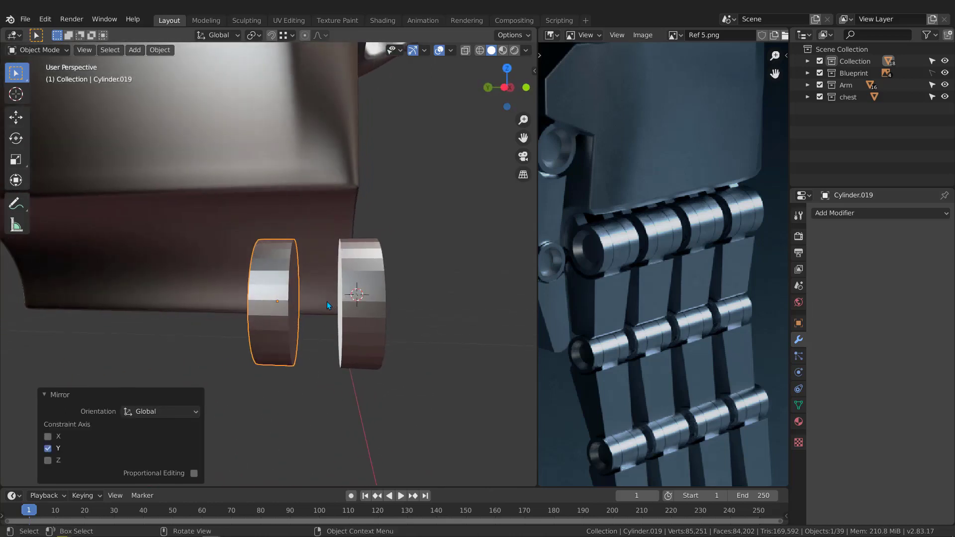
# Duplicate the mirrored disc about -0.322 cm along Y to place a third disc between the two.
pyautogui.hotkey('shift', 'd')
pyautogui.press('y')
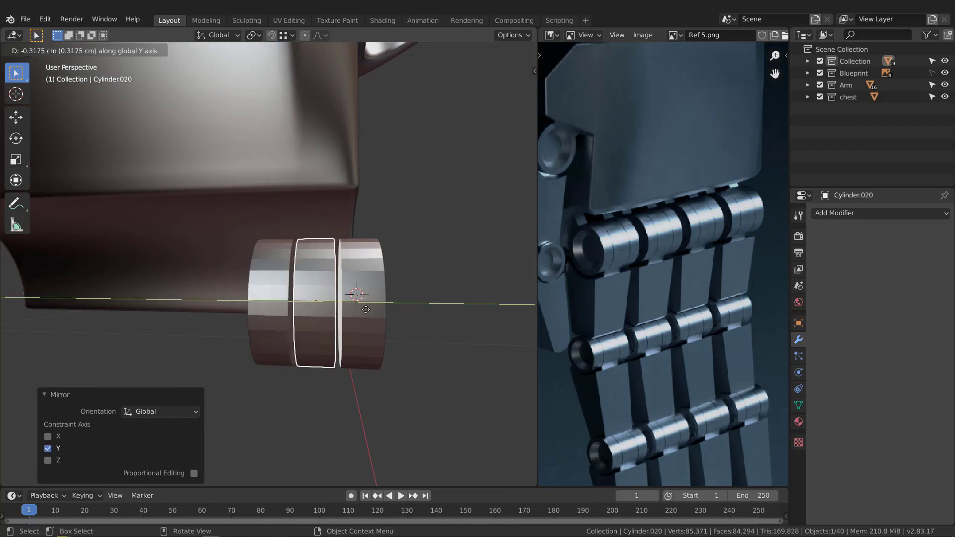
pyautogui.click(365, 309)
pyautogui.moveTo(366, 309); pyautogui.dragTo(341, 295, button='middle')
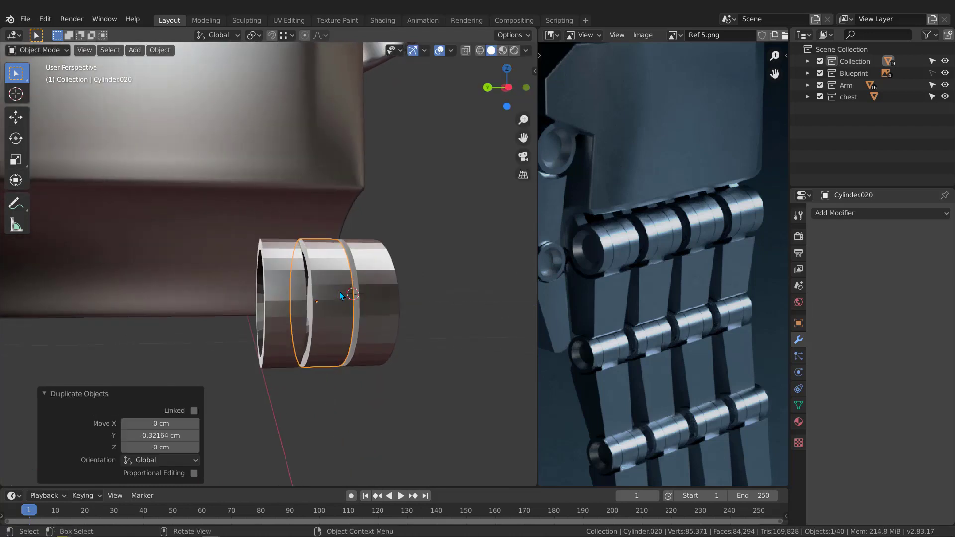
# Isolate the middle disc and delete its recess faces together with the surrounding rim.
pyautogui.press('KP_Divide')
pyautogui.scroll(-2, 341, 296)
pyautogui.moveTo(255, 245); pyautogui.dragTo(397, 256, button='middle')
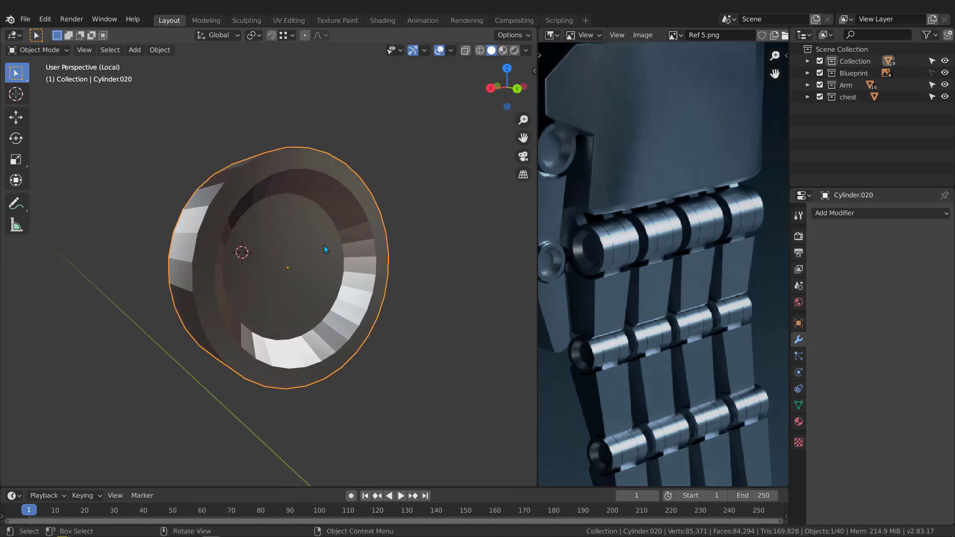
pyautogui.press('Tab')
pyautogui.press('ctrl+KP_Add')
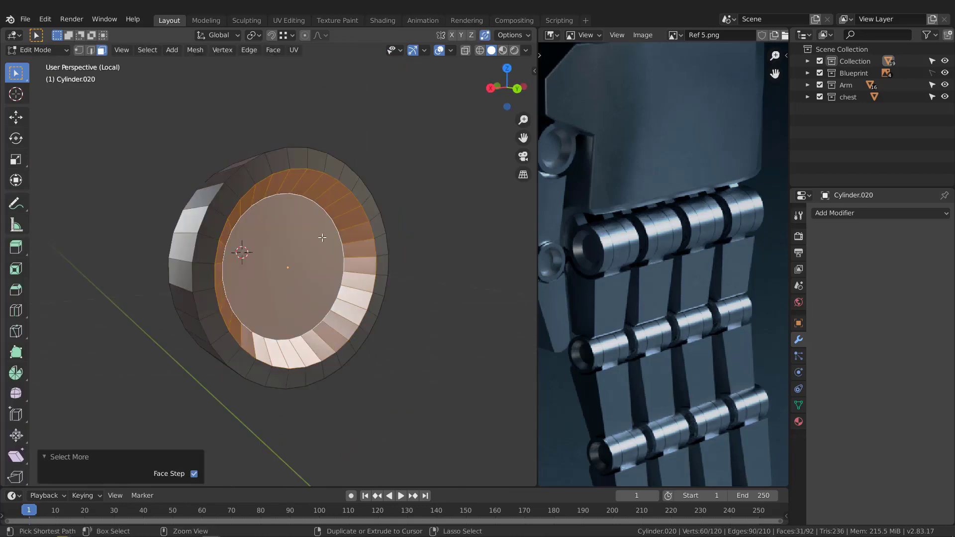
pyautogui.press('ctrl+KP_Add')
pyautogui.press('x')
pyautogui.click(322, 237)
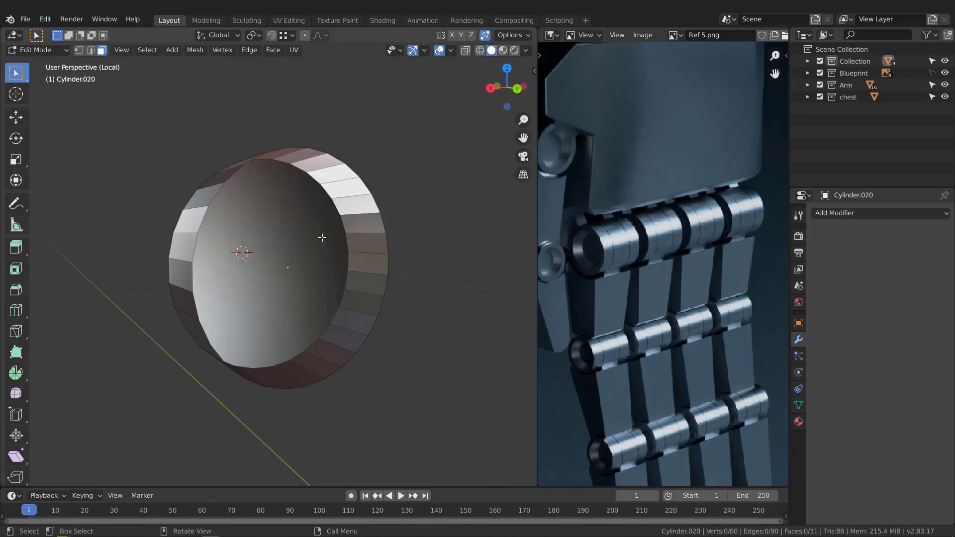
# Fill the middle disc's open end with a single flat face and leave the isolated view in Object Mode.
pyautogui.moveTo(341, 217)
pyautogui.mouseDown(button='middle')
pyautogui.moveTo(378, 218)
pyautogui.moveTo(382, 233)
pyautogui.moveTo(339, 222)
pyautogui.moveTo(354, 222)
pyautogui.mouseUp(button='middle')
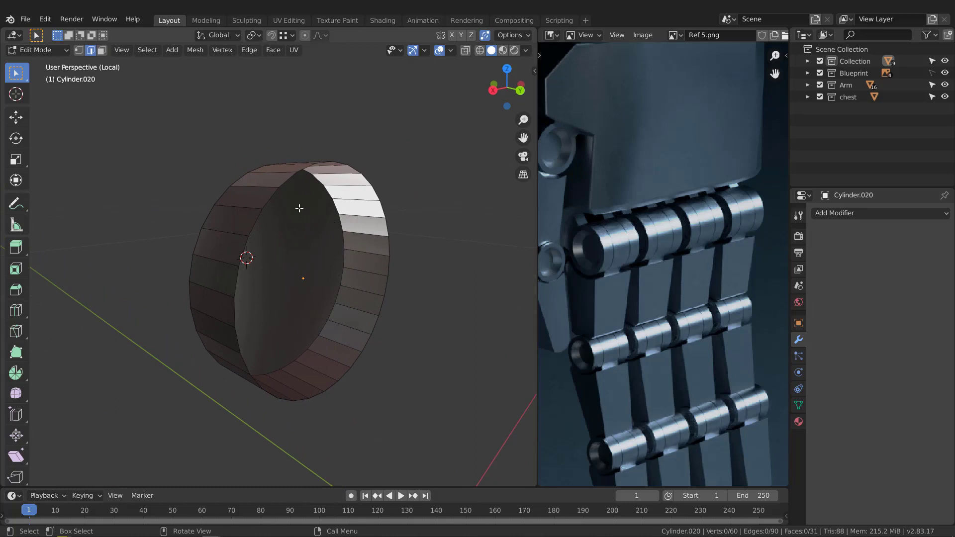
pyautogui.keyDown('alt'); pyautogui.click(281, 177); pyautogui.keyUp('alt')
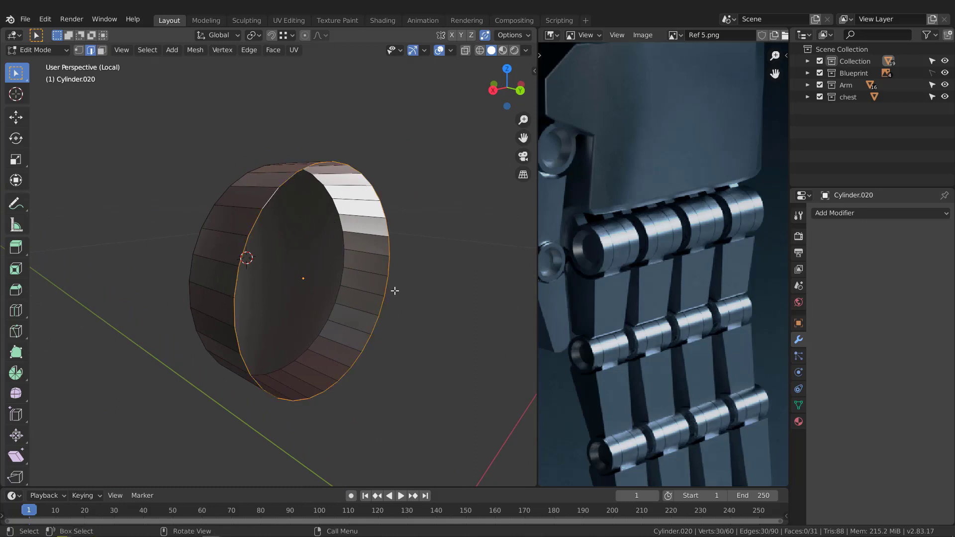
pyautogui.press('f')
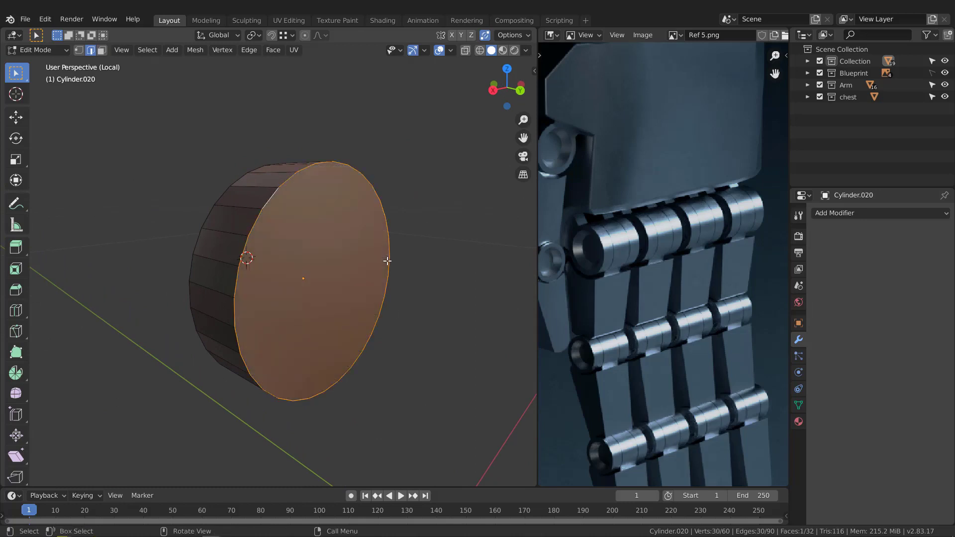
pyautogui.moveTo(386, 260); pyautogui.dragTo(236, 265, button='middle')
pyautogui.press('Tab')
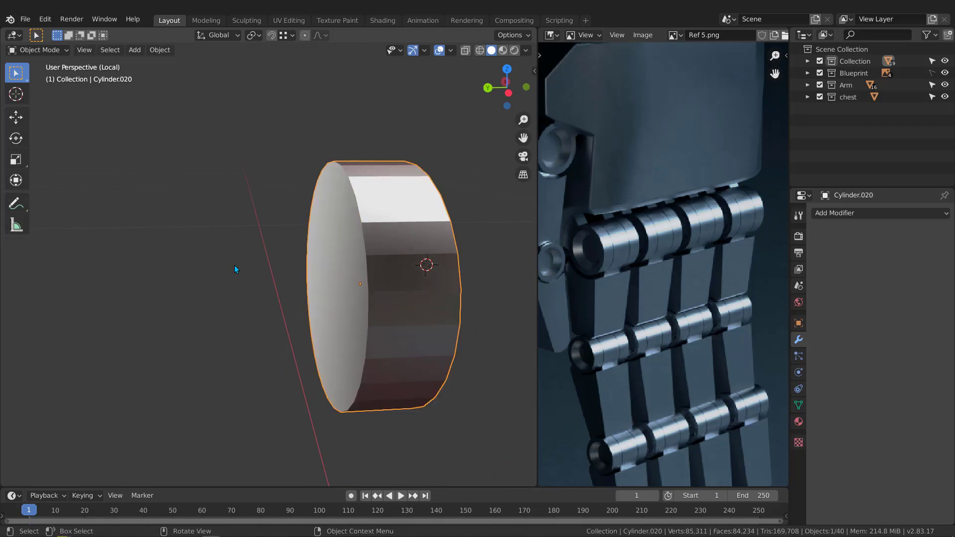
pyautogui.press('KP_Divide')
# In the right view, move the middle disc about -0.034 cm along Y, then the inner disc likewise, closing the gaps between the three.
pyautogui.scroll(3, 336, 304)
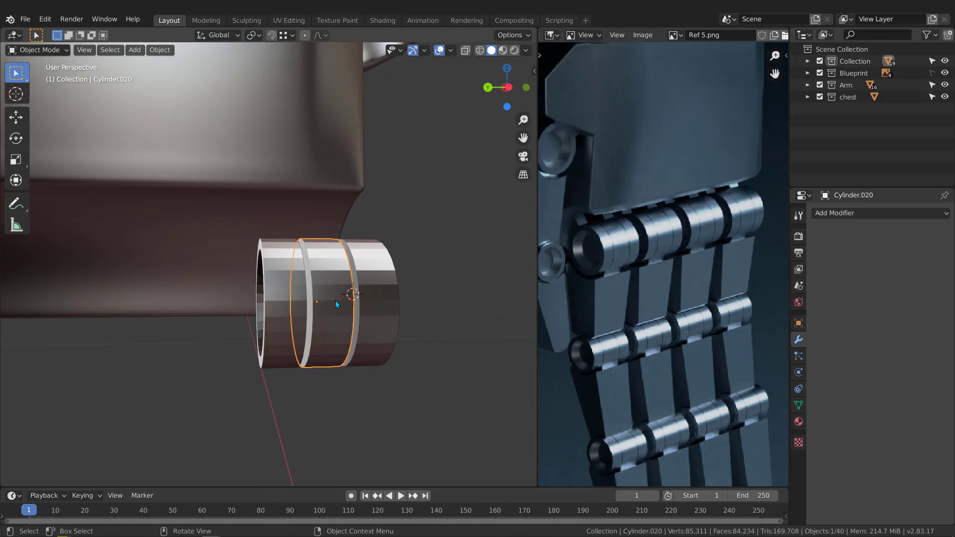
pyautogui.press('KP_3')
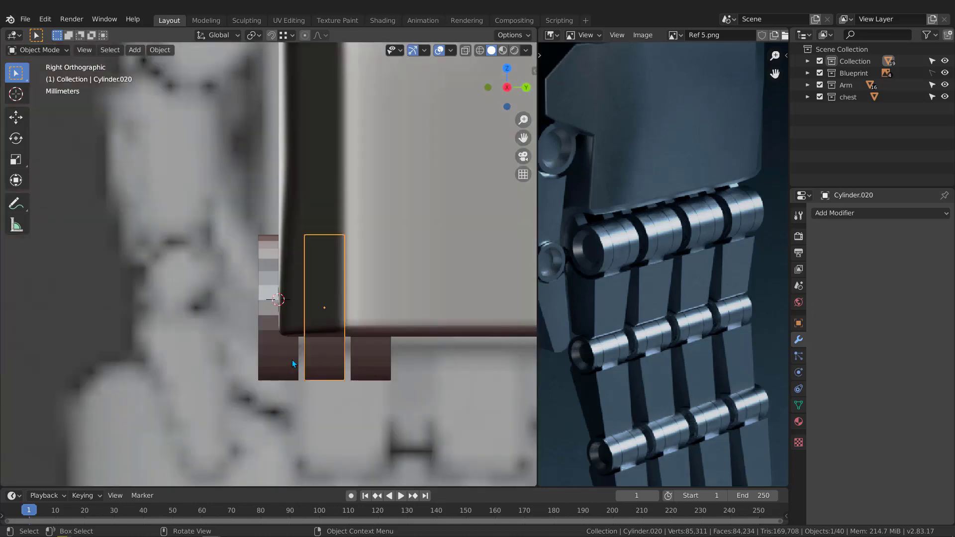
pyautogui.scroll(2, 293, 363)
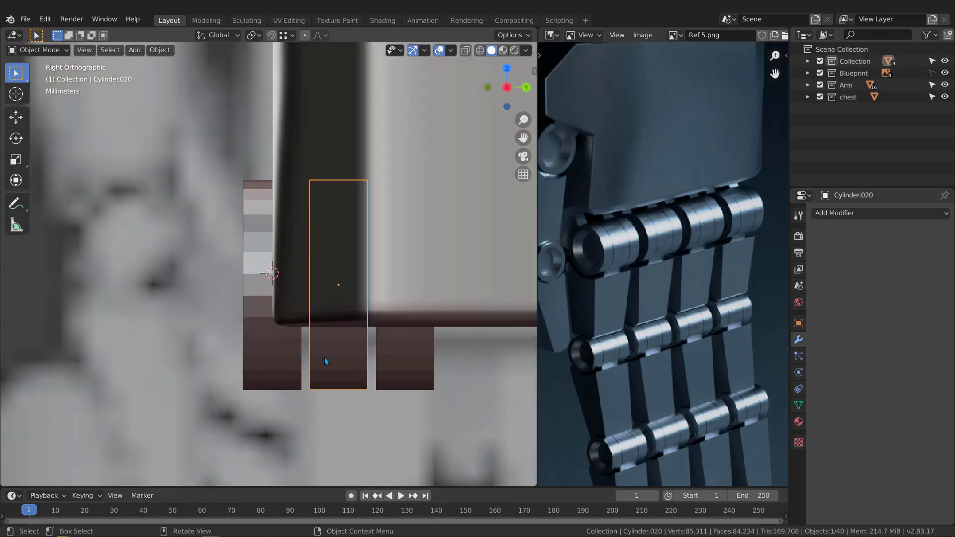
pyautogui.press('g')
pyautogui.press('y')
pyautogui.click(370, 357)
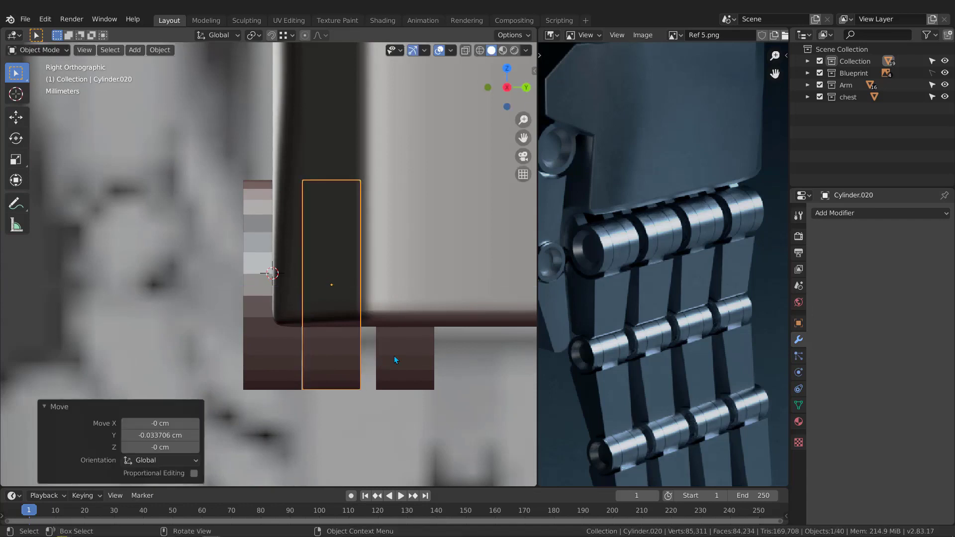
pyautogui.click(398, 358)
pyautogui.press('g')
pyautogui.press('y')
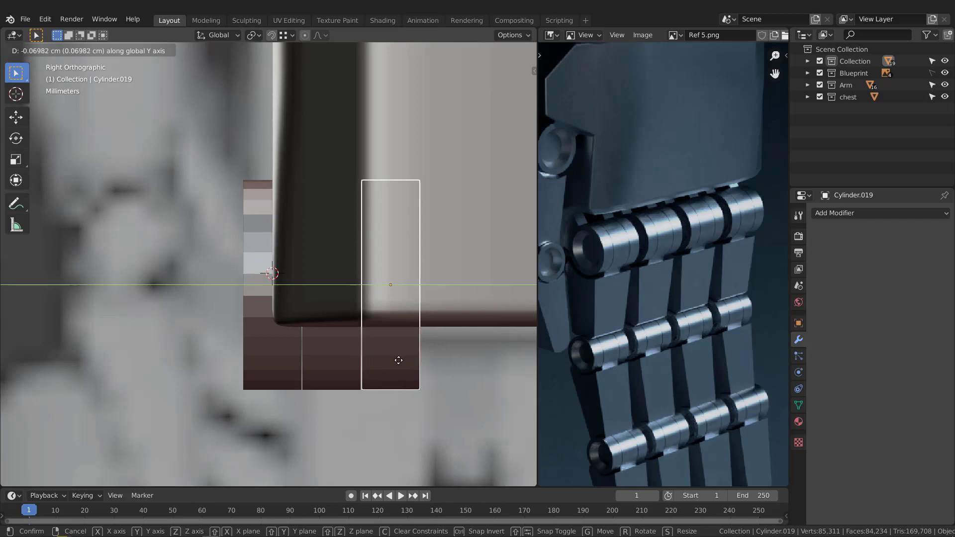
pyautogui.click(396, 358)
# Select all three knuckle discs and move them about 0.115 cm along Y to align with the palm's edge.
pyautogui.moveTo(396, 358); pyautogui.dragTo(348, 299, button='middle')
pyautogui.moveTo(324, 323); pyautogui.dragTo(422, 279)
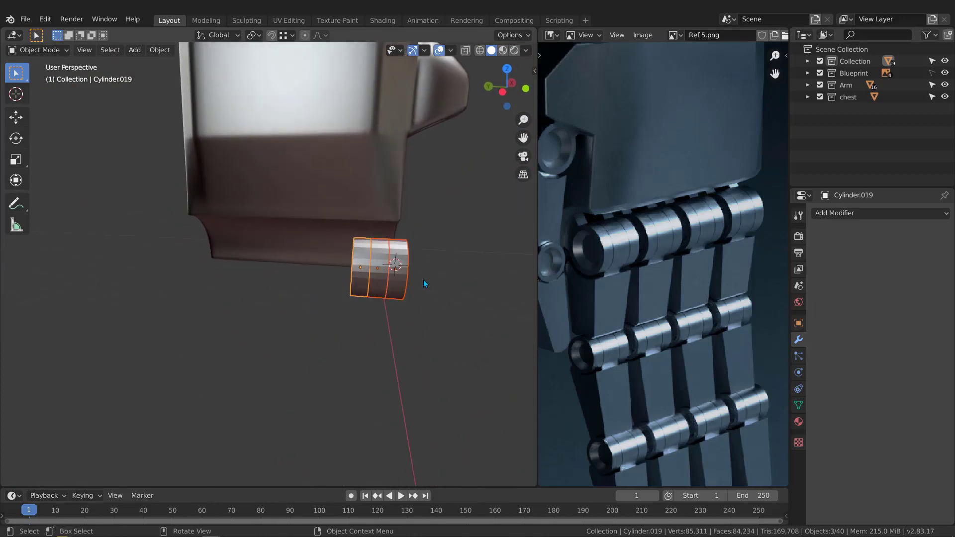
pyautogui.press('KP_1')
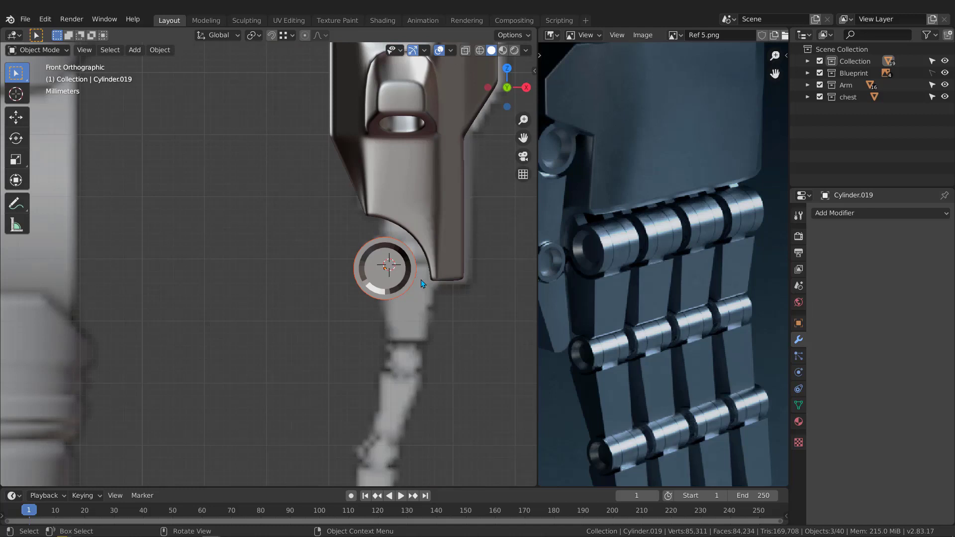
pyautogui.press('KP_3')
pyautogui.scroll(2, 421, 283)
pyautogui.scroll(-2, 421, 283)
pyautogui.keyDown('shift'); pyautogui.moveTo(421, 284); pyautogui.dragTo(331, 288, button='middle'); pyautogui.keyUp('shift')
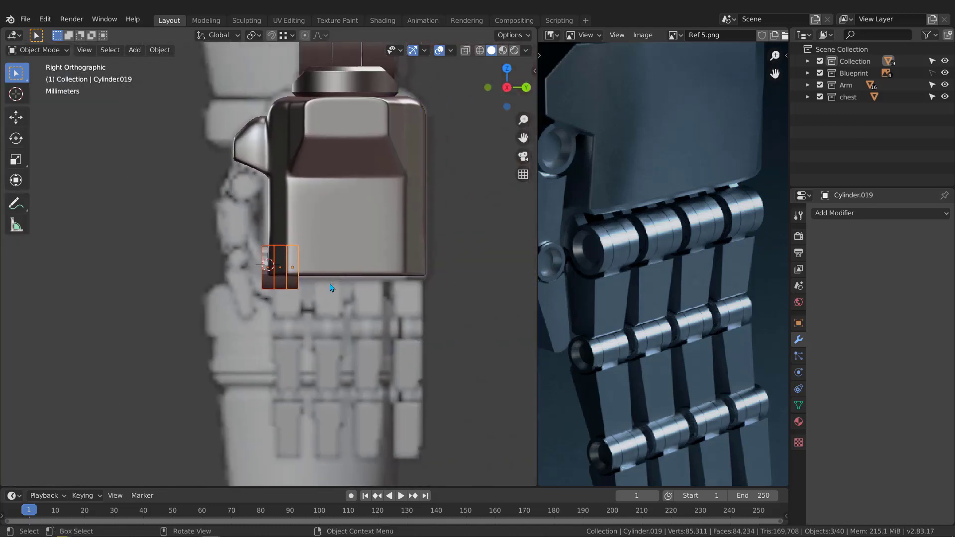
pyautogui.scroll(1, 331, 287)
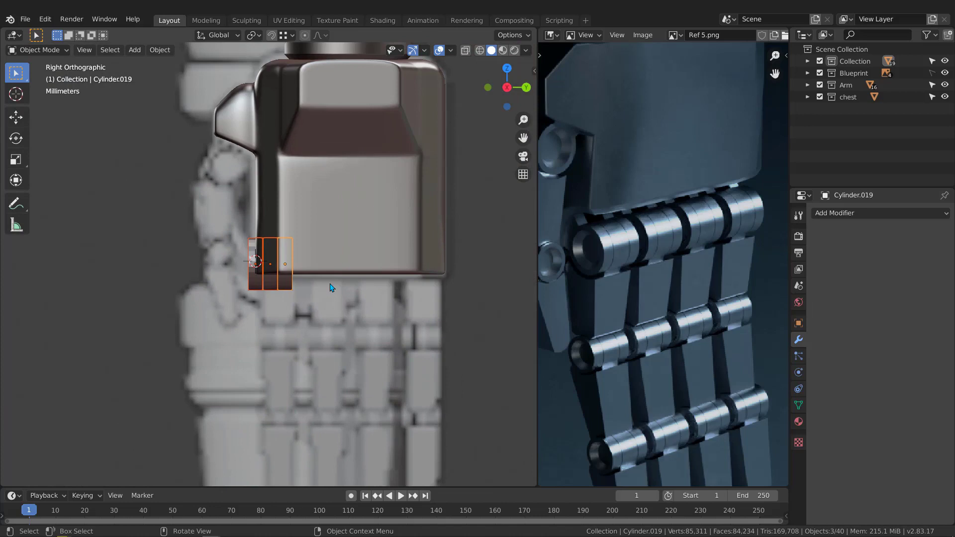
pyautogui.press('g')
pyautogui.press('y')
pyautogui.click(328, 282)
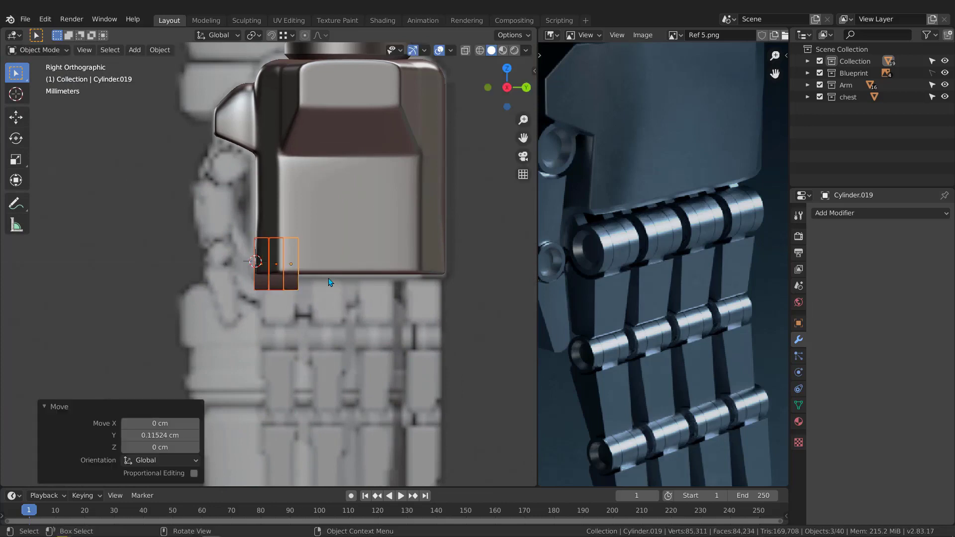
# Duplicate the three knuckle discs about 0.896 cm along Y for the second finger.
pyautogui.scroll(-1, 322, 267)
pyautogui.keyDown('shift'); pyautogui.moveTo(322, 268); pyautogui.dragTo(290, 275, button='middle'); pyautogui.keyUp('shift')
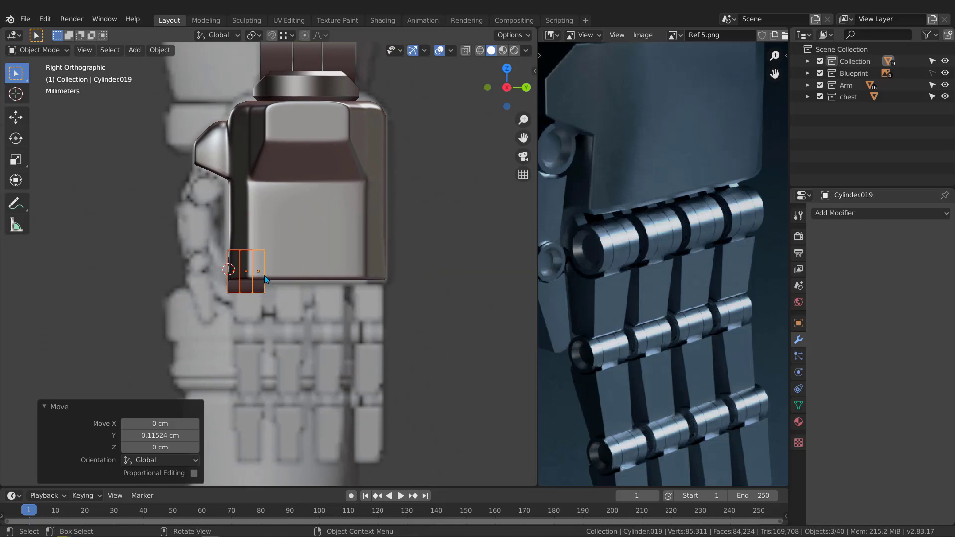
pyautogui.scroll(2, 264, 275)
pyautogui.hotkey('shift', 'd')
pyautogui.press('y')
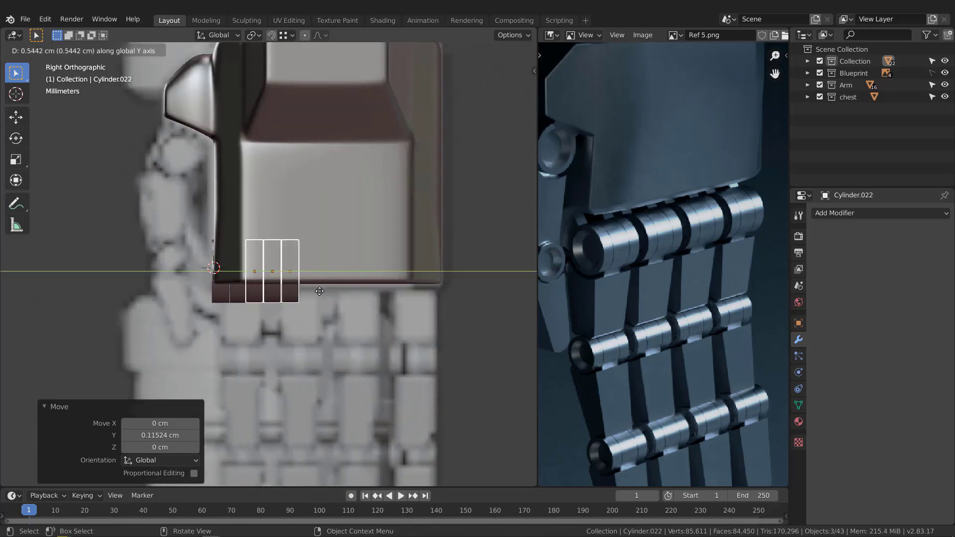
pyautogui.click(342, 298)
pyautogui.scroll(-2, 330, 307)
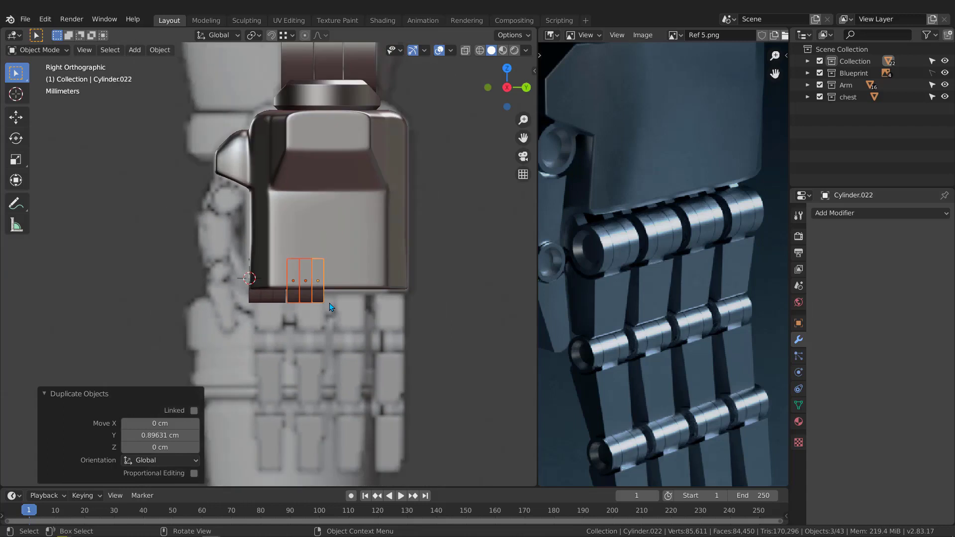
# Repeat the knuckle duplication for the remaining fingers and undo every duplicate back to the original three discs.
pyautogui.hotkey('shift', 'r')
pyautogui.hotkey('shift', 'r')
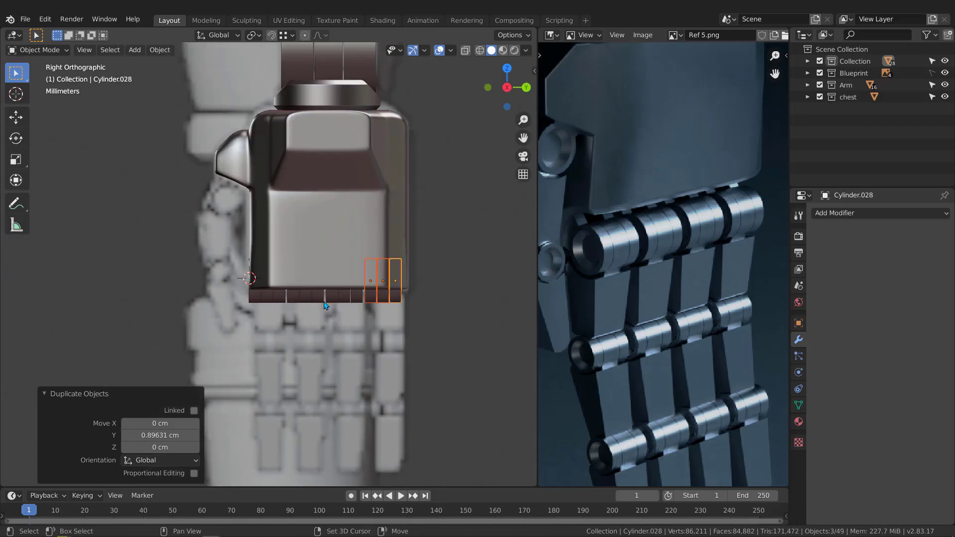
pyautogui.hotkey('ctrl', 'z')
pyautogui.hotkey('ctrl', 'z')
pyautogui.hotkey('ctrl', 'z')
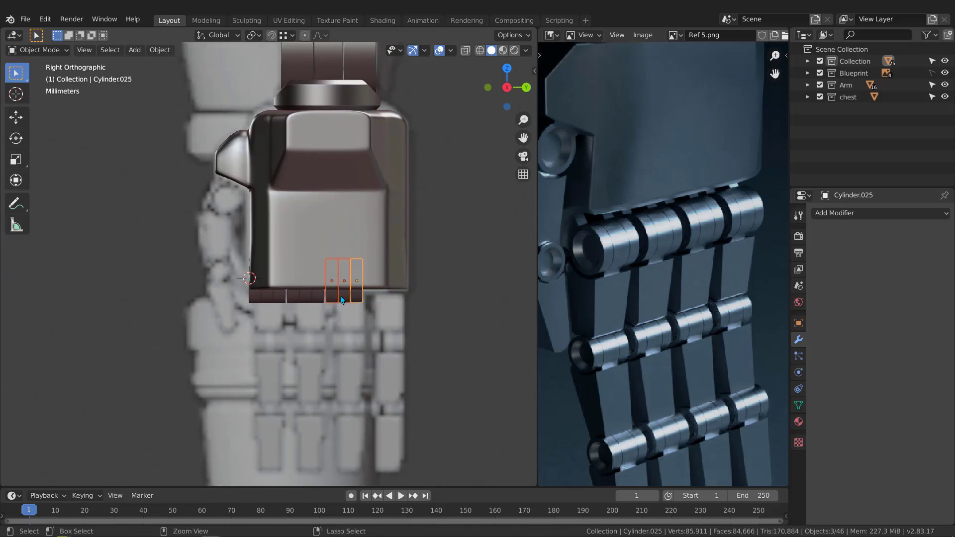
# Select the three original knuckle discs and shade them smooth.
pyautogui.scroll(3, 266, 293)
pyautogui.scroll(2, 266, 293)
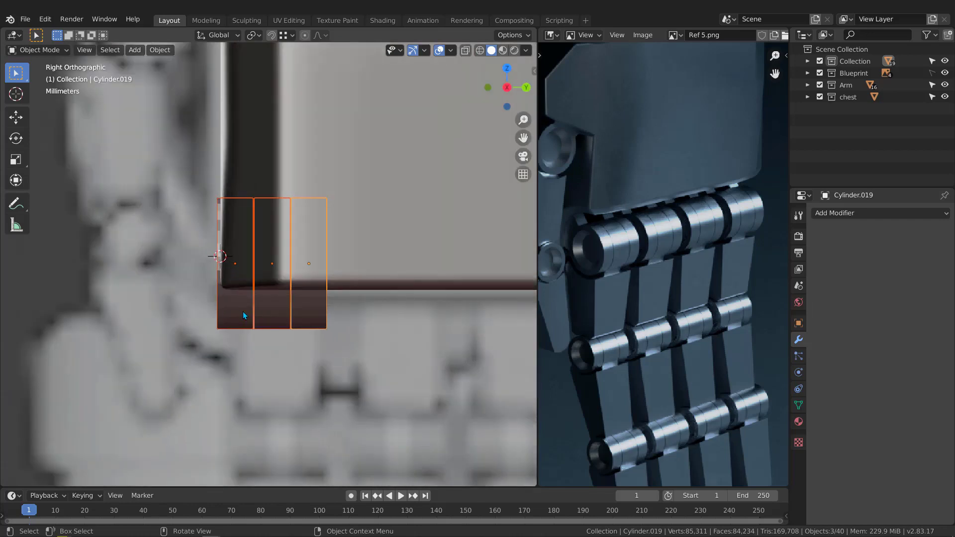
pyautogui.click(236, 307)
pyautogui.moveTo(214, 258); pyautogui.dragTo(262, 261, button='middle')
pyautogui.scroll(1, 230, 261)
pyautogui.keyDown('shift'); pyautogui.click(231, 260); pyautogui.keyUp('shift')
pyautogui.keyDown('shift'); pyautogui.click(195, 258); pyautogui.keyUp('shift')
pyautogui.moveTo(195, 258); pyautogui.dragTo(230, 253, button='middle')
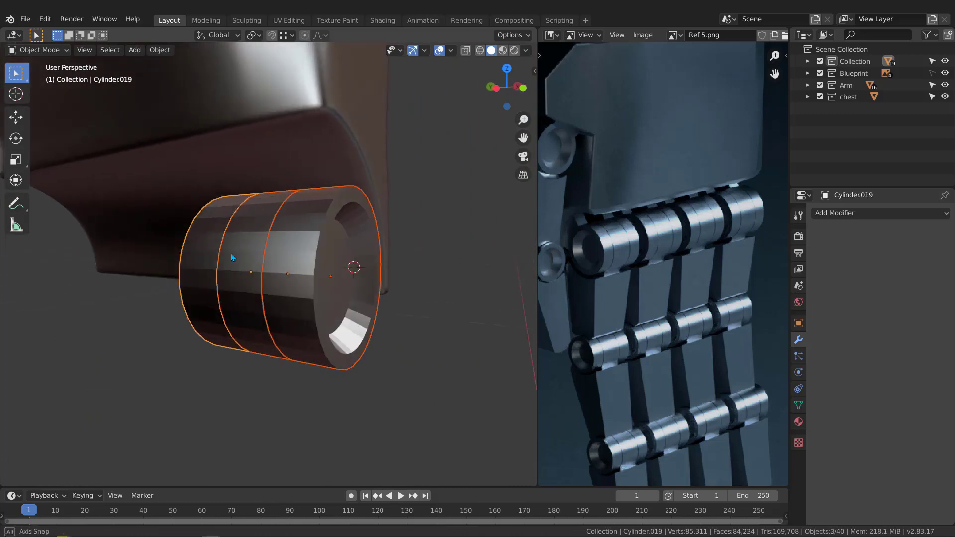
pyautogui.rightClick(242, 249)
pyautogui.click(199, 115)
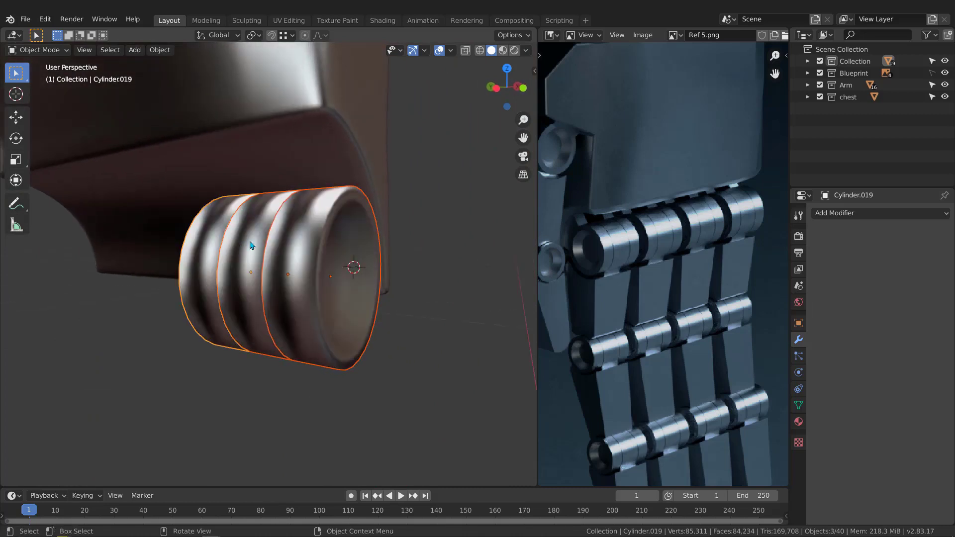
# Enable Auto Smooth for the normals of the three selected knuckle discs.
pyautogui.click(798, 405)
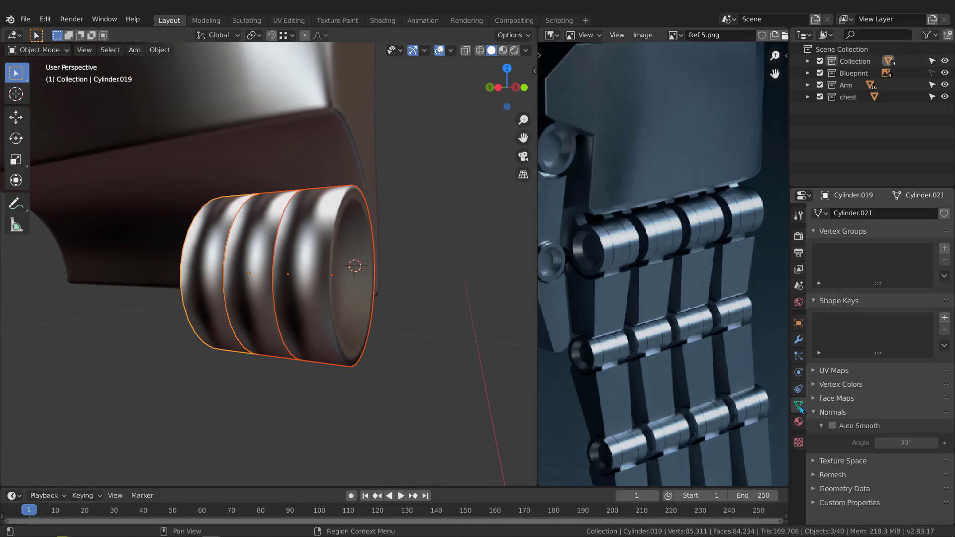
pyautogui.click(831, 426)
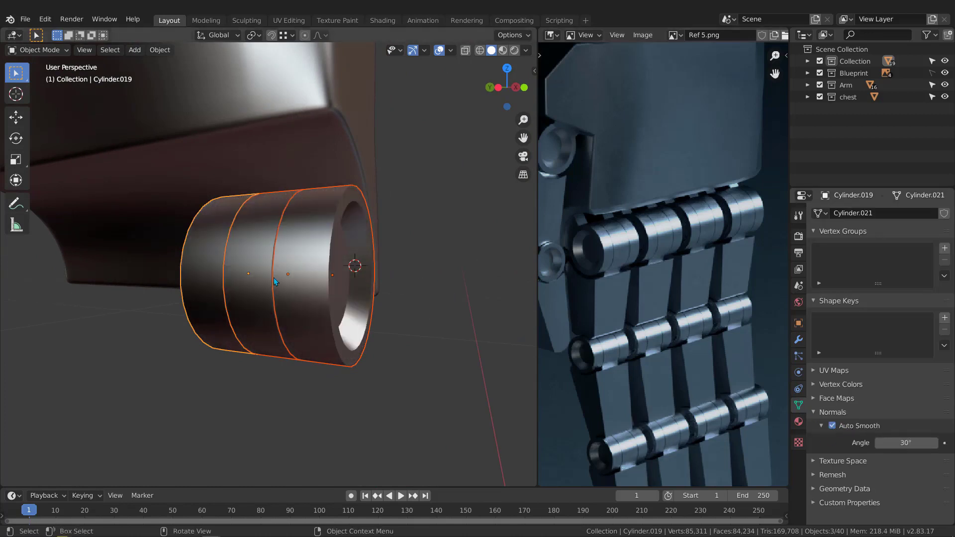
pyautogui.moveTo(343, 286); pyautogui.dragTo(279, 271, button='middle')
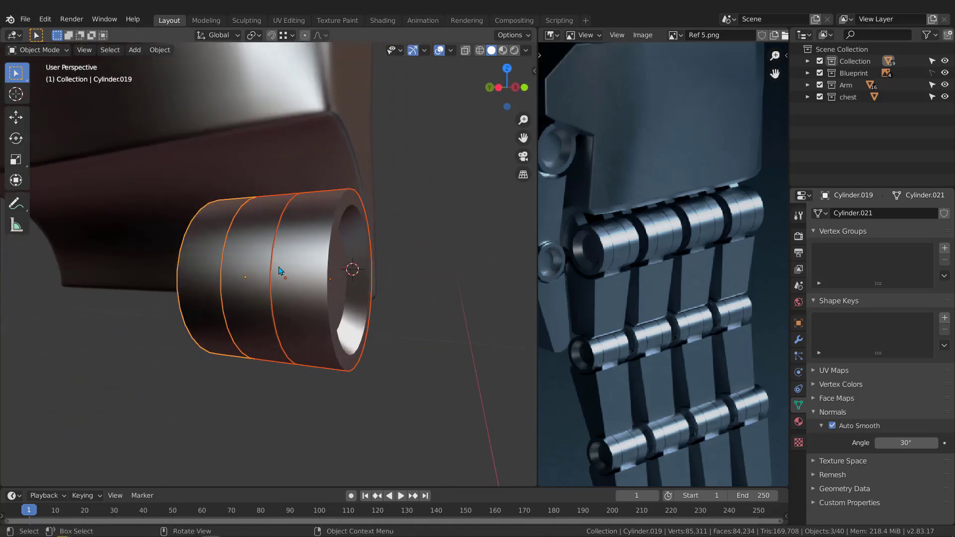
# Add a Bevel modifier to the inner knuckle disc and set its offset to 0.01 cm.
pyautogui.click(799, 339)
pyautogui.click(844, 214)
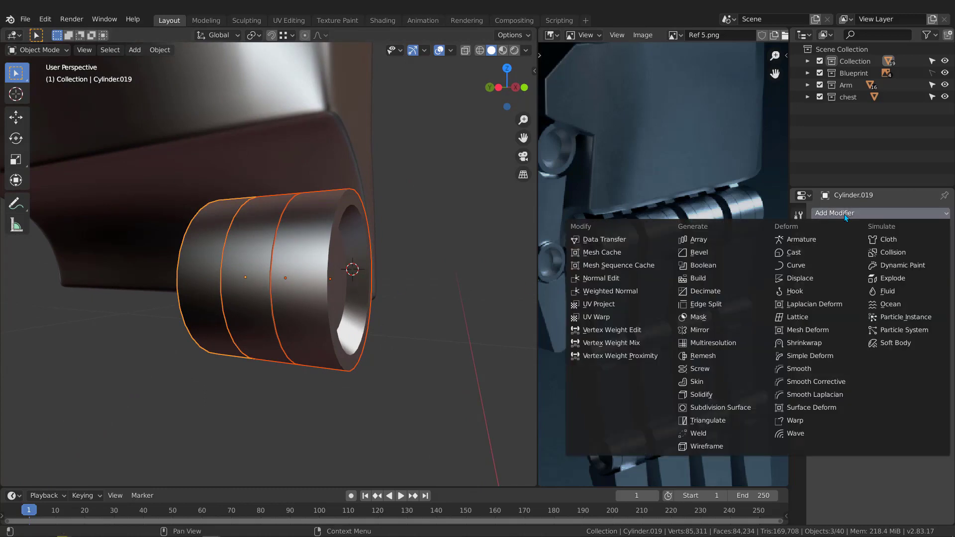
pyautogui.click(714, 251)
pyautogui.moveTo(245, 252); pyautogui.dragTo(280, 231, button='middle')
pyautogui.click(268, 247)
pyautogui.click(285, 196)
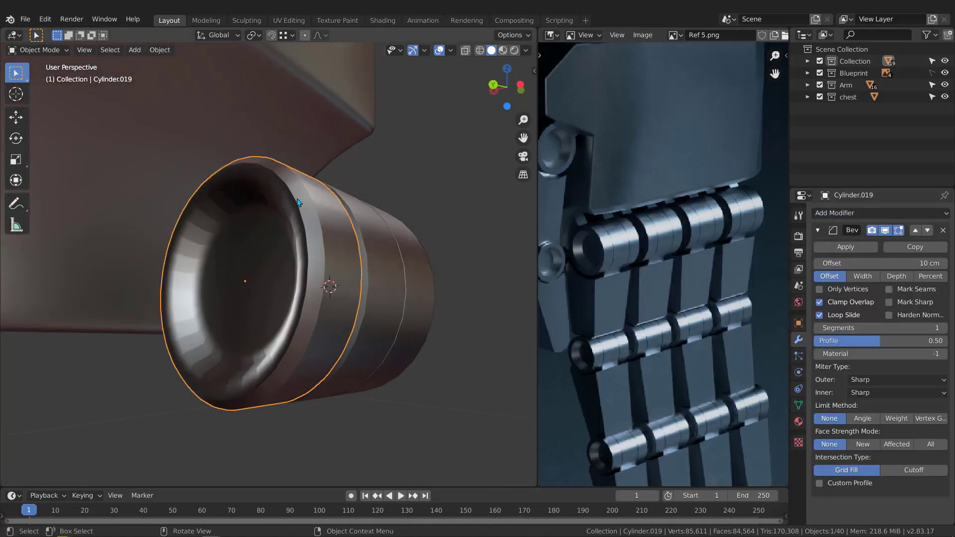
pyautogui.moveTo(285, 196); pyautogui.dragTo(282, 210, button='middle')
pyautogui.click(910, 261)
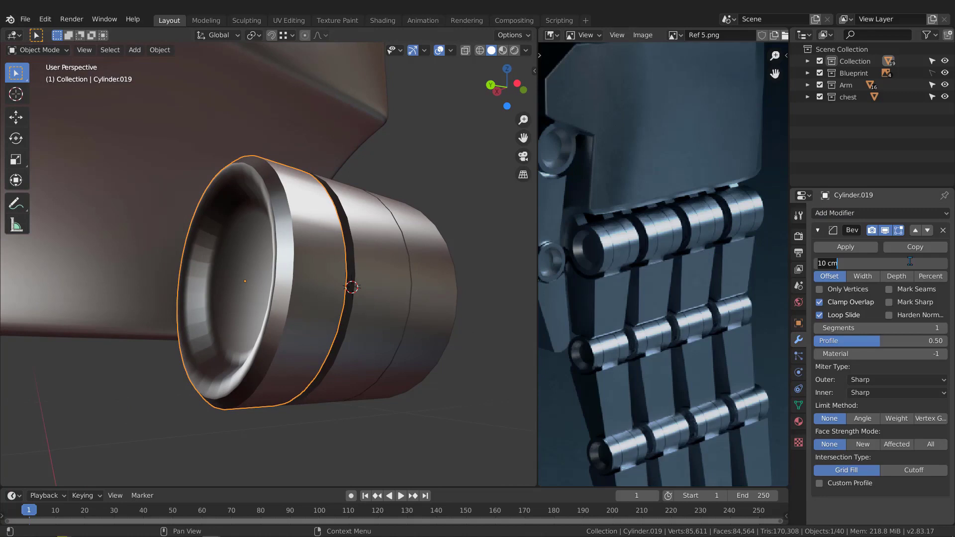
pyautogui.press('BackSpace')
pyautogui.press('Return')
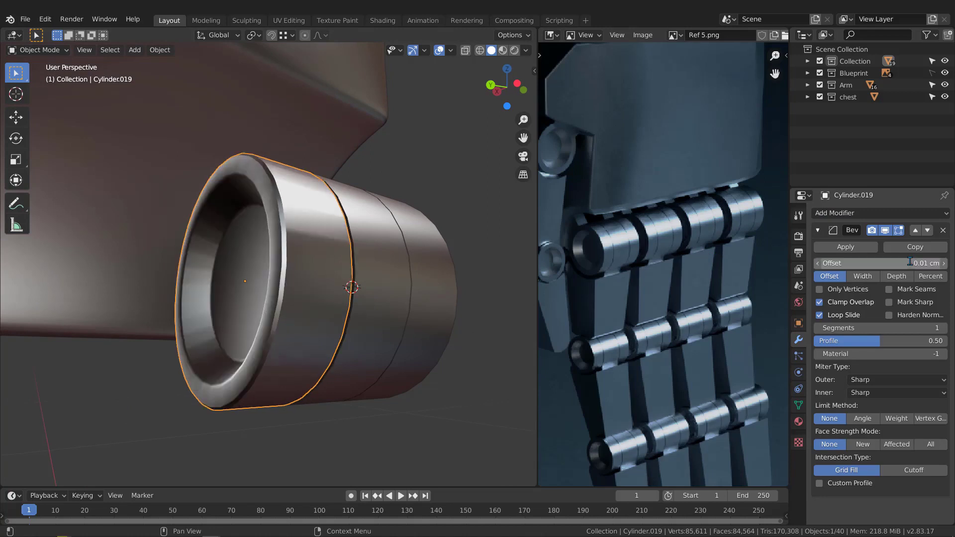
# Enable Harden Normals on the inner disc's bevel, set 2 segments and limit the bevel by Angle.
pyautogui.moveTo(355, 274); pyautogui.dragTo(327, 265, button='middle')
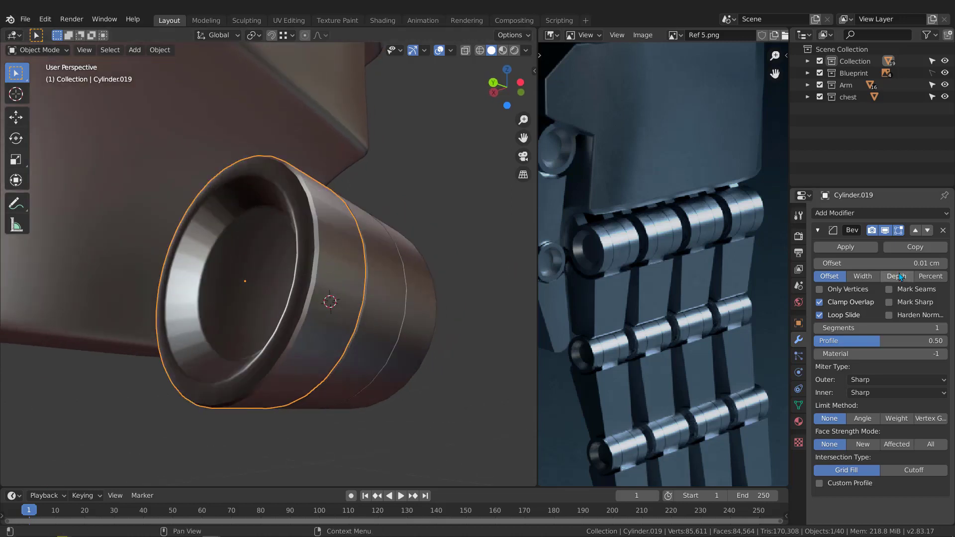
pyautogui.click(903, 316)
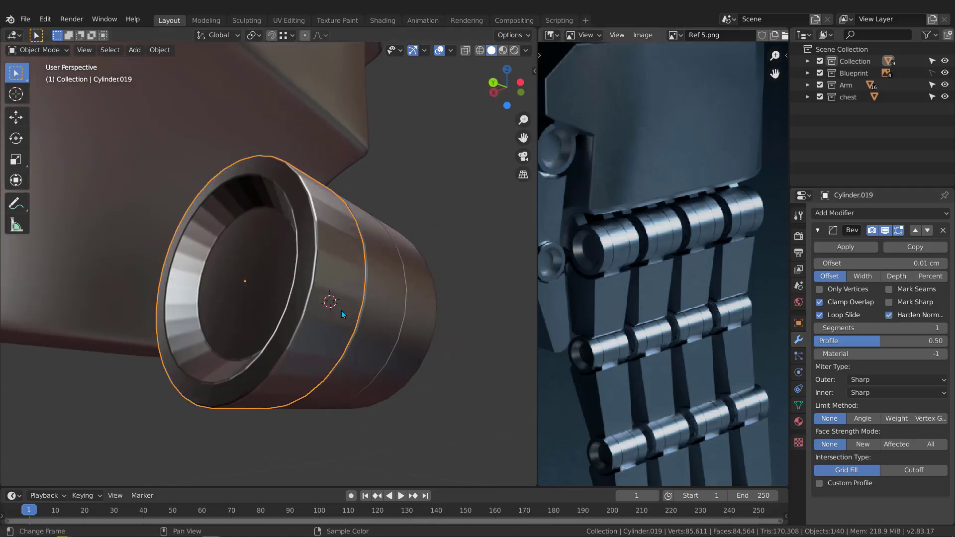
pyautogui.click(942, 328)
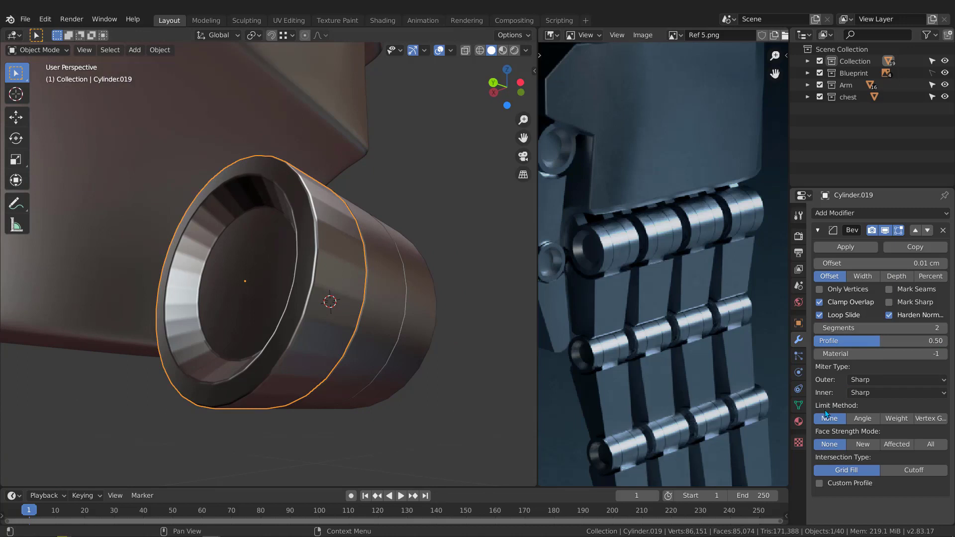
pyautogui.moveTo(438, 239); pyautogui.dragTo(264, 199, button='middle')
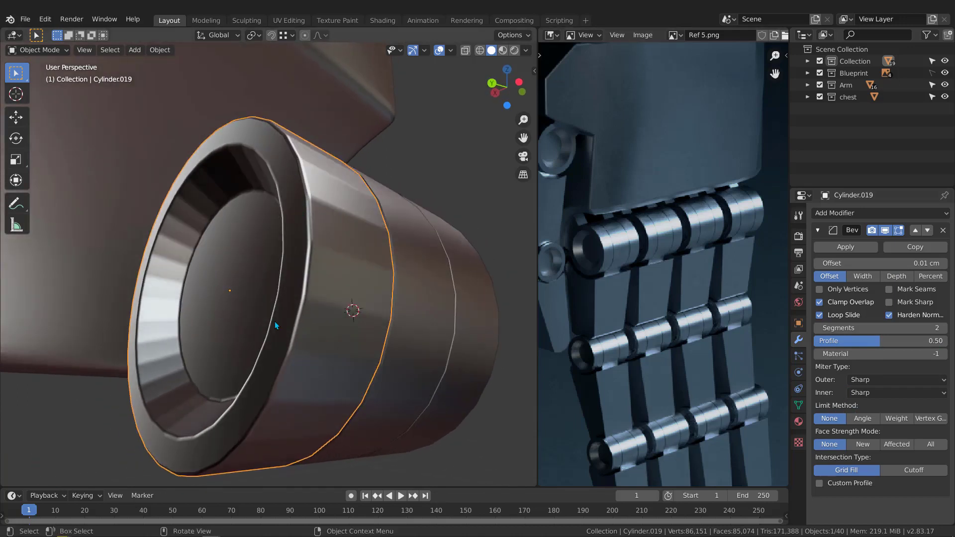
pyautogui.scroll(-2, 321, 198)
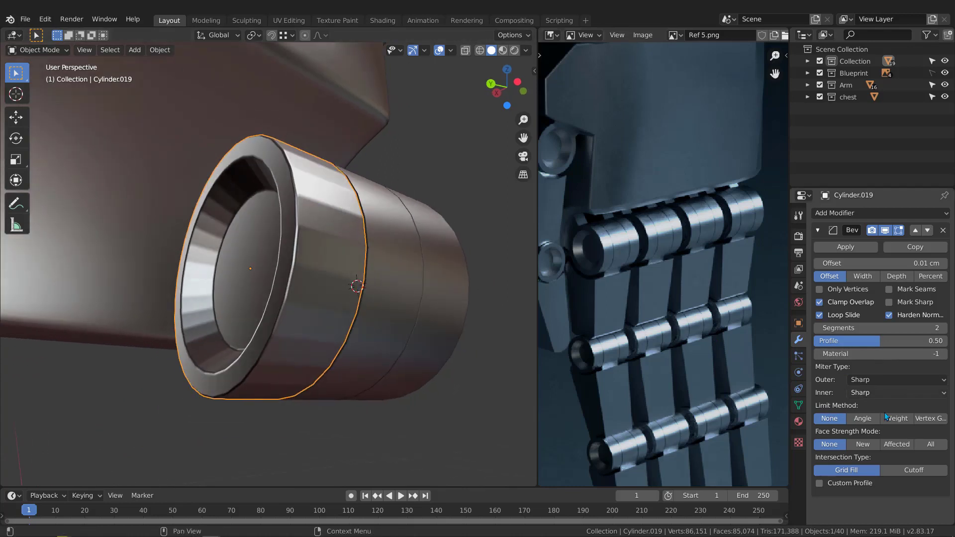
pyautogui.click(863, 419)
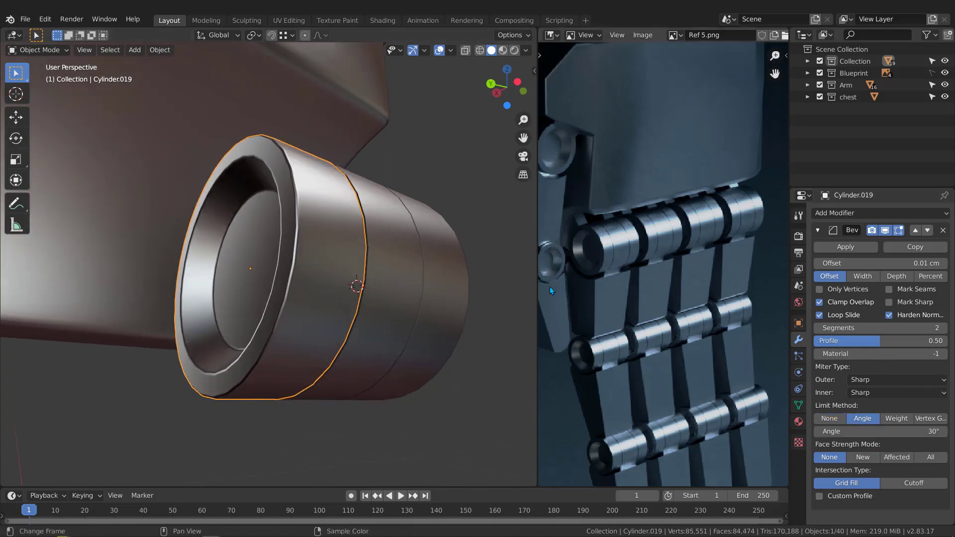
pyautogui.moveTo(286, 198); pyautogui.dragTo(308, 192, button='middle')
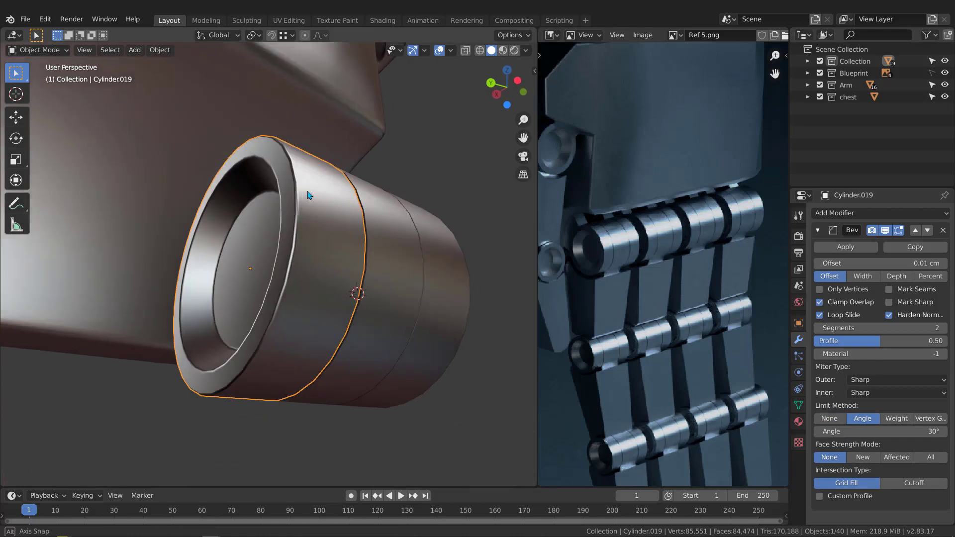
# Select the other two discs with the beveled disc active and link its modifiers to them.
pyautogui.moveTo(373, 200); pyautogui.dragTo(336, 224, button='middle')
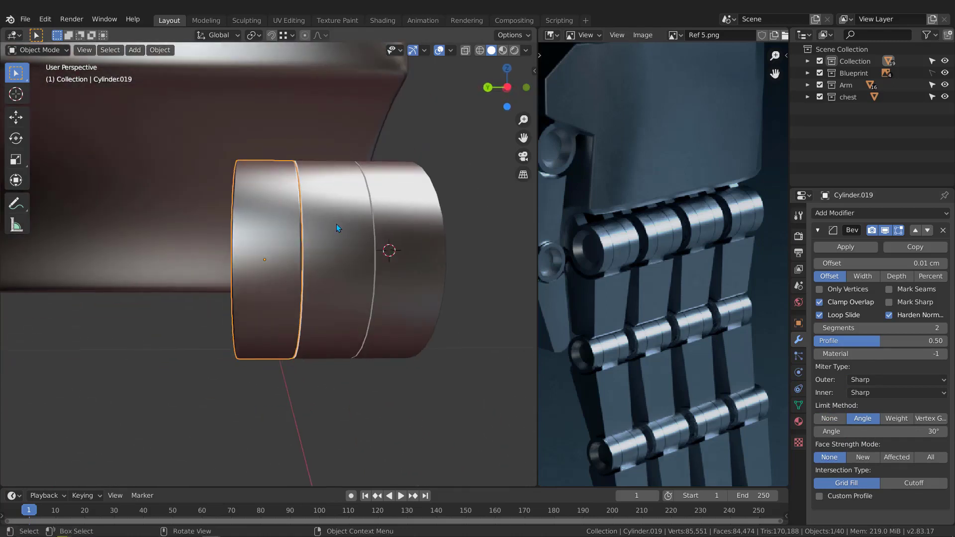
pyautogui.click(337, 224)
pyautogui.keyDown('shift'); pyautogui.click(413, 280); pyautogui.keyUp('shift')
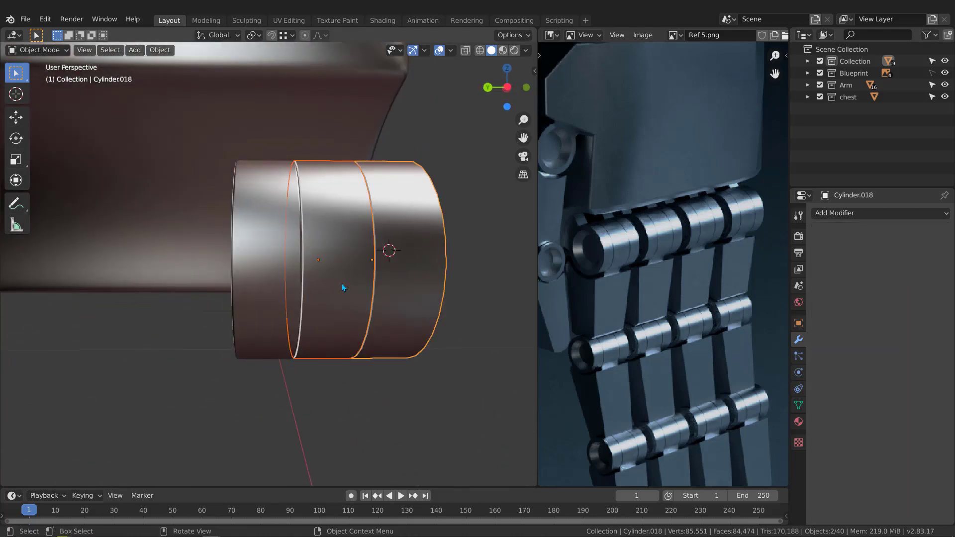
pyautogui.moveTo(284, 215); pyautogui.dragTo(272, 205, button='middle')
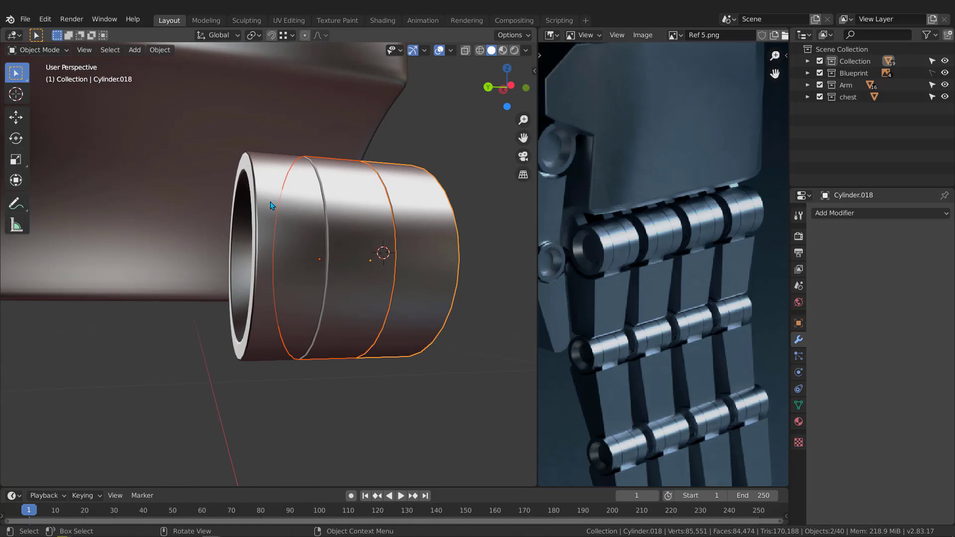
pyautogui.keyDown('shift'); pyautogui.click(268, 177); pyautogui.keyUp('shift')
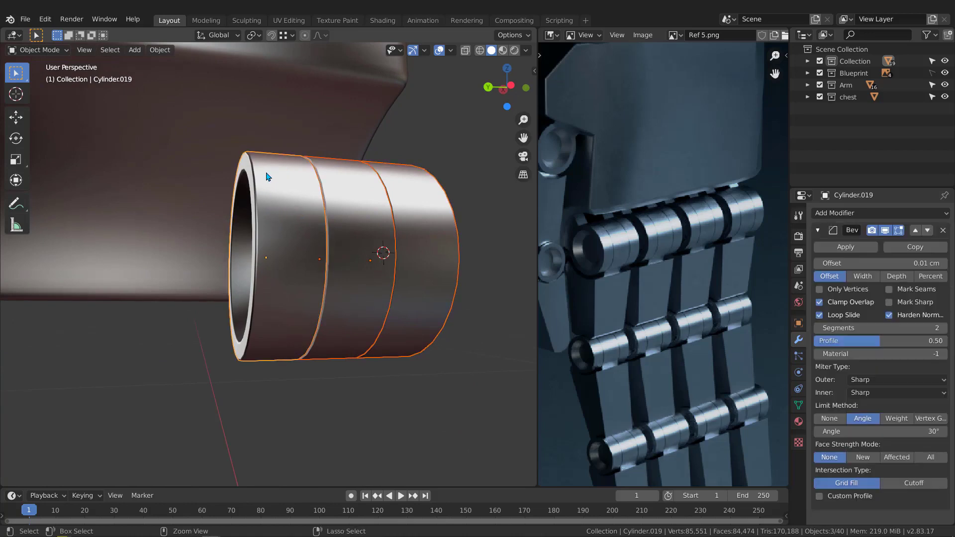
pyautogui.hotkey('ctrl', 'l')
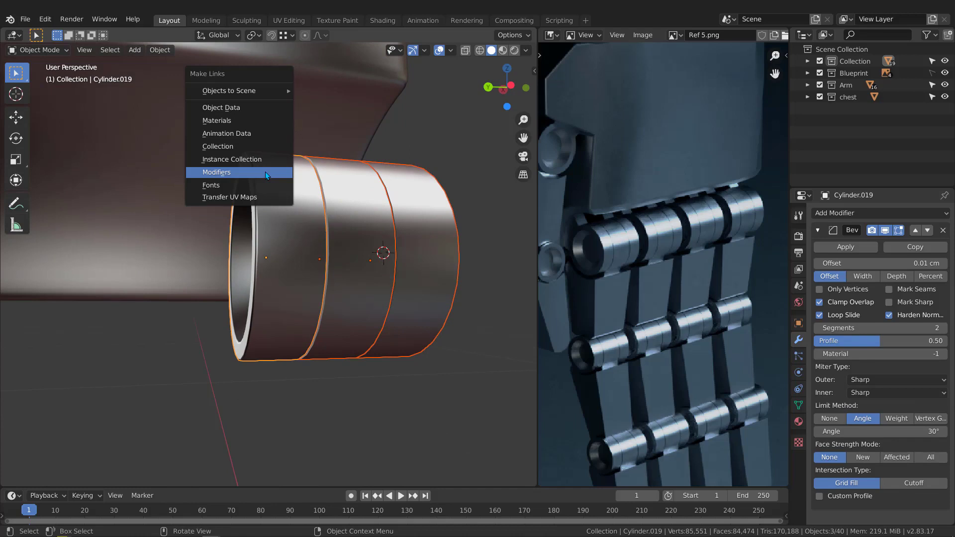
pyautogui.click(265, 172)
pyautogui.moveTo(265, 172); pyautogui.dragTo(270, 214, button='middle')
pyautogui.click(322, 251)
# In the front view, move the three knuckle discs about 0.050 cm along X and 0.061 cm along Z beneath the palm's curved cutout.
pyautogui.scroll(-2, 273, 219)
pyautogui.press('KP_1')
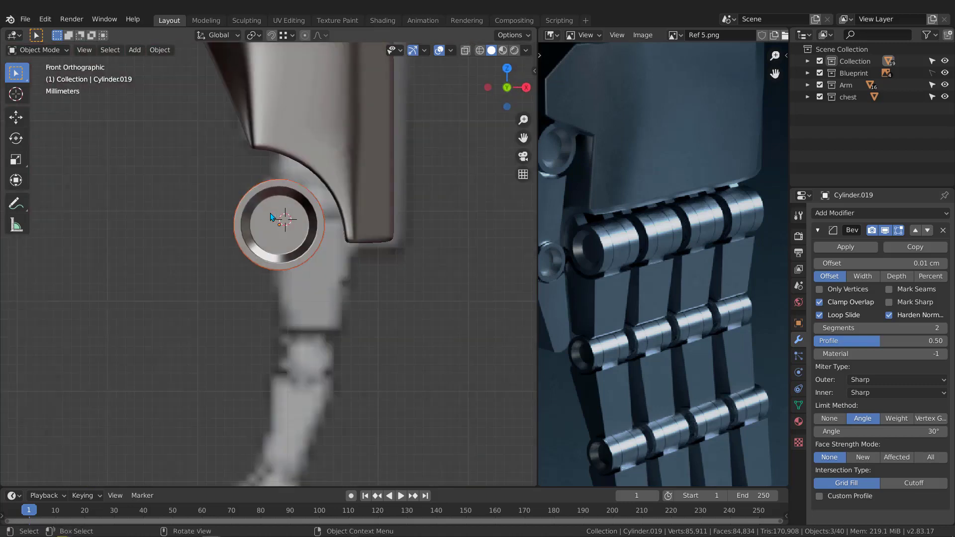
pyautogui.press('g')
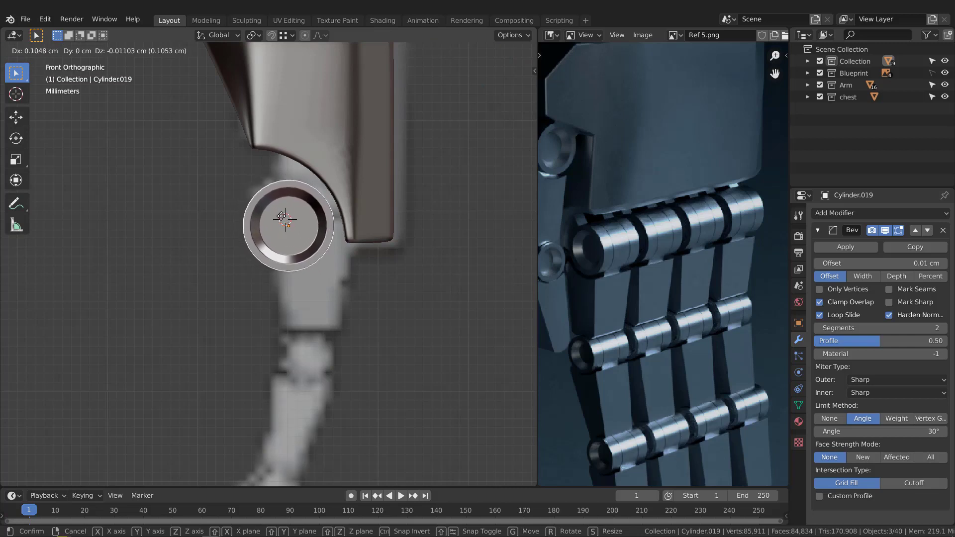
pyautogui.click(285, 208)
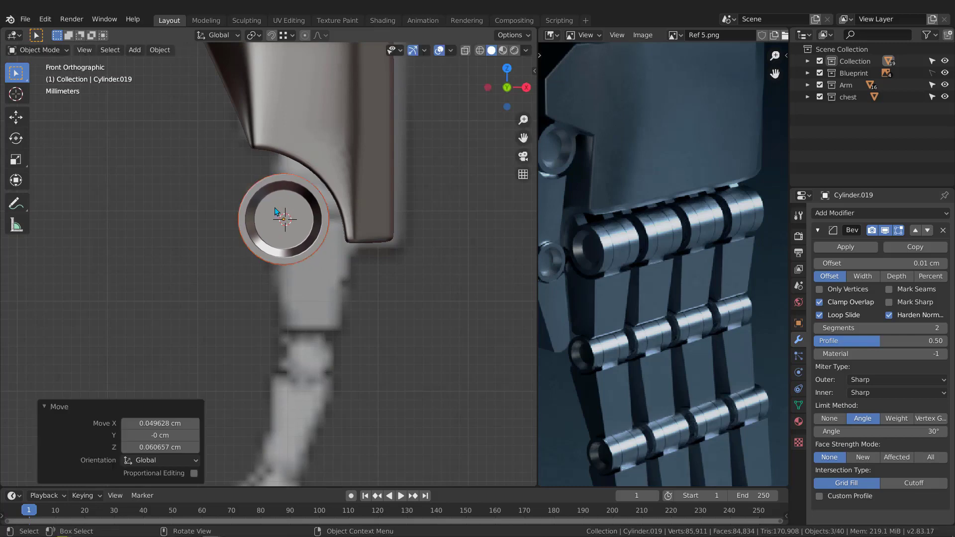
pyautogui.scroll(-2, 287, 201)
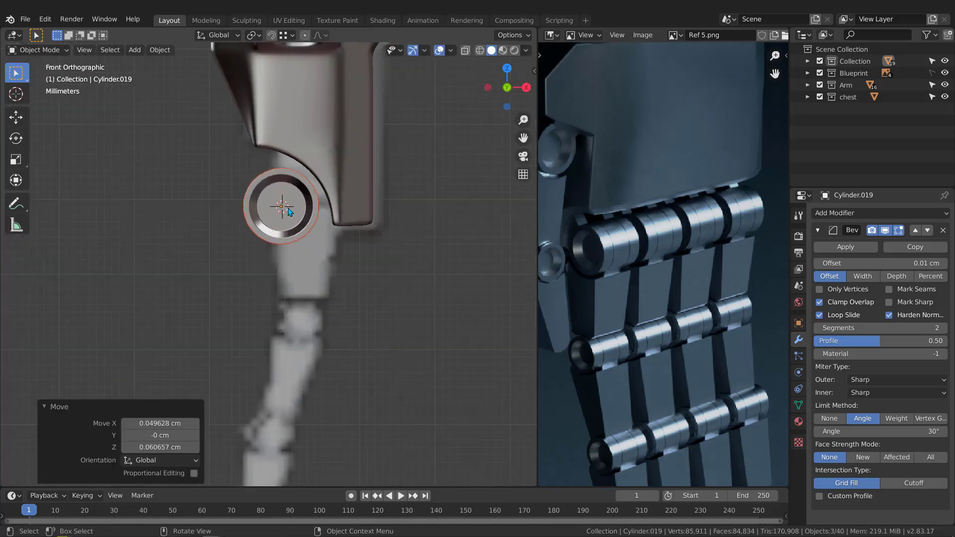
pyautogui.scroll(5, 285, 230)
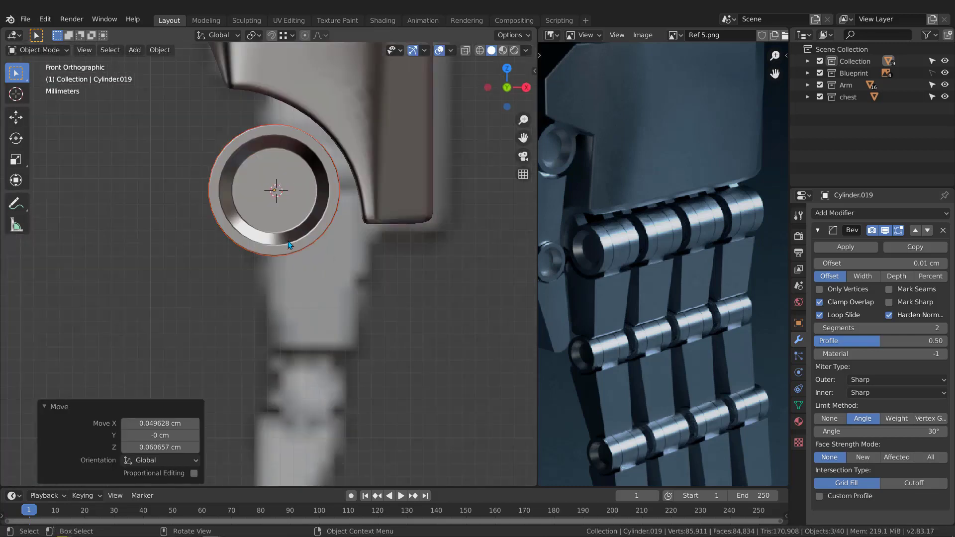
pyautogui.scroll(-5, 282, 215)
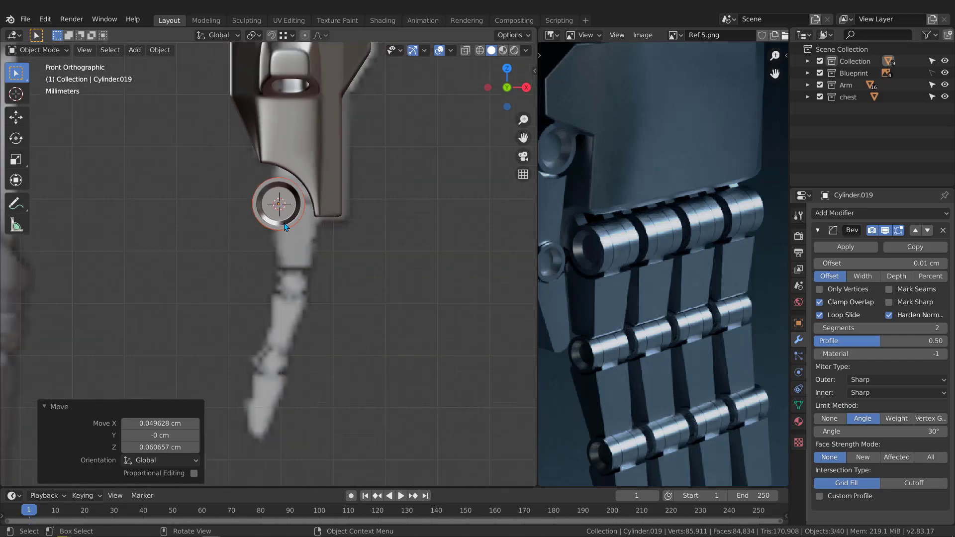
# Add a cube at the knuckle and scale it uniformly to 0.215, followed by 0.565.
pyautogui.hotkey('shift', 'a')
pyautogui.moveTo(284, 223)
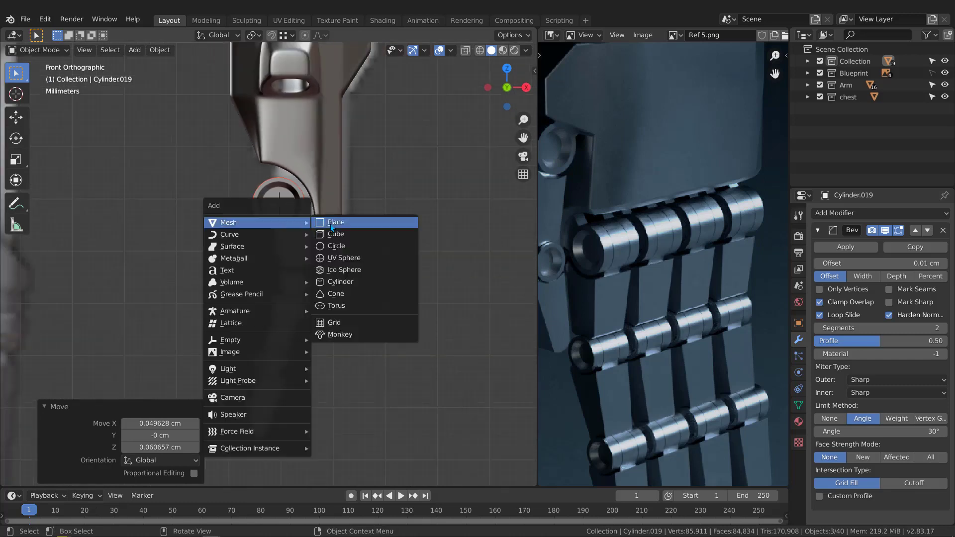
pyautogui.click(353, 236)
pyautogui.press('s')
pyautogui.click(309, 262)
pyautogui.press('s')
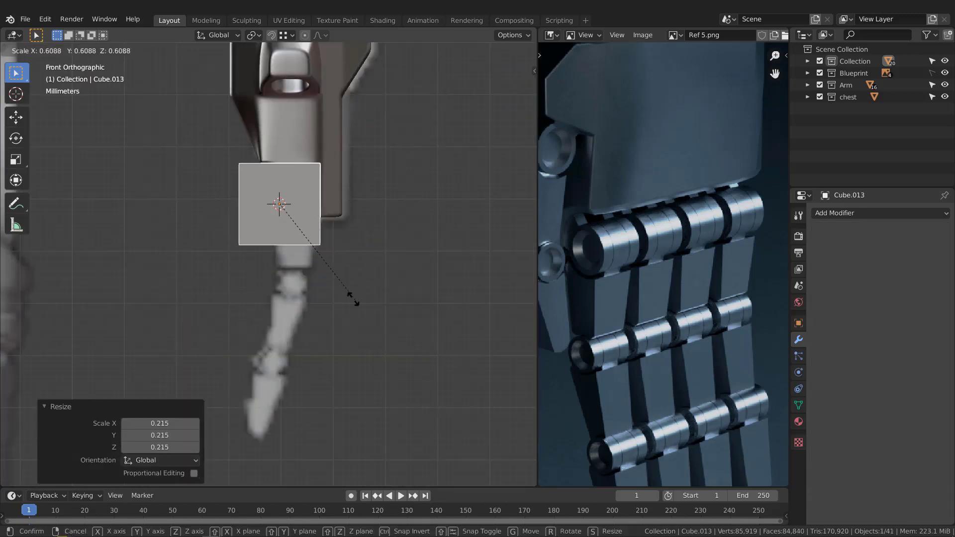
pyautogui.click(347, 295)
# Move the cube about 0.162 cm along X and -1.344 cm along Z below the knuckle, and scale it to 0.510 along X.
pyautogui.press('g')
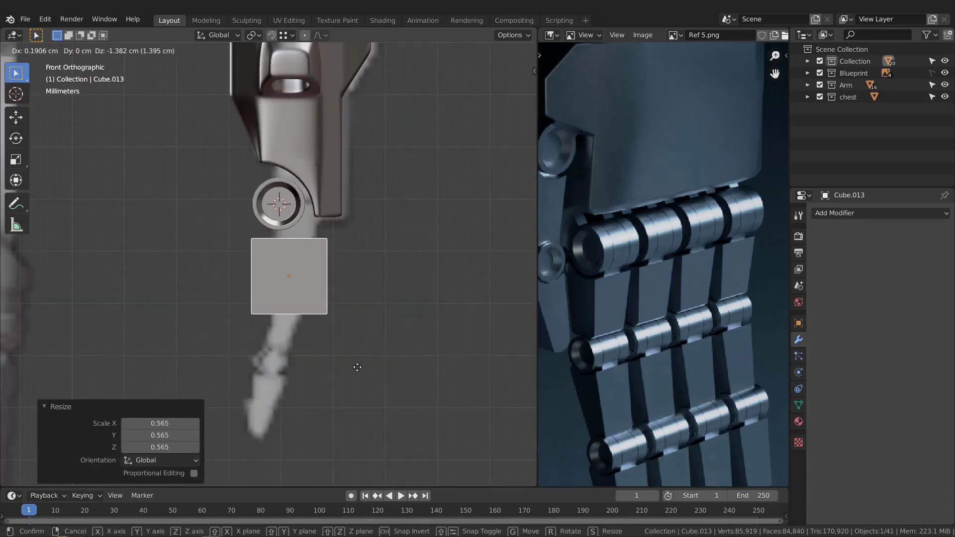
pyautogui.click(369, 381)
pyautogui.press('s')
pyautogui.press('x')
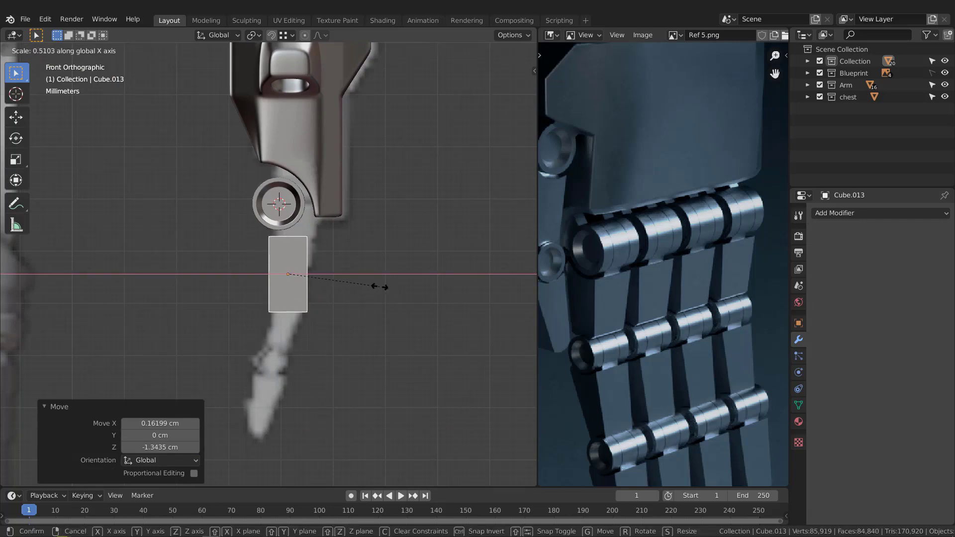
pyautogui.click(380, 288)
# Center the block under the knuckle by moving it about -0.172 cm along X and 0.295 cm along Z, and scale it uniformly to 1.108.
pyautogui.press('g')
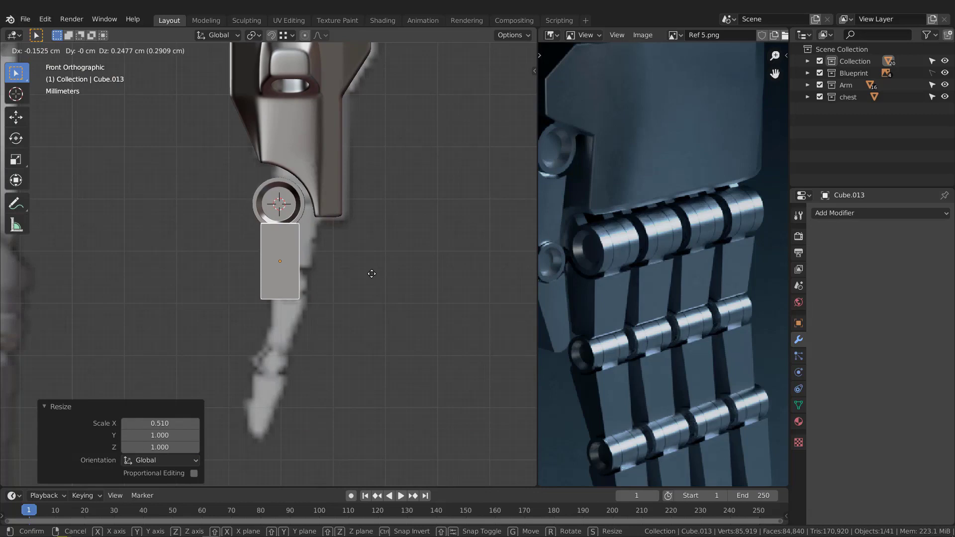
pyautogui.click(371, 271)
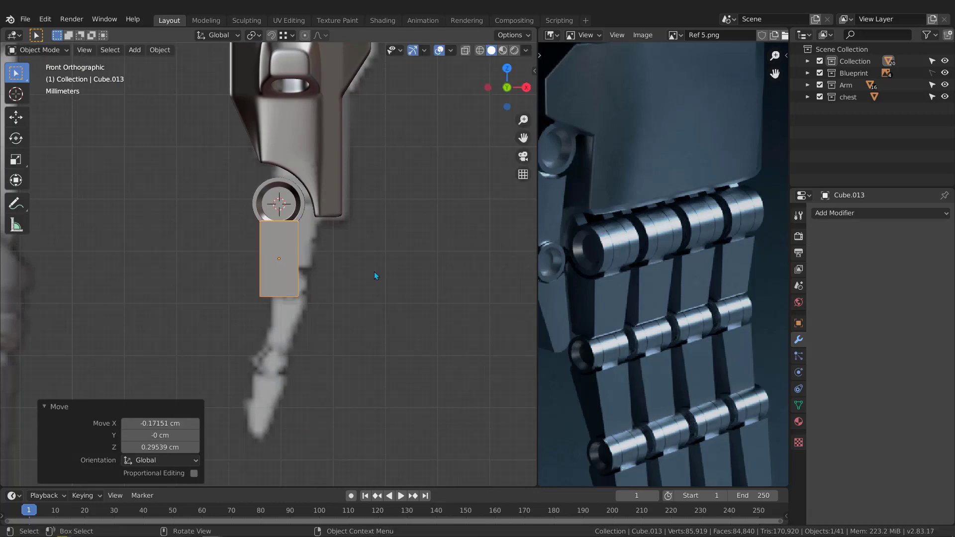
pyautogui.press('s')
pyautogui.click(384, 275)
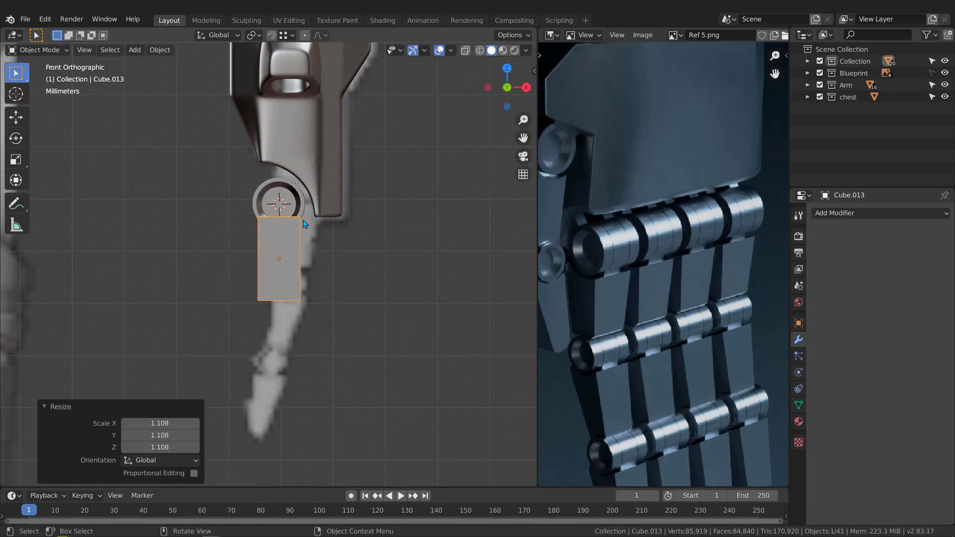
# Scale the block to 0.459 along Y and move it about 0.388 cm along Y beneath the three knuckle discs.
pyautogui.scroll(-2, 245, 199)
pyautogui.scroll(4, 246, 194)
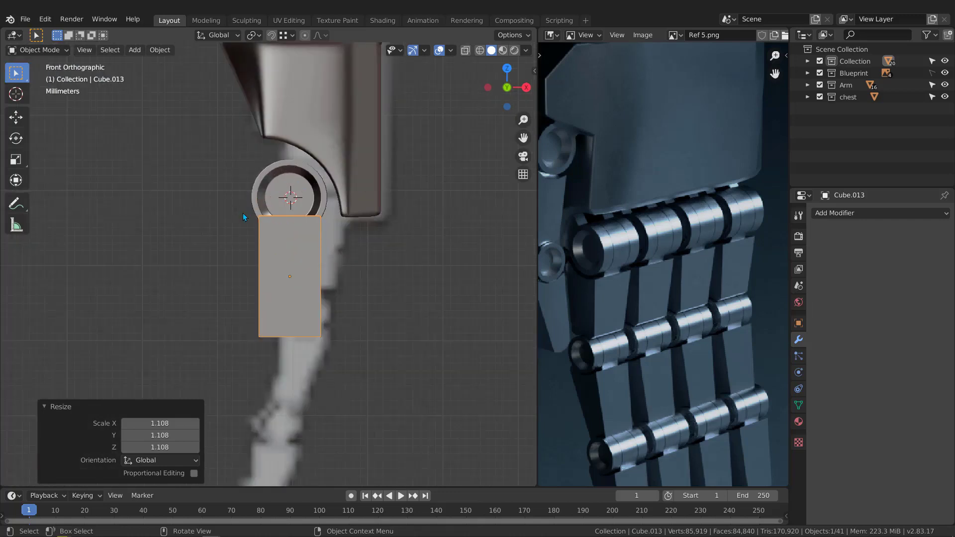
pyautogui.moveTo(243, 213); pyautogui.dragTo(354, 223, button='middle')
pyautogui.press('s')
pyautogui.press('y')
pyautogui.click(374, 271)
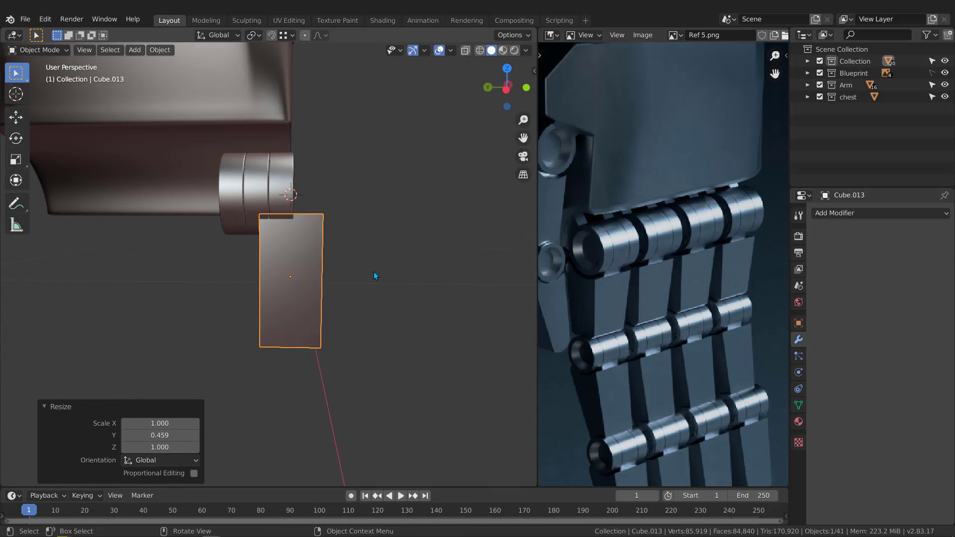
pyautogui.press('g')
pyautogui.press('y')
pyautogui.click(344, 273)
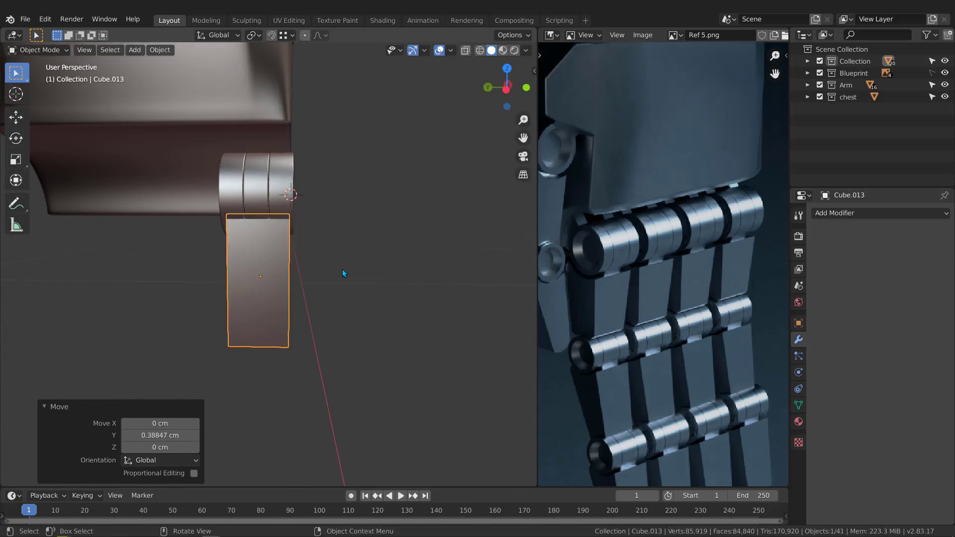
# Examine how the block meets the three-disc knuckle, both at an angle and in the front view.
pyautogui.moveTo(298, 239); pyautogui.dragTo(273, 231, button='middle')
pyautogui.scroll(3, 272, 229)
pyautogui.moveTo(271, 228); pyautogui.dragTo(227, 174, button='middle')
pyautogui.click(222, 177)
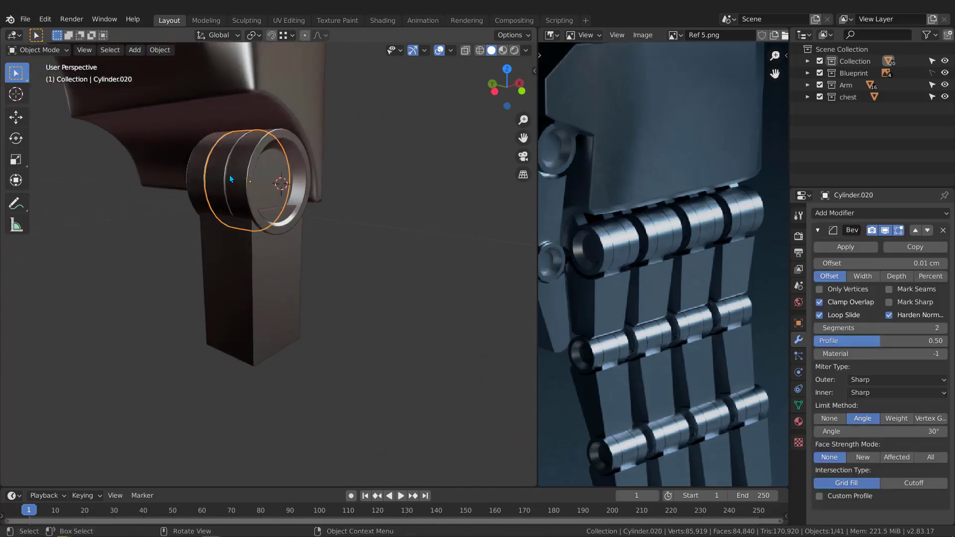
pyautogui.press('KP_1')
pyautogui.scroll(5, 229, 178)
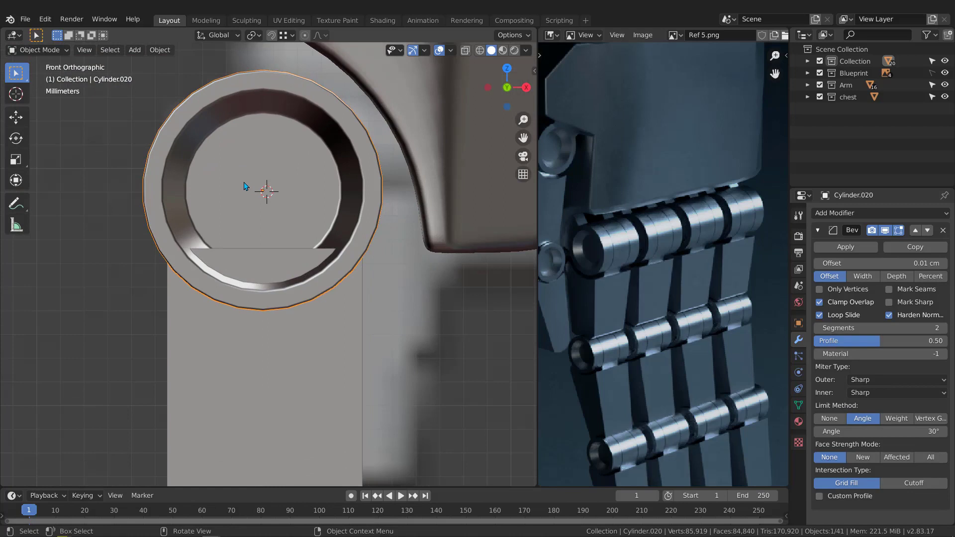
pyautogui.scroll(-5, 259, 198)
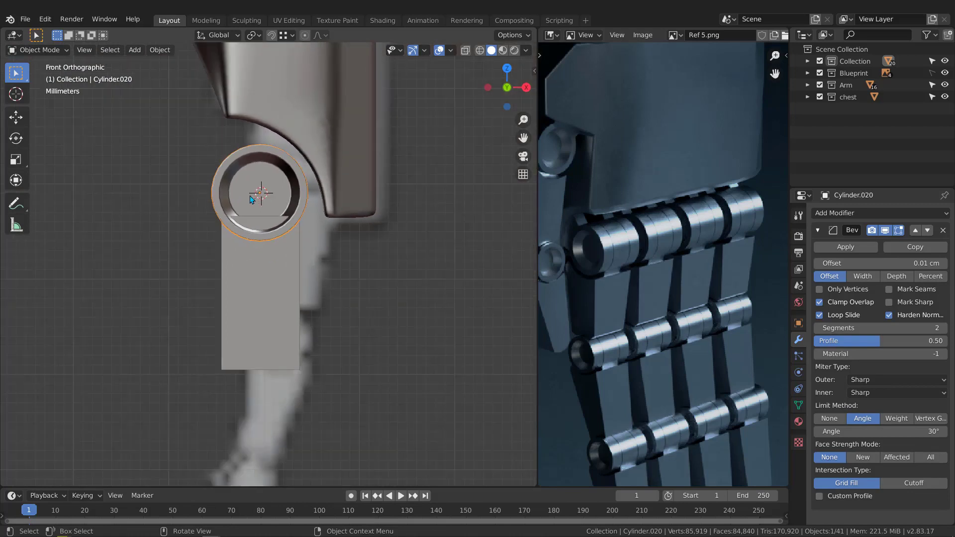
pyautogui.scroll(2, 251, 199)
pyautogui.scroll(-2, 273, 244)
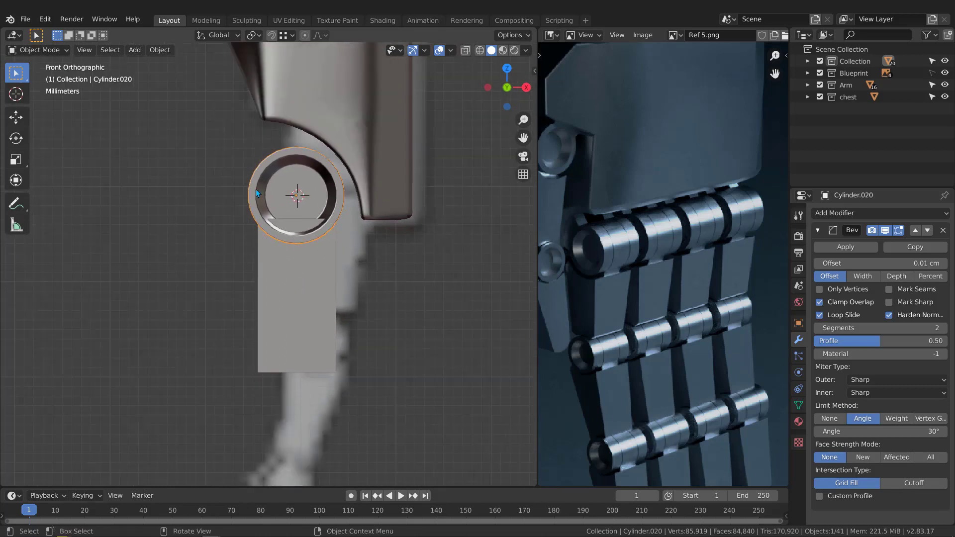
# In wireframe edit mode, raise the block's bottom face about 0.386 cm along Z.
pyautogui.click(297, 348)
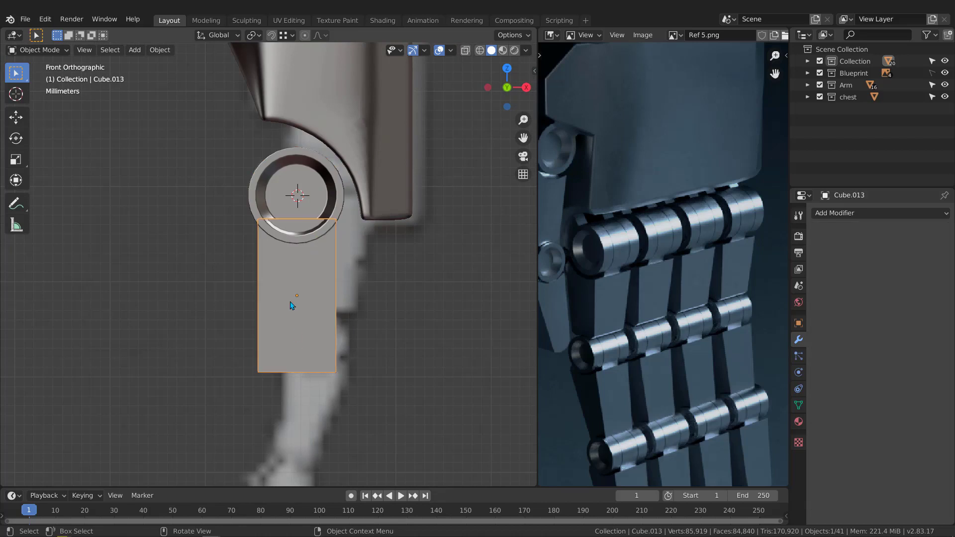
pyautogui.press('Tab')
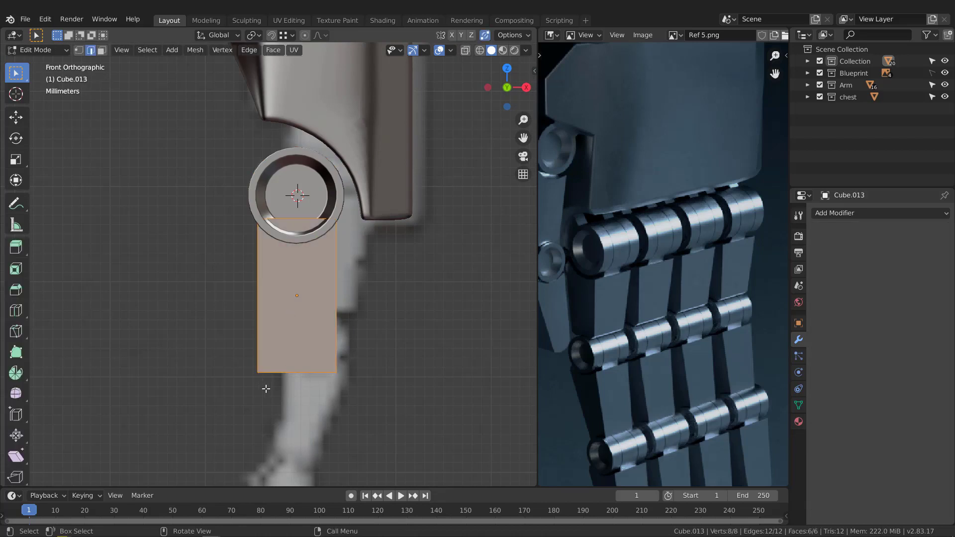
pyautogui.hotkey('shift', 'z')
pyautogui.moveTo(210, 401); pyautogui.dragTo(370, 352)
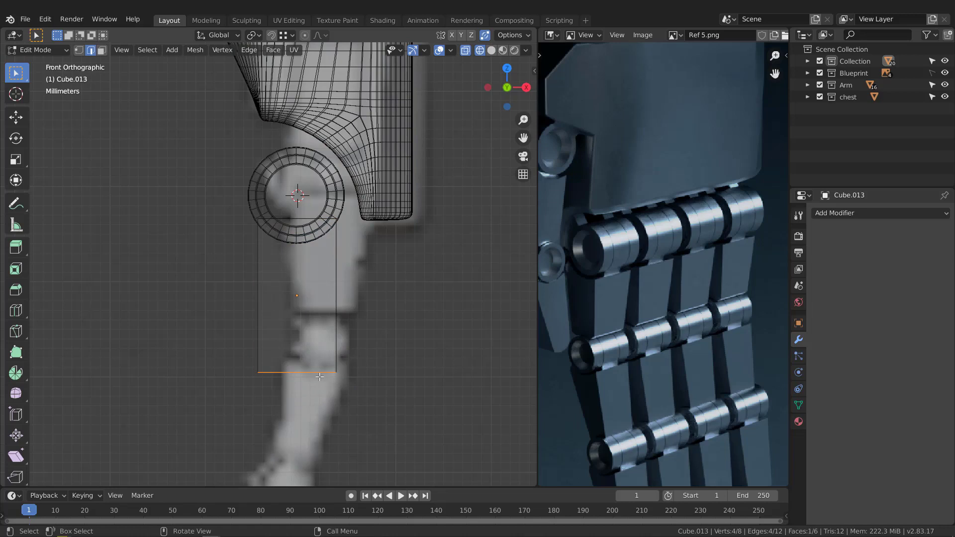
pyautogui.press('g')
pyautogui.press('z')
pyautogui.click(320, 336)
# Taper the block by scaling its bottom face to 0.825 along X, and return to object mode.
pyautogui.press('s')
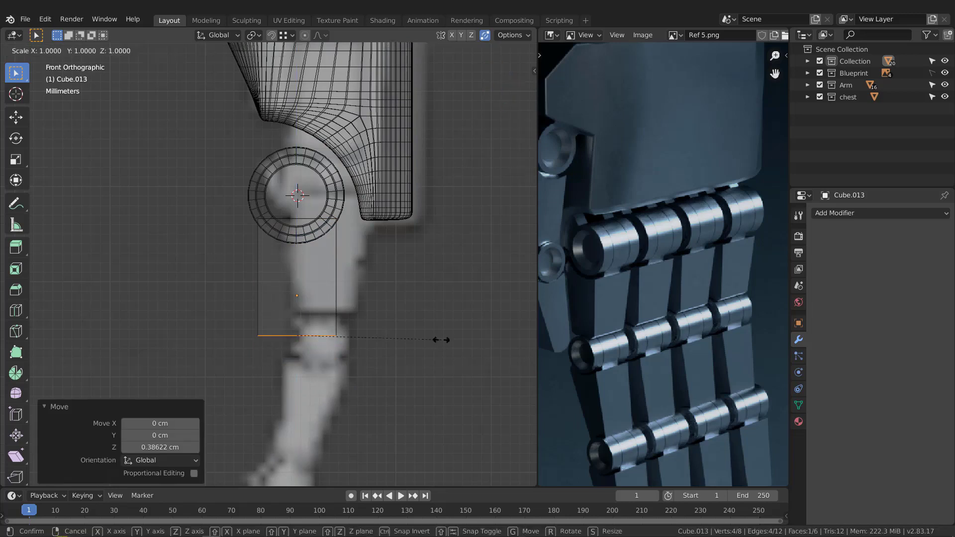
pyautogui.press('x')
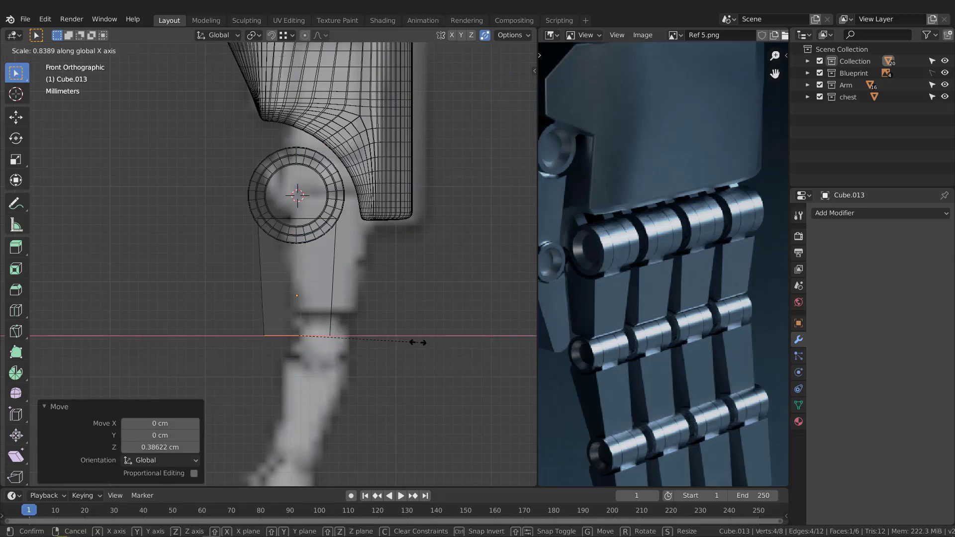
pyautogui.click(416, 343)
pyautogui.scroll(-5, 342, 199)
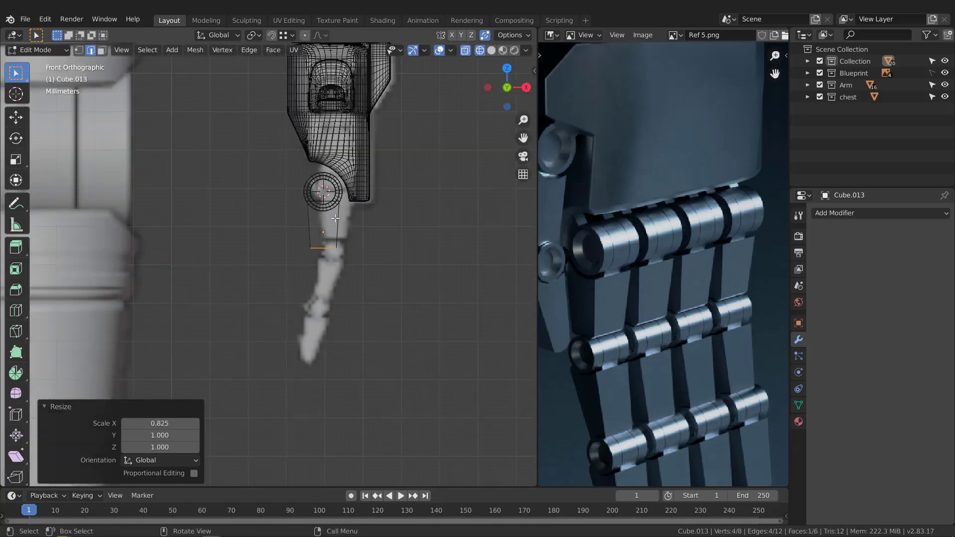
pyautogui.scroll(6, 321, 156)
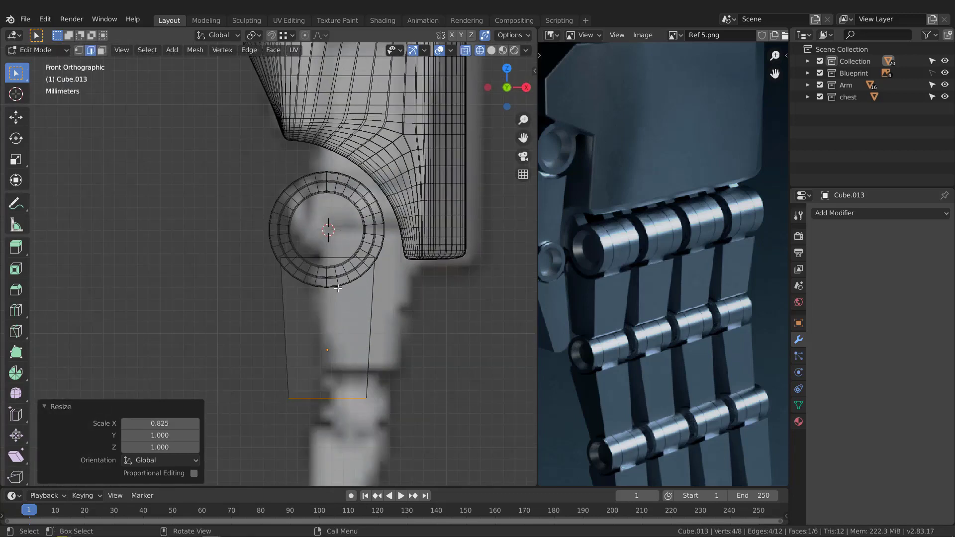
pyautogui.press('Tab')
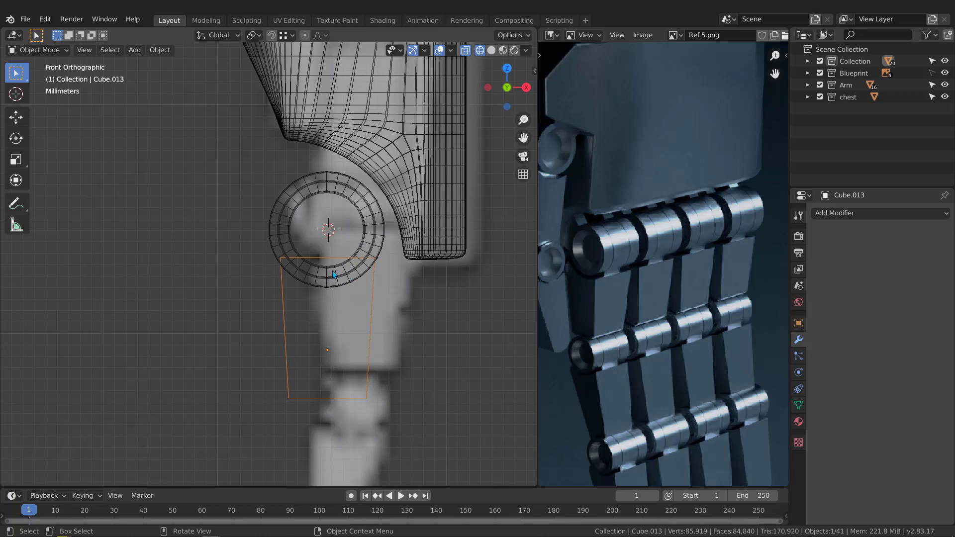
# Cut a concave arc into the block's top with a 40-subdivision circle Difference cut slightly larger than the knuckle disc.
pyautogui.hotkey('ctrl', 'shift', 'x')
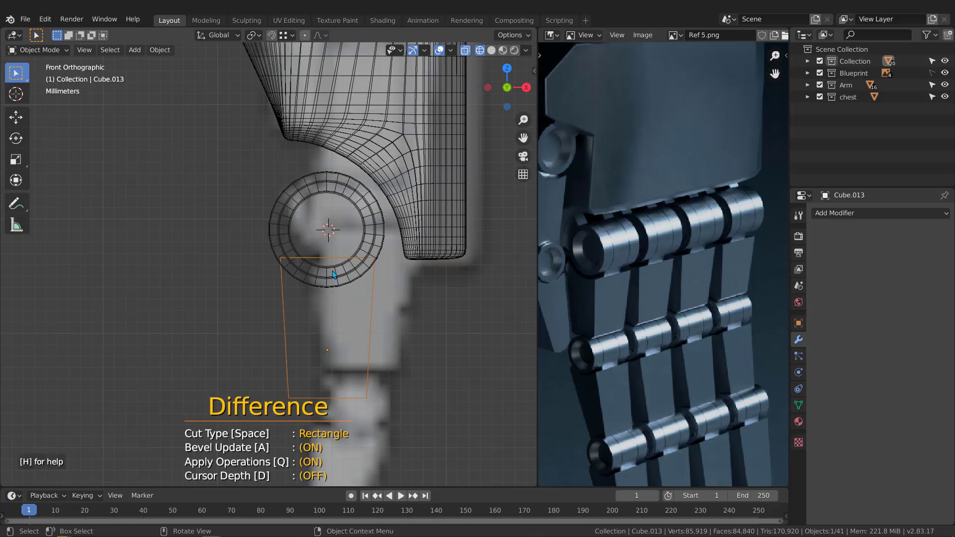
pyautogui.press('space')
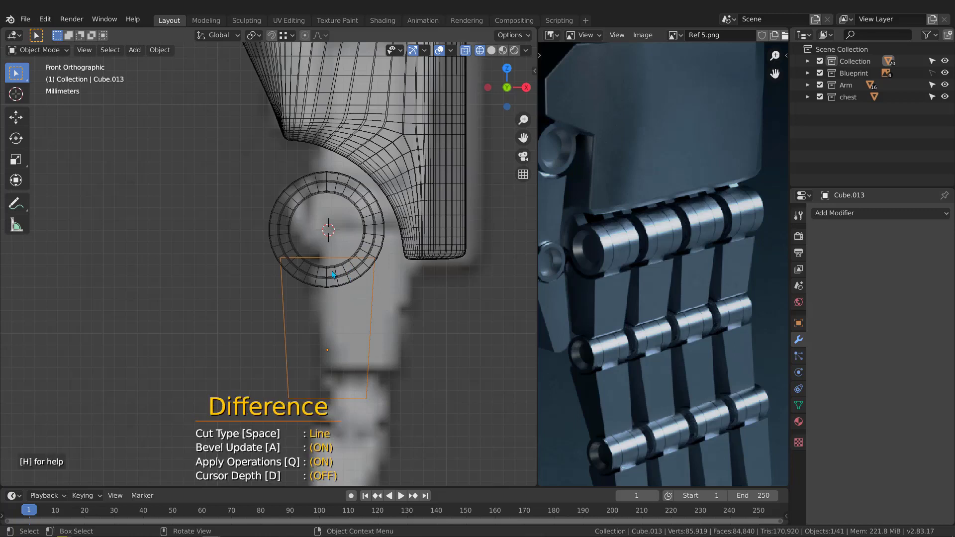
pyautogui.press('space')
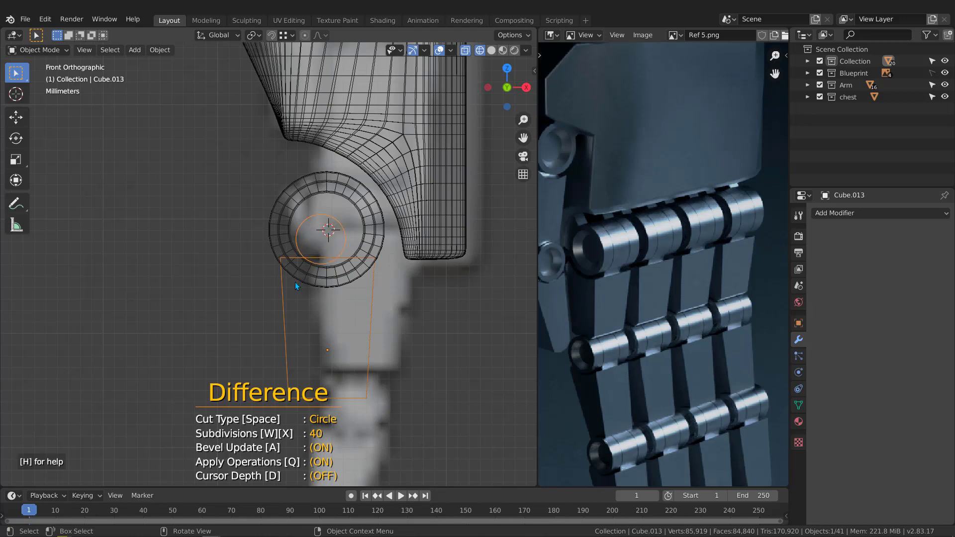
pyautogui.moveTo(295, 284); pyautogui.dragTo(276, 337)
pyautogui.scroll(2, 276, 288)
pyautogui.scroll(-3, 393, 252)
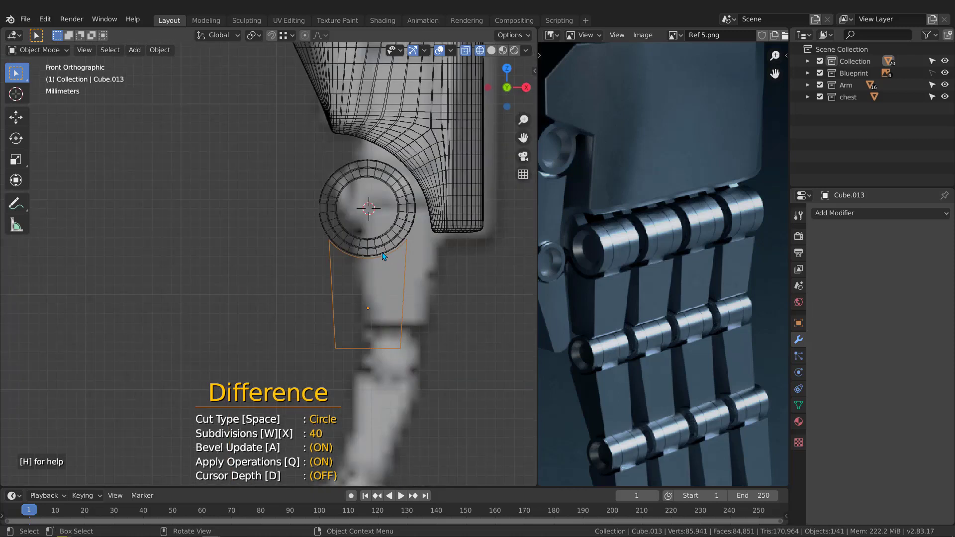
# Switch the Difference cut type to Line and trim the sharp upper corners of the block beside the knuckle.
pyautogui.scroll(3, 348, 229)
pyautogui.scroll(1, 348, 229)
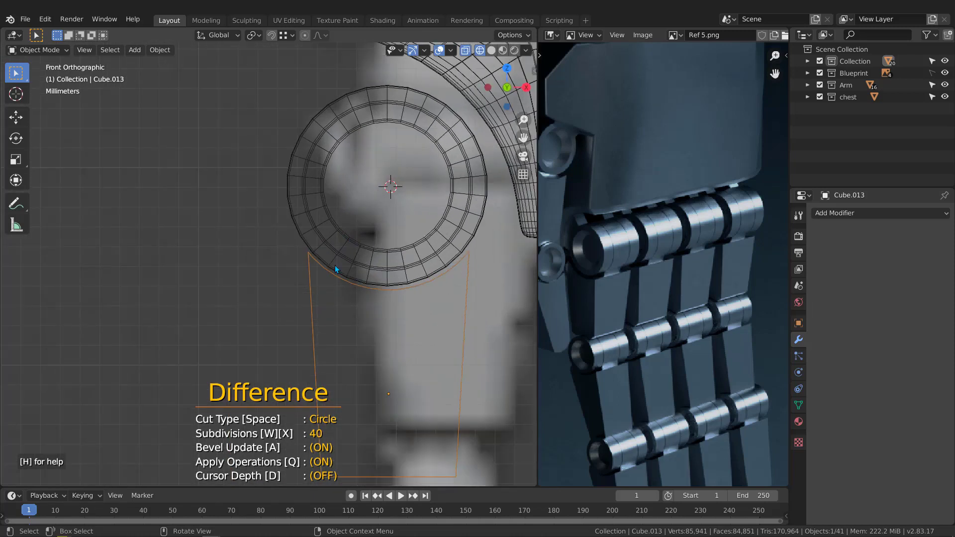
pyautogui.press('space')
pyautogui.press('space')
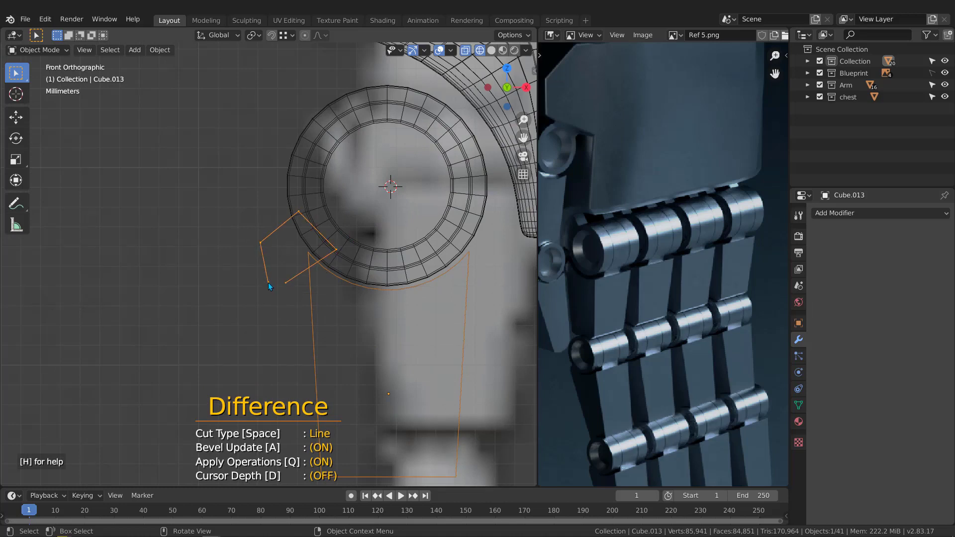
pyautogui.rightClick(269, 286)
pyautogui.moveTo(426, 233); pyautogui.dragTo(492, 290)
pyautogui.scroll(-5, 342, 250)
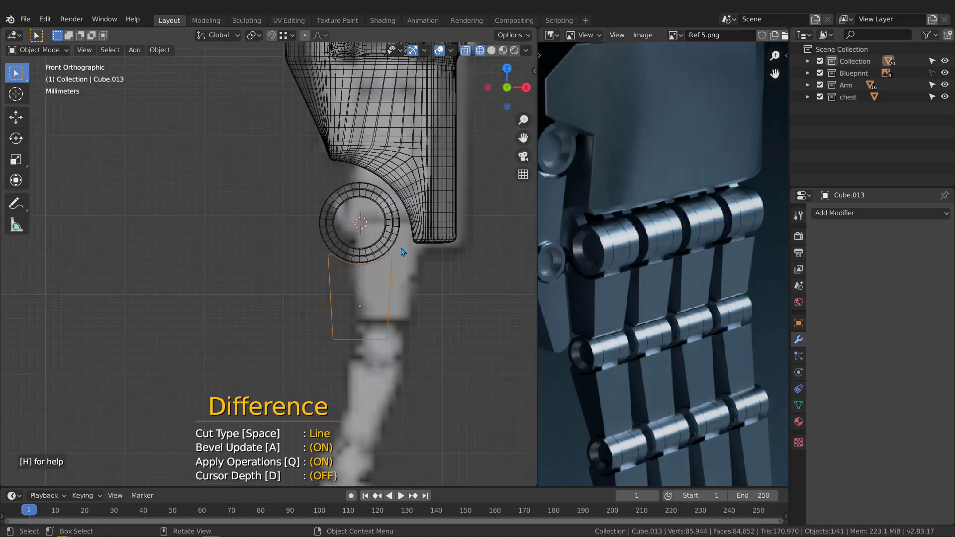
pyautogui.scroll(5, 386, 249)
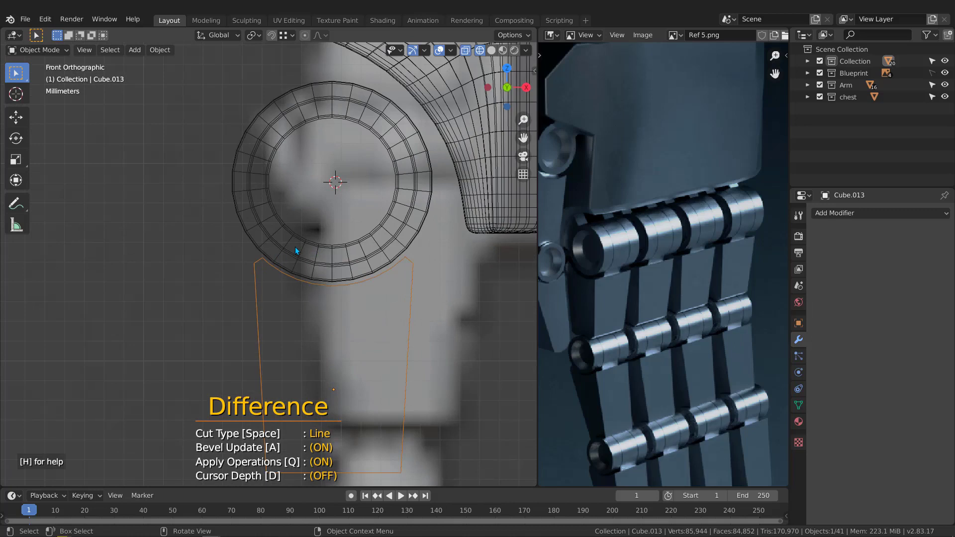
# Trim both upper corners of the block again with line Difference cuts and leave the cutting tool.
pyautogui.moveTo(293, 247); pyautogui.dragTo(214, 308)
pyautogui.click(296, 241)
pyautogui.moveTo(360, 234); pyautogui.dragTo(441, 305)
pyautogui.scroll(-2, 336, 257)
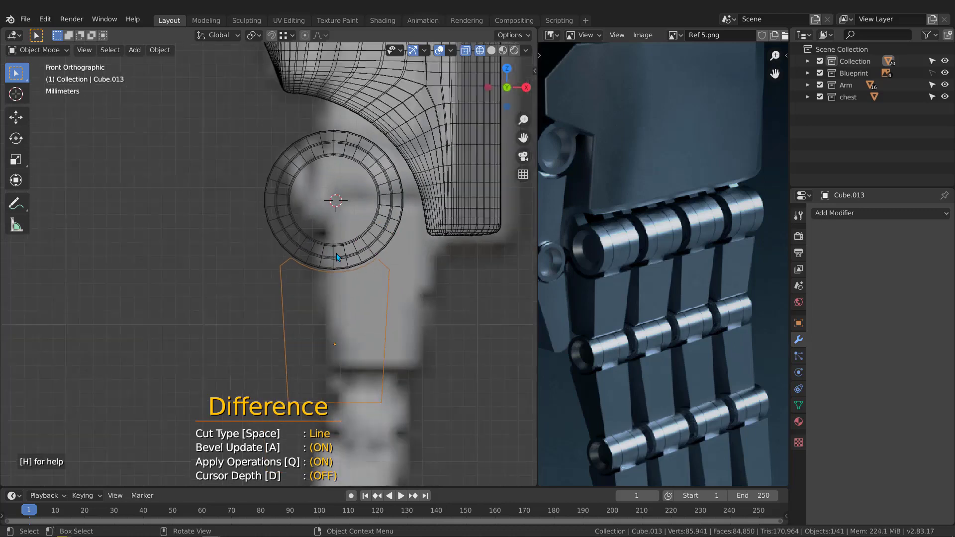
pyautogui.scroll(-1, 337, 257)
pyautogui.keyDown('shift'); pyautogui.moveTo(331, 277); pyautogui.dragTo(351, 252, button='middle'); pyautogui.keyUp('shift')
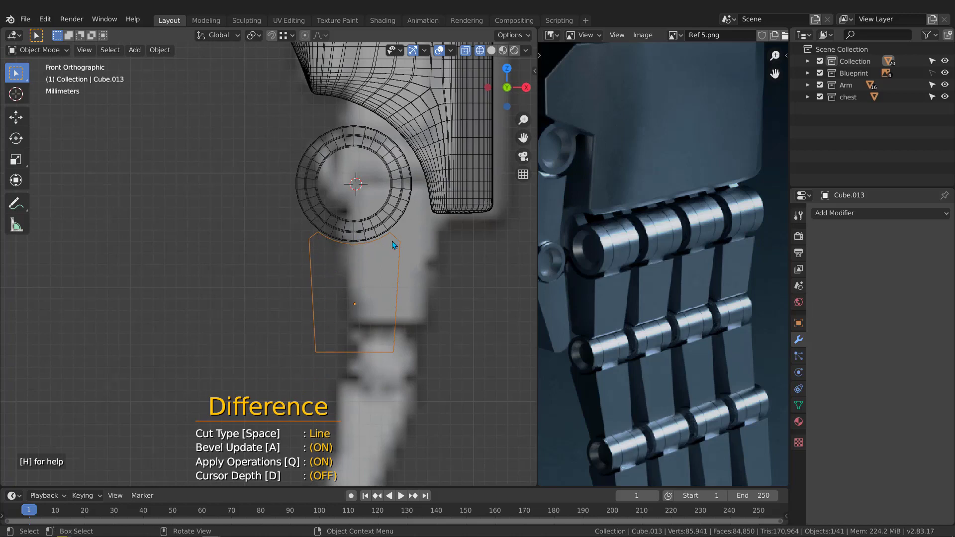
pyautogui.scroll(2, 334, 259)
pyautogui.press('Escape')
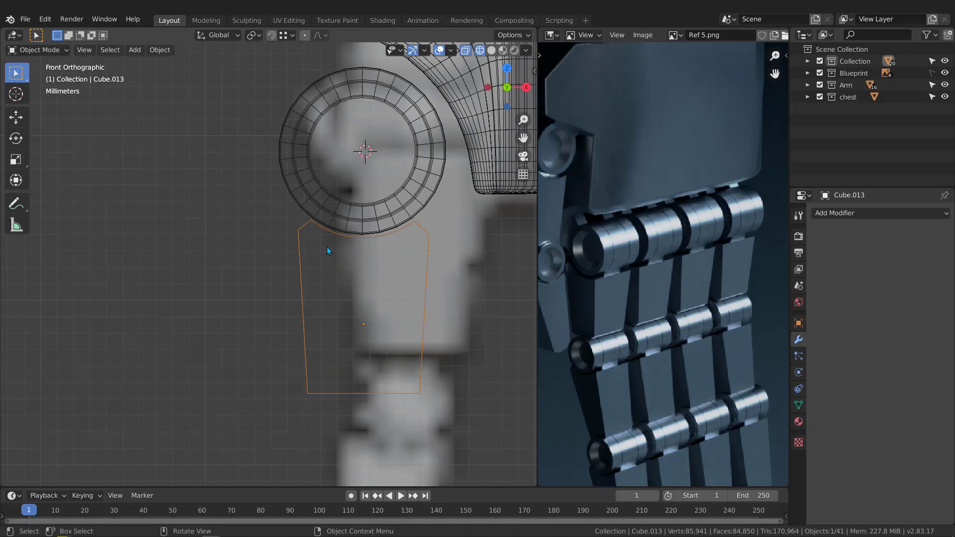
pyautogui.scroll(-1, 327, 247)
pyautogui.click(278, 258)
pyautogui.click(302, 249)
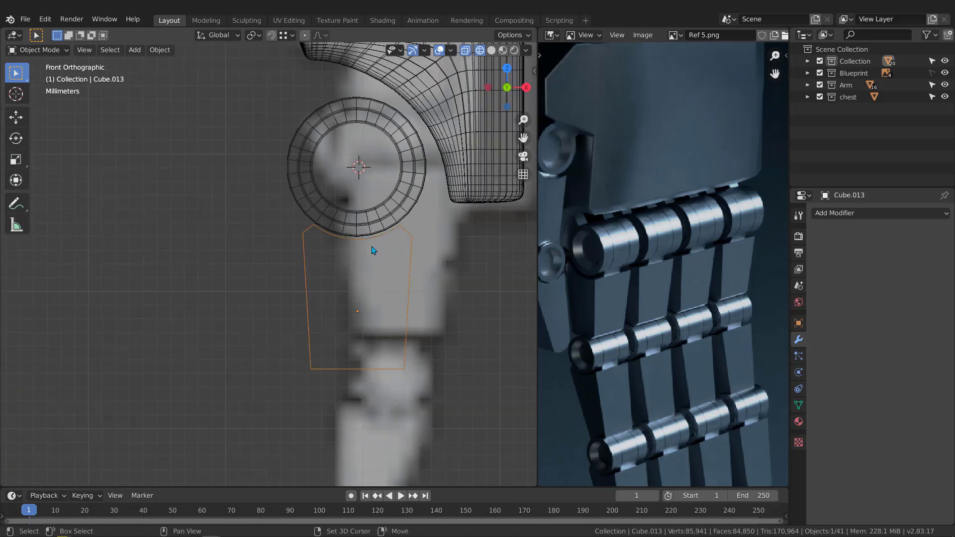
pyautogui.scroll(2, 330, 251)
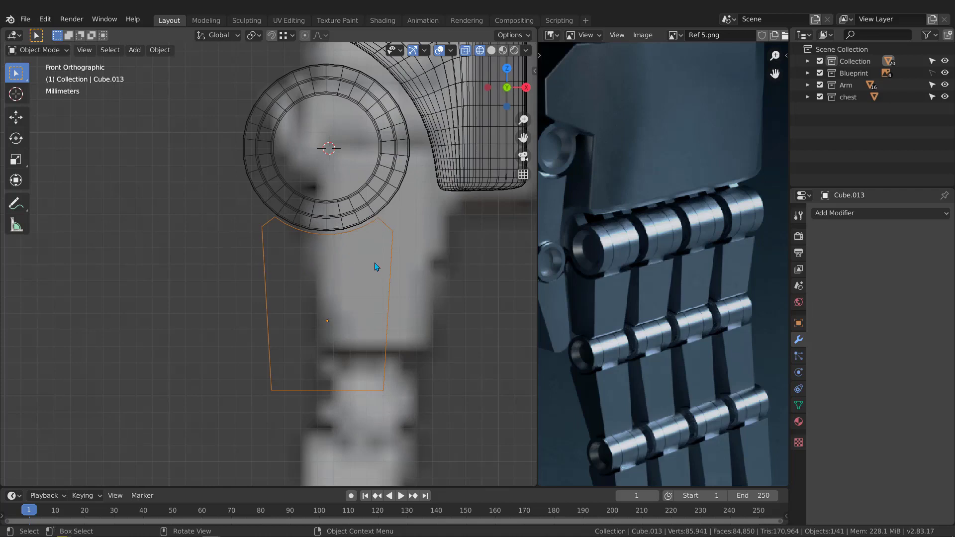
pyautogui.press('Tab')
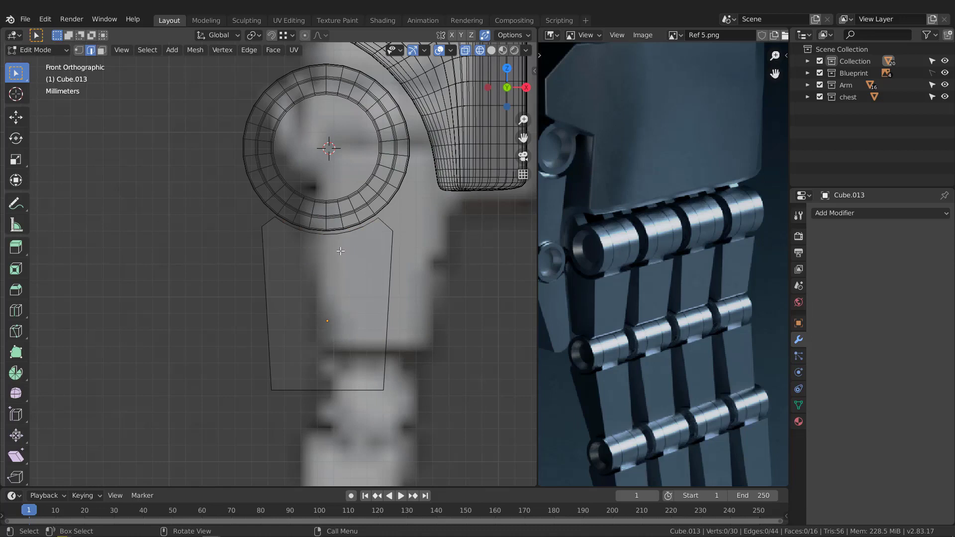
pyautogui.press('Tab')
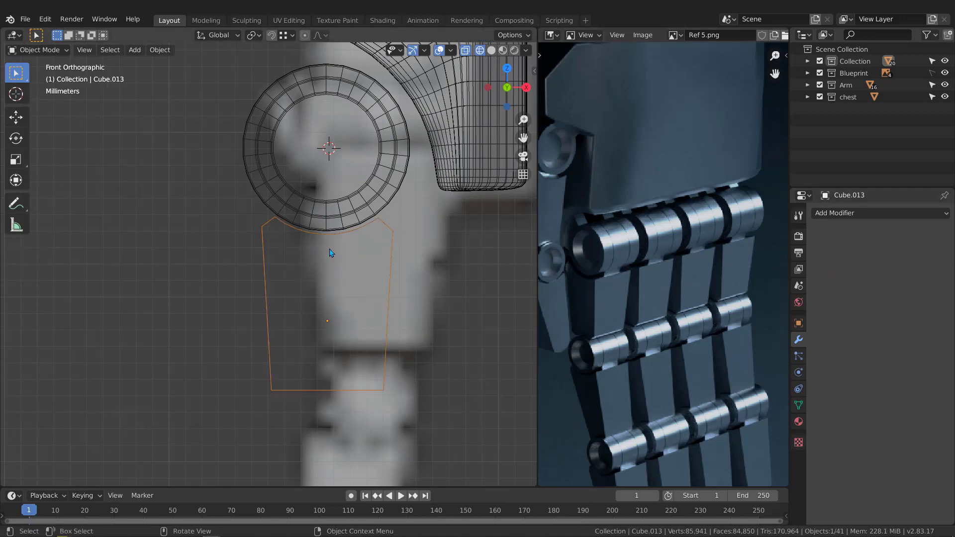
# Add a Mirror modifier to the finger block with Bisect enabled on X, and apply it.
pyautogui.click(855, 214)
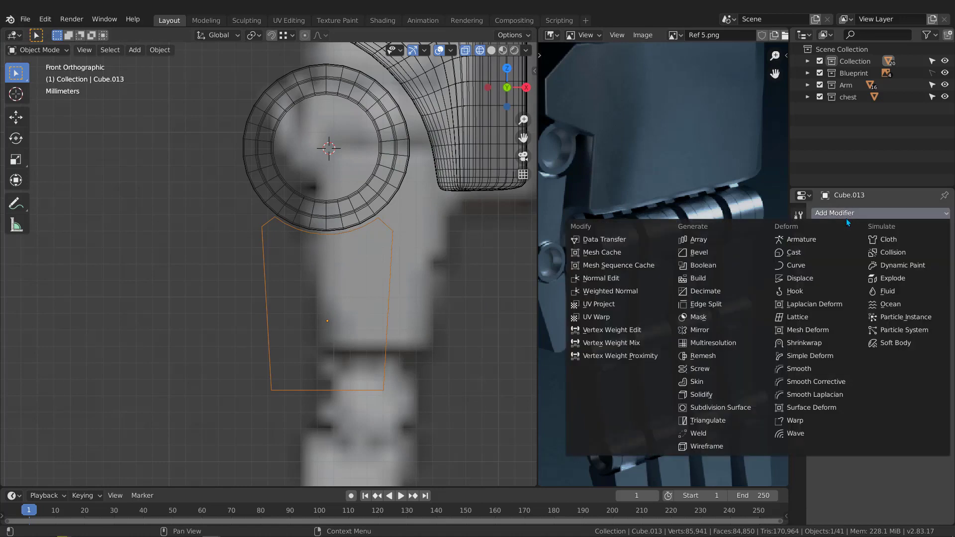
pyautogui.click(702, 329)
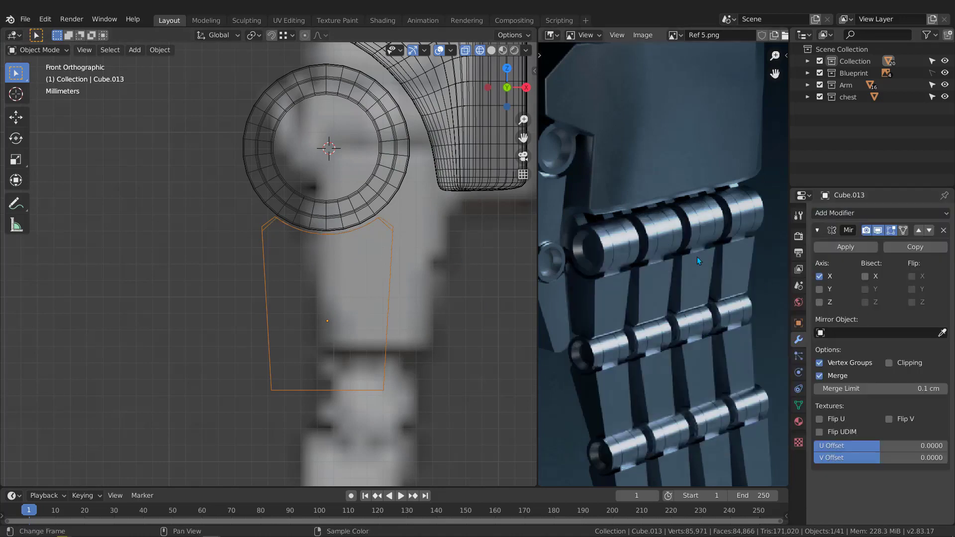
pyautogui.click(866, 277)
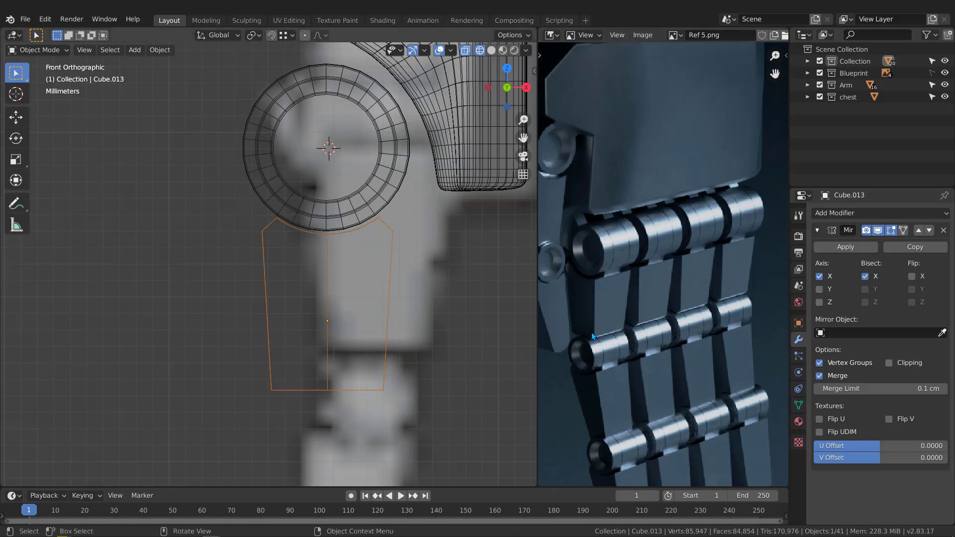
pyautogui.click(843, 247)
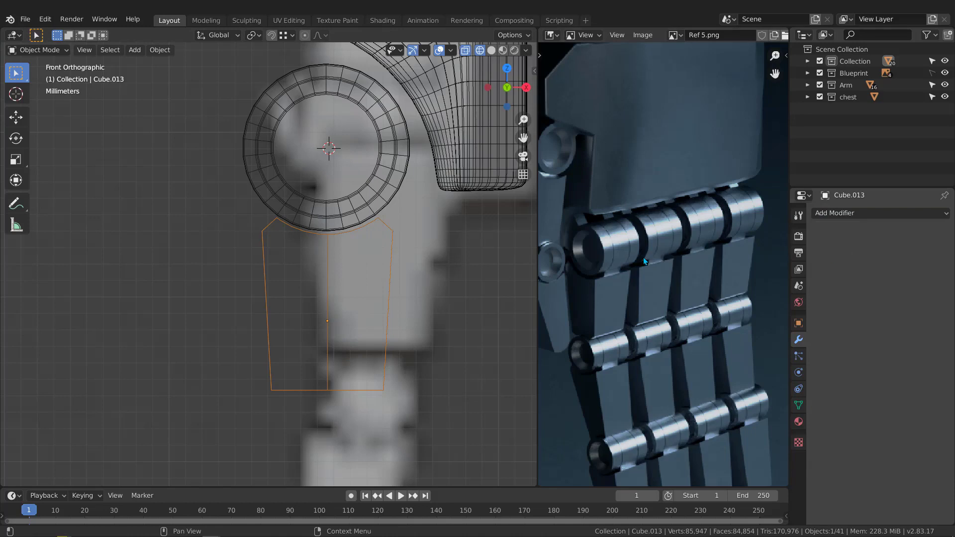
# Duplicate the three knuckle discs and move the copies 1.8601 cm straight down along Z to the block's lower end.
pyautogui.scroll(-2, 274, 268)
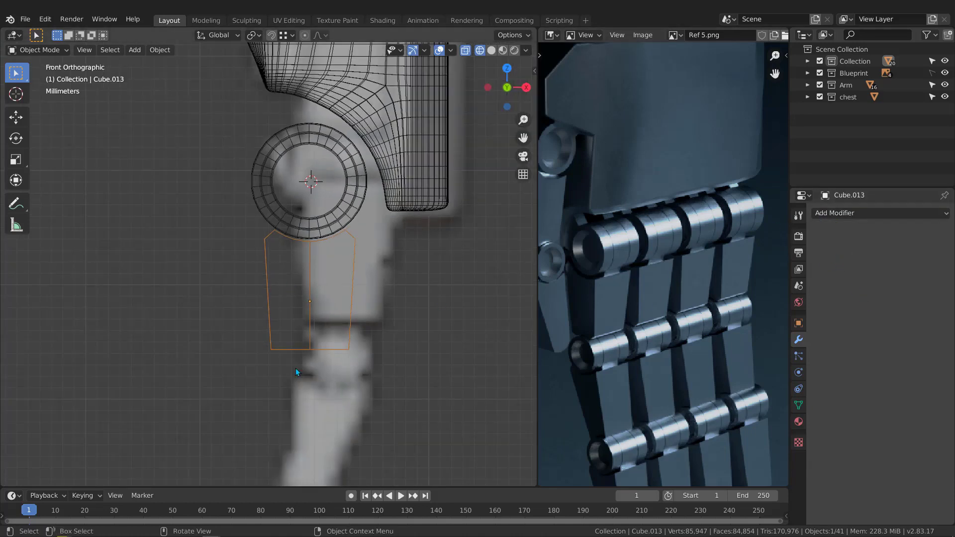
pyautogui.scroll(2, 276, 334)
pyautogui.scroll(-3, 298, 340)
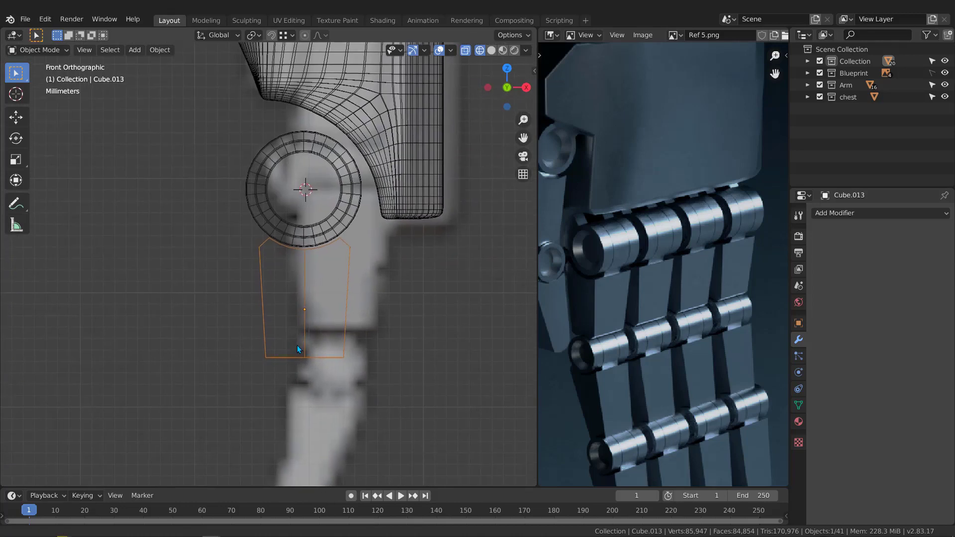
pyautogui.scroll(-1, 234, 212)
pyautogui.moveTo(235, 213); pyautogui.dragTo(301, 221)
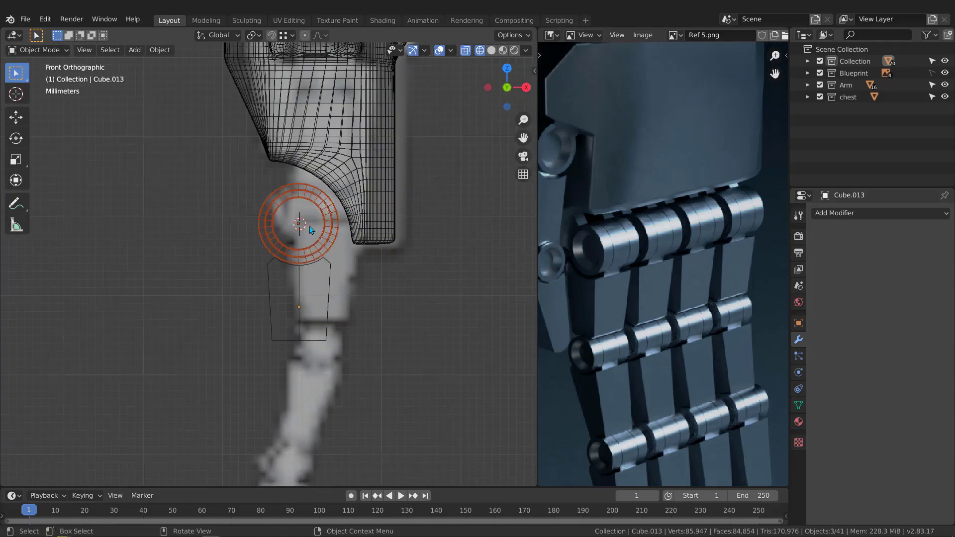
pyautogui.hotkey('shift', 'd')
pyautogui.press('z')
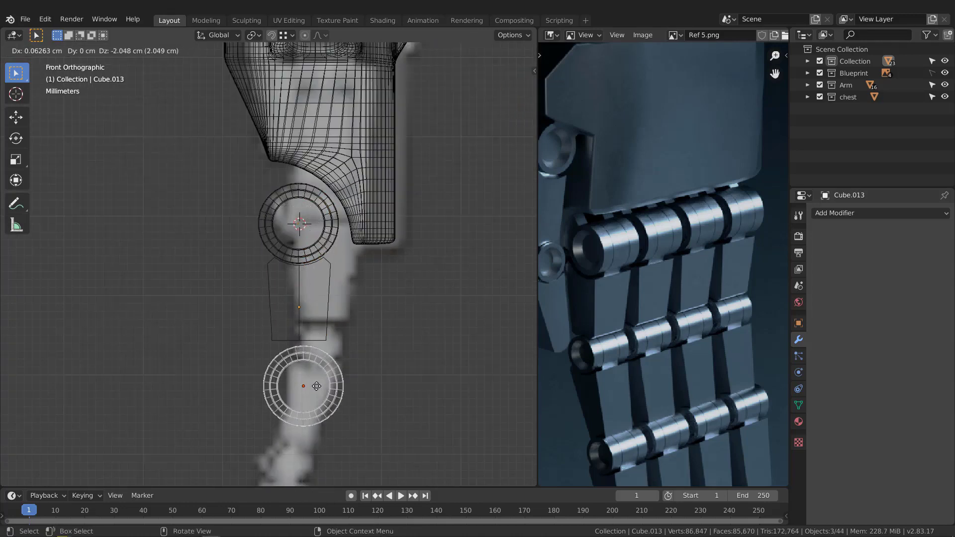
pyautogui.click(311, 376)
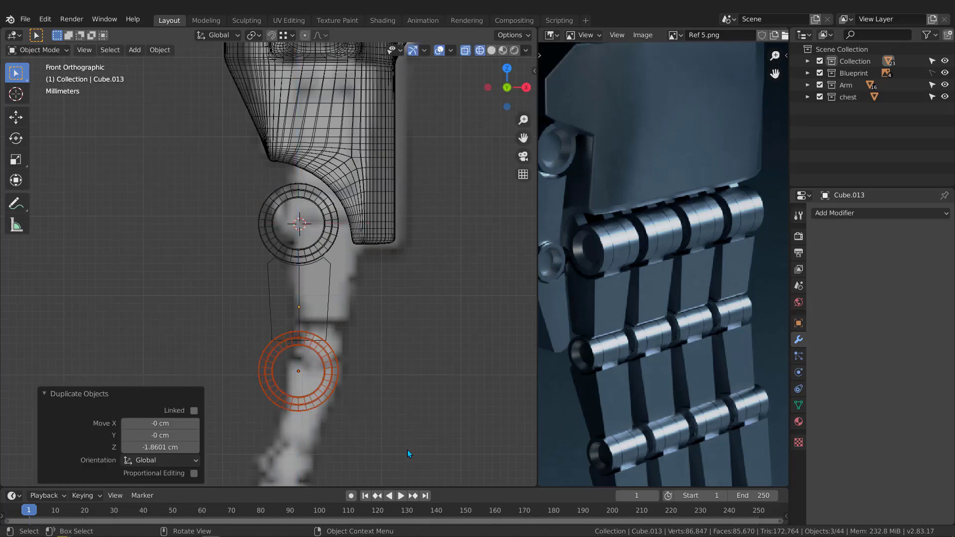
# Try scaling the duplicated discs to 0.637, and undo the resize.
pyautogui.scroll(2, 273, 391)
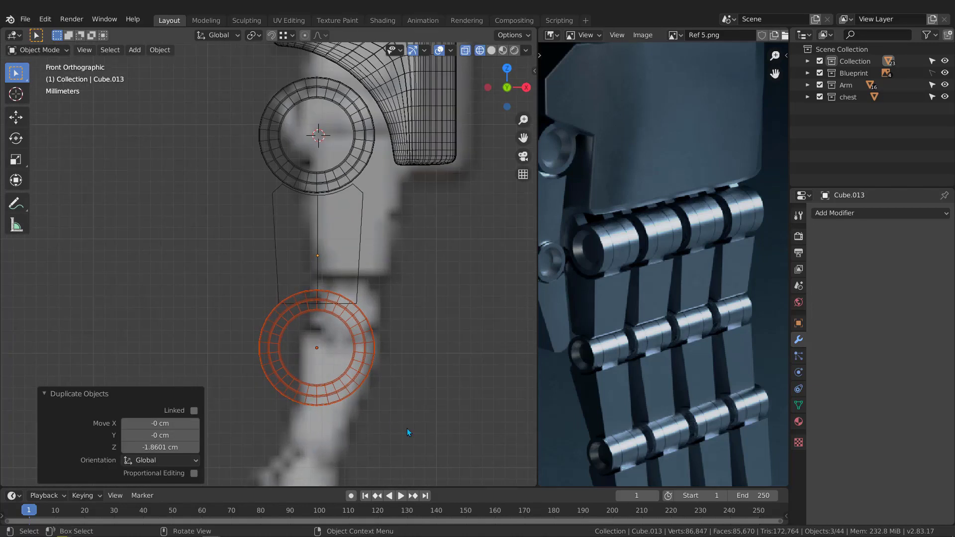
pyautogui.press('s')
pyautogui.click(378, 413)
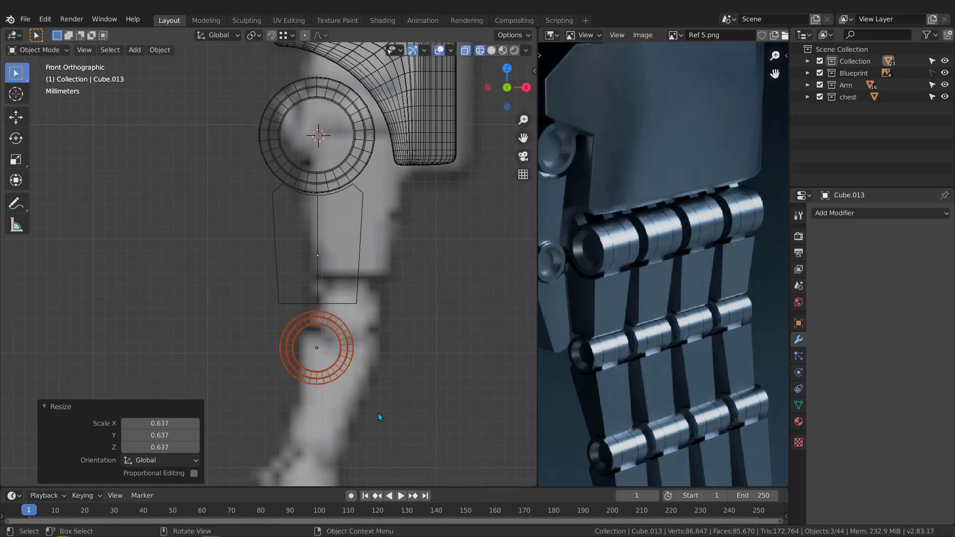
pyautogui.hotkey('ctrl', 'z')
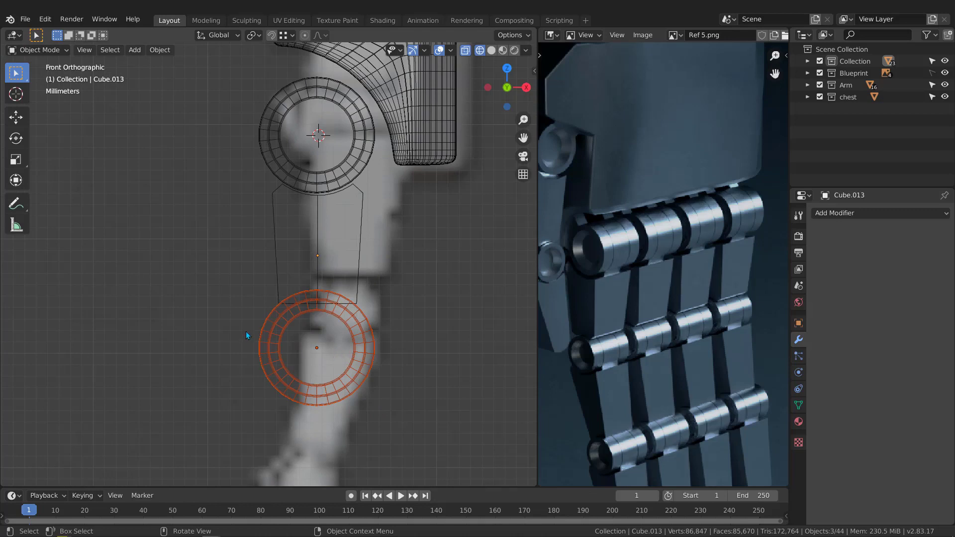
# Convert each of the three duplicated discs with Visual Geometry to Mesh so its bevel modifier is baked in.
pyautogui.moveTo(246, 331); pyautogui.dragTo(234, 398, button='middle')
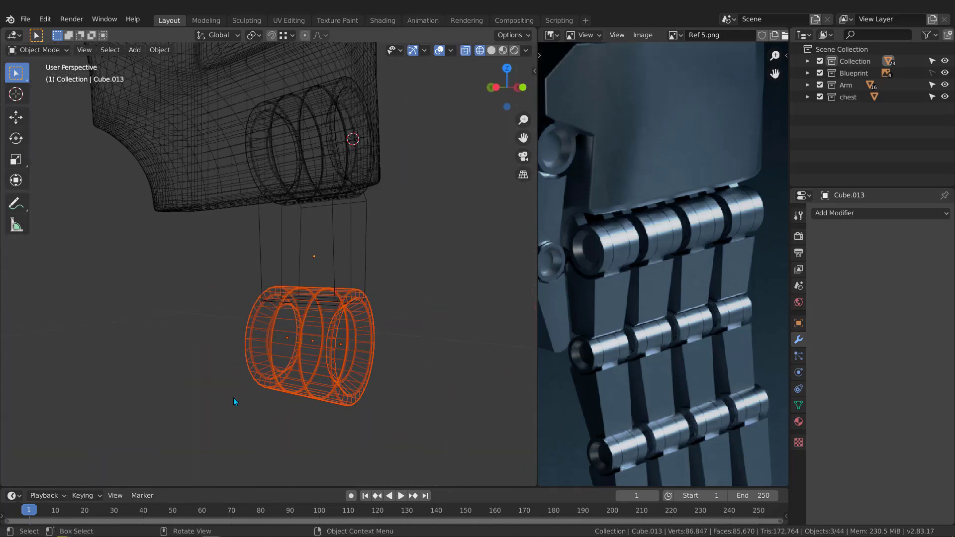
pyautogui.moveTo(213, 410); pyautogui.dragTo(423, 327)
pyautogui.hotkey('ctrl', 'a')
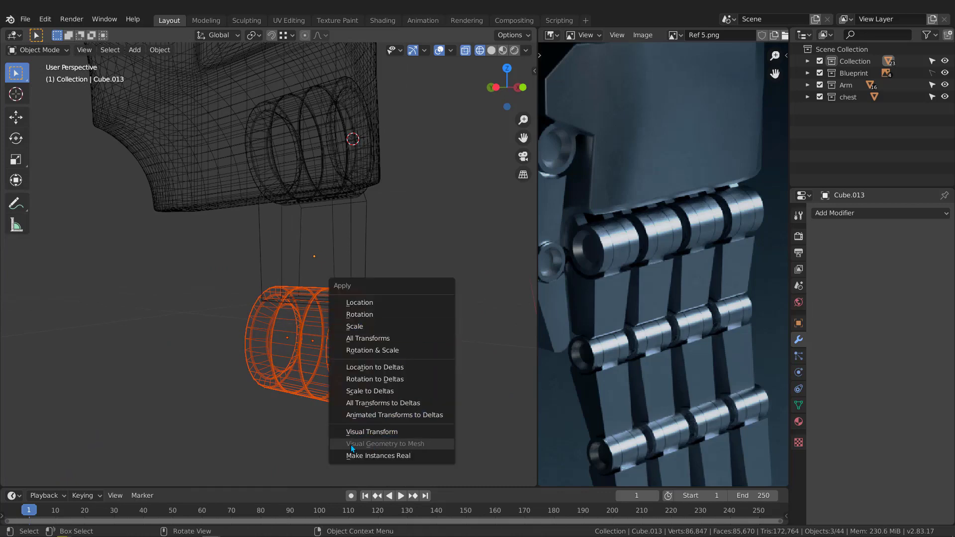
pyautogui.click(261, 371)
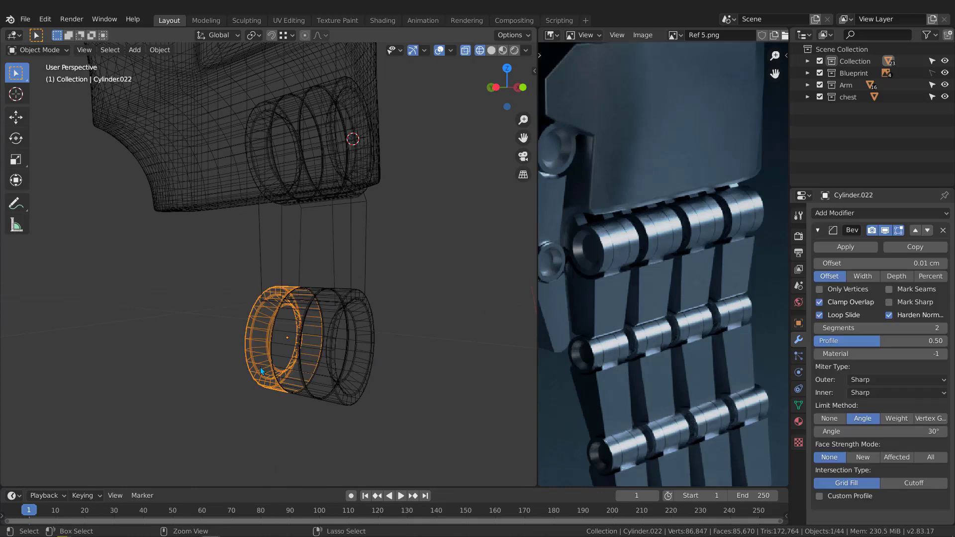
pyautogui.hotkey('ctrl', 'a')
pyautogui.click(236, 484)
pyautogui.click(300, 378)
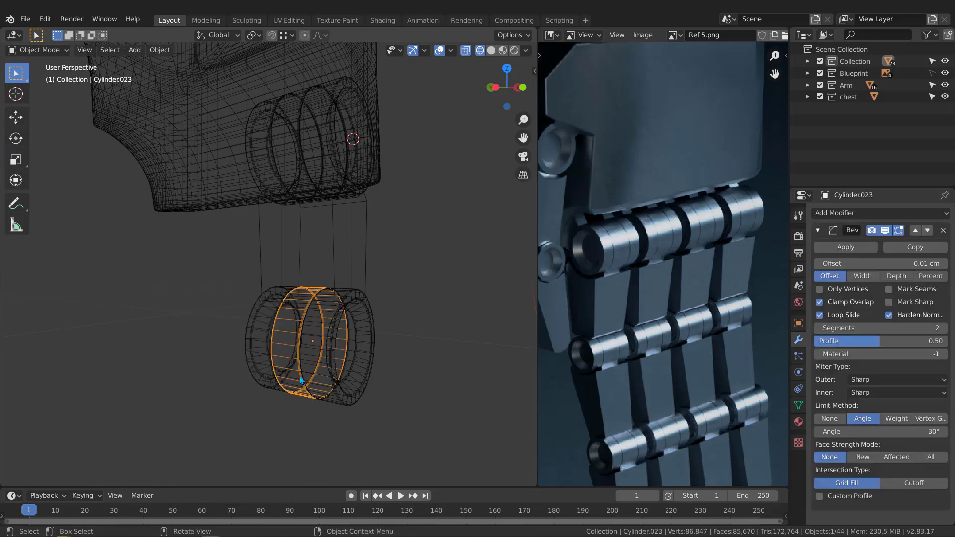
pyautogui.hotkey('ctrl', 'a')
pyautogui.click(297, 380)
pyautogui.click(348, 402)
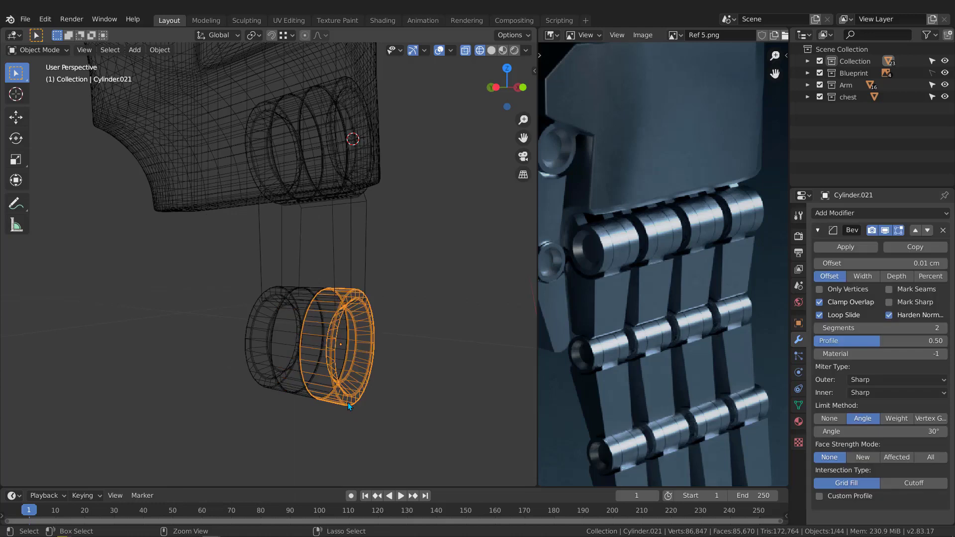
pyautogui.hotkey('ctrl', 'a')
pyautogui.click(319, 400)
# Scale the three duplicated discs together to 0.702 and move them up about 0.157 cm against the block's bottom.
pyautogui.moveTo(194, 422); pyautogui.dragTo(430, 323)
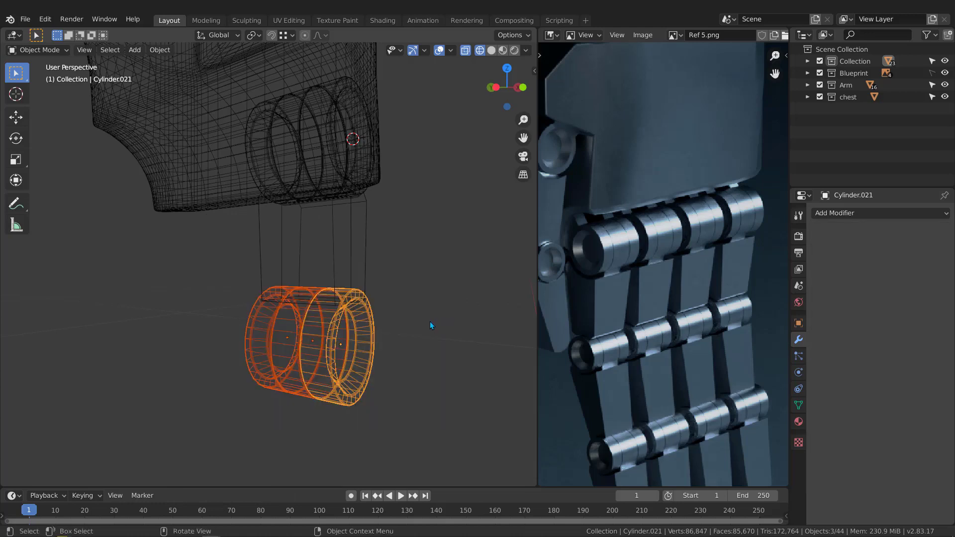
pyautogui.press('KP_1')
pyautogui.press('s')
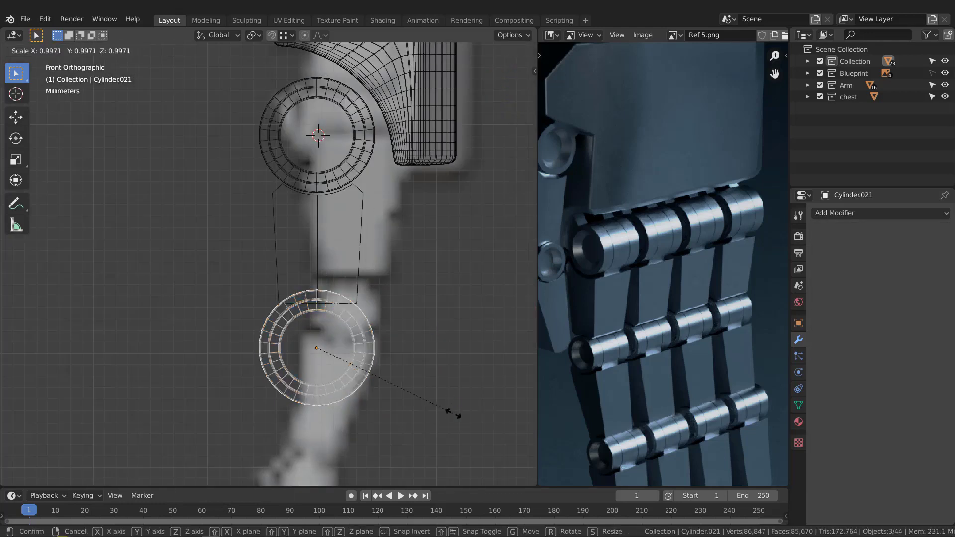
pyautogui.click(405, 406)
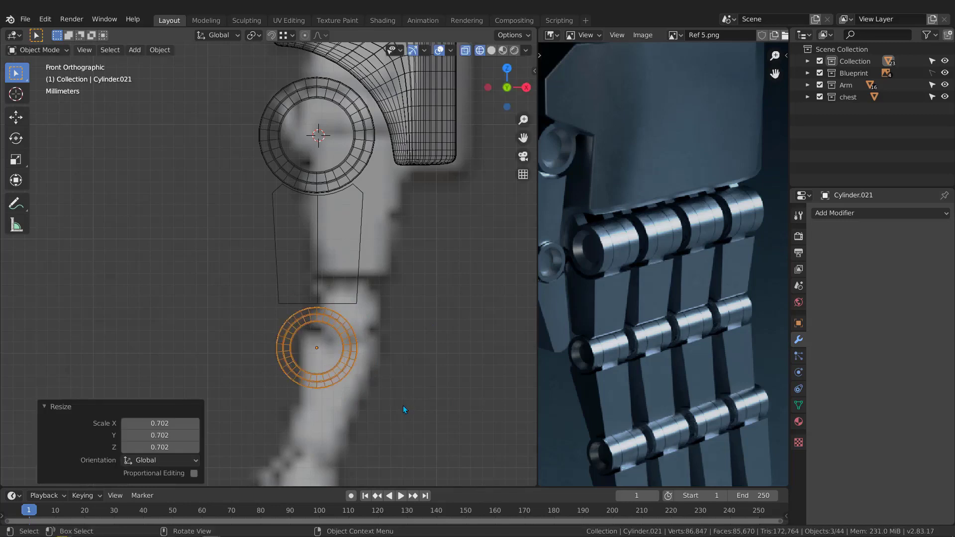
pyautogui.press('g')
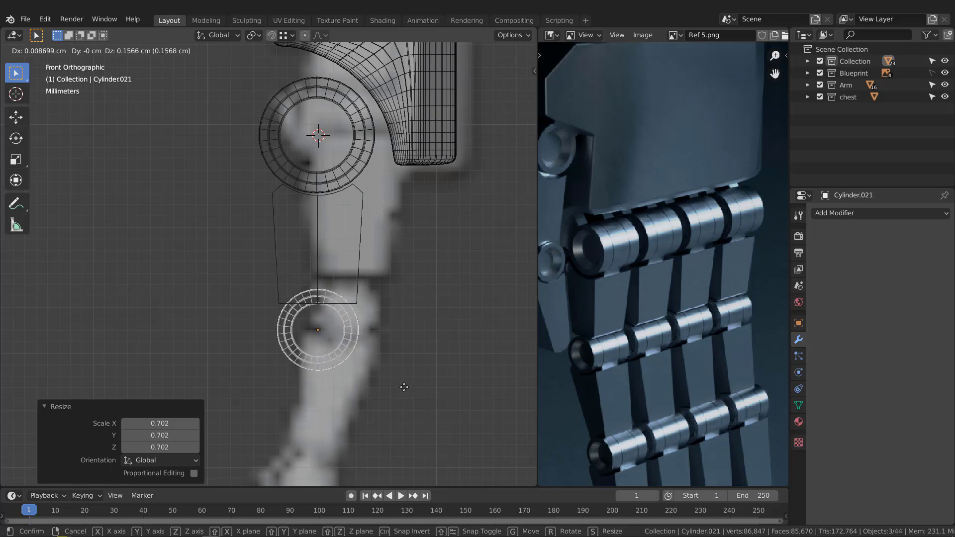
pyautogui.click(404, 387)
# Cut a concave arc into the block's bottom with a 40-subdivision circle Difference cut slightly larger than the lower disc.
pyautogui.scroll(-3, 300, 220)
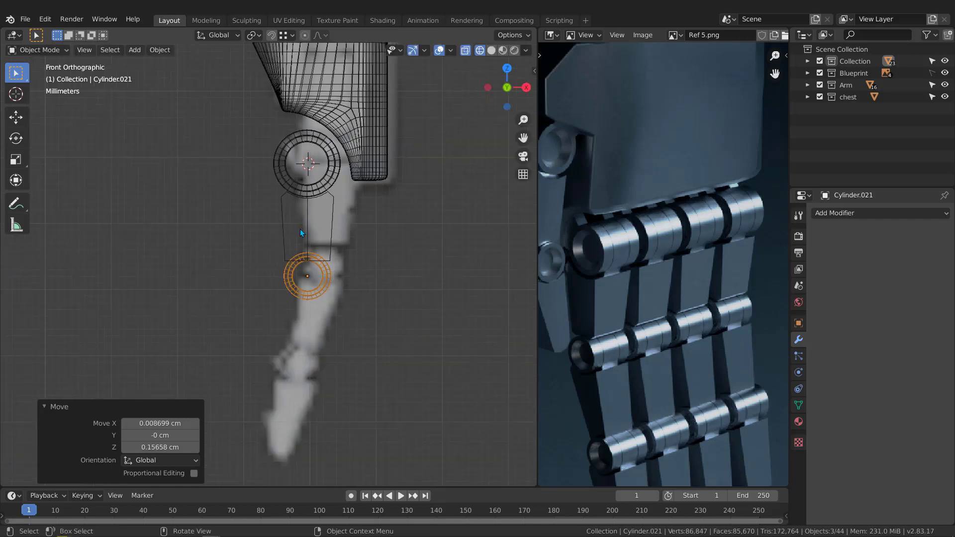
pyautogui.scroll(2, 300, 234)
pyautogui.scroll(3, 300, 269)
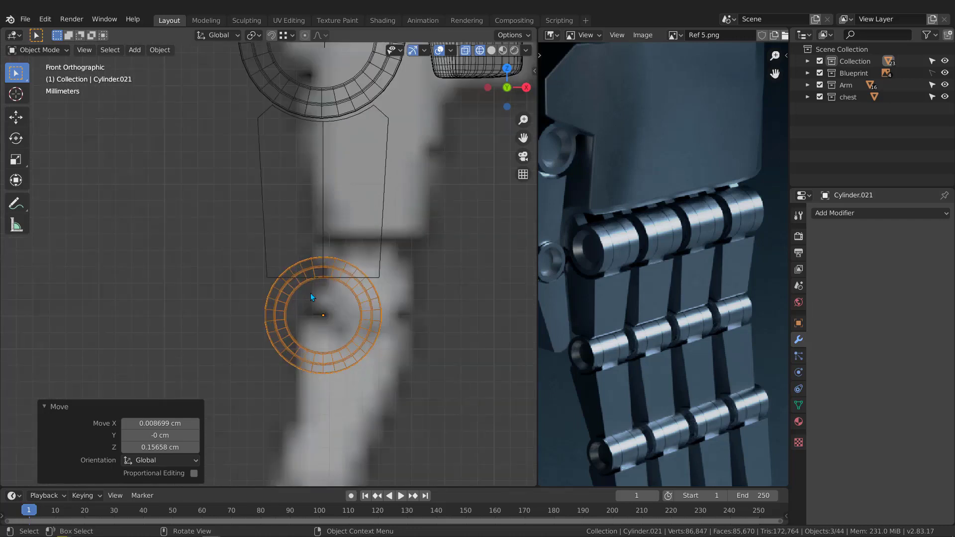
pyautogui.moveTo(239, 228); pyautogui.dragTo(281, 258)
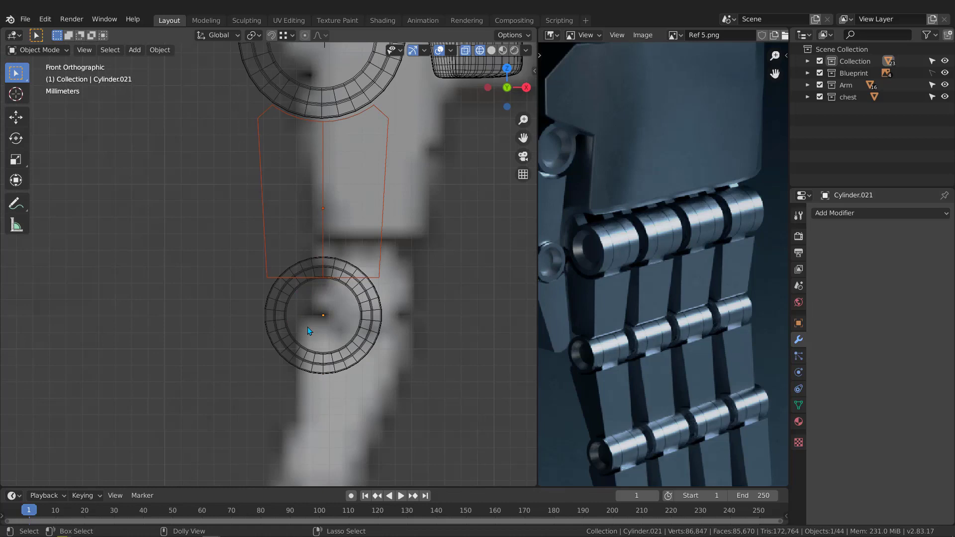
pyautogui.hotkey('ctrl', 'shift', 'x')
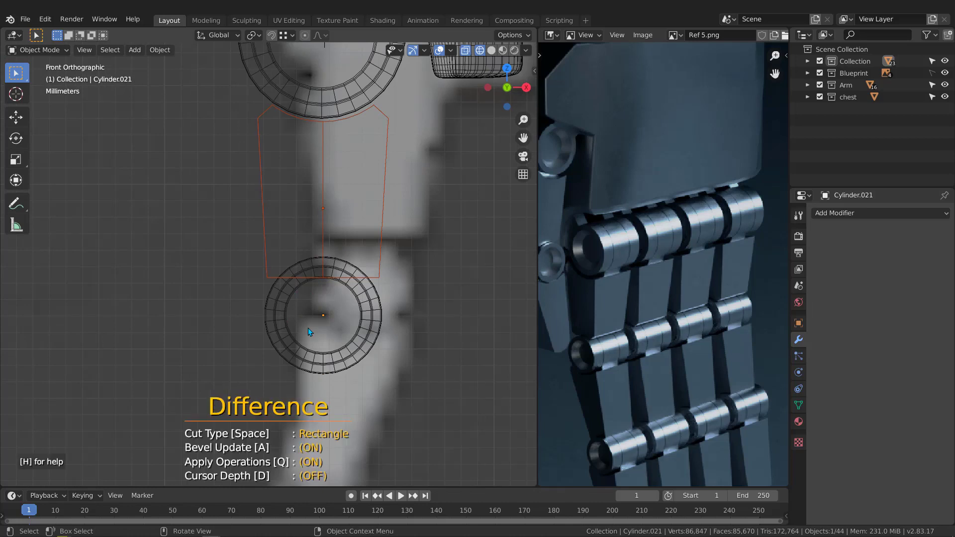
pyautogui.press('space')
pyautogui.press('space')
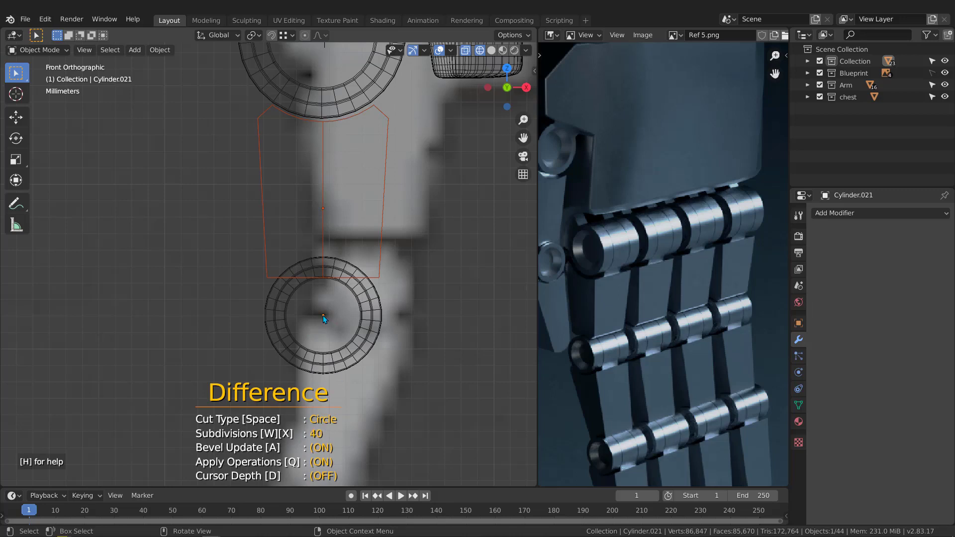
pyautogui.moveTo(323, 319); pyautogui.dragTo(261, 264)
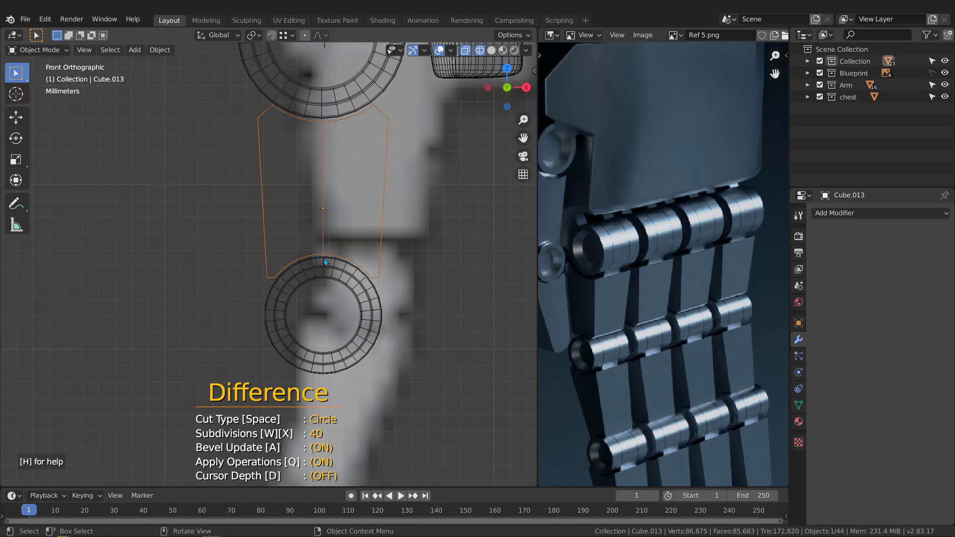
pyautogui.press('Escape')
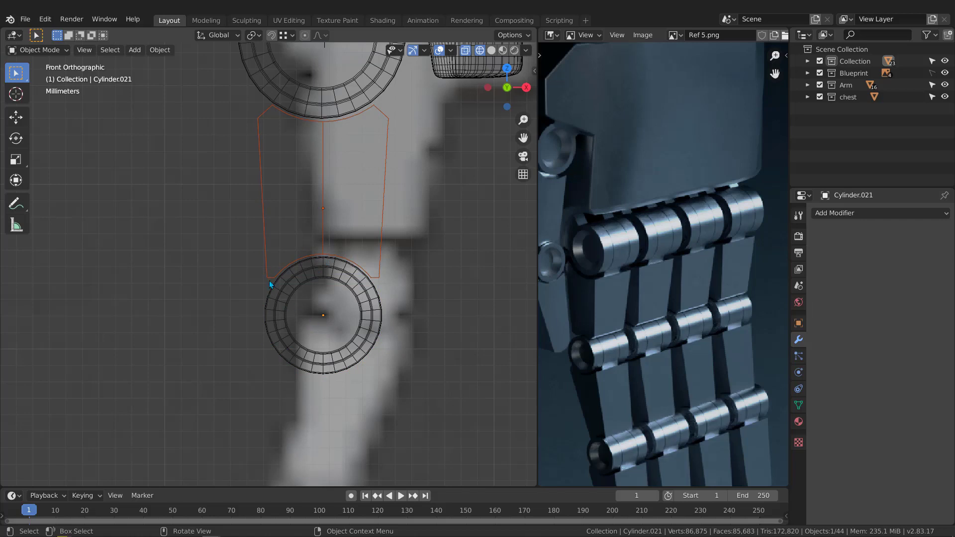
# Switch to solid shading and stretch the three lower discs to about 1.24 along Y to match the block's width.
pyautogui.scroll(-2, 271, 277)
pyautogui.moveTo(282, 277); pyautogui.dragTo(368, 279, button='middle')
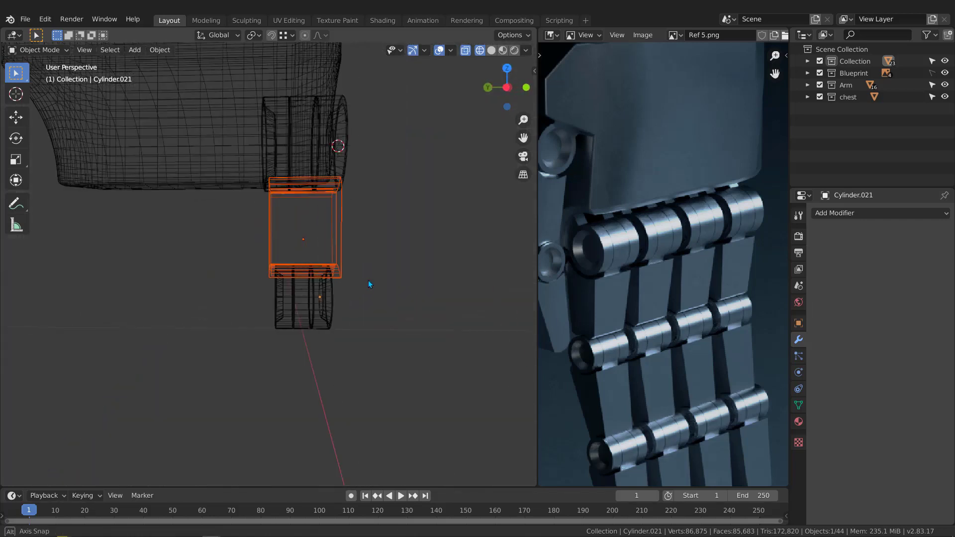
pyautogui.hotkey('shift', 'z')
pyautogui.moveTo(513, 297)
pyautogui.mouseDown(button='middle')
pyautogui.moveTo(339, 285)
pyautogui.moveTo(334, 297)
pyautogui.moveTo(428, 256)
pyautogui.moveTo(410, 263)
pyautogui.moveTo(420, 283)
pyautogui.moveTo(288, 292)
pyautogui.moveTo(348, 281)
pyautogui.moveTo(285, 279)
pyautogui.moveTo(282, 294)
pyautogui.moveTo(325, 300)
pyautogui.moveTo(285, 342)
pyautogui.mouseUp(button='middle')
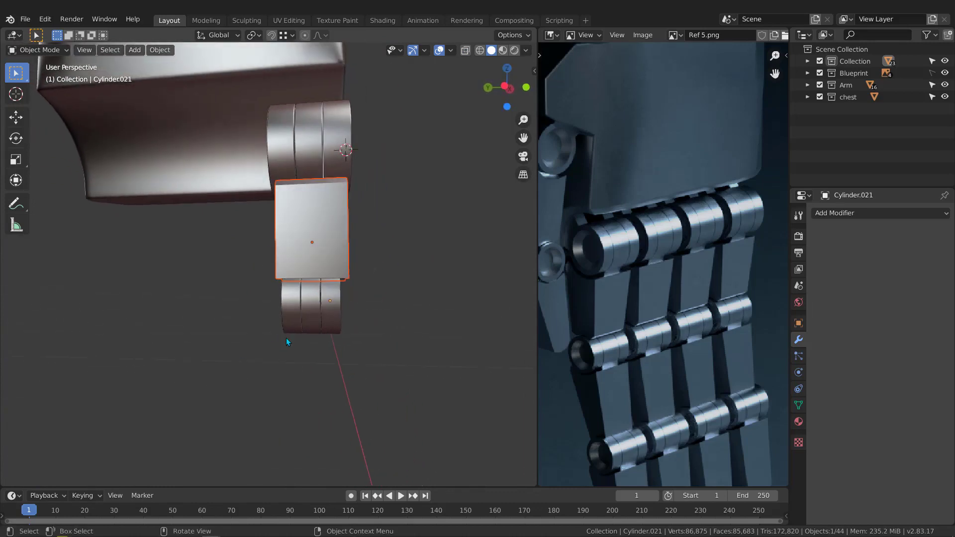
pyautogui.moveTo(286, 342); pyautogui.dragTo(401, 304)
pyautogui.press('s')
pyautogui.press('y')
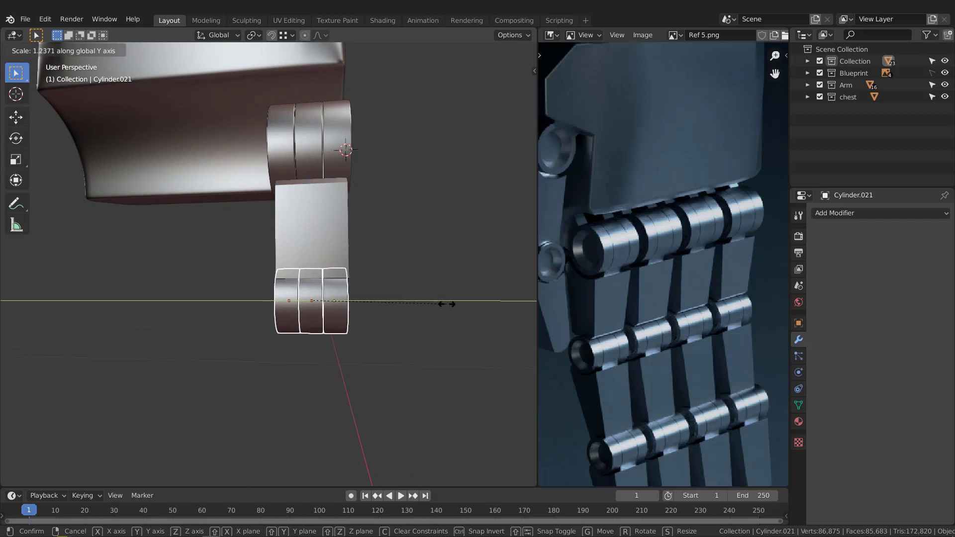
pyautogui.click(452, 304)
# Delete the three stretched lower discs and duplicate the three knuckle discs about 1.851 cm straight down in their place.
pyautogui.moveTo(451, 303); pyautogui.dragTo(298, 288, button='middle')
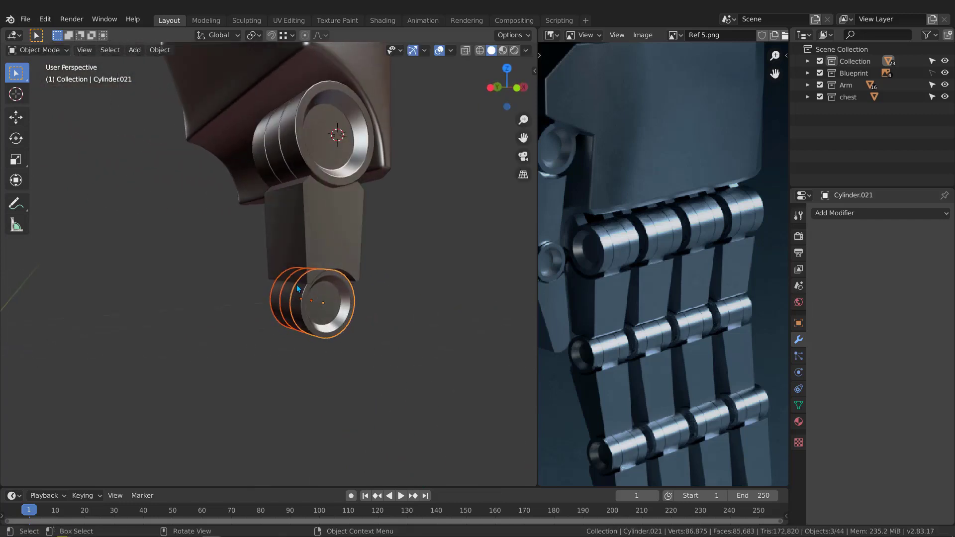
pyautogui.press('Delete')
pyautogui.press('KP_1')
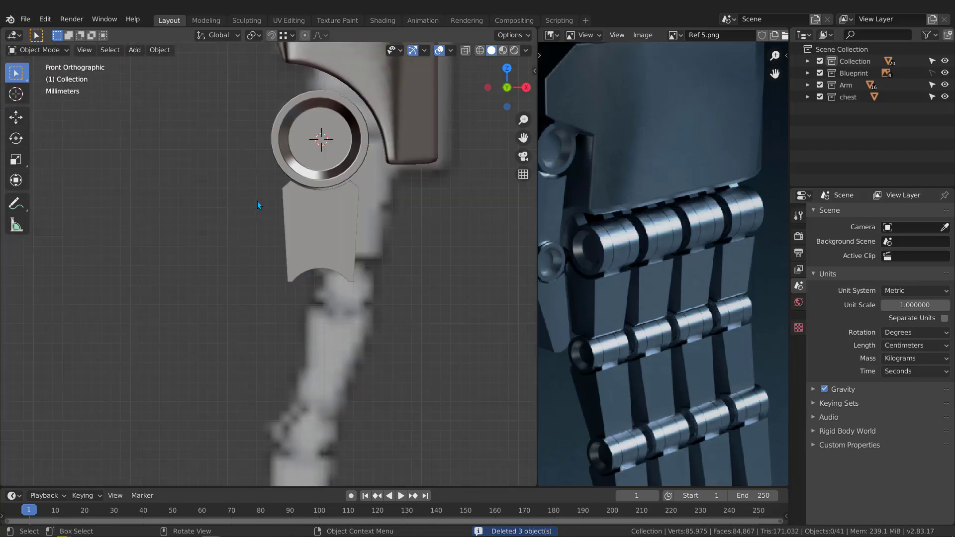
pyautogui.moveTo(272, 117); pyautogui.dragTo(314, 144)
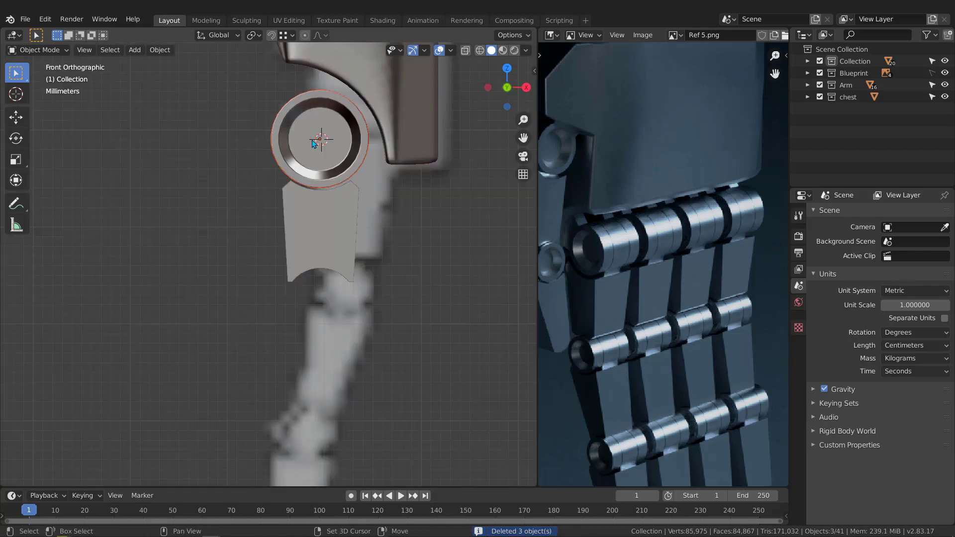
pyautogui.hotkey('shift', 'd')
pyautogui.press('z')
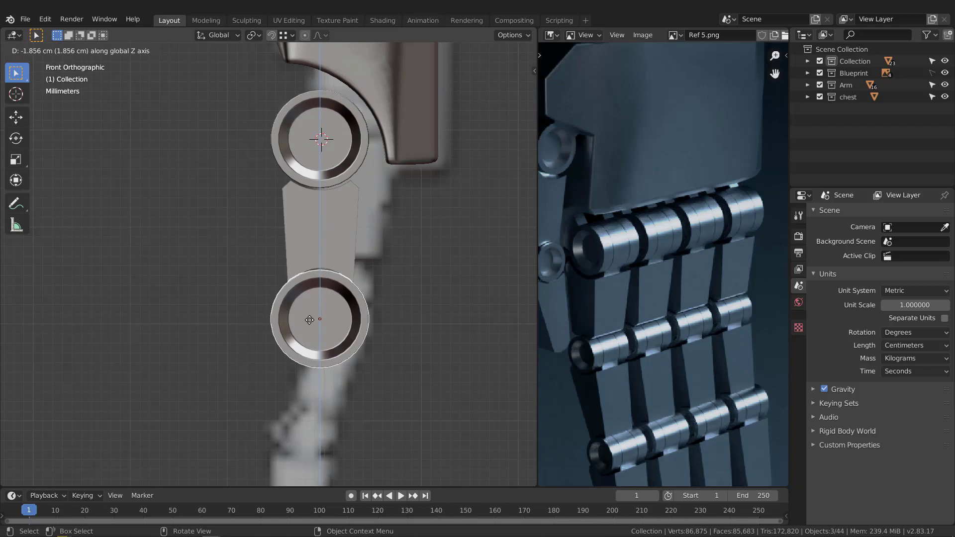
pyautogui.click(312, 318)
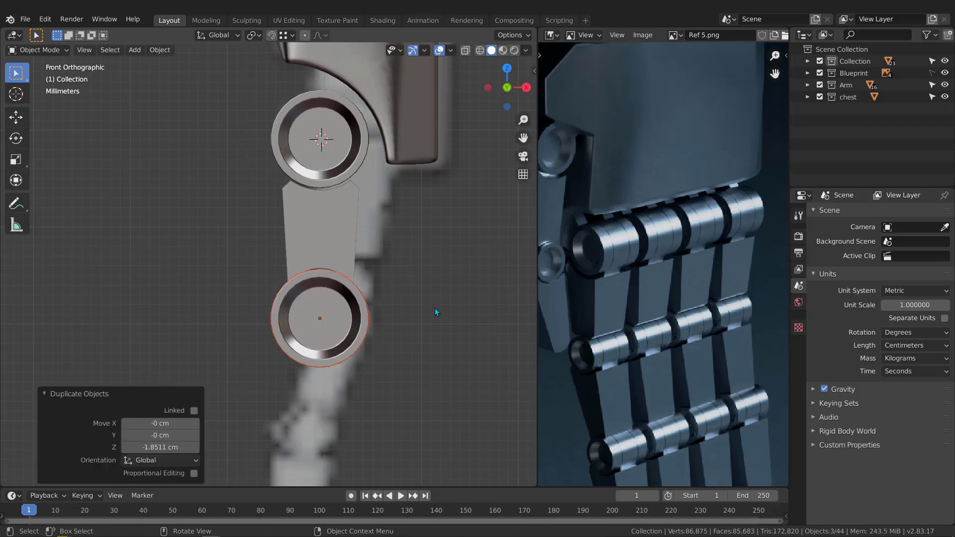
# Scale the three new lower discs together to 0.693 in X and Z, keeping their Y width locked.
pyautogui.moveTo(276, 344); pyautogui.dragTo(422, 288, button='middle')
pyautogui.click(267, 324)
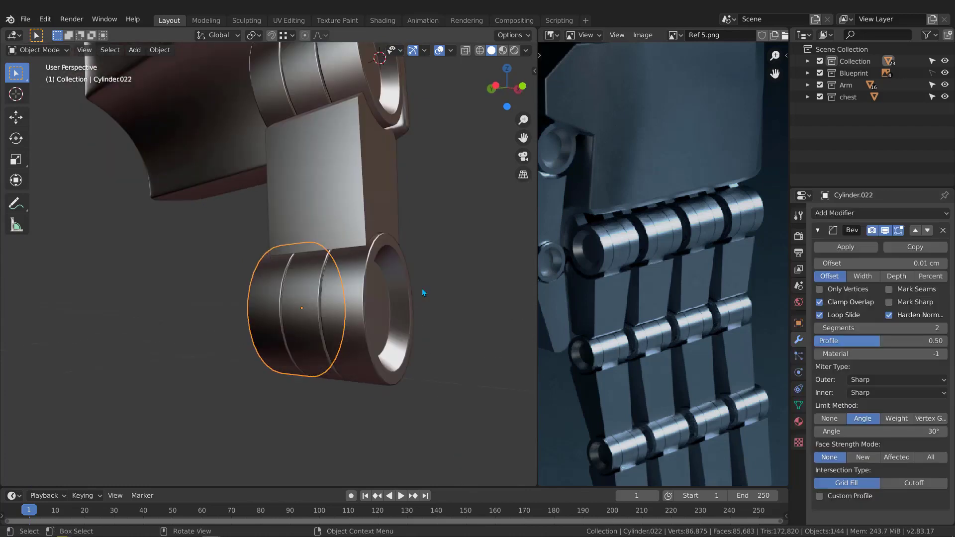
pyautogui.press('KP_1')
pyautogui.moveTo(426, 326); pyautogui.dragTo(218, 416)
pyautogui.scroll(-1, 388, 320)
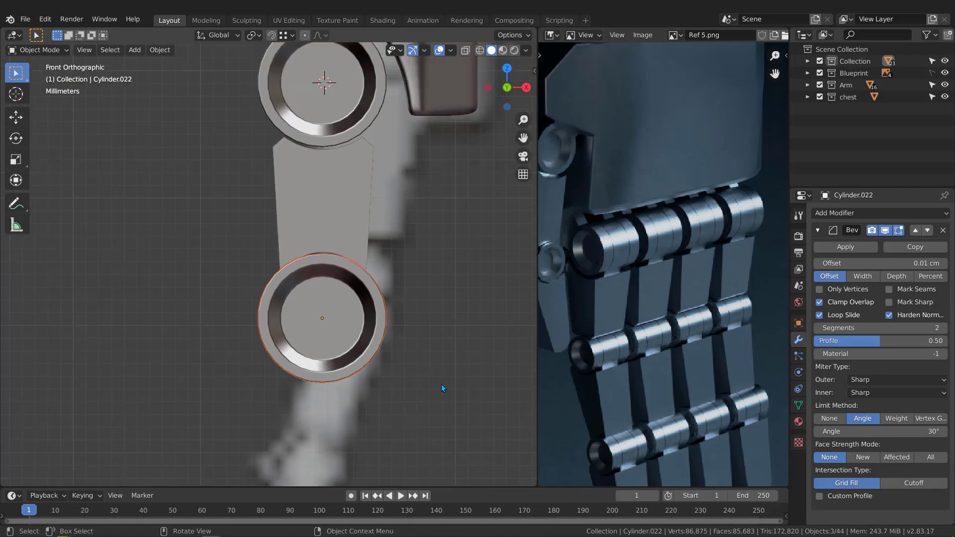
pyautogui.scroll(-2, 398, 354)
pyautogui.scroll(4, 374, 361)
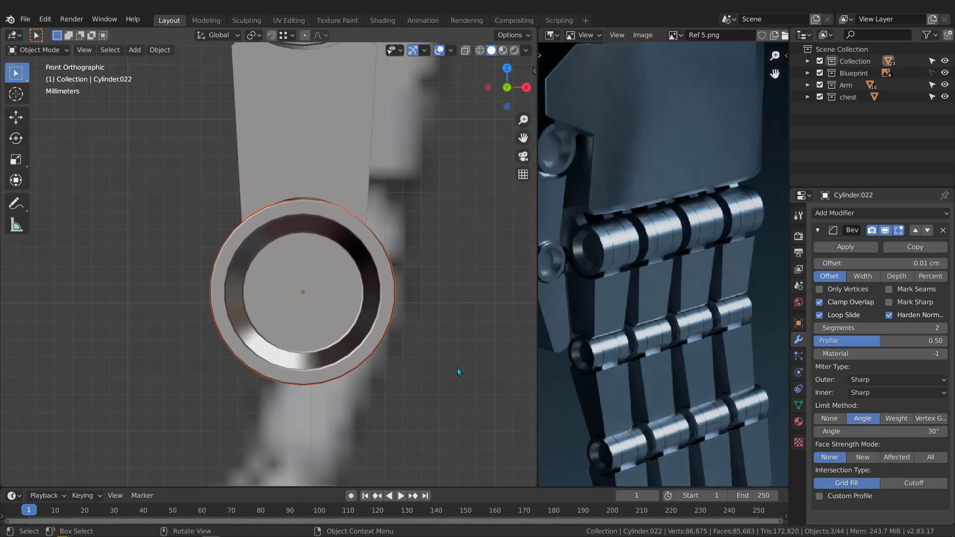
pyautogui.scroll(-1, 424, 370)
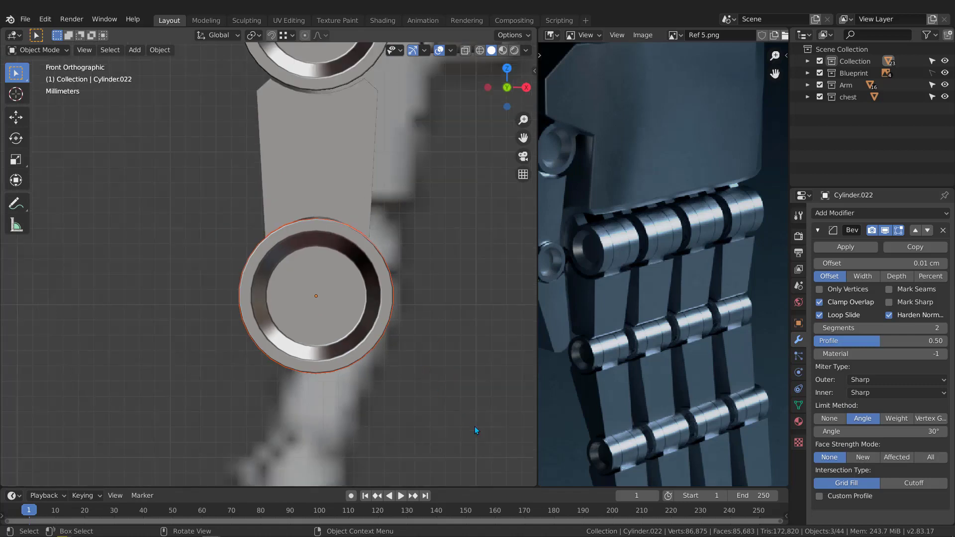
pyautogui.press('s')
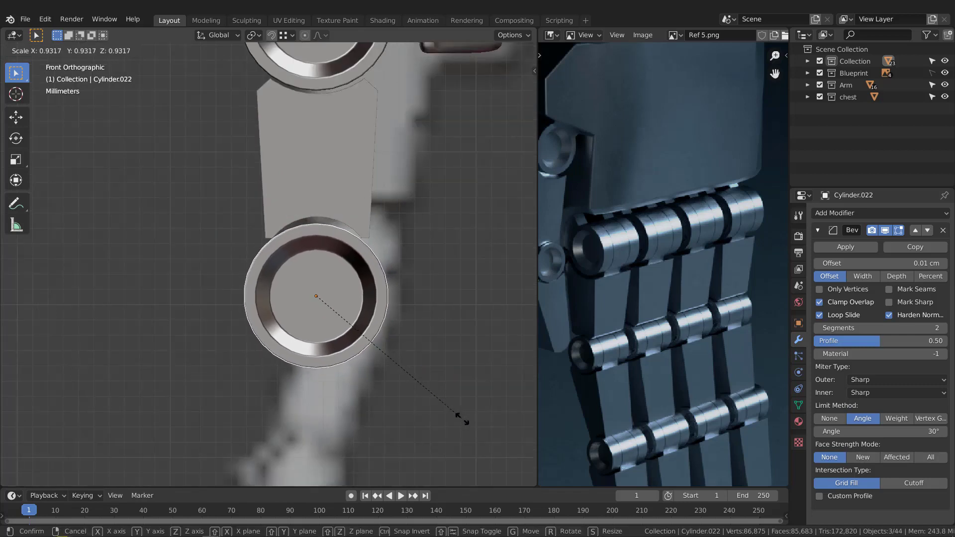
pyautogui.hotkey('shift', 'y')
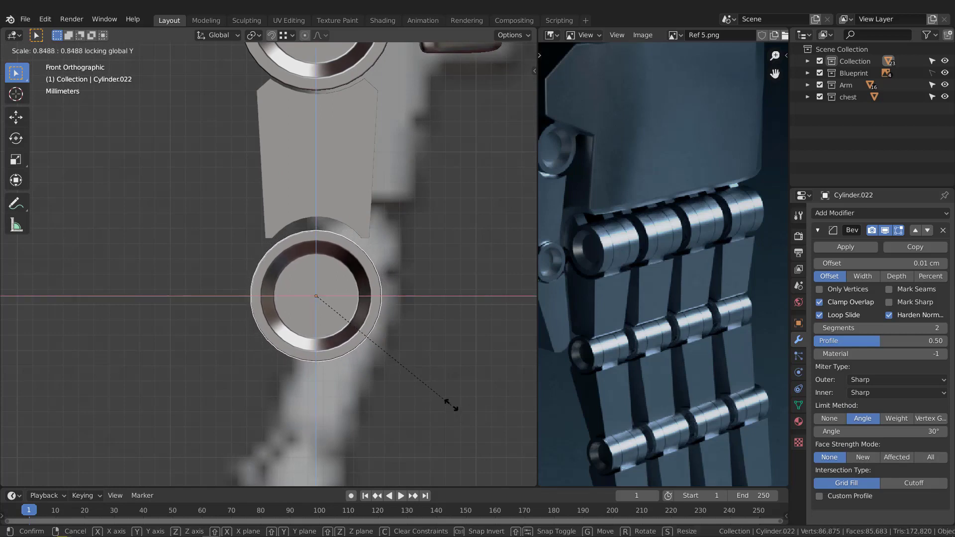
pyautogui.click(423, 388)
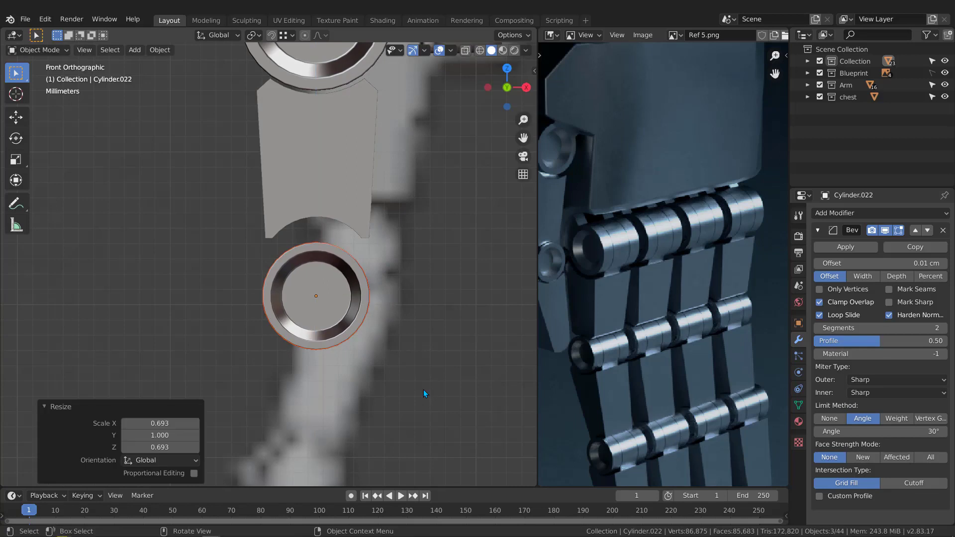
# Move the three lower discs up about 0.156 cm into the block's arc and shift them about 0.009 cm along X.
pyautogui.press('g')
pyautogui.press('z')
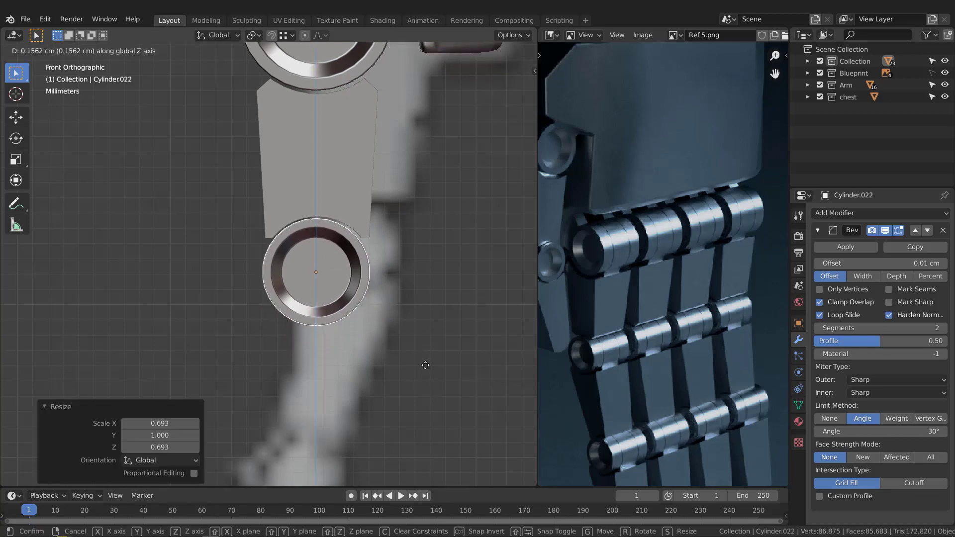
pyautogui.scroll(3, 397, 297)
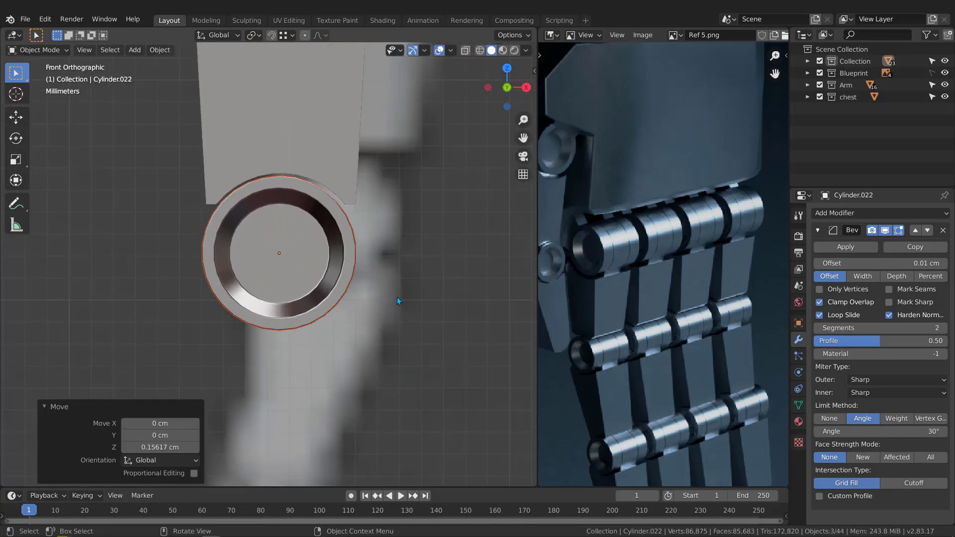
pyautogui.press('g')
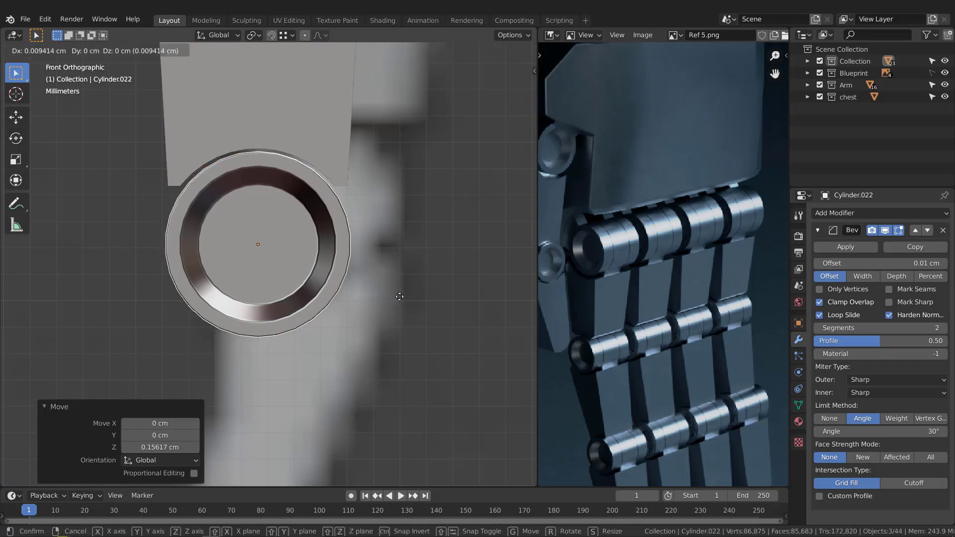
pyautogui.click(399, 297)
# Apply the scale transform to each of the three lower discs.
pyautogui.scroll(-4, 399, 297)
pyautogui.moveTo(399, 297); pyautogui.dragTo(316, 285, button='middle')
pyautogui.hotkey('ctrl', 'a')
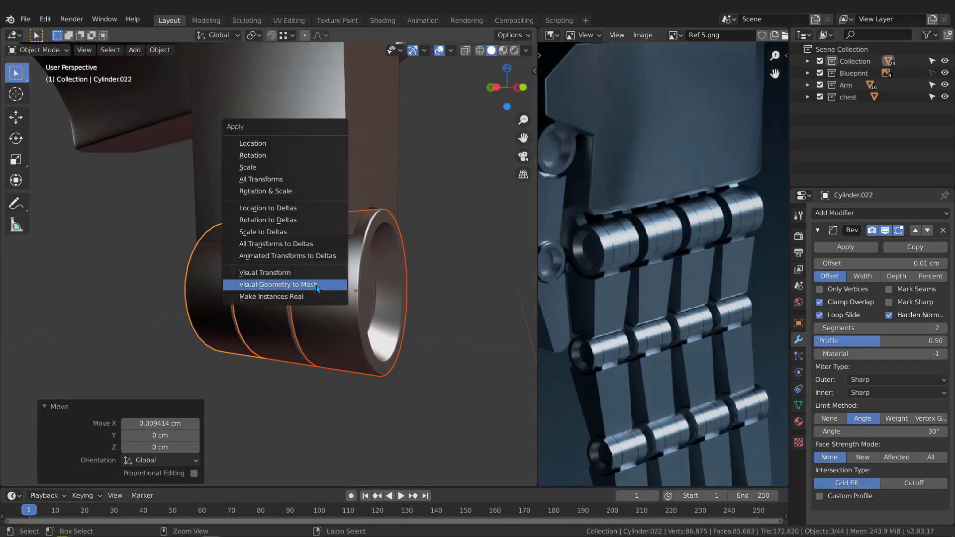
pyautogui.click(273, 167)
pyautogui.moveTo(258, 258); pyautogui.dragTo(246, 401, button='middle')
pyautogui.click(390, 296)
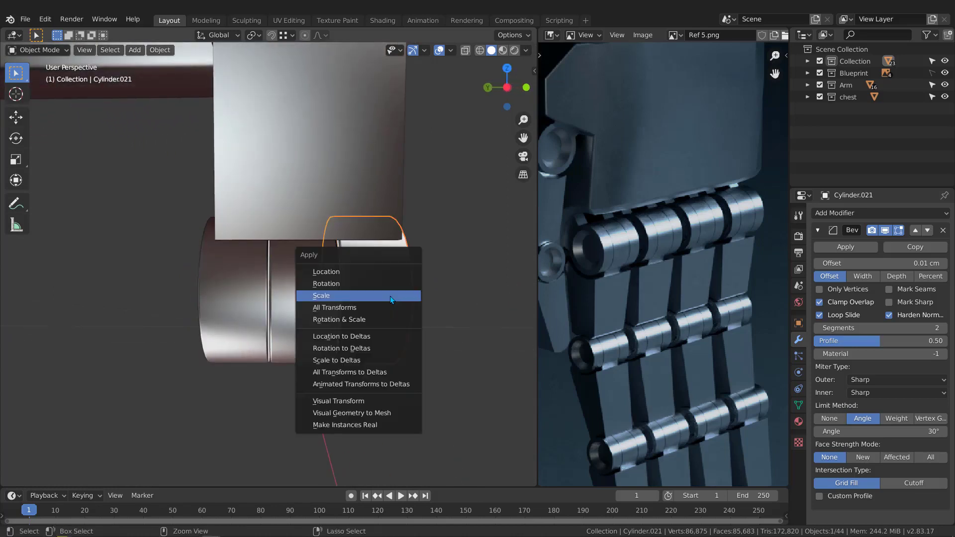
pyautogui.hotkey('ctrl', 'a')
pyautogui.click(349, 297)
pyautogui.click(308, 298)
pyautogui.hotkey('ctrl', 'a')
pyautogui.click(309, 297)
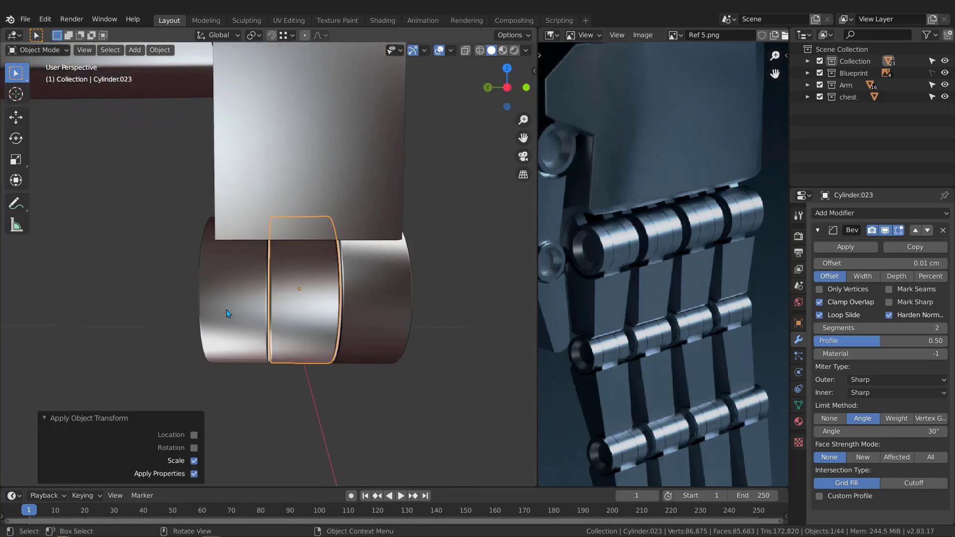
pyautogui.click(227, 310)
pyautogui.hotkey('ctrl', 'a')
pyautogui.click(228, 311)
# Turn on the Face Orientation overlay to check the normals of the lower discs.
pyautogui.moveTo(207, 314); pyautogui.dragTo(327, 306, button='middle')
pyautogui.click(327, 379)
pyautogui.click(331, 324)
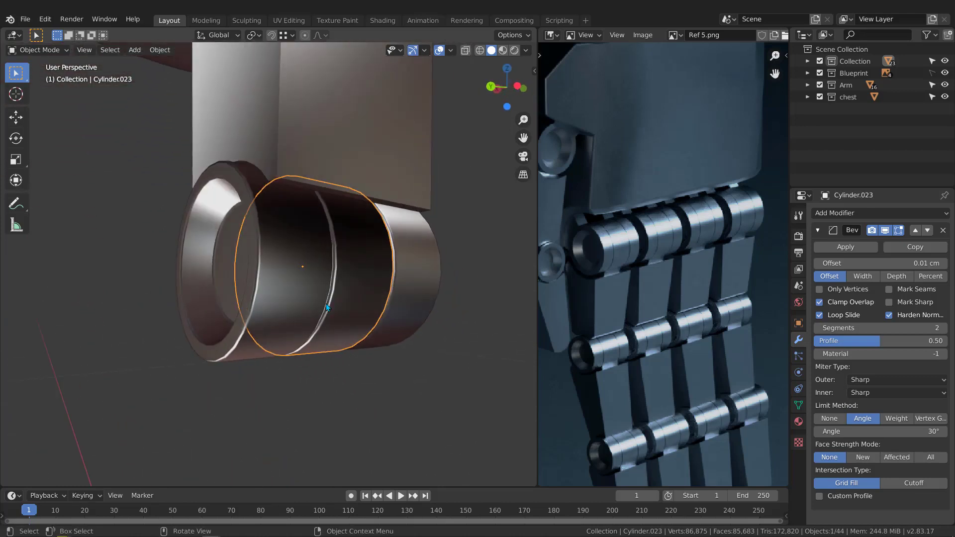
pyautogui.click(451, 51)
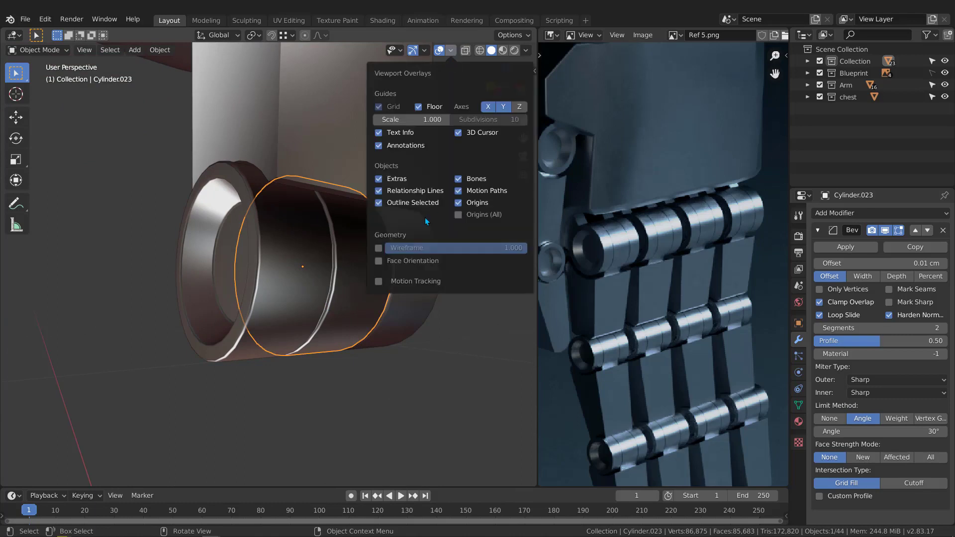
pyautogui.click(378, 261)
pyautogui.moveTo(273, 277); pyautogui.dragTo(313, 291, button='middle')
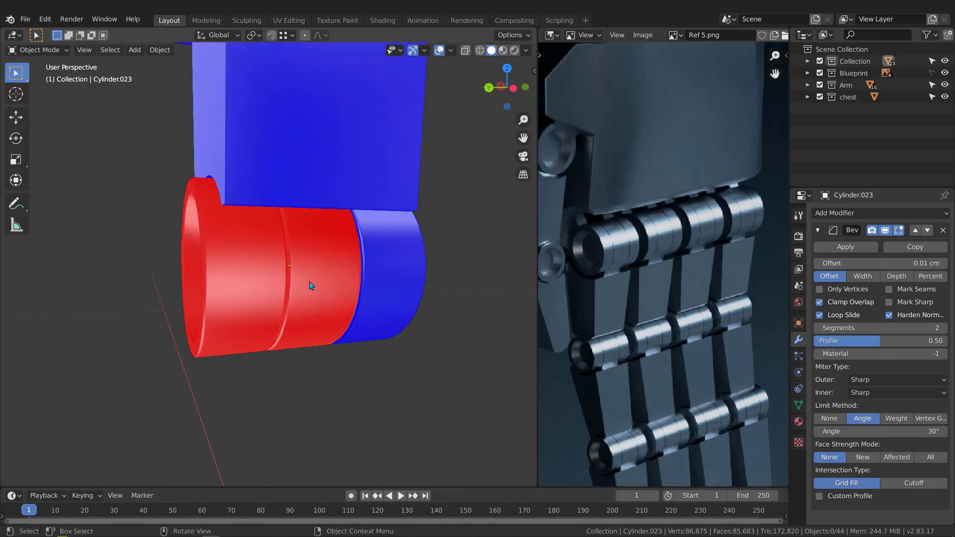
# Recalculate all normals to the outside on the middle lower disc and the adjacent end disc with reversed faces.
pyautogui.click(303, 297)
pyautogui.press('Tab')
pyautogui.press('a')
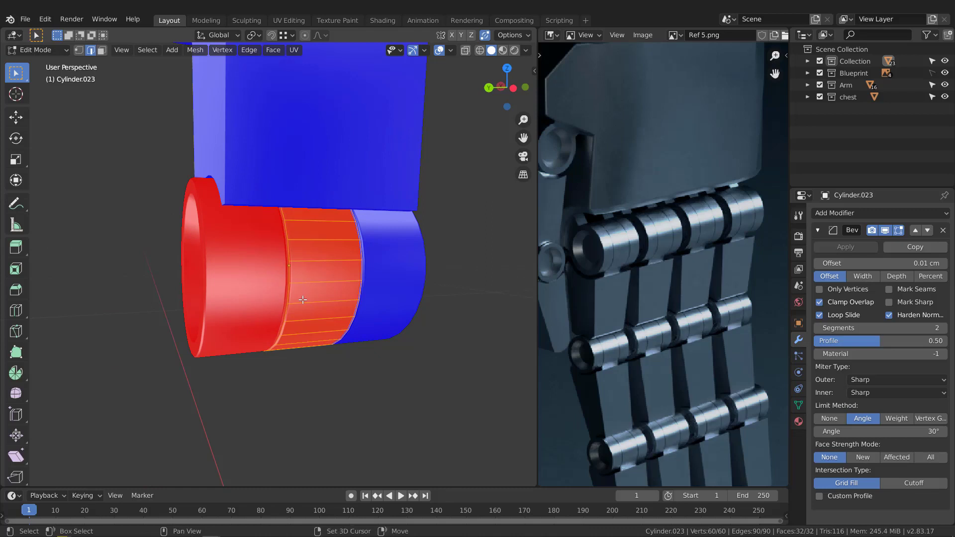
pyautogui.hotkey('shift', 'n')
pyautogui.press('Tab')
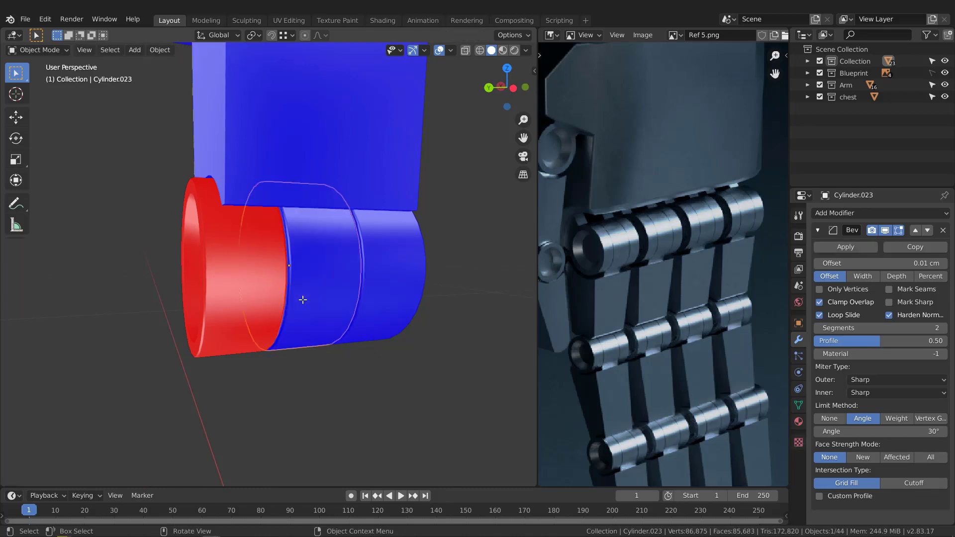
pyautogui.click(237, 290)
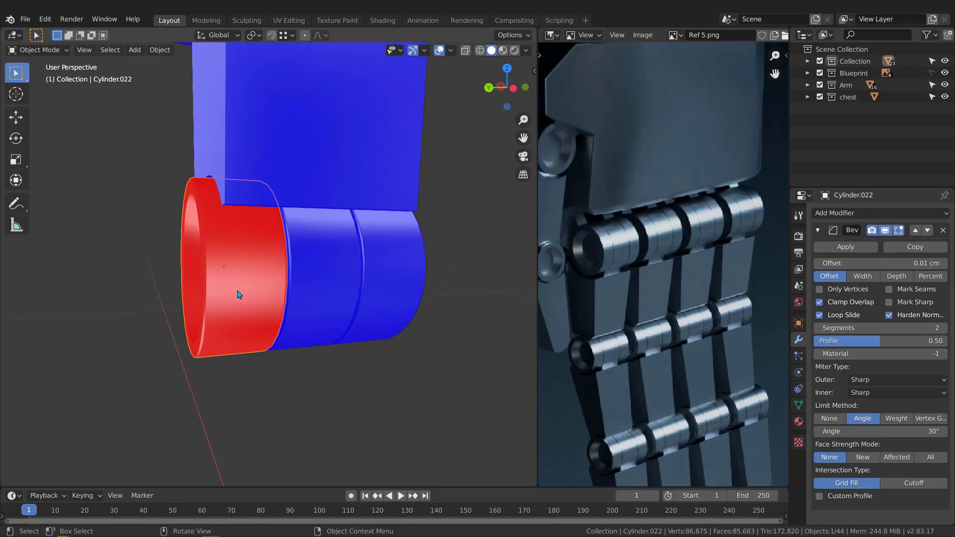
pyautogui.press('Tab')
pyautogui.press('a')
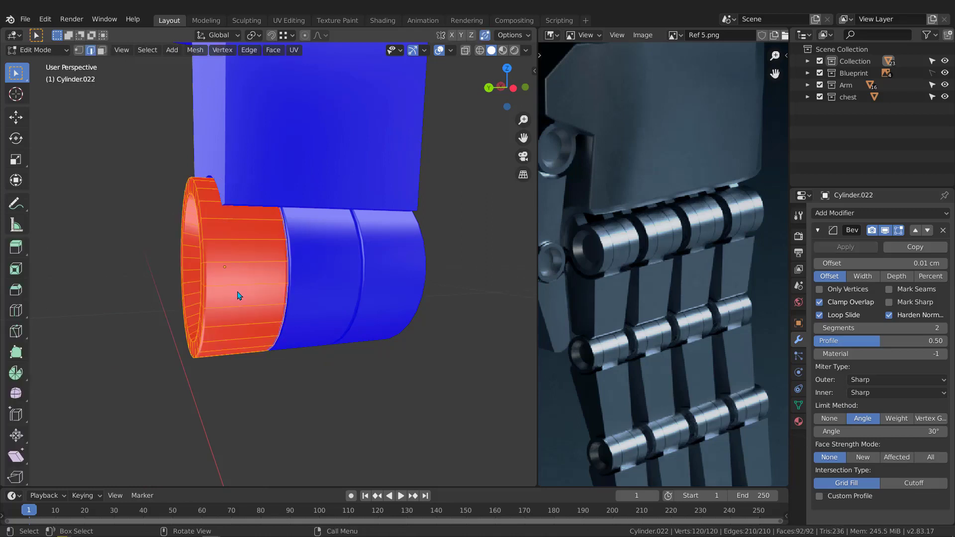
pyautogui.hotkey('shift', 'n')
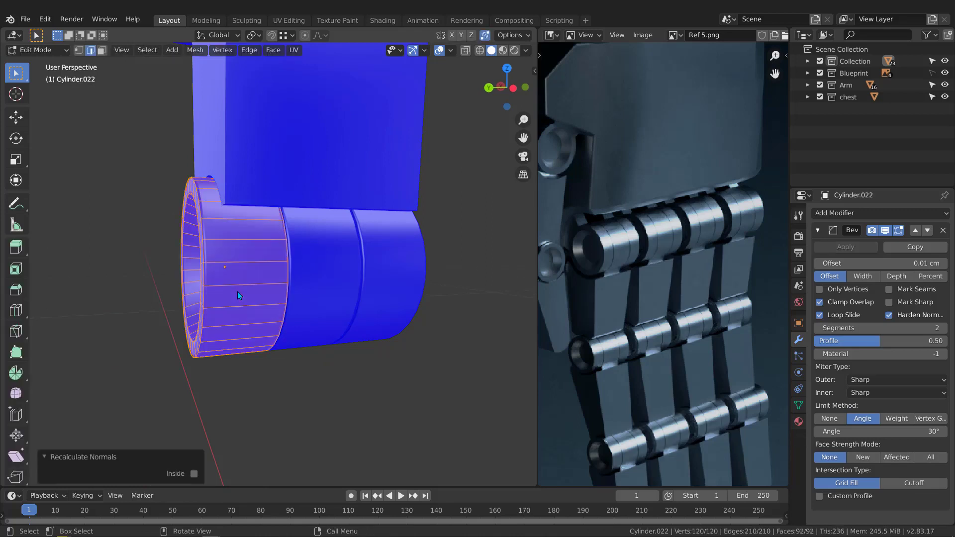
pyautogui.press('Tab')
# Shift the three lower discs about -0.0135 cm along Y to centre them under the segment block.
pyautogui.moveTo(237, 291); pyautogui.dragTo(301, 279, button='middle')
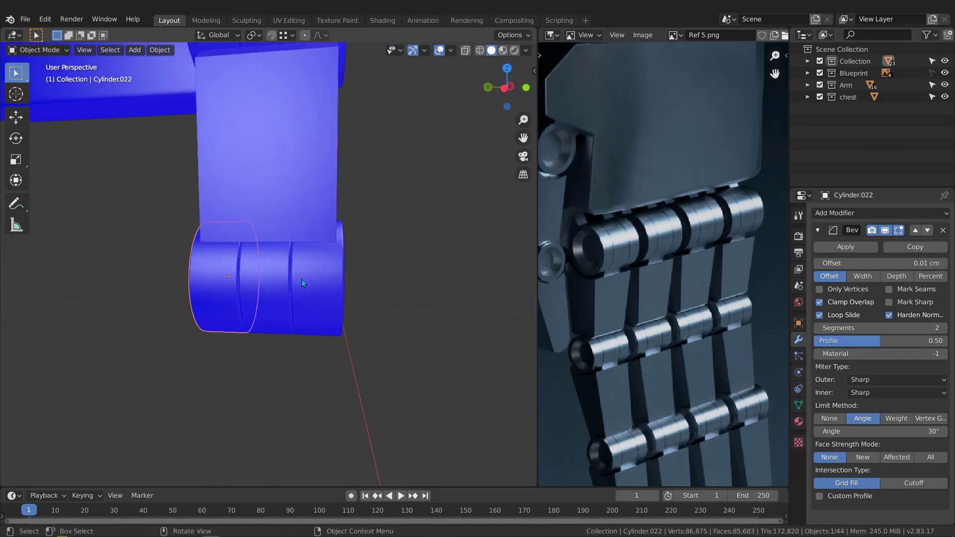
pyautogui.press('KP_3')
pyautogui.scroll(3, 207, 270)
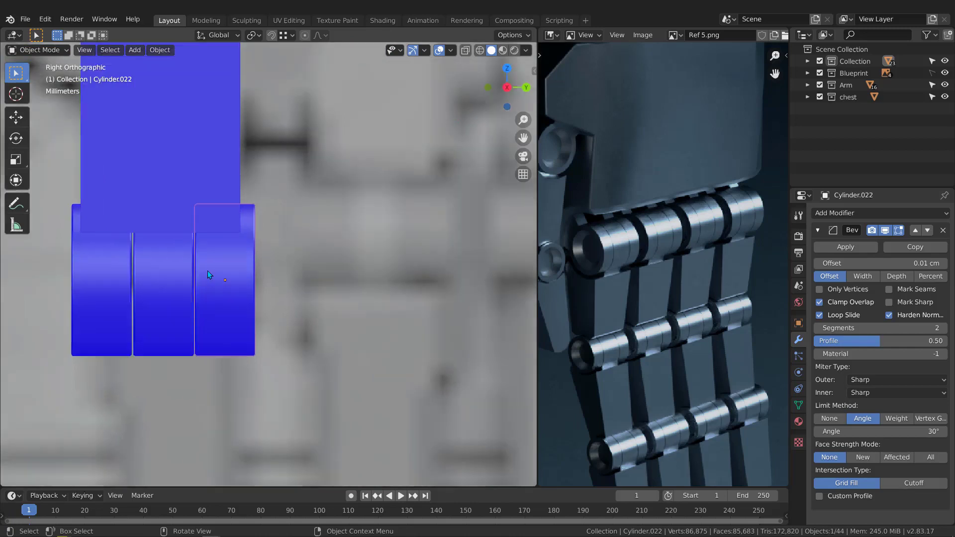
pyautogui.keyDown('shift'); pyautogui.moveTo(307, 243); pyautogui.dragTo(311, 244, button='middle'); pyautogui.keyUp('shift')
pyautogui.moveTo(130, 319); pyautogui.dragTo(431, 261)
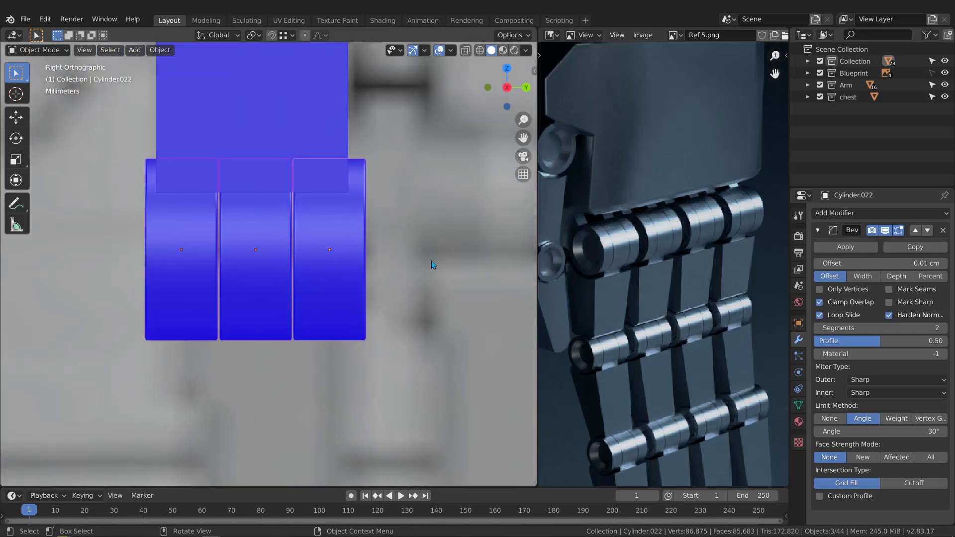
pyautogui.press('g')
pyautogui.press('y')
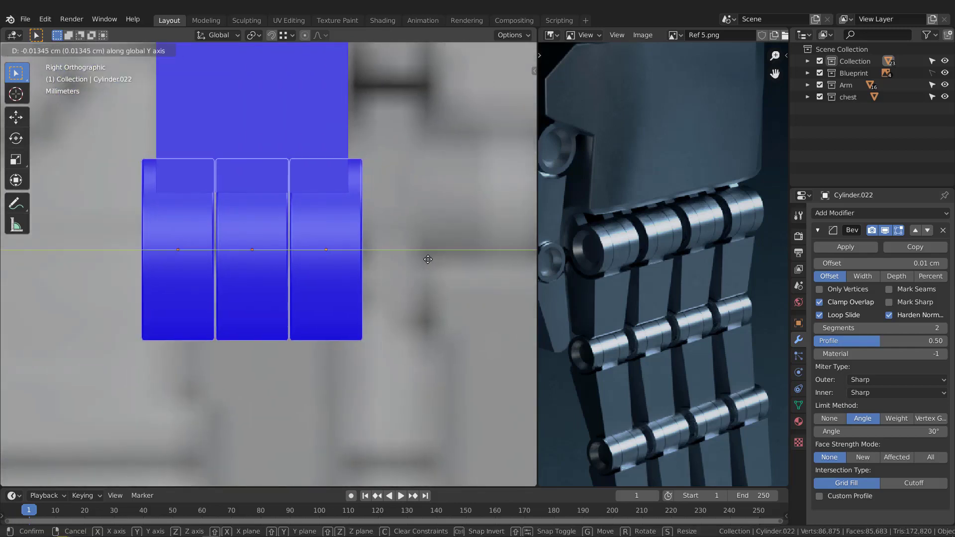
pyautogui.click(428, 260)
# Duplicate the segment block together with its three lower discs about 1.534 cm straight down as the second finger segment.
pyautogui.moveTo(388, 252); pyautogui.dragTo(256, 271, button='middle')
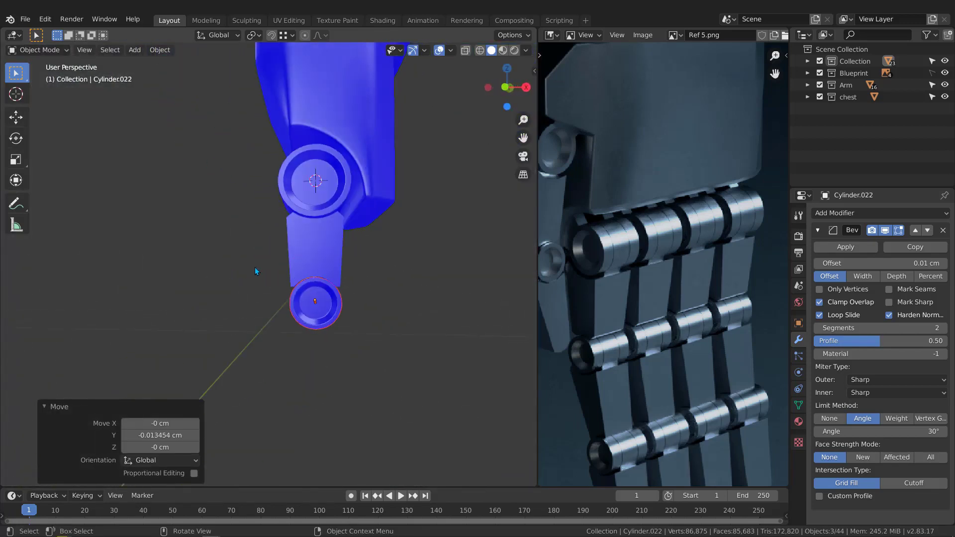
pyautogui.press('KP_1')
pyautogui.scroll(-2, 271, 271)
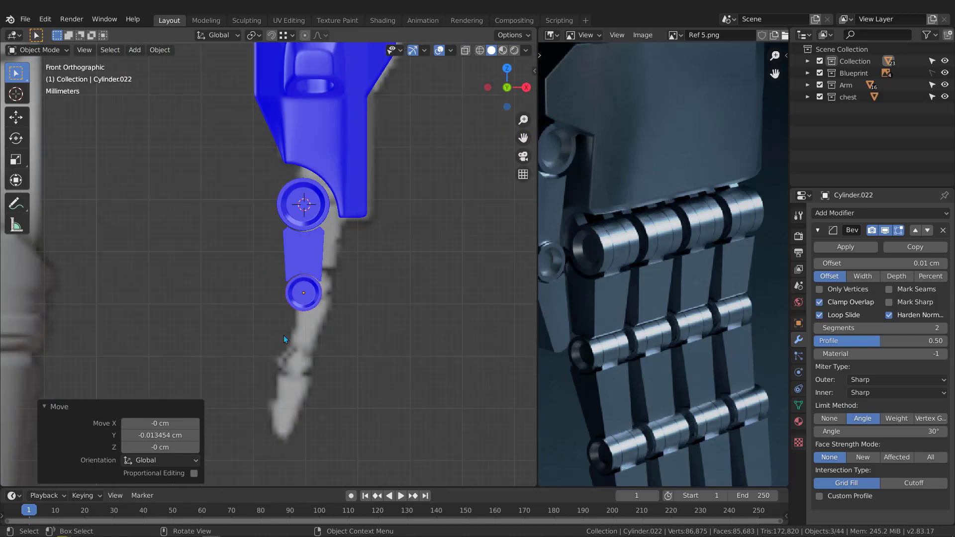
pyautogui.keyDown('shift'); pyautogui.click(303, 294); pyautogui.keyUp('shift')
pyautogui.scroll(2, 301, 293)
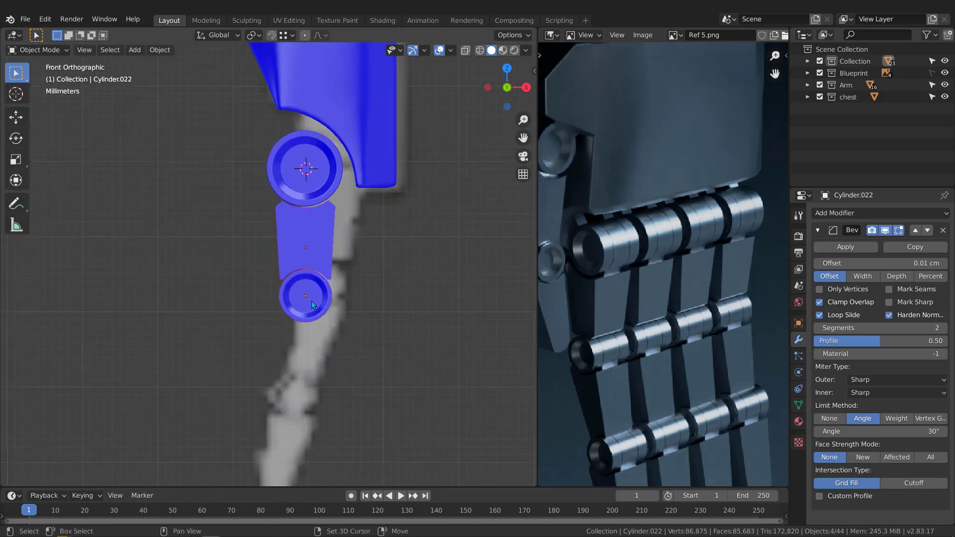
pyautogui.hotkey('shift', 'd')
pyautogui.press('z')
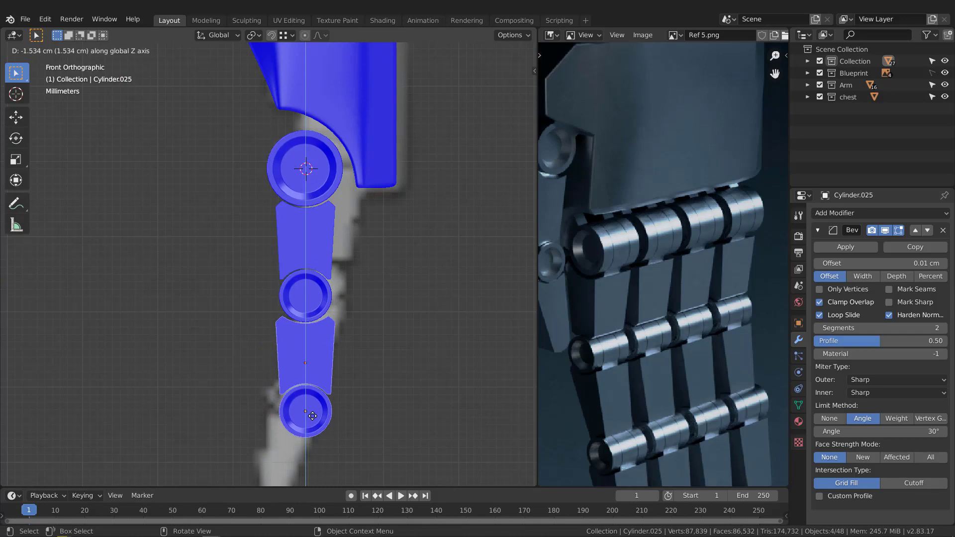
pyautogui.click(312, 416)
# Narrow the upper end of the second segment block by scaling its vertices to about 0.869 along X.
pyautogui.scroll(2, 312, 338)
pyautogui.click(312, 338)
pyautogui.scroll(3, 305, 319)
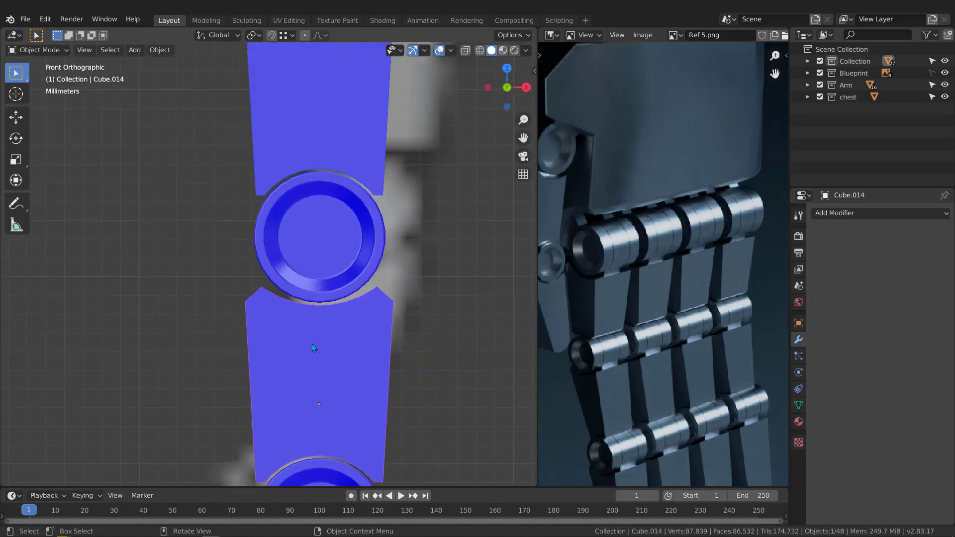
pyautogui.scroll(-2, 316, 343)
pyautogui.press('Tab')
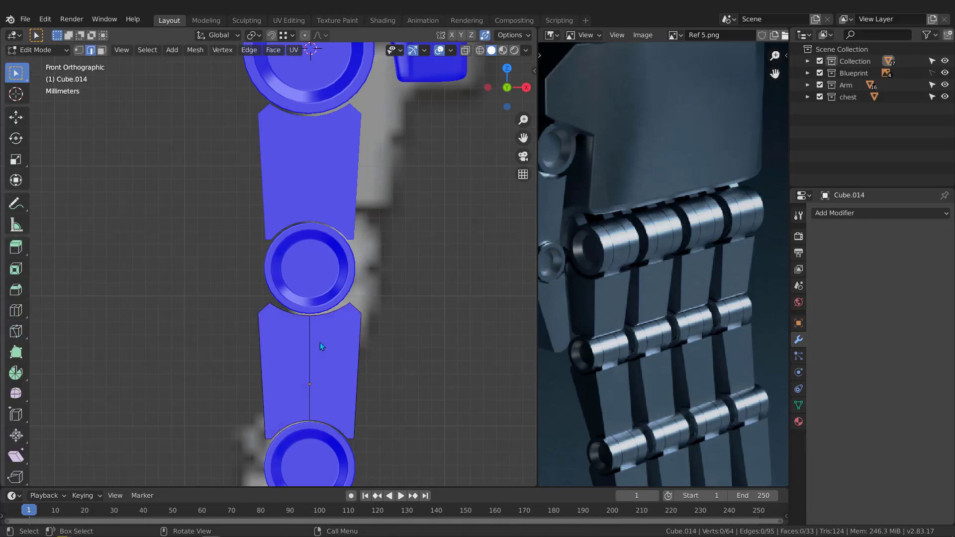
pyautogui.hotkey('shift', 'z')
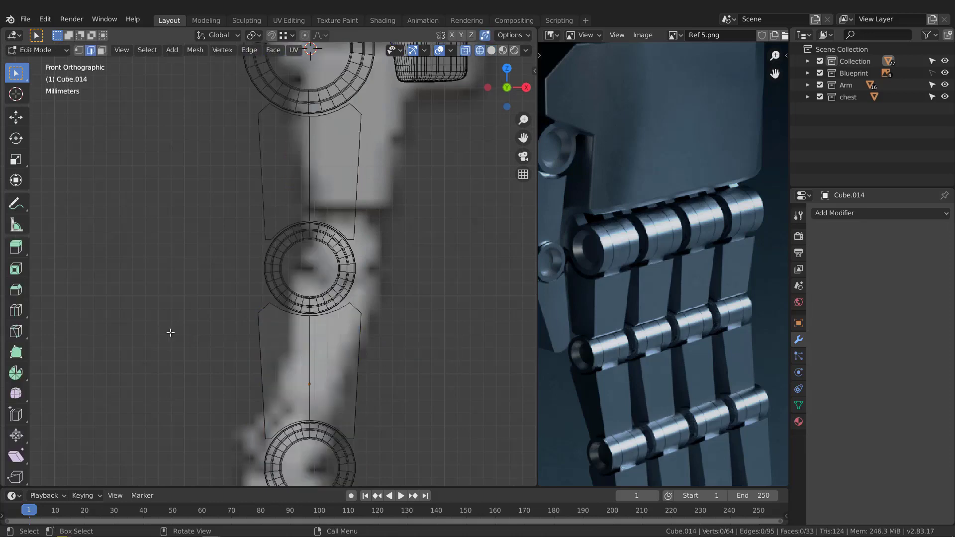
pyautogui.moveTo(226, 288); pyautogui.dragTo(420, 343)
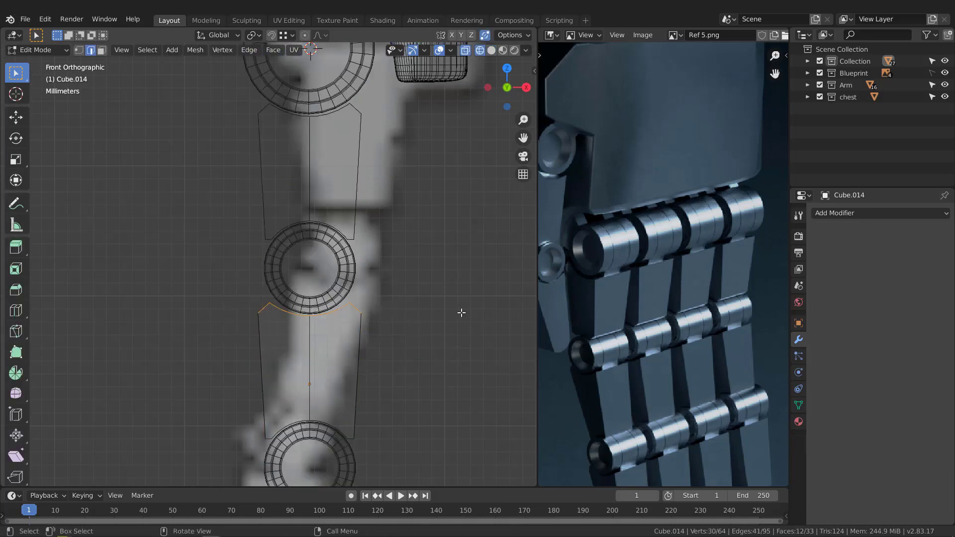
pyautogui.press('s')
pyautogui.press('x')
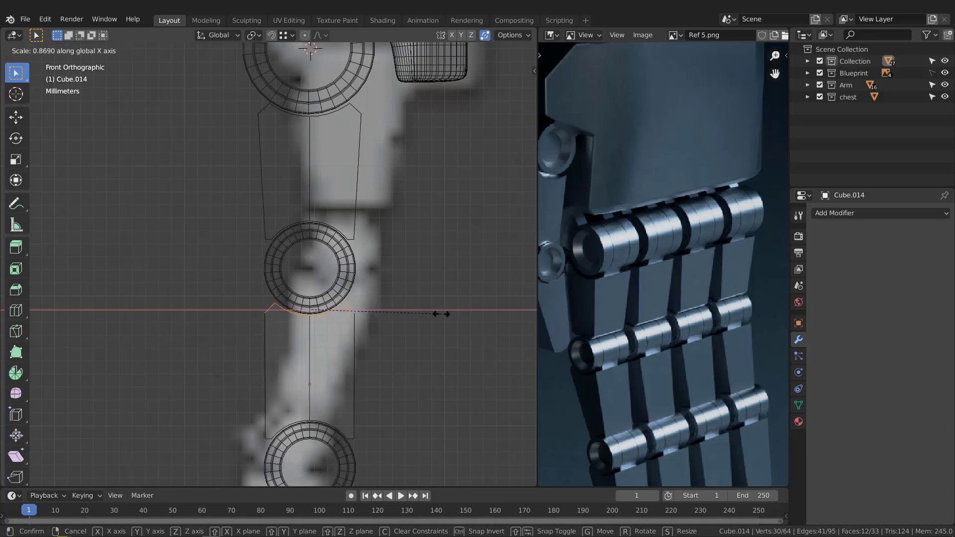
pyautogui.click(442, 314)
pyautogui.press('Tab')
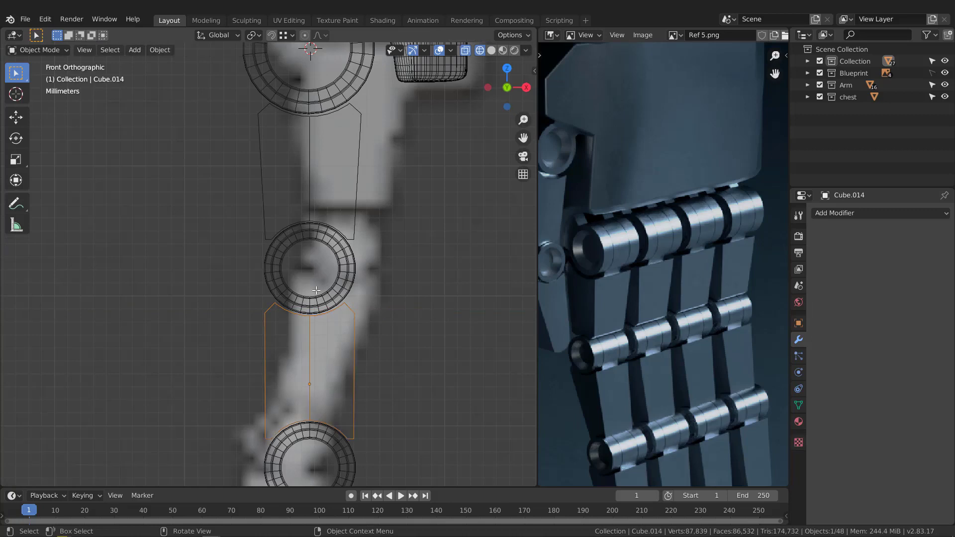
pyautogui.scroll(-2, 322, 370)
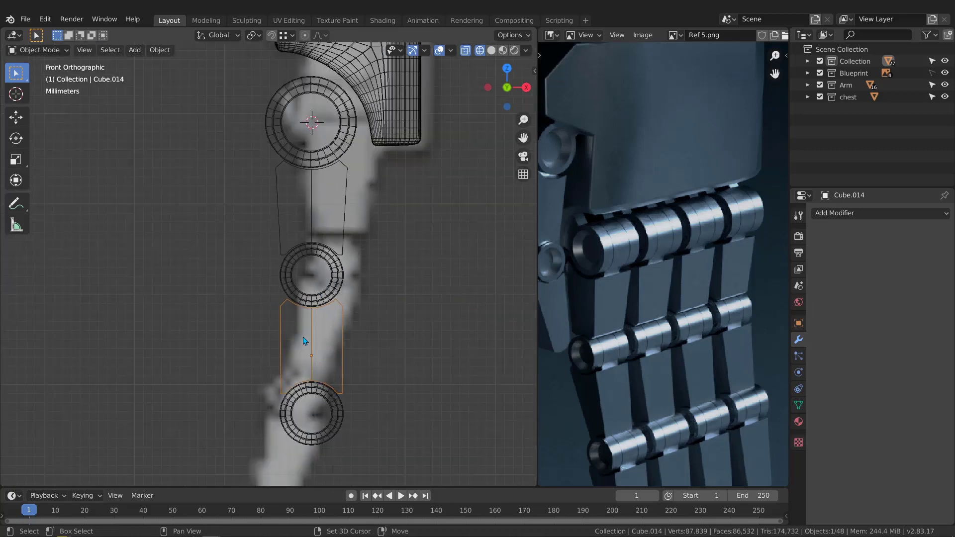
pyautogui.scroll(-3, 300, 299)
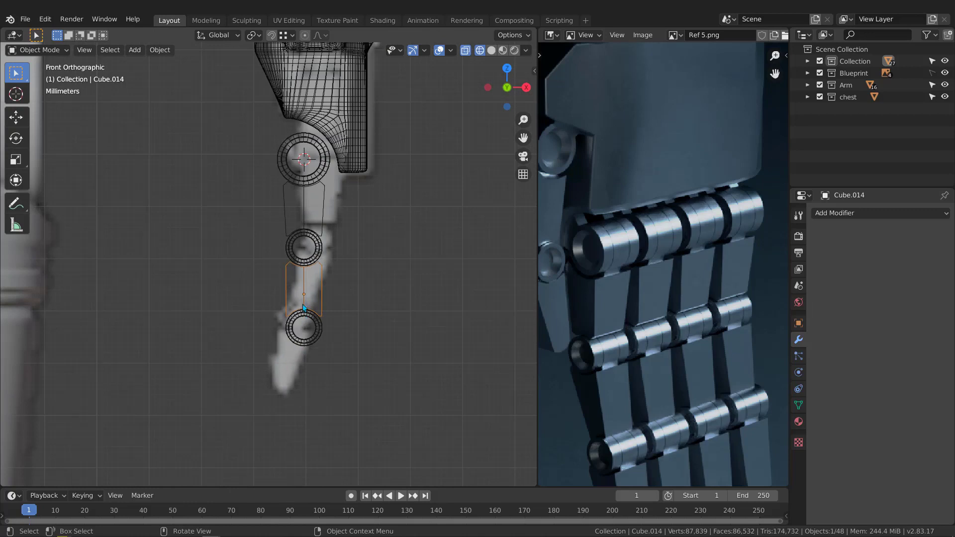
pyautogui.scroll(5, 299, 343)
pyautogui.moveTo(242, 408); pyautogui.dragTo(404, 280)
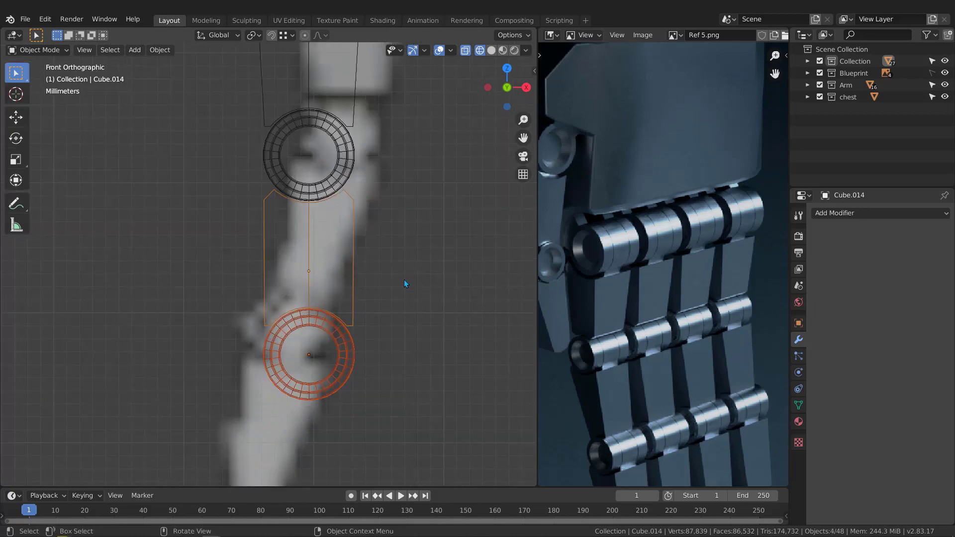
pyautogui.moveTo(289, 412); pyautogui.dragTo(353, 332)
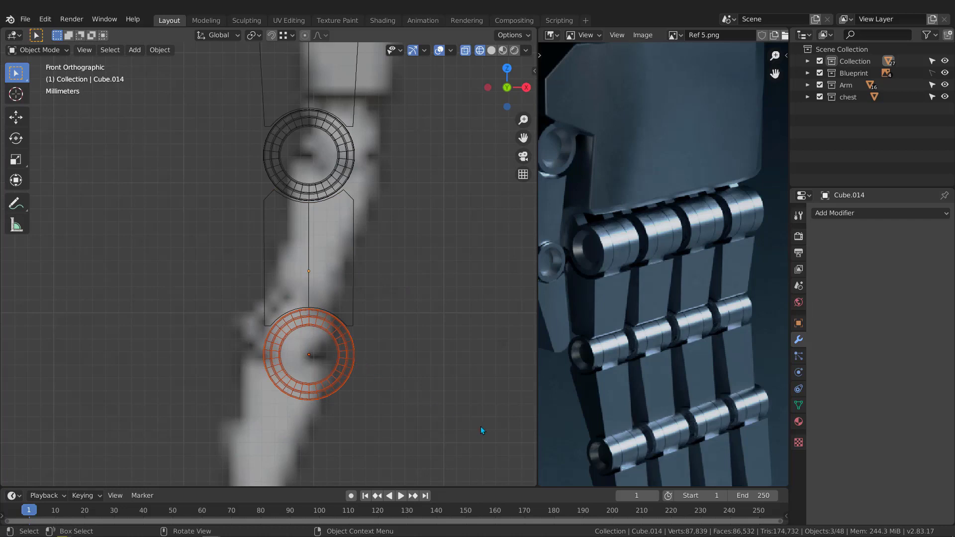
pyautogui.press('s')
pyautogui.hotkey('shift', 'y')
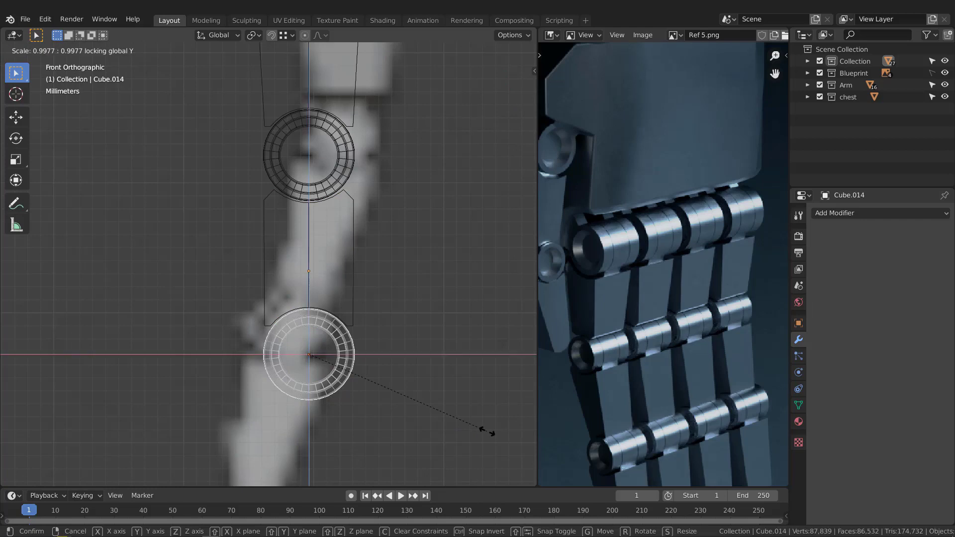
pyautogui.click(461, 417)
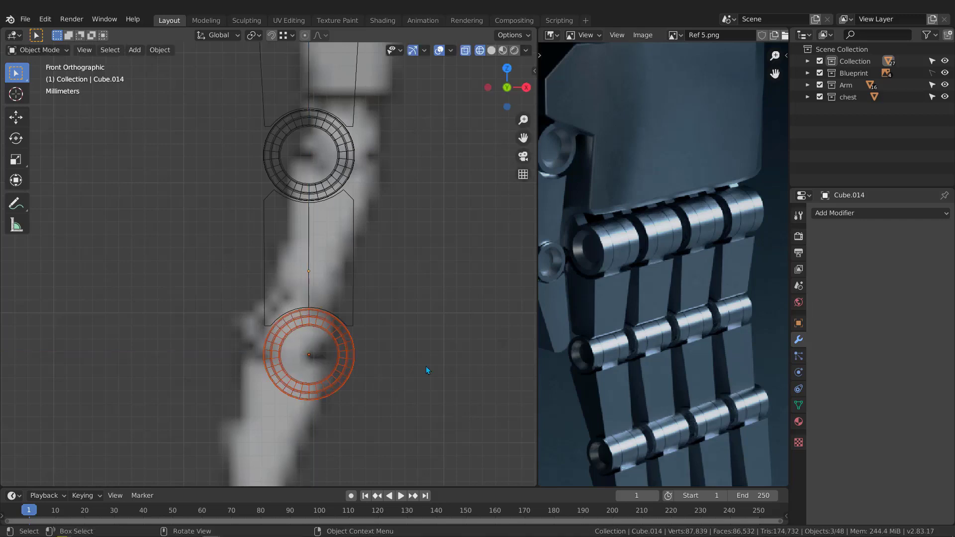
# Return to solid shading and turn off the Face Orientation overlay, with the finger seen from the front.
pyautogui.scroll(-4, 336, 288)
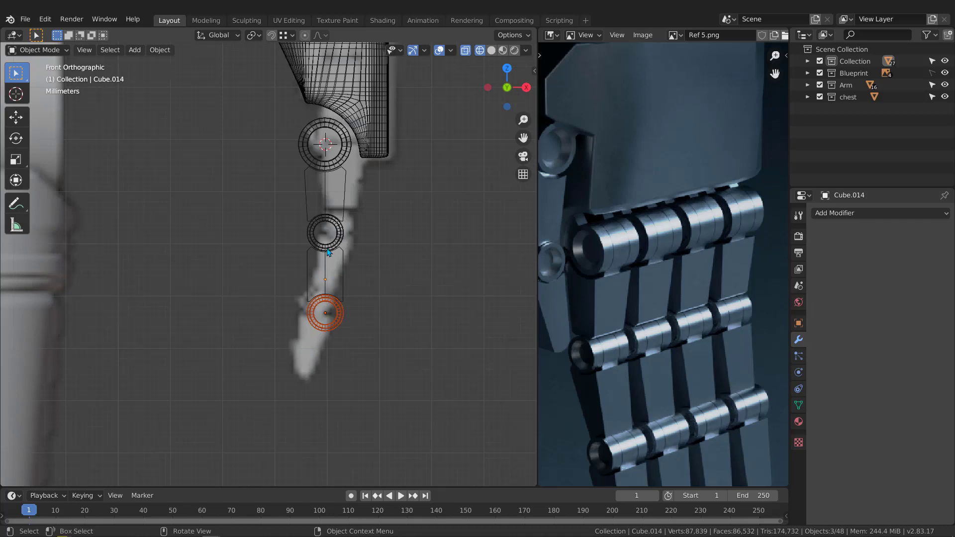
pyautogui.scroll(4, 327, 251)
pyautogui.scroll(-4, 327, 252)
pyautogui.scroll(2, 324, 246)
pyautogui.scroll(1, 324, 246)
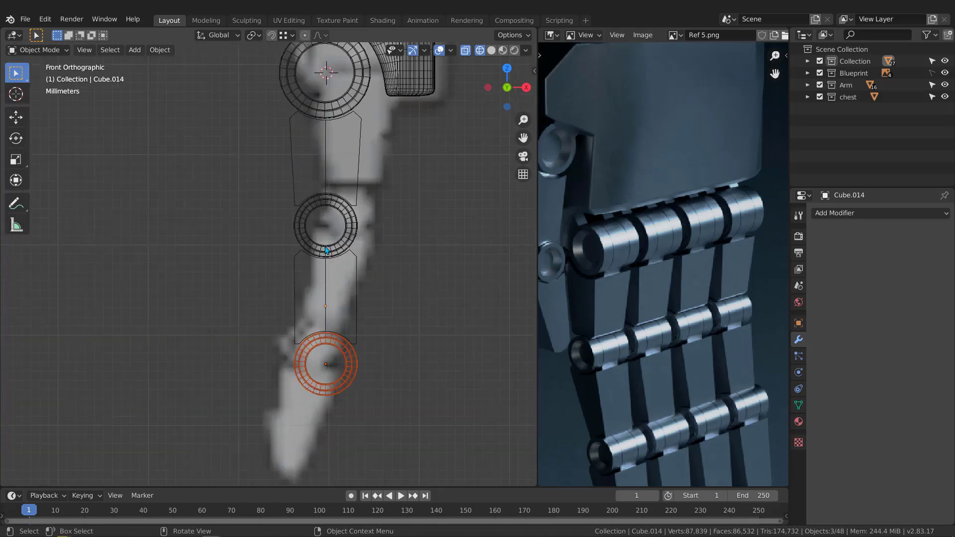
pyautogui.moveTo(328, 274)
pyautogui.mouseDown(button='middle')
pyautogui.moveTo(389, 288)
pyautogui.moveTo(304, 280)
pyautogui.moveTo(354, 266)
pyautogui.moveTo(377, 301)
pyautogui.mouseUp(button='middle')
pyautogui.hotkey('shift', 'z')
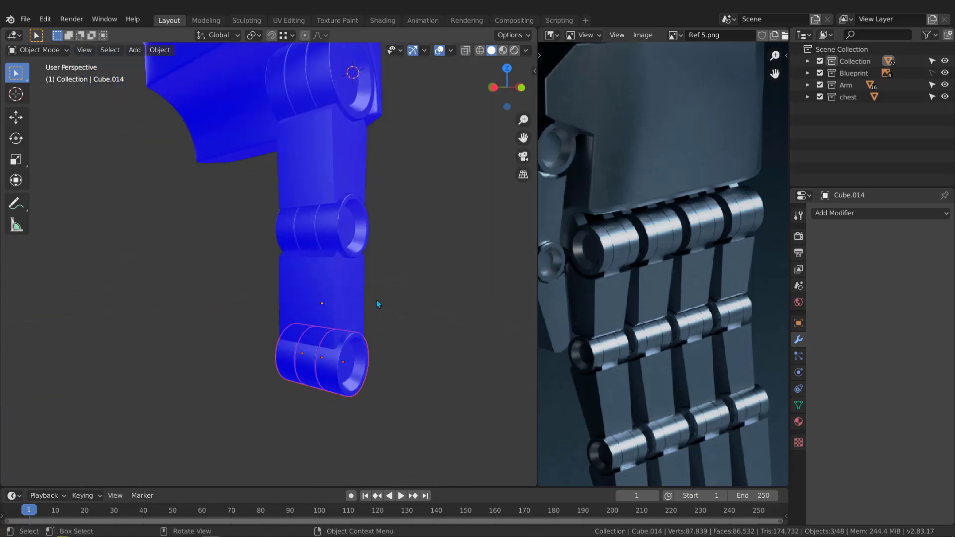
pyautogui.click(451, 51)
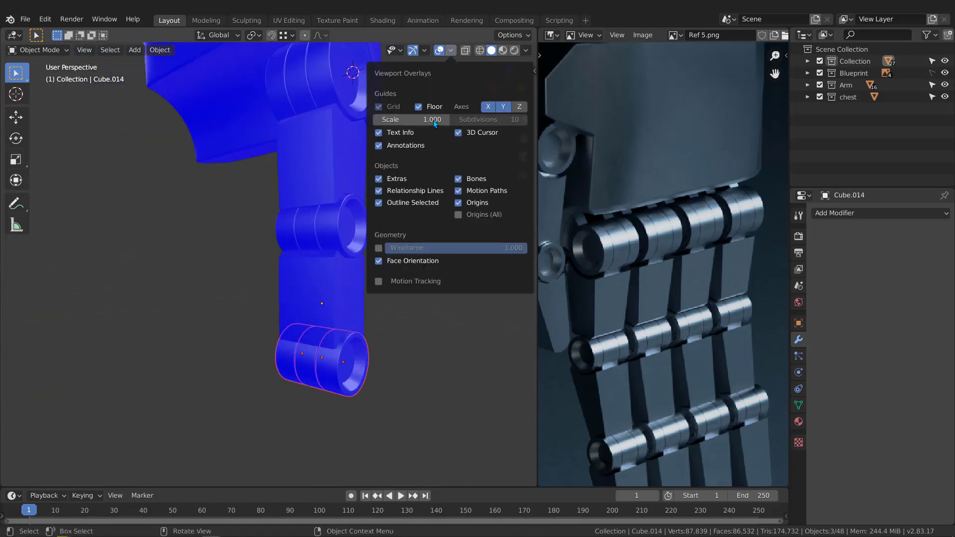
pyautogui.click(378, 262)
pyautogui.moveTo(300, 288)
pyautogui.mouseDown(button='middle')
pyautogui.moveTo(421, 281)
pyautogui.moveTo(249, 302)
pyautogui.moveTo(154, 299)
pyautogui.moveTo(354, 291)
pyautogui.moveTo(503, 312)
pyautogui.mouseUp(button='middle')
pyautogui.moveTo(234, 303); pyautogui.dragTo(295, 306, button='middle')
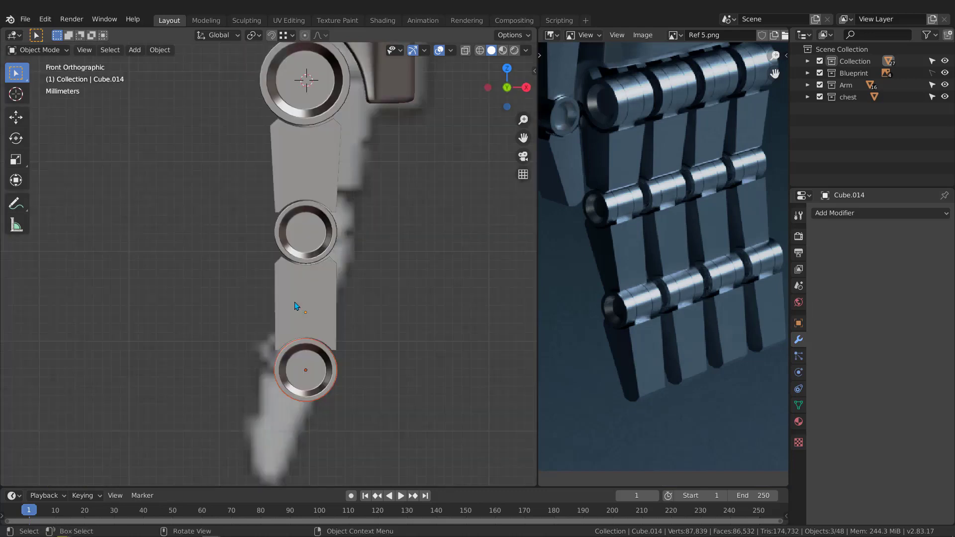
# Taper the second segment block by scaling the vertices of its lower end to about 0.634 along X.
pyautogui.click(312, 320)
pyautogui.scroll(2, 287, 343)
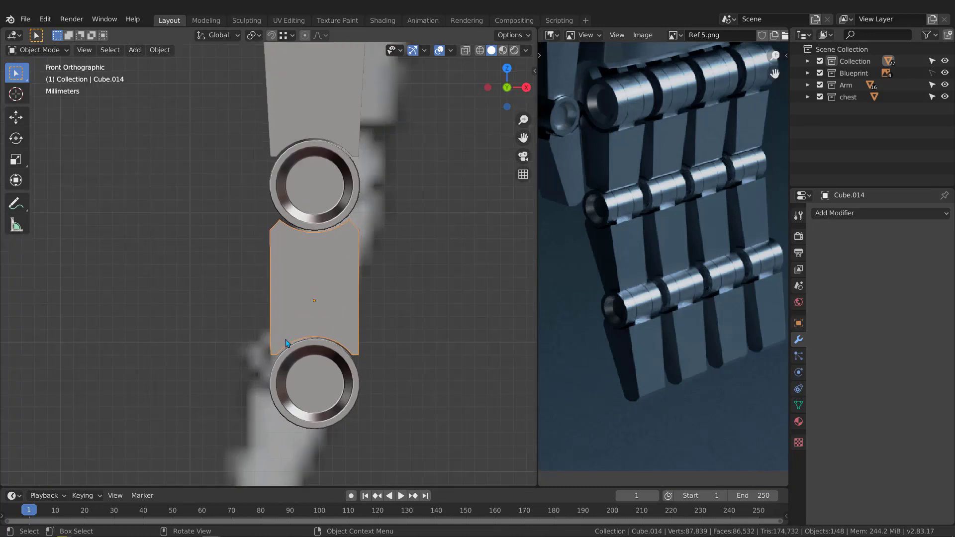
pyautogui.press('Tab')
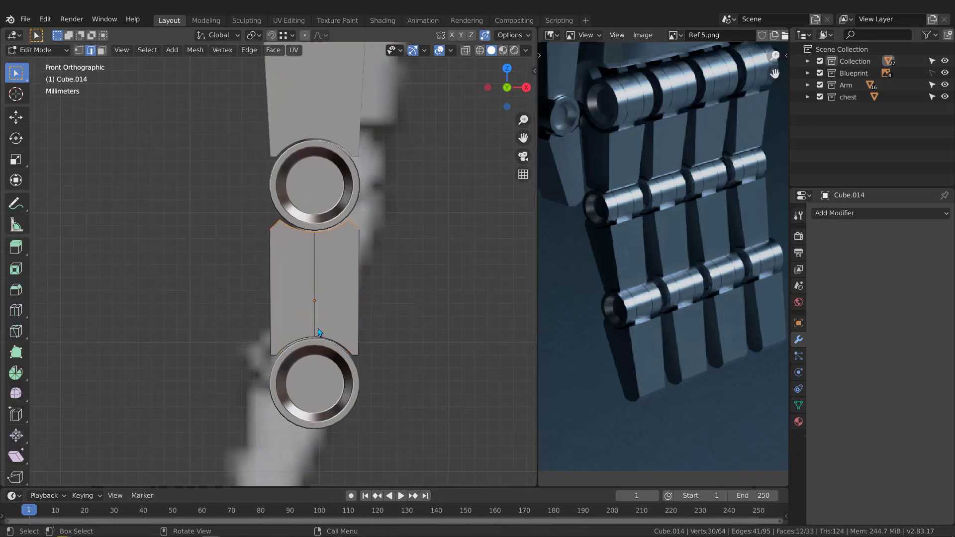
pyautogui.hotkey('shift', 'z')
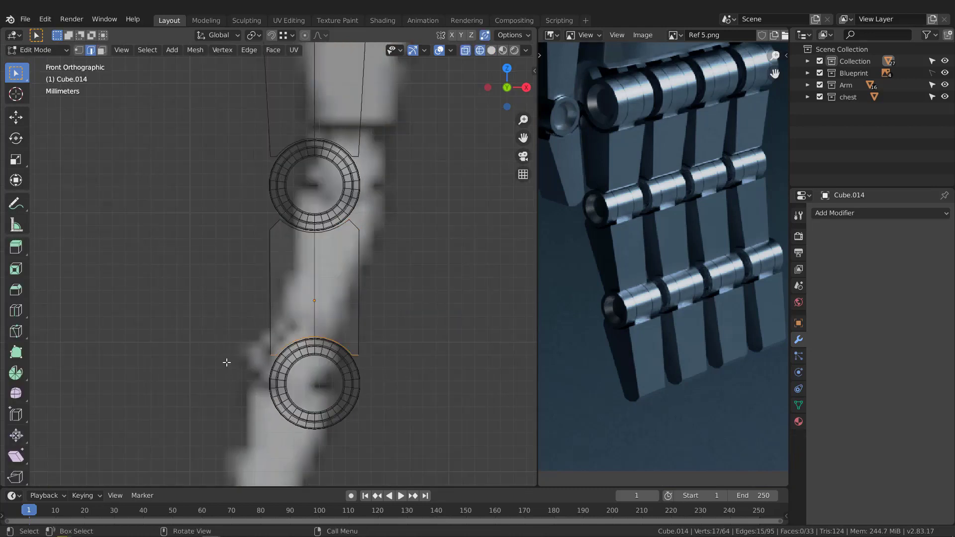
pyautogui.moveTo(230, 387); pyautogui.dragTo(424, 309)
pyautogui.press('1')
pyautogui.moveTo(211, 383); pyautogui.dragTo(424, 317)
pyautogui.press('s')
pyautogui.press('x')
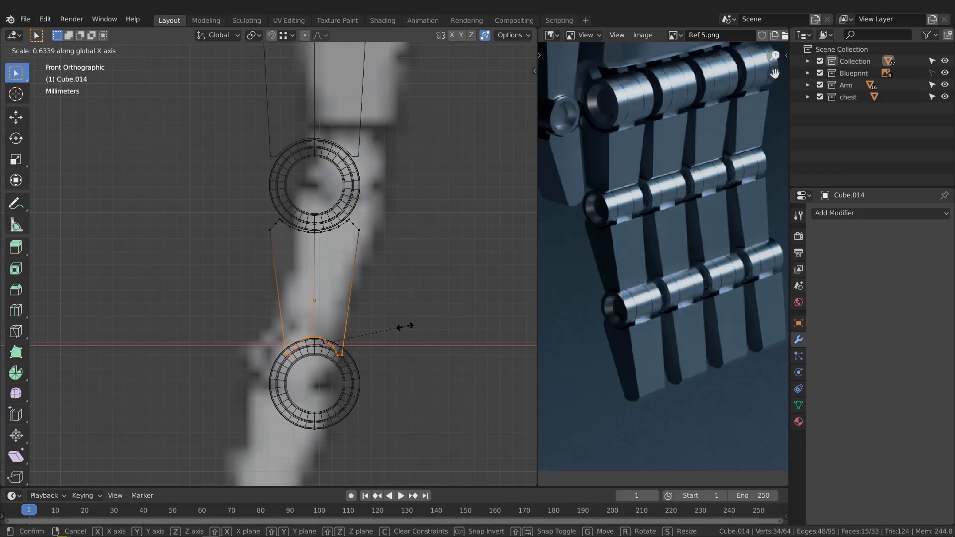
pyautogui.click(405, 326)
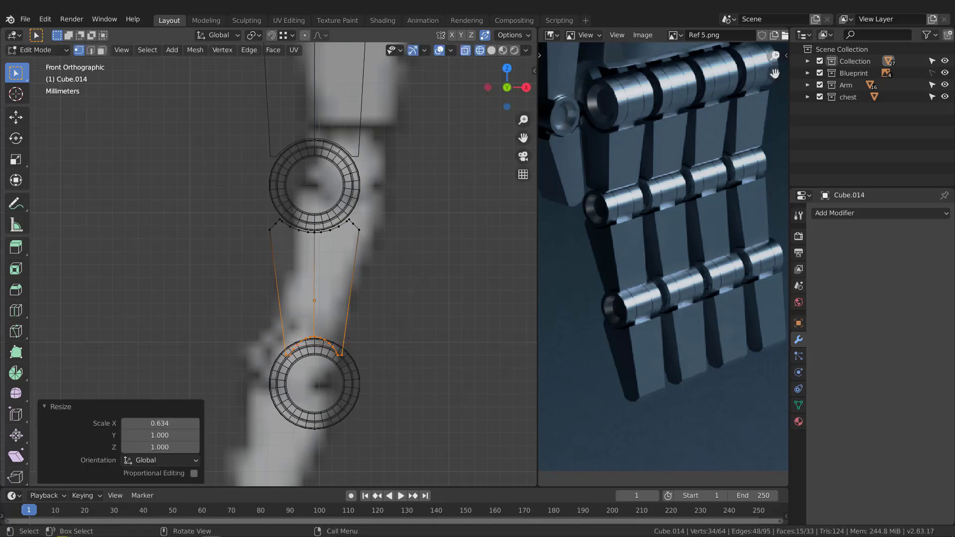
# Lower the block's bottom-end vertices about 0.035 cm along Z so they overlap the lowest discs.
pyautogui.press('g')
pyautogui.press('z')
pyautogui.click(406, 330)
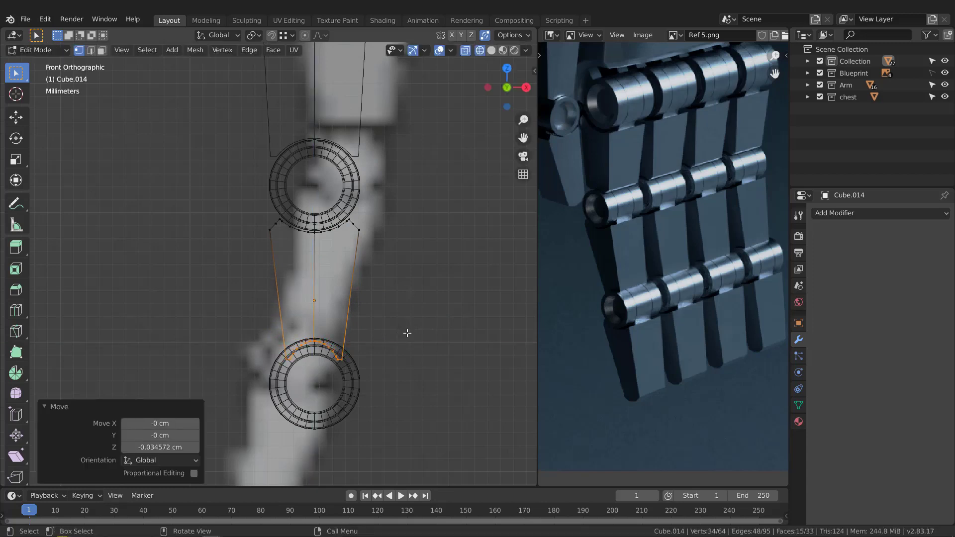
pyautogui.scroll(3, 299, 366)
pyautogui.scroll(1, 299, 366)
pyautogui.scroll(-5, 319, 348)
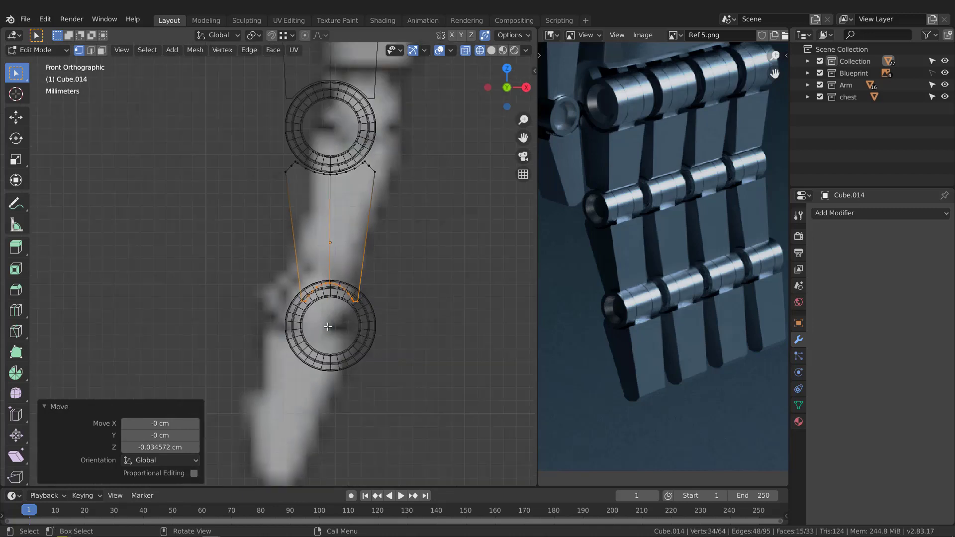
pyautogui.scroll(3, 335, 321)
pyautogui.press('Tab')
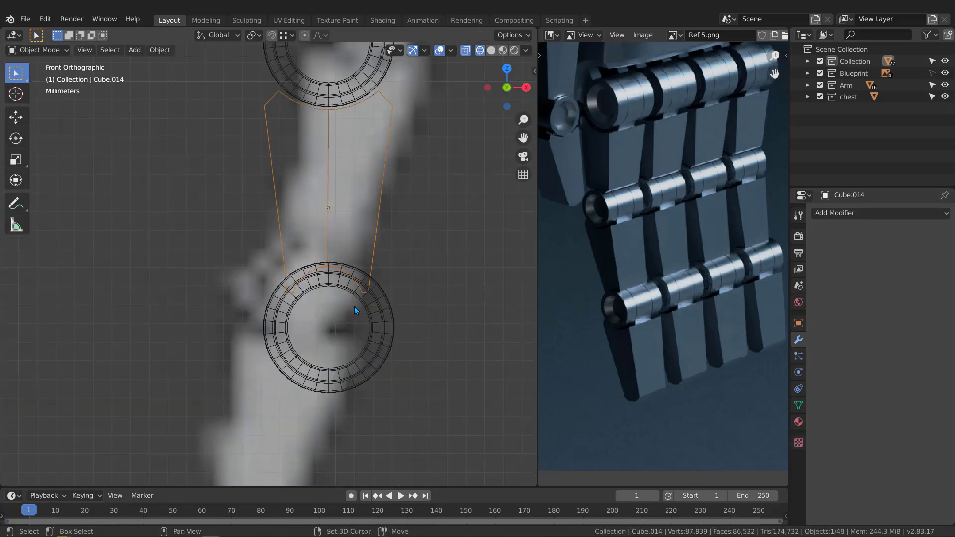
# Carve the block's lower end with a 40-subdivision circular Difference cut centred on the lowest disc and slightly larger than it.
pyautogui.keyDown('shift'); pyautogui.moveTo(354, 306); pyautogui.dragTo(322, 333, button='middle'); pyautogui.keyUp('shift')
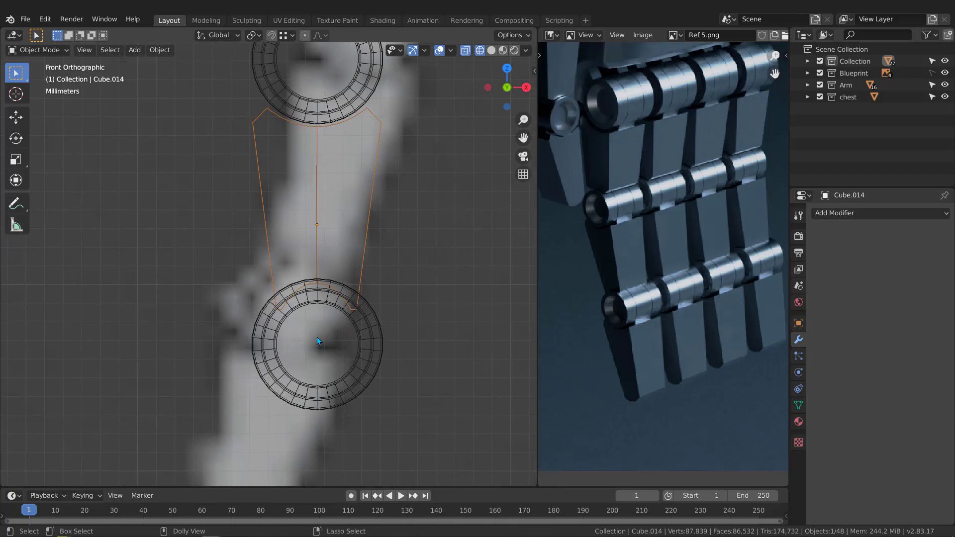
pyautogui.hotkey('ctrl', 'shift', 'x')
pyautogui.press('space')
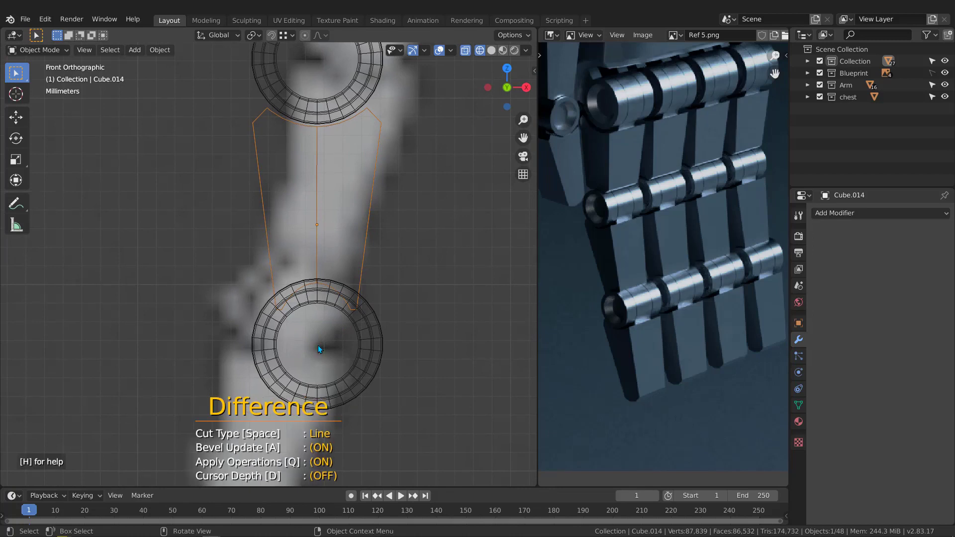
pyautogui.press('space')
pyautogui.moveTo(316, 346); pyautogui.dragTo(249, 217)
# Slice off the block's lower-left corner with a diagonal Difference line cut, and leave the carving tool.
pyautogui.scroll(3, 342, 288)
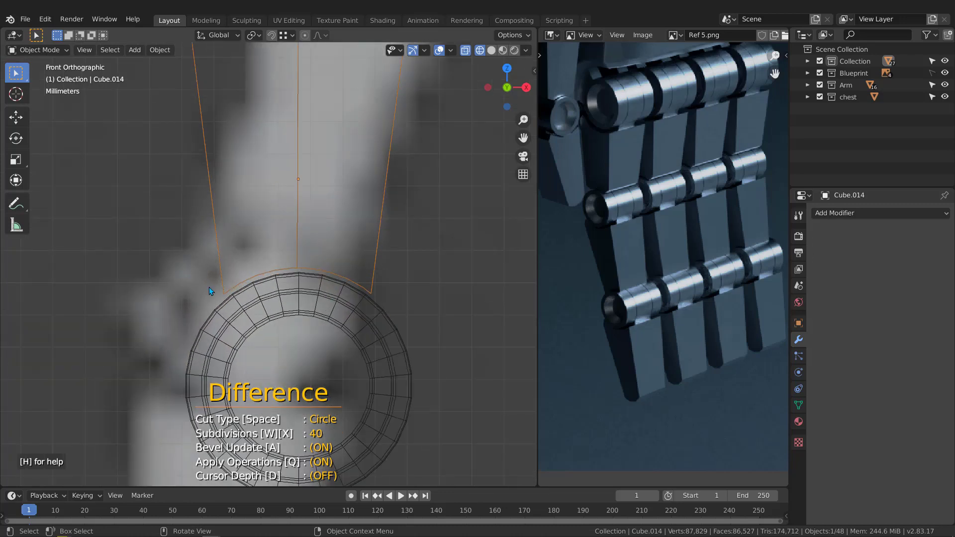
pyautogui.press('space')
pyautogui.press('space')
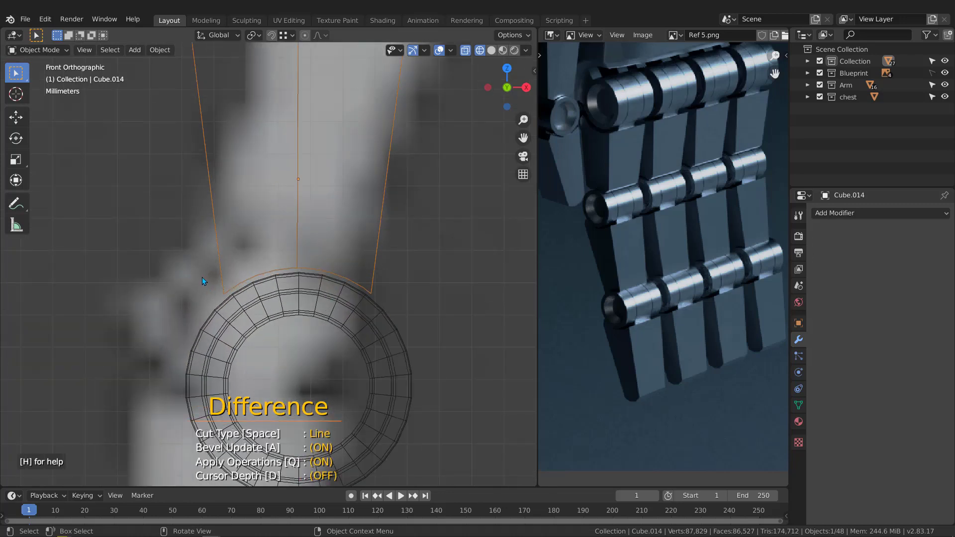
pyautogui.click(205, 258)
pyautogui.click(286, 313)
pyautogui.press('space')
pyautogui.scroll(-2, 293, 265)
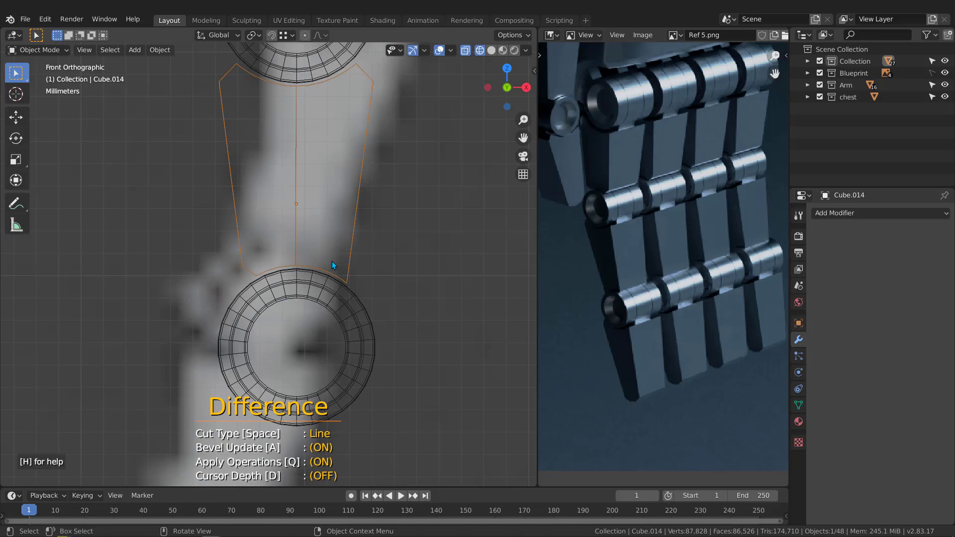
pyautogui.press('Escape')
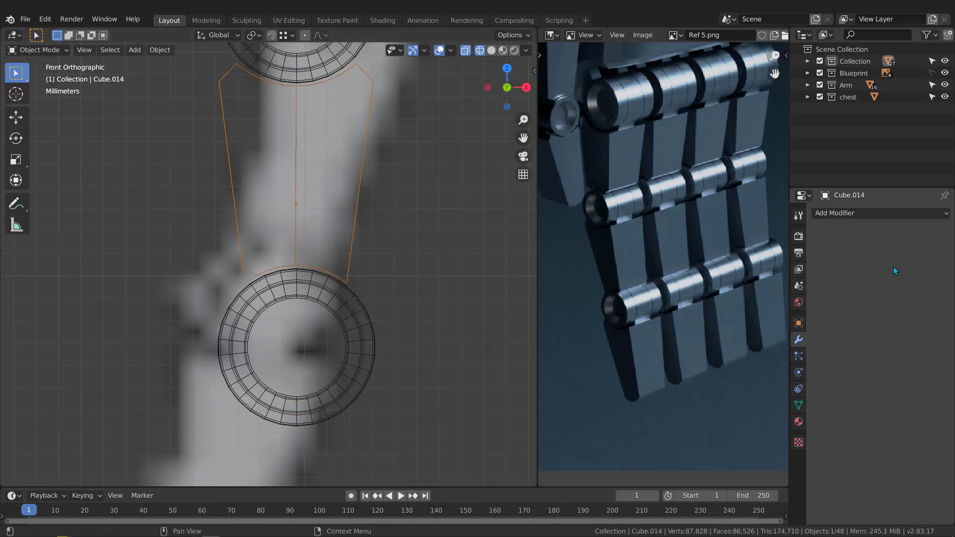
# Mirror the trimmed corner to the block's other side with an X Mirror modifier using Bisect and Flip, apply it, and restore solid shading.
pyautogui.click(846, 213)
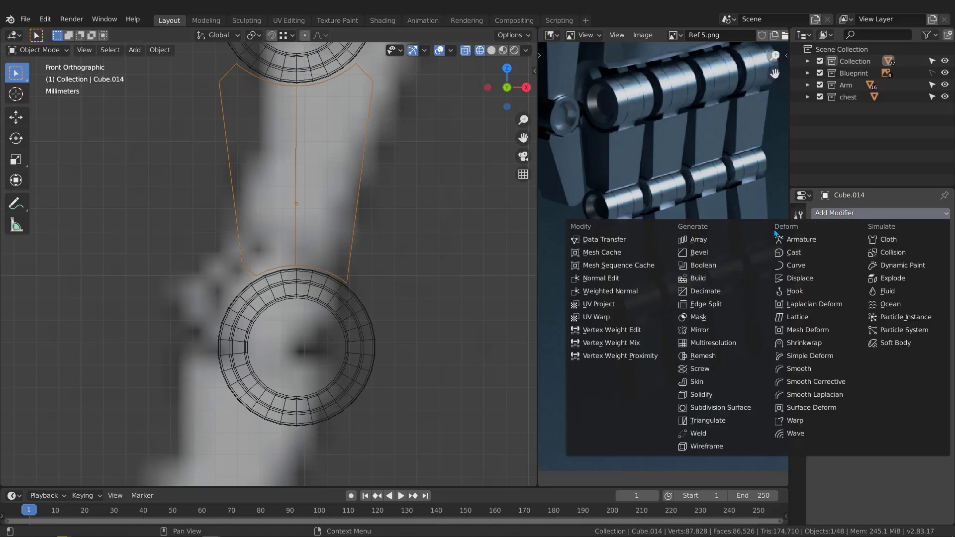
pyautogui.click(709, 328)
pyautogui.click(864, 276)
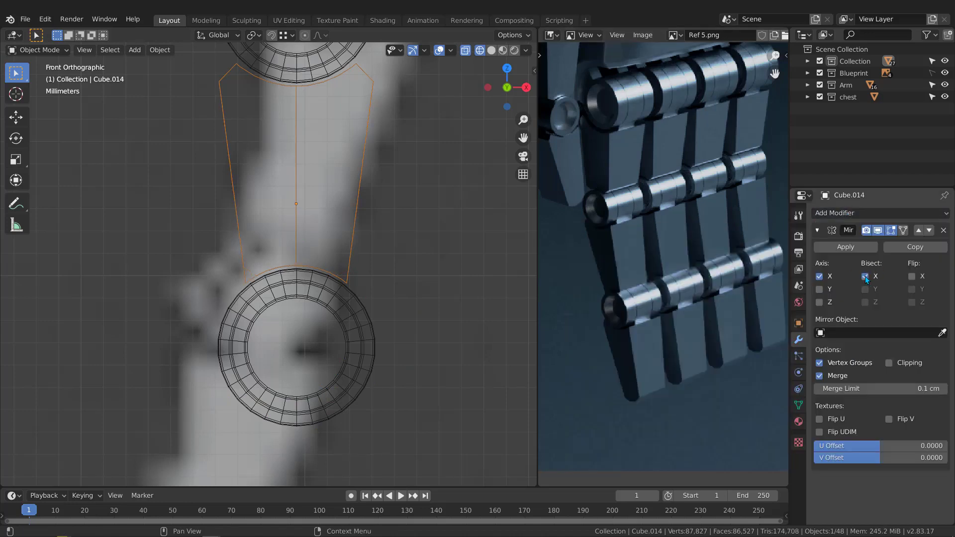
pyautogui.click(914, 276)
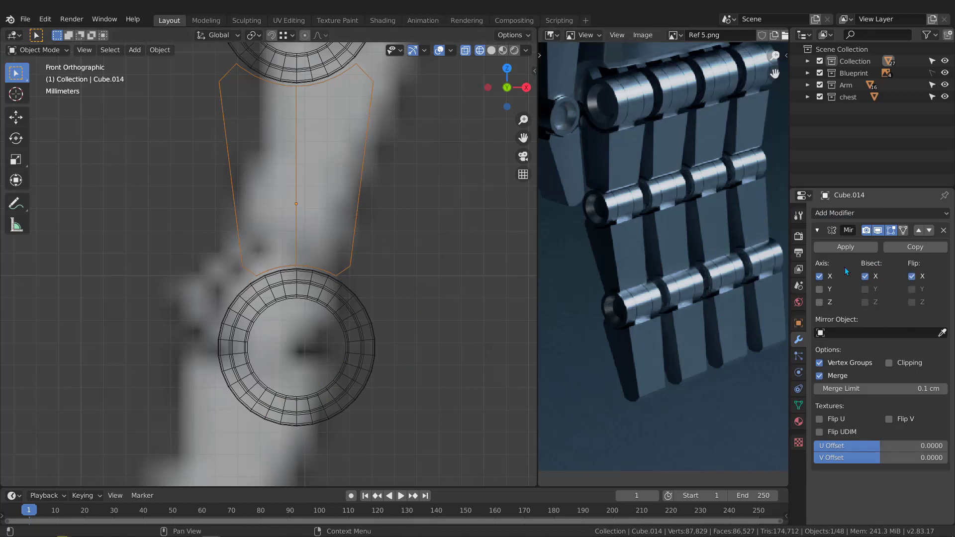
pyautogui.click(834, 249)
pyautogui.scroll(-5, 273, 217)
pyautogui.scroll(-4, 303, 302)
pyautogui.moveTo(272, 214)
pyautogui.keyDown('shift'); pyautogui.mouseDown(button='middle')
pyautogui.moveTo(303, 301)
pyautogui.moveTo(368, 306)
pyautogui.mouseUp(button='middle'); pyautogui.keyUp('shift')
pyautogui.hotkey('shift', 'z')
pyautogui.moveTo(286, 292); pyautogui.dragTo(267, 299, button='middle')
pyautogui.scroll(4, 301, 294)
pyautogui.press('KP_1')
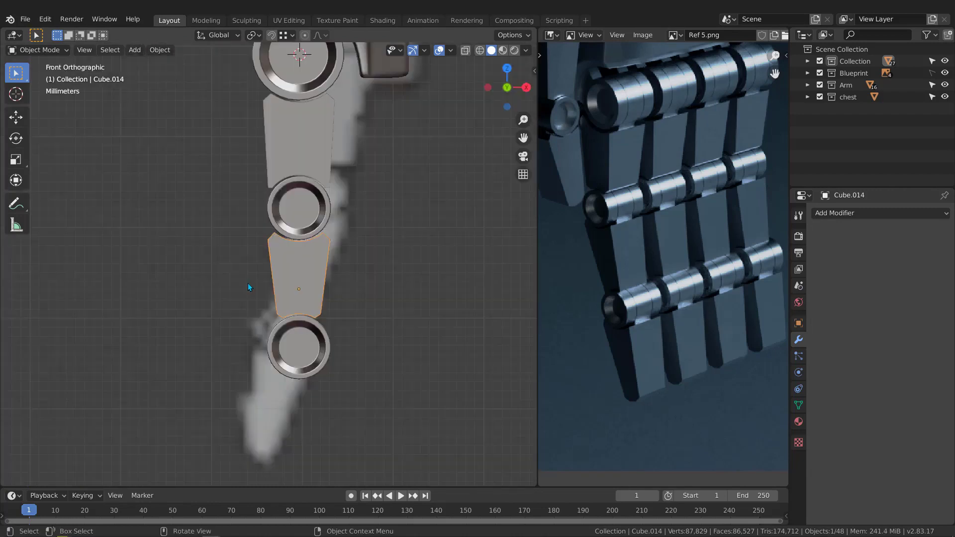
# Duplicate the lower finger block and move the copy down about 1.53 cm along Z, beneath the lowest disc joint.
pyautogui.hotkey('shift', 'd')
pyautogui.press('z')
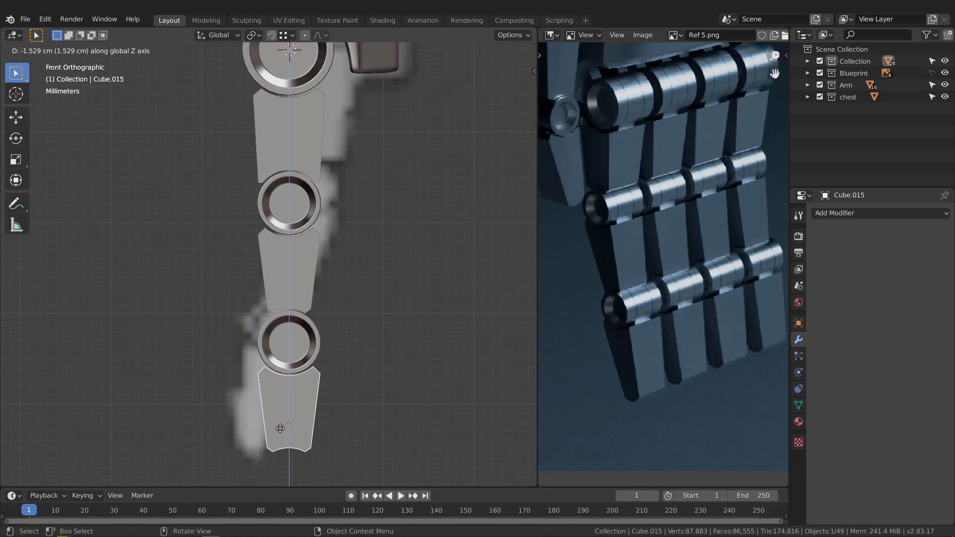
pyautogui.click(280, 428)
pyautogui.press('KP_5')
pyautogui.moveTo(281, 446); pyautogui.dragTo(282, 413, button='middle')
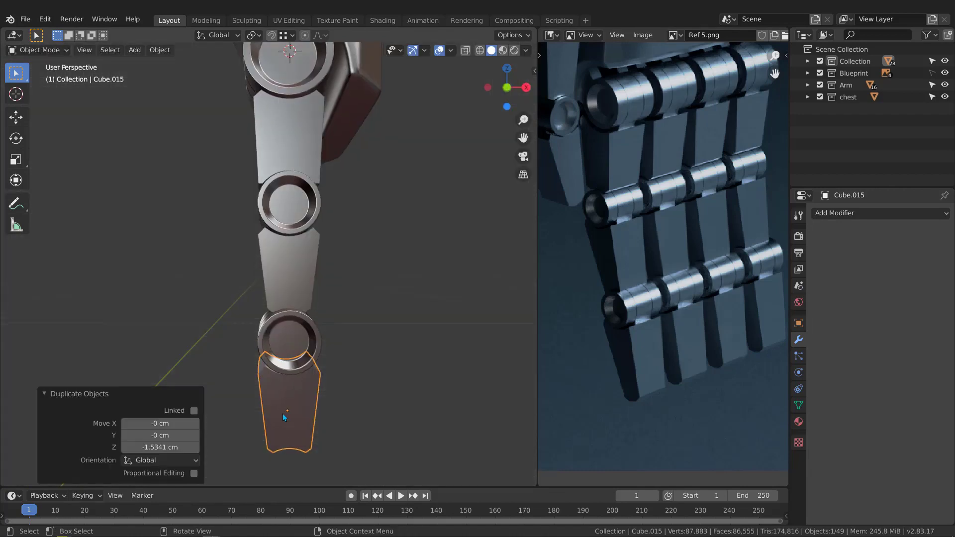
pyautogui.press('KP_1')
pyautogui.scroll(-3, 330, 307)
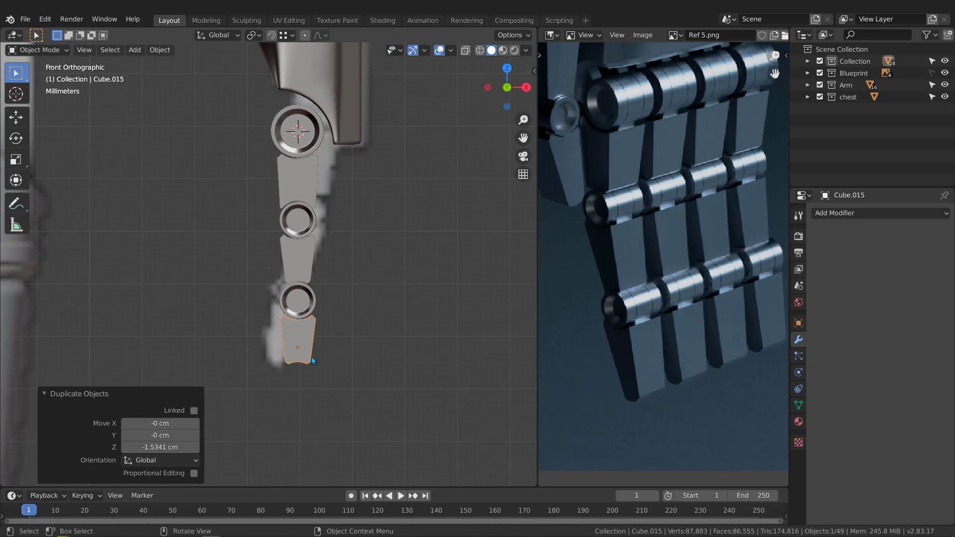
# In wireframe view, select the new block's curved lower end and lower it about 0.586 cm along Z to lengthen the fingertip.
pyautogui.press('Tab')
pyautogui.press('z')
pyautogui.click(220, 374)
pyautogui.scroll(3, 249, 383)
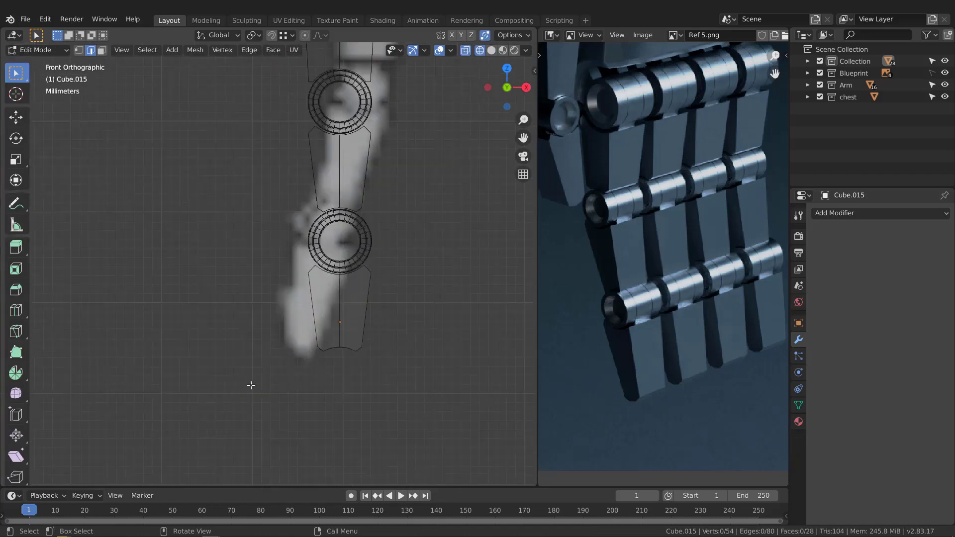
pyautogui.keyDown('alt'); pyautogui.click(340, 350); pyautogui.keyUp('alt')
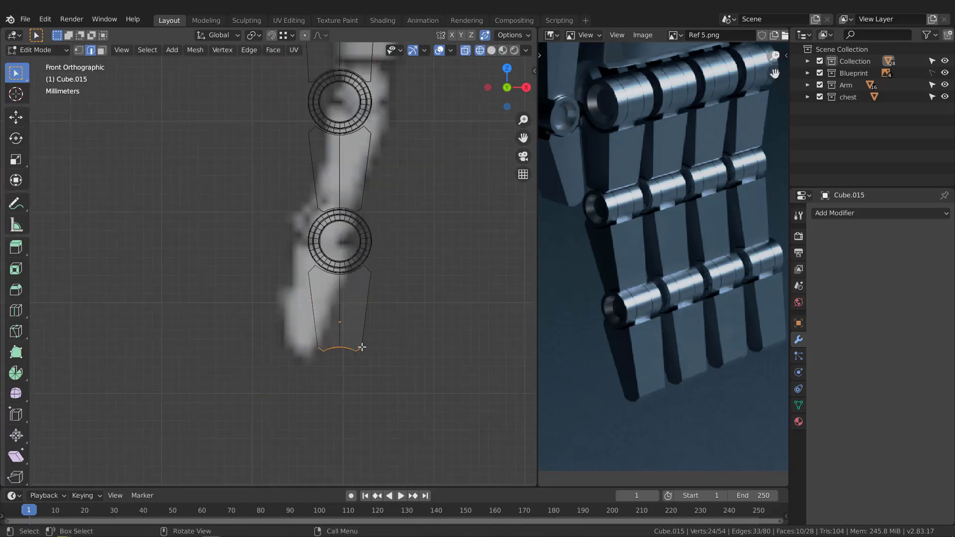
pyautogui.press('g')
pyautogui.press('z')
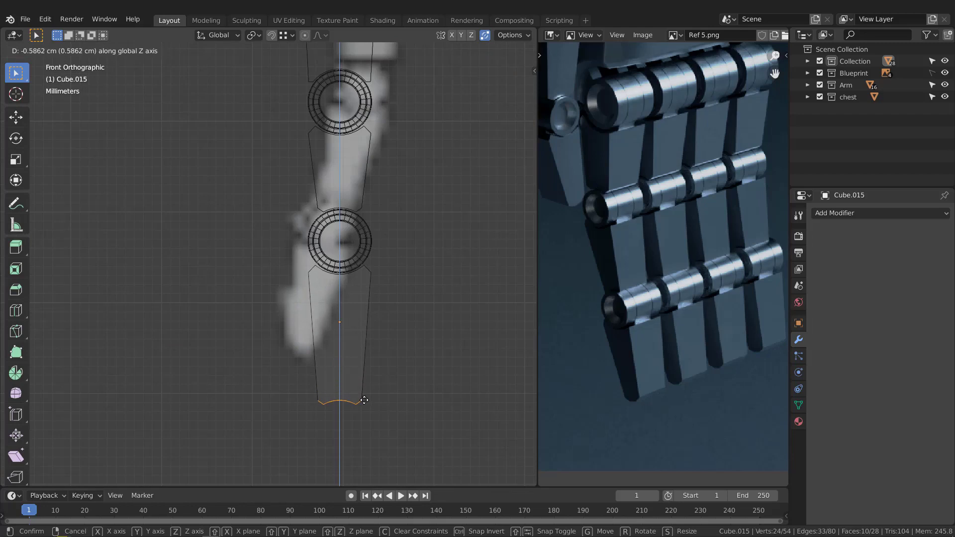
pyautogui.click(364, 400)
pyautogui.scroll(3, 364, 400)
pyautogui.keyDown('shift'); pyautogui.moveTo(327, 388); pyautogui.dragTo(330, 359, button='middle'); pyautogui.keyUp('shift')
pyautogui.scroll(-2, 331, 359)
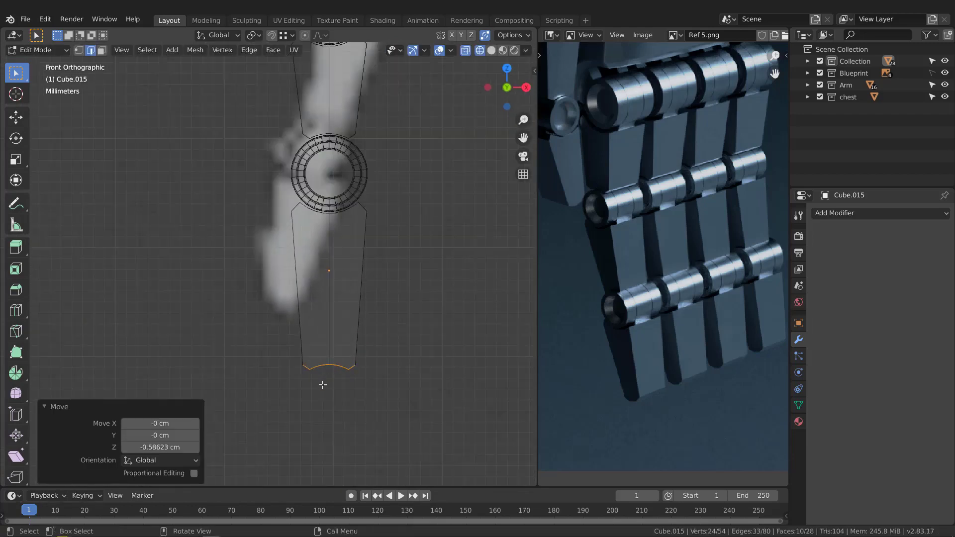
# Cut the fingertip's curved lower end off flat with a rectangular Difference cut, and return to editing its mesh.
pyautogui.press('Tab')
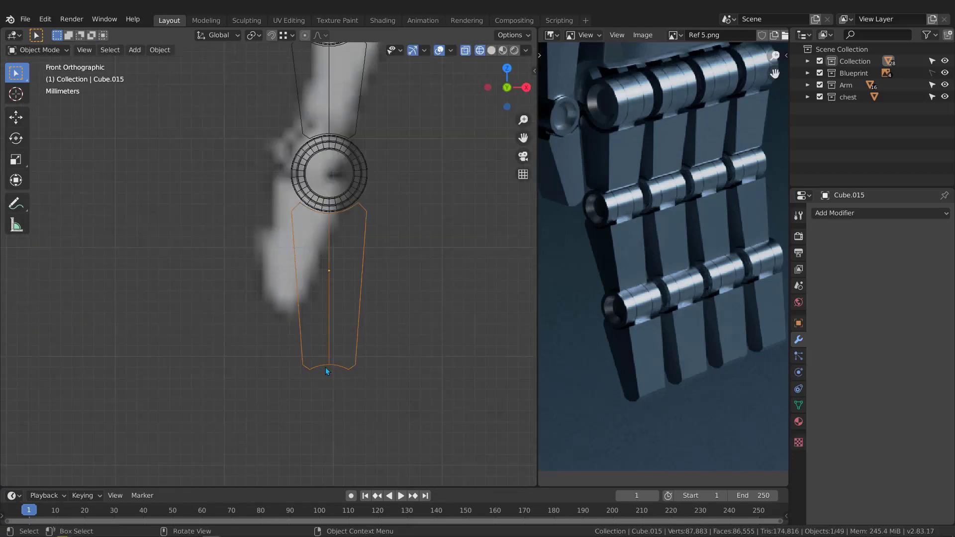
pyautogui.moveTo(283, 391); pyautogui.dragTo(413, 351)
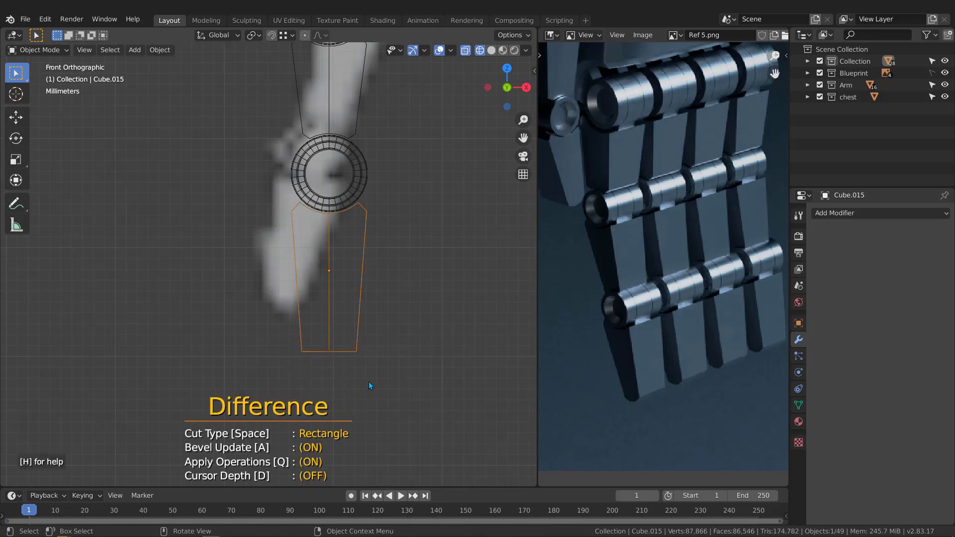
pyautogui.scroll(2, 332, 342)
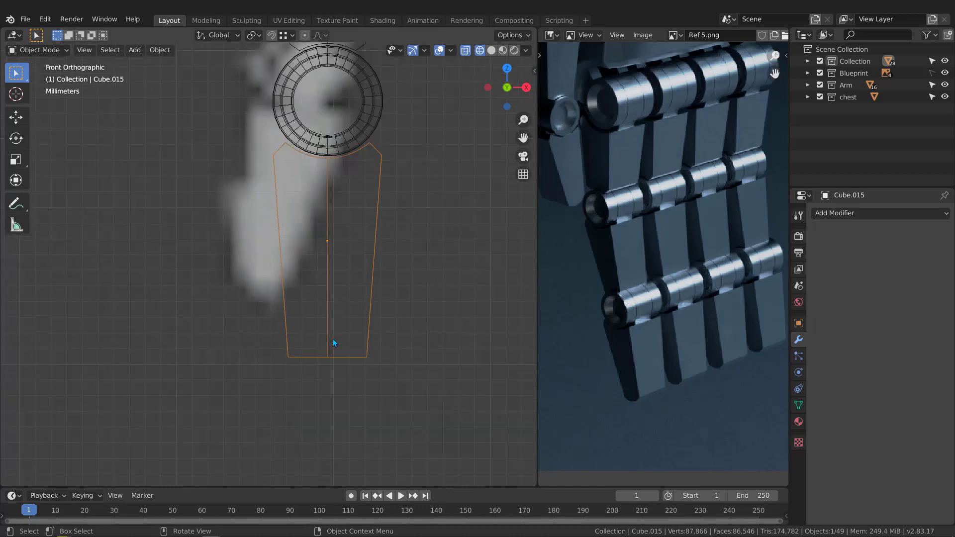
pyautogui.scroll(-2, 332, 342)
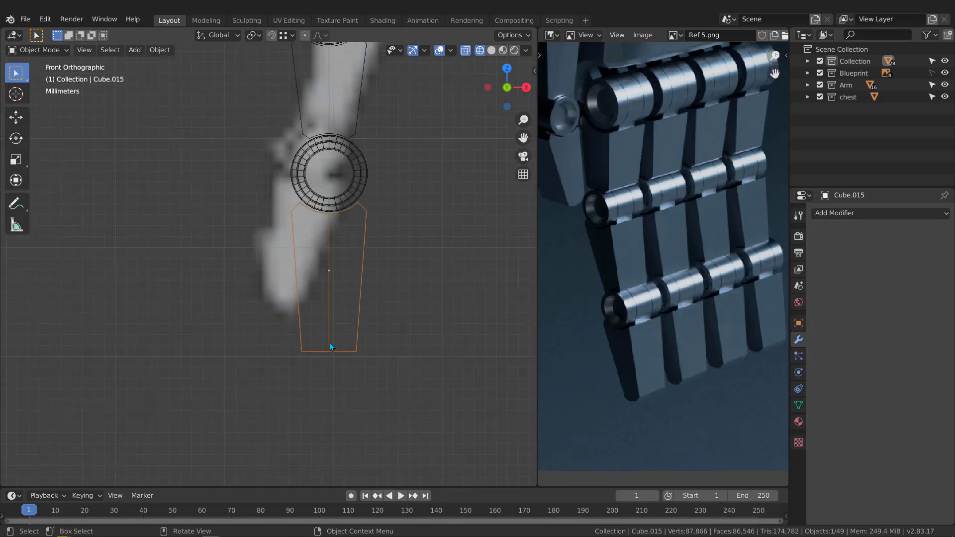
pyautogui.scroll(2, 331, 347)
pyautogui.press('Tab')
pyautogui.moveTo(333, 344); pyautogui.dragTo(315, 385)
pyautogui.press('1')
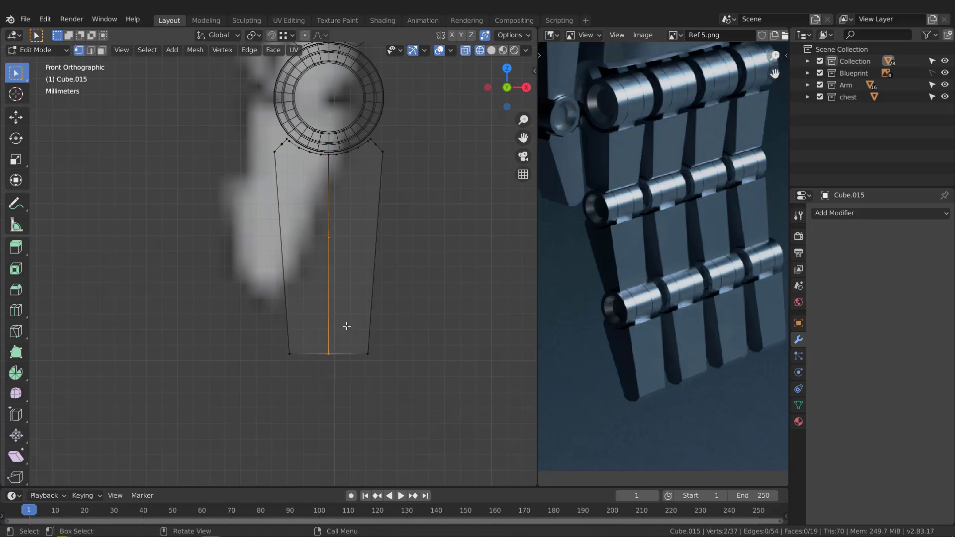
pyautogui.press('g')
pyautogui.press('z')
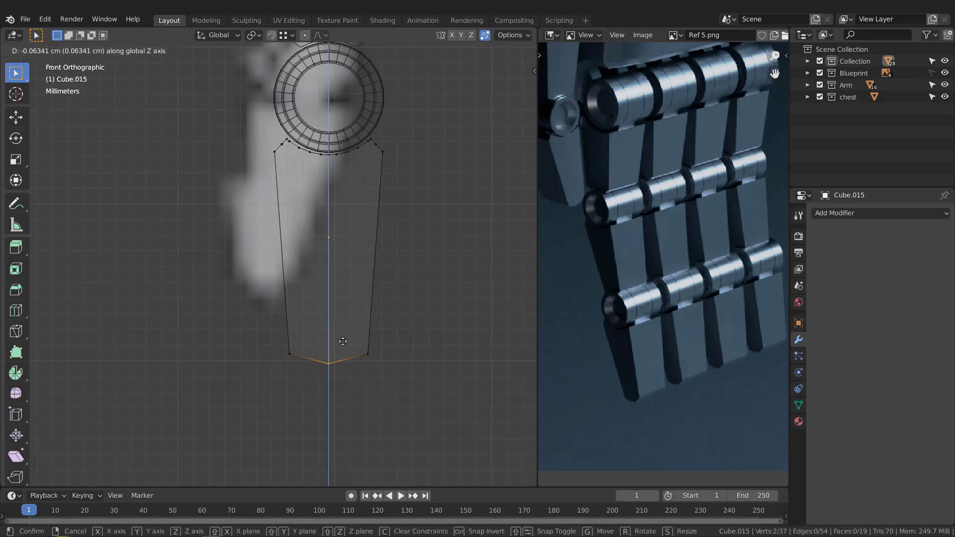
pyautogui.rightClick(343, 351)
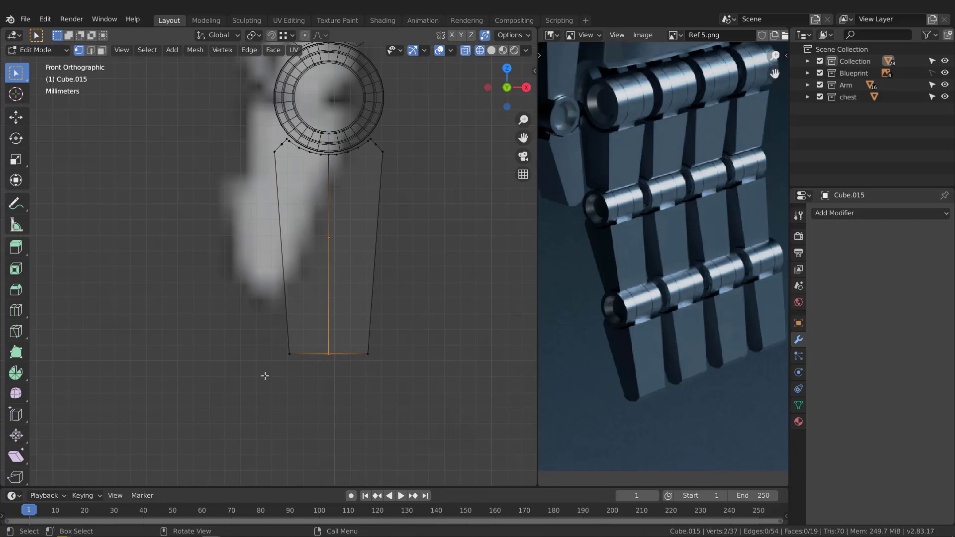
# Slide the stray vertex beside the fingertip's bottom corner fully onto that corner, factor 1.000, and select the bottom's two opposite depth-wise edges.
pyautogui.moveTo(264, 375); pyautogui.dragTo(300, 341)
pyautogui.moveTo(300, 342); pyautogui.dragTo(277, 346, button='middle')
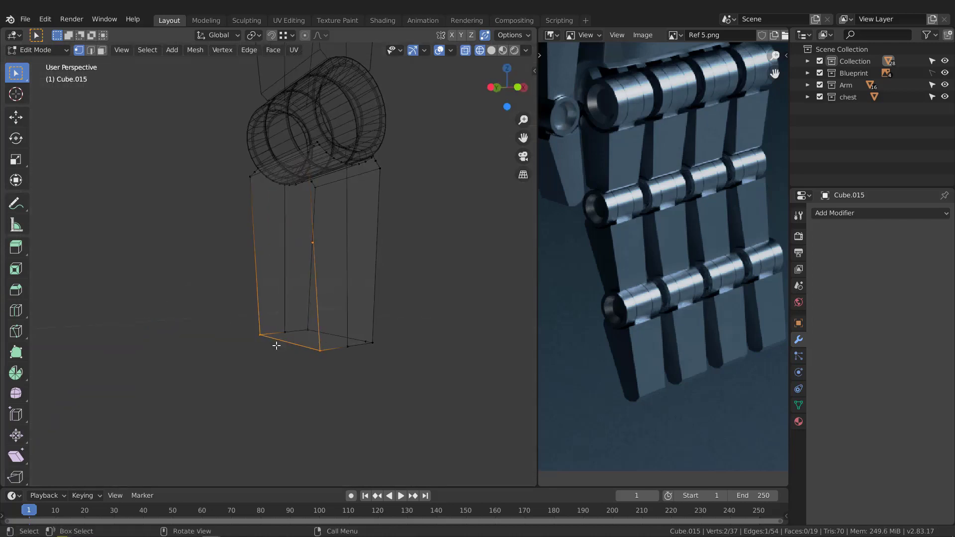
pyautogui.press('2')
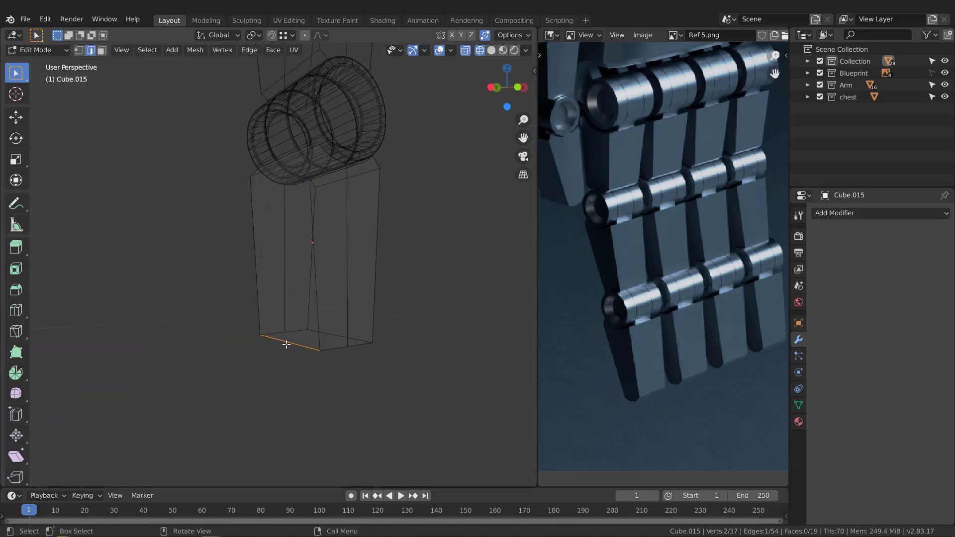
pyautogui.moveTo(399, 335); pyautogui.dragTo(308, 345, button='middle')
pyautogui.scroll(4, 328, 369)
pyautogui.press('1')
pyautogui.click(273, 378)
pyautogui.hotkey('shift', 'v')
pyautogui.click(197, 405)
pyautogui.scroll(-2, 271, 356)
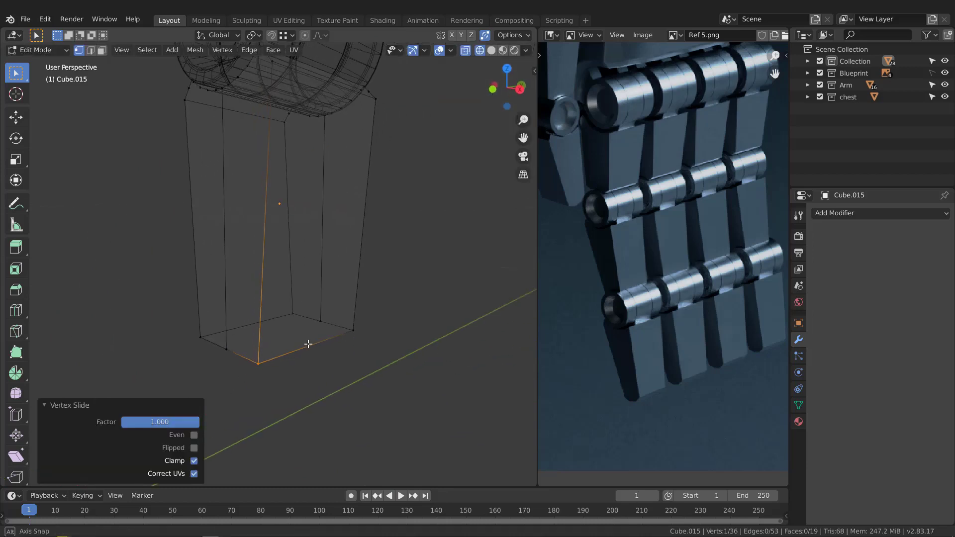
pyautogui.press('2')
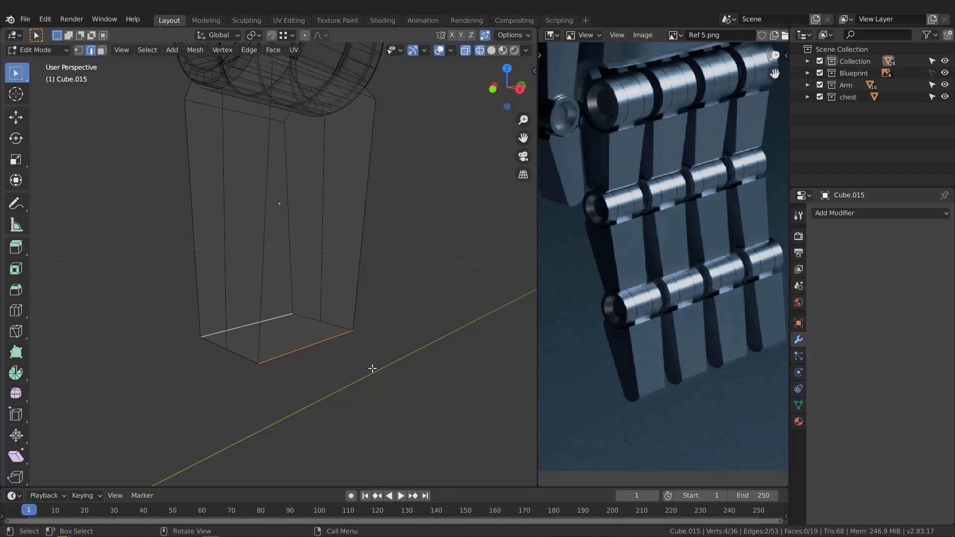
pyautogui.hotkey('ctrl', 'b')
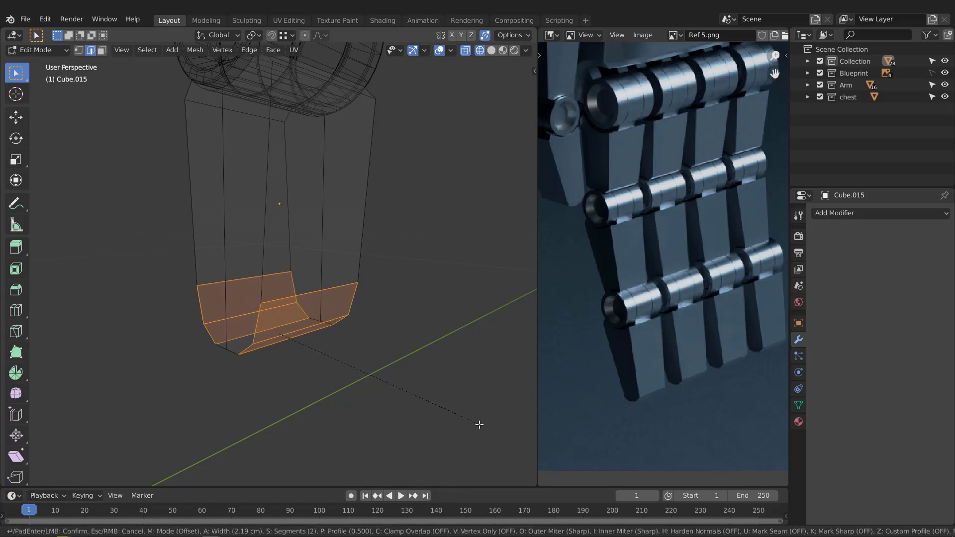
pyautogui.scroll(3, 479, 425)
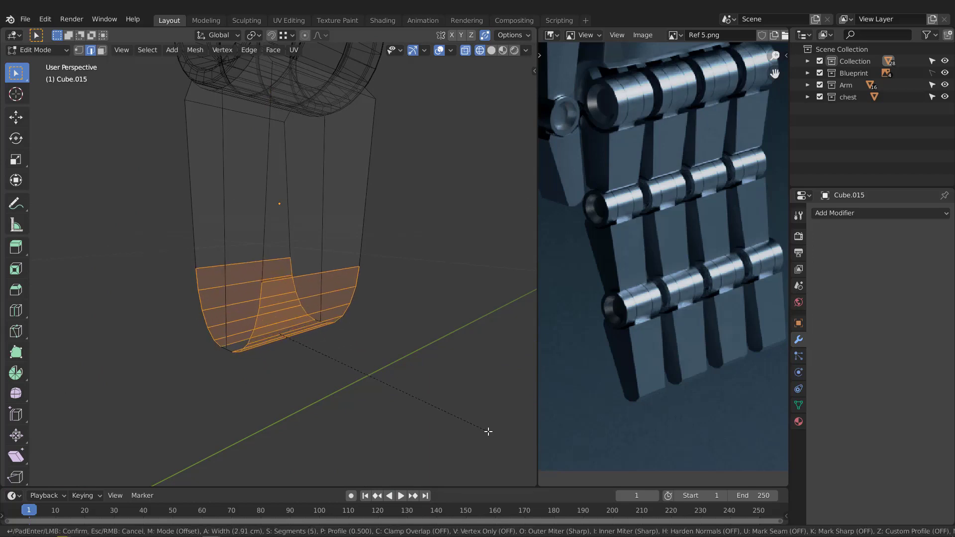
pyautogui.rightClick(488, 431)
pyautogui.moveTo(291, 289)
pyautogui.mouseDown(button='middle')
pyautogui.moveTo(347, 286)
pyautogui.moveTo(297, 286)
pyautogui.mouseUp(button='middle')
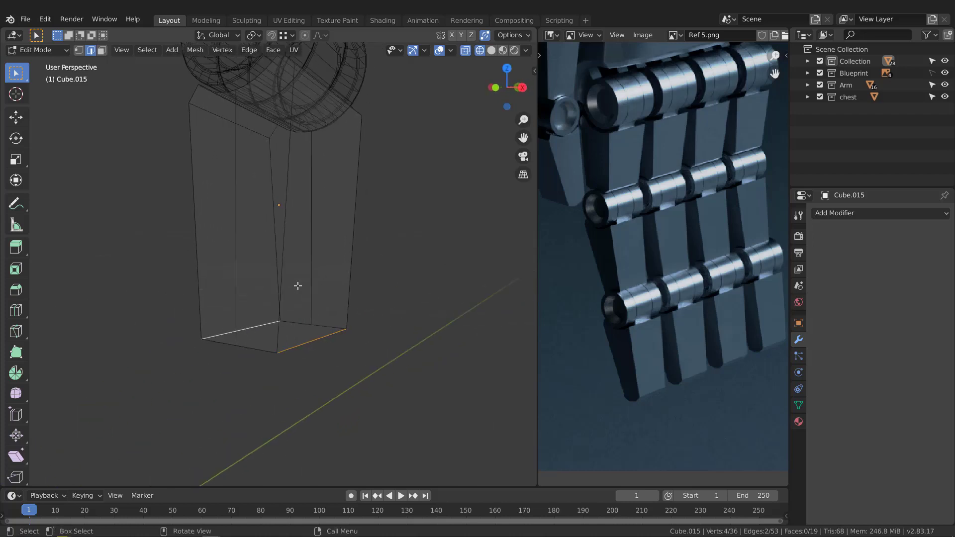
# Apply the fingertip block's scale and return to editing its mesh.
pyautogui.press('Tab')
pyautogui.hotkey('ctrl', 'a')
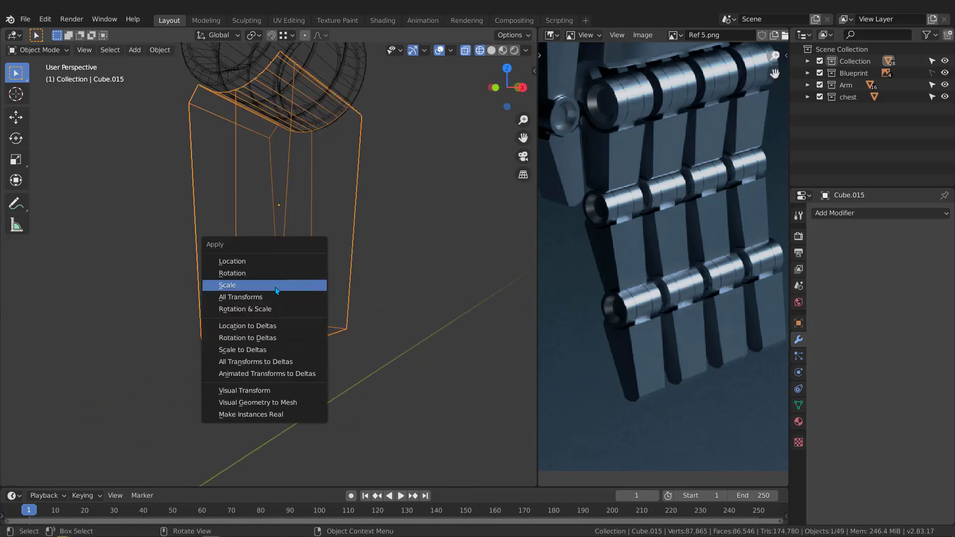
pyautogui.click(275, 288)
pyautogui.press('Tab')
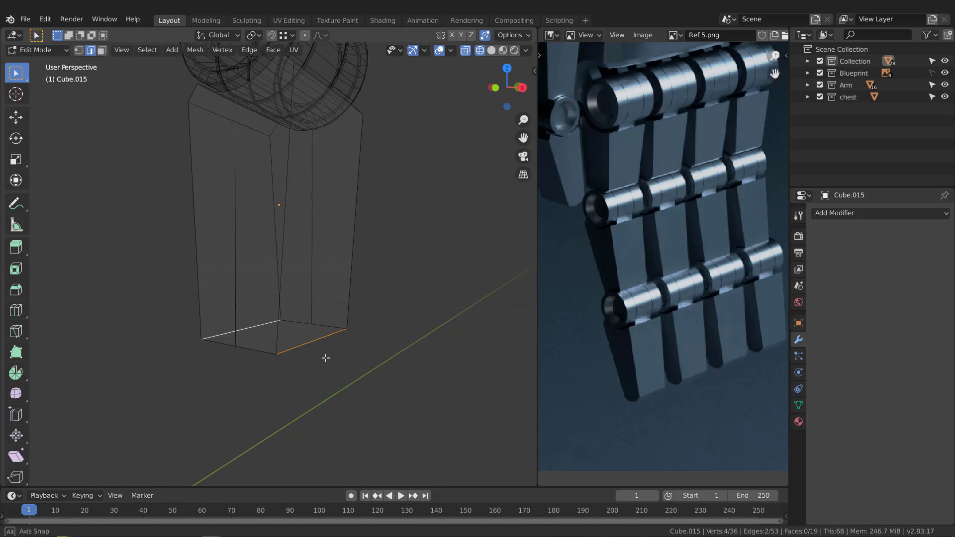
# Round the fingertip's two selected bottom edges with a bevel about 0.217 cm wide and 5 segments, and restore solid shading.
pyautogui.hotkey('ctrl', 'b')
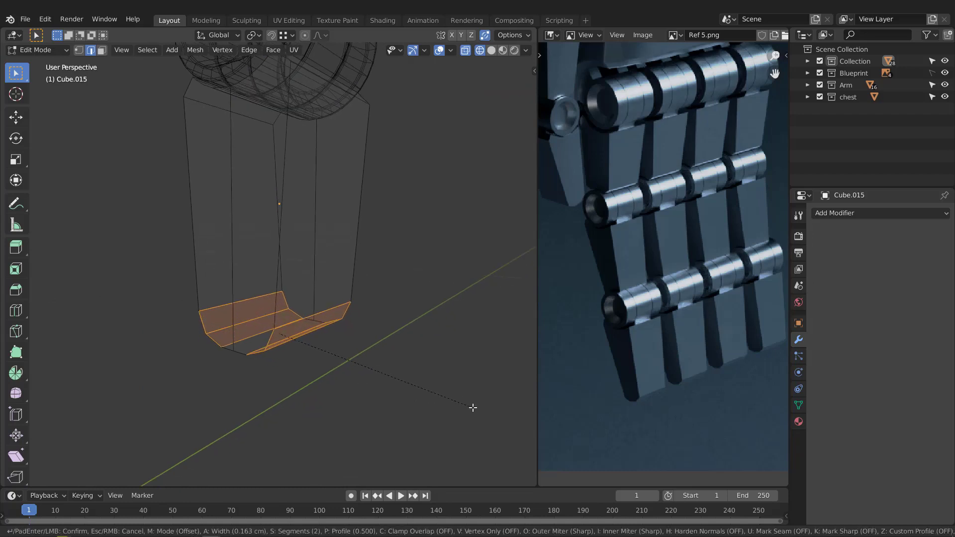
pyautogui.scroll(3, 475, 412)
pyautogui.scroll(2, 481, 415)
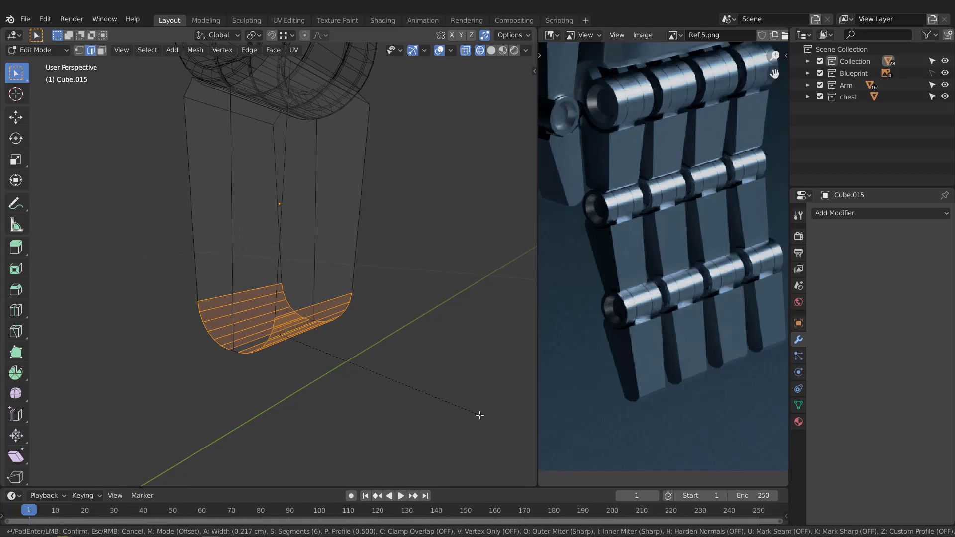
pyautogui.scroll(-1, 479, 415)
pyautogui.click(479, 415)
pyautogui.moveTo(348, 342)
pyautogui.mouseDown(button='middle')
pyautogui.moveTo(473, 347)
pyautogui.moveTo(411, 390)
pyautogui.moveTo(381, 327)
pyautogui.moveTo(286, 345)
pyautogui.moveTo(312, 322)
pyautogui.moveTo(467, 319)
pyautogui.moveTo(390, 291)
pyautogui.moveTo(298, 319)
pyautogui.moveTo(244, 314)
pyautogui.moveTo(257, 297)
pyautogui.moveTo(333, 300)
pyautogui.moveTo(252, 312)
pyautogui.mouseUp(button='middle')
pyautogui.press('Tab')
pyautogui.scroll(-2, 287, 346)
pyautogui.hotkey('shift', 'z')
pyautogui.scroll(-1, 327, 303)
pyautogui.scroll(2, 252, 312)
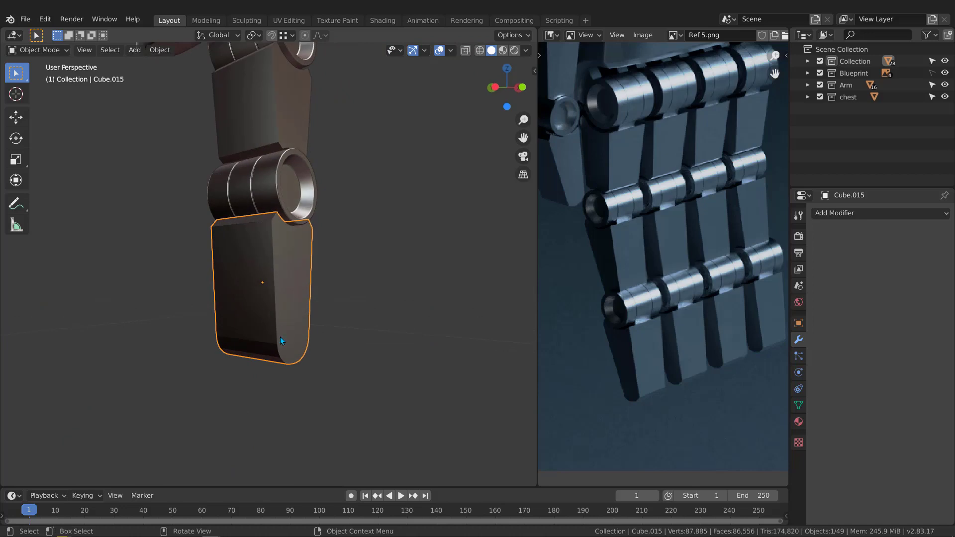
pyautogui.scroll(3, 279, 337)
# Connect the corner vertices where the rounding starts with an edge across both the front and back faces of the fingertip.
pyautogui.press('Tab')
pyautogui.moveTo(278, 349); pyautogui.dragTo(268, 347, button='middle')
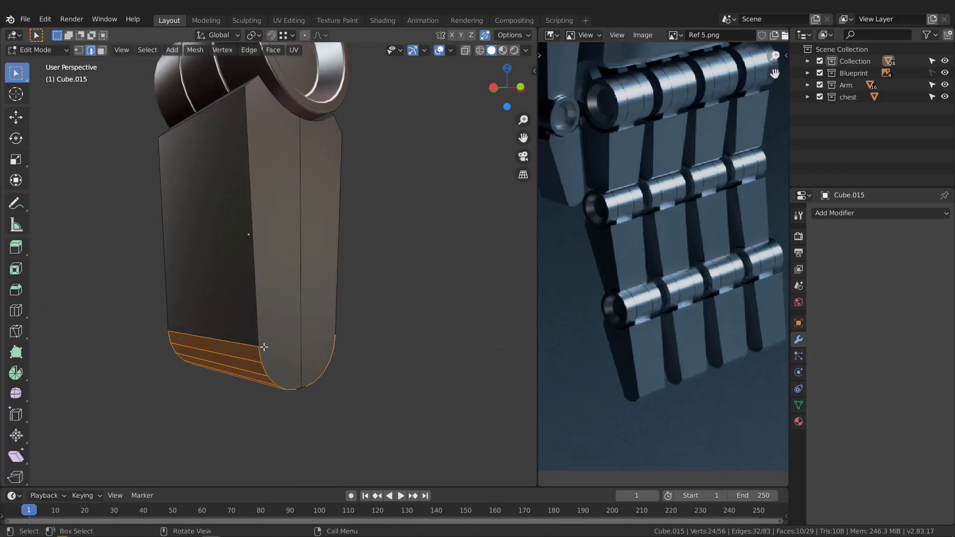
pyautogui.press('1')
pyautogui.click(259, 346)
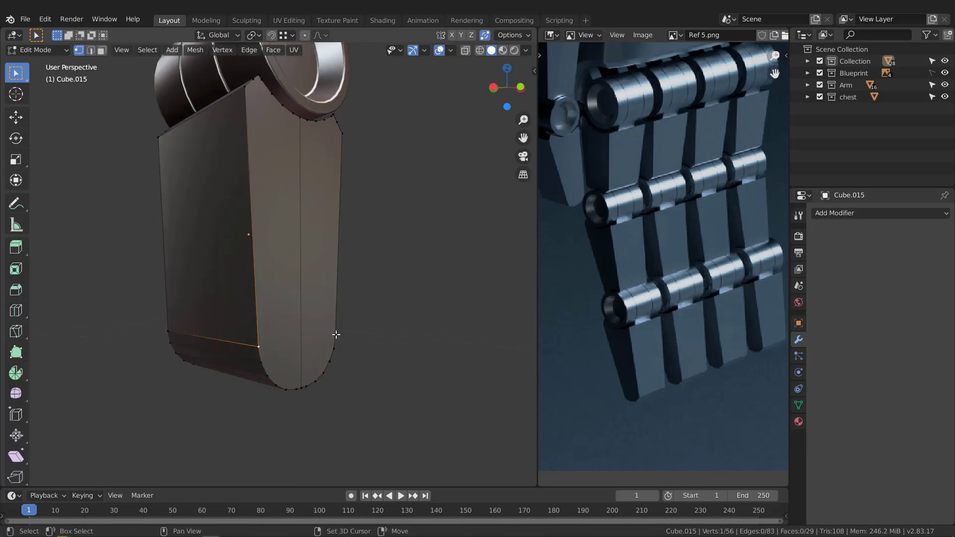
pyautogui.moveTo(342, 339); pyautogui.dragTo(262, 348, button='middle')
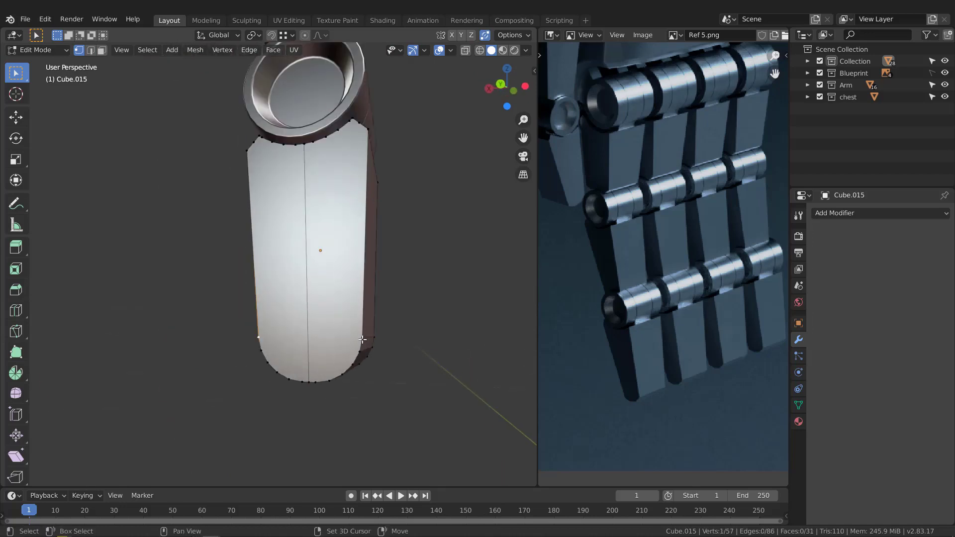
pyautogui.scroll(-2, 332, 282)
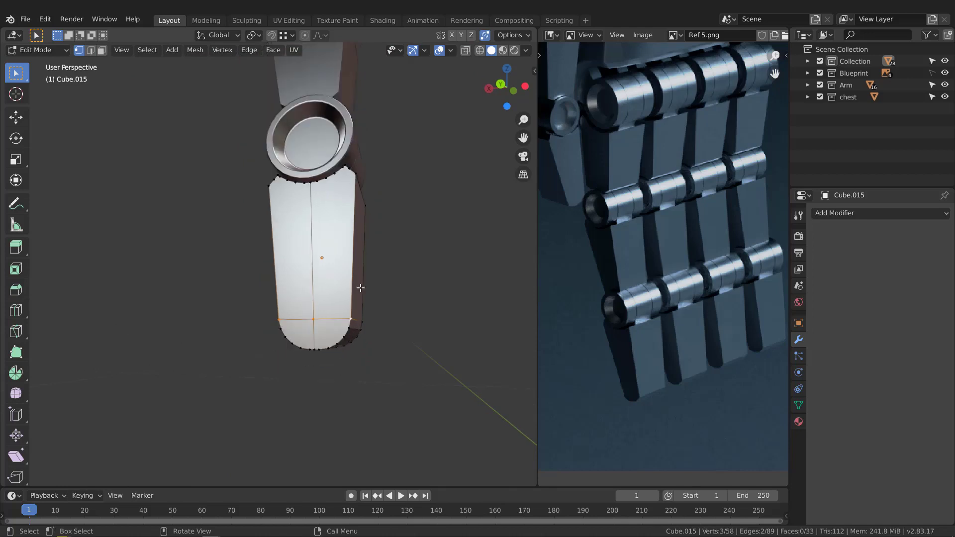
pyautogui.moveTo(360, 288); pyautogui.dragTo(250, 302, button='middle')
pyautogui.scroll(-3, 250, 302)
pyautogui.moveTo(258, 379); pyautogui.dragTo(404, 304)
pyautogui.moveTo(403, 304); pyautogui.dragTo(438, 335, button='middle')
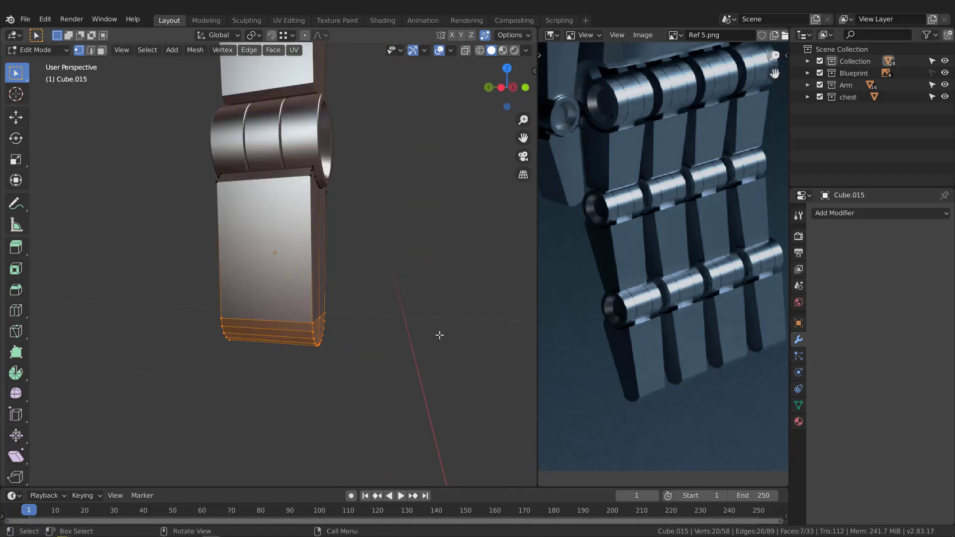
pyautogui.press('s')
pyautogui.press('x')
pyautogui.press('y')
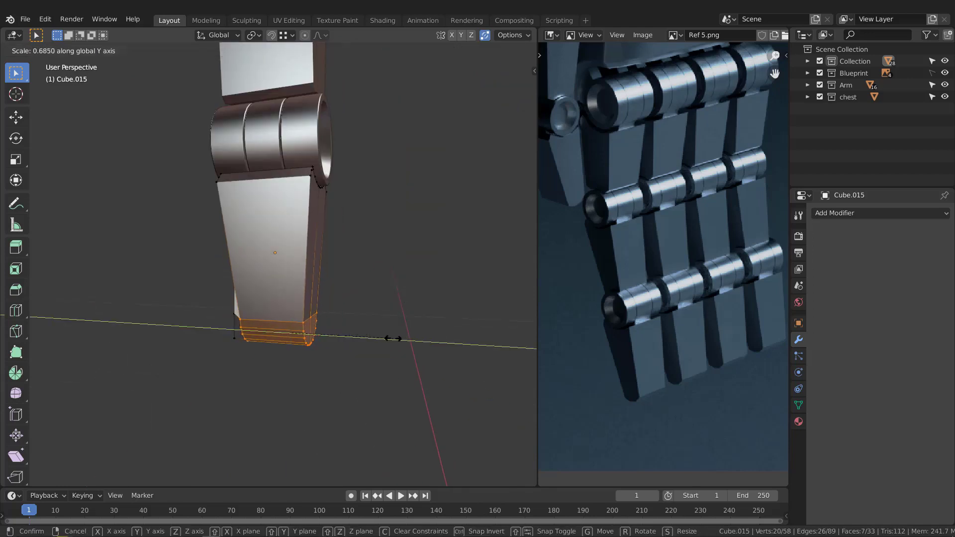
pyautogui.rightClick(386, 338)
# Select the fingertip's entire rounded bottom, front and back, in wireframe, narrow it along Y to about 0.717, and restore solid shading.
pyautogui.press('z')
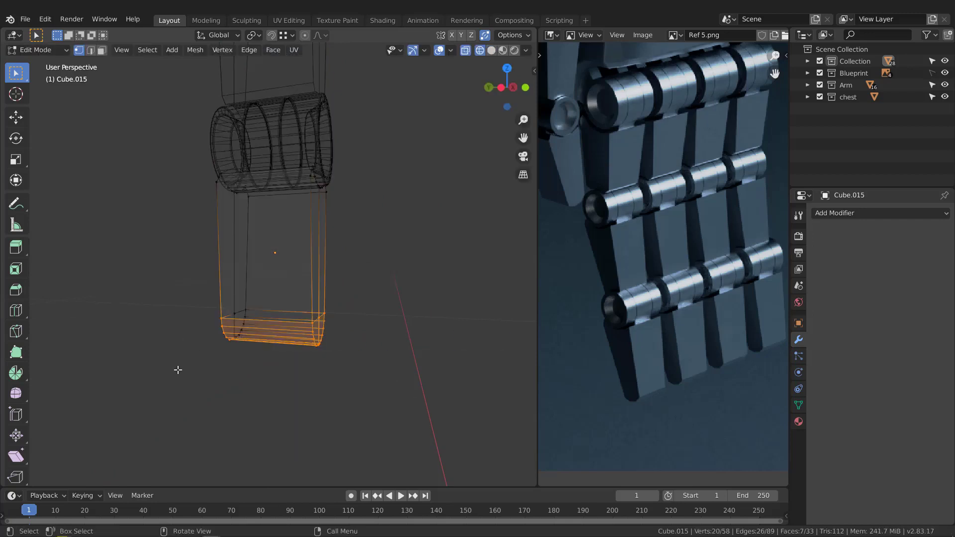
pyautogui.moveTo(174, 389); pyautogui.dragTo(395, 286)
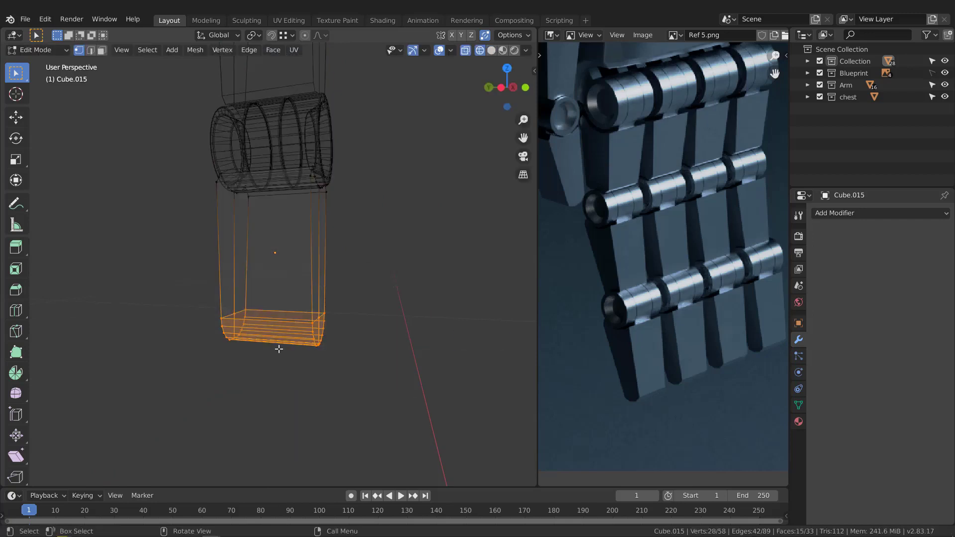
pyautogui.press('s')
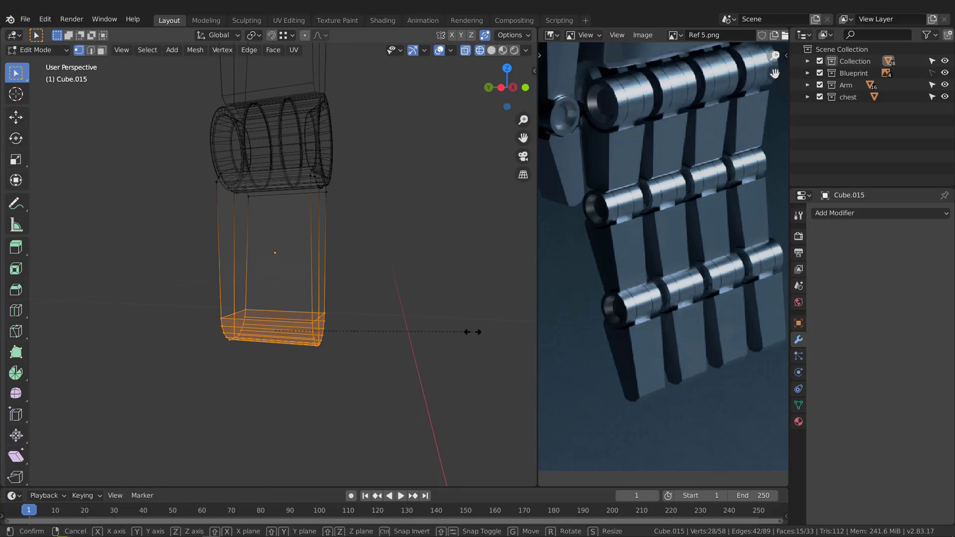
pyautogui.press('y')
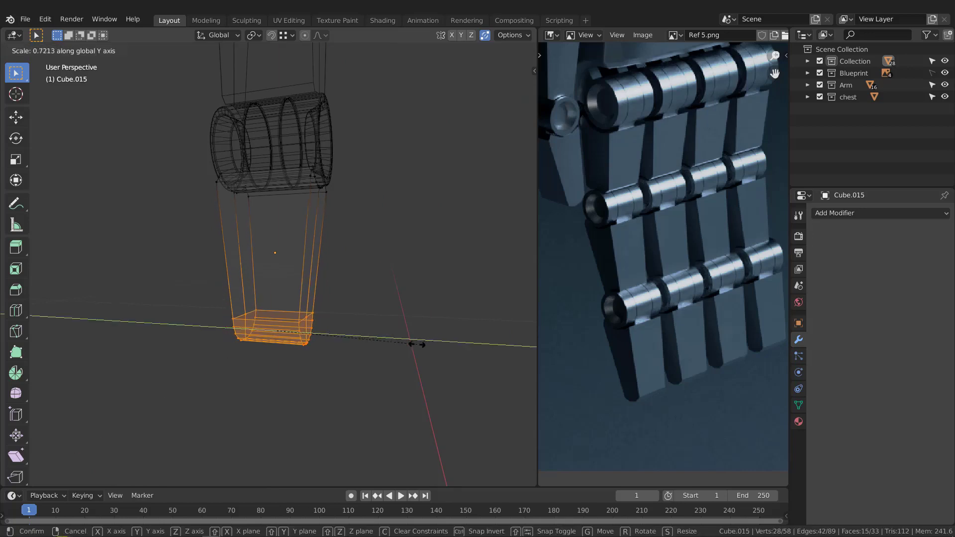
pyautogui.click(415, 345)
pyautogui.moveTo(309, 311)
pyautogui.mouseDown(button='middle')
pyautogui.moveTo(290, 304)
pyautogui.moveTo(297, 312)
pyautogui.mouseUp(button='middle')
pyautogui.press('s')
pyautogui.rightClick(402, 319)
pyautogui.moveTo(401, 318)
pyautogui.mouseDown(button='middle')
pyautogui.moveTo(206, 317)
pyautogui.moveTo(420, 320)
pyautogui.moveTo(246, 313)
pyautogui.mouseUp(button='middle')
pyautogui.hotkey('shift', 'z')
# Widen the fingertip's bottom end along Y by about 1.224 against the side reference and leave mesh editing.
pyautogui.press('KP_3')
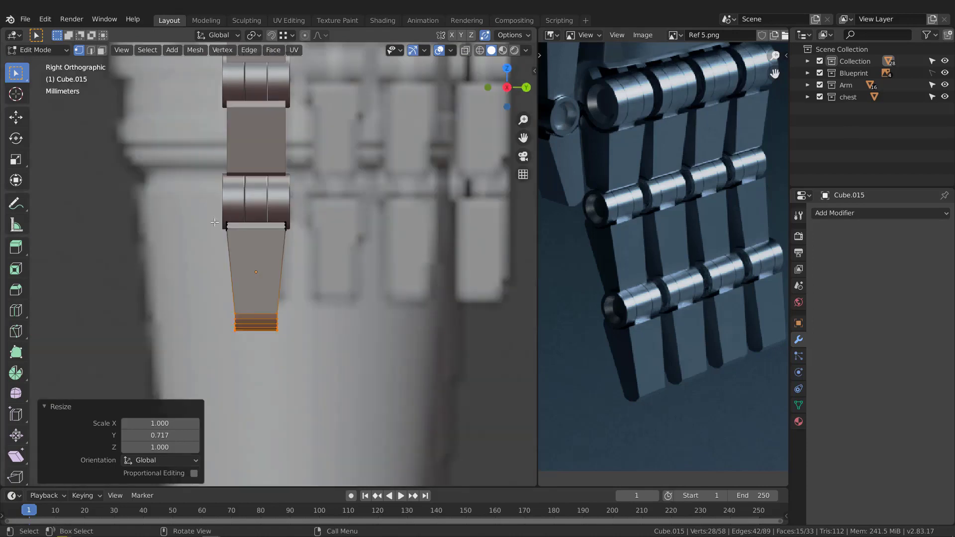
pyautogui.scroll(5, 231, 318)
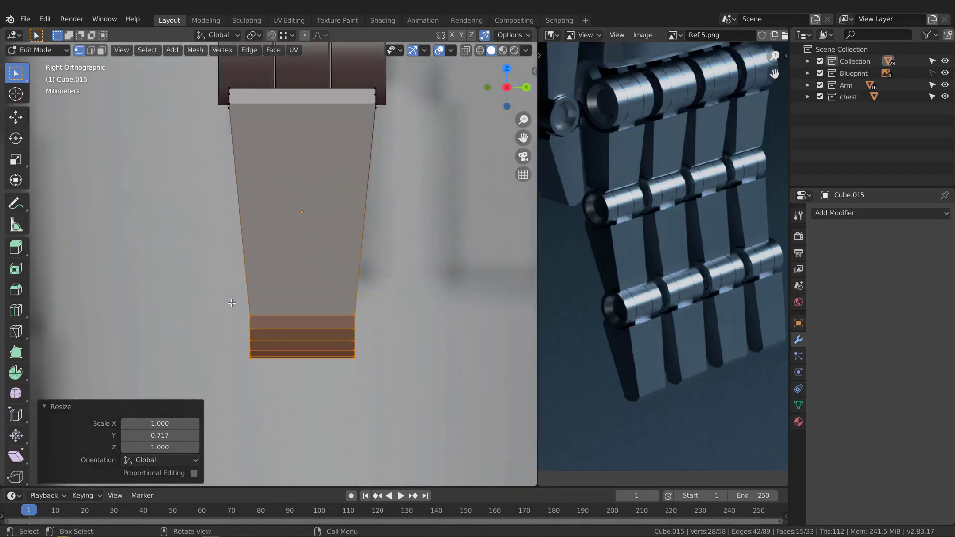
pyautogui.scroll(-6, 237, 326)
pyautogui.scroll(4, 242, 319)
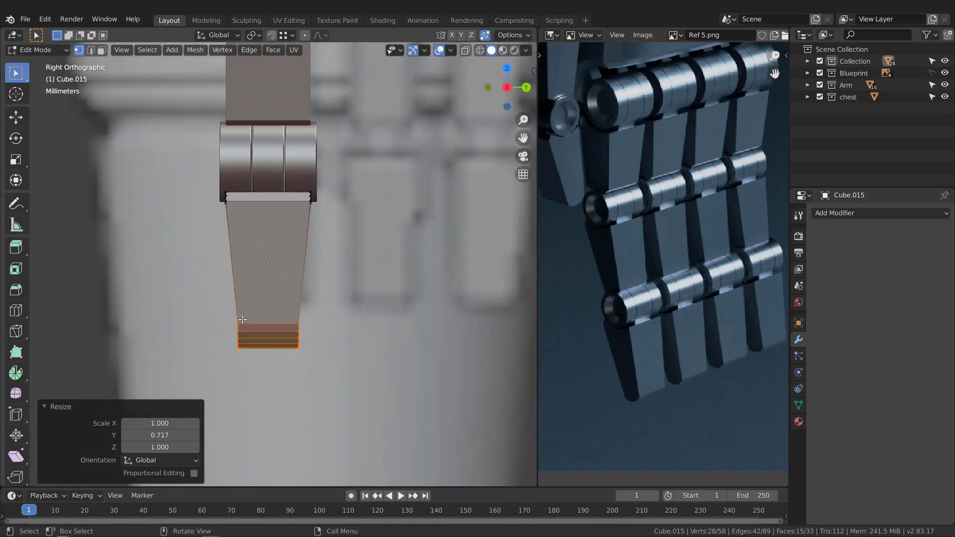
pyautogui.scroll(-5, 234, 327)
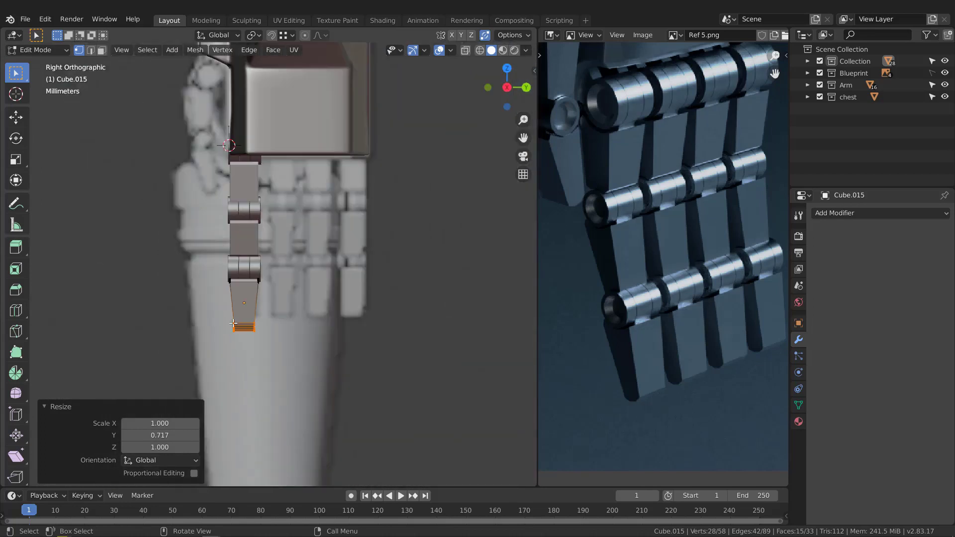
pyautogui.scroll(2, 233, 324)
pyautogui.press('s')
pyautogui.press('y')
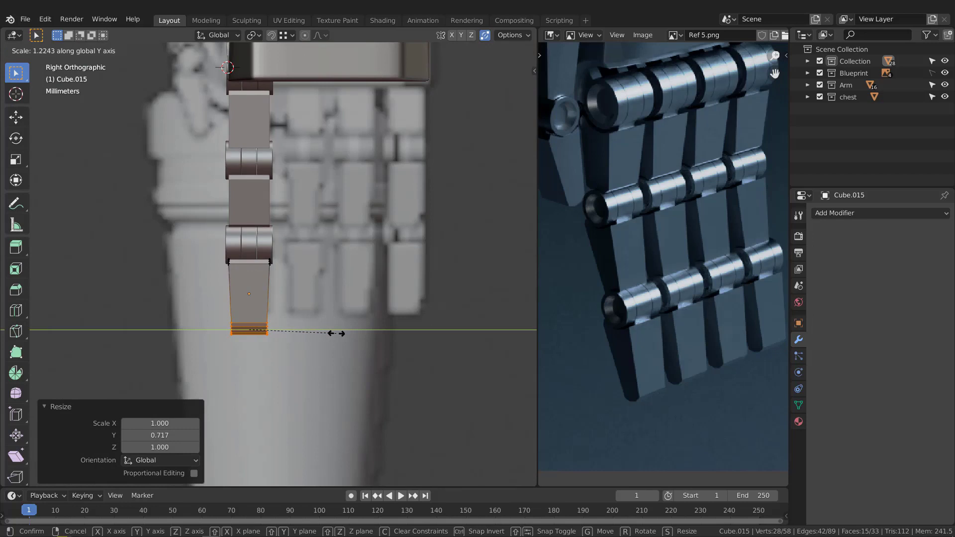
pyautogui.click(336, 333)
pyautogui.scroll(4, 255, 347)
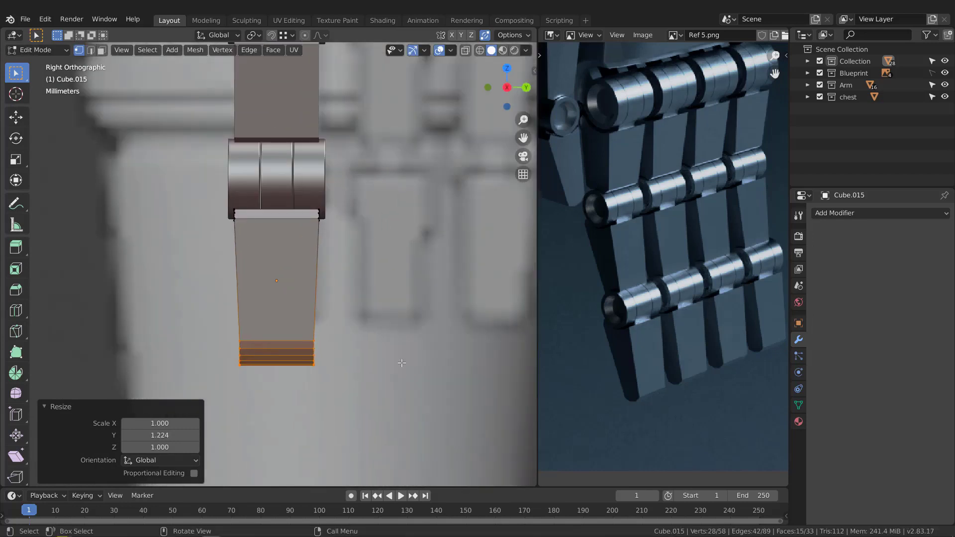
pyautogui.scroll(-1, 316, 294)
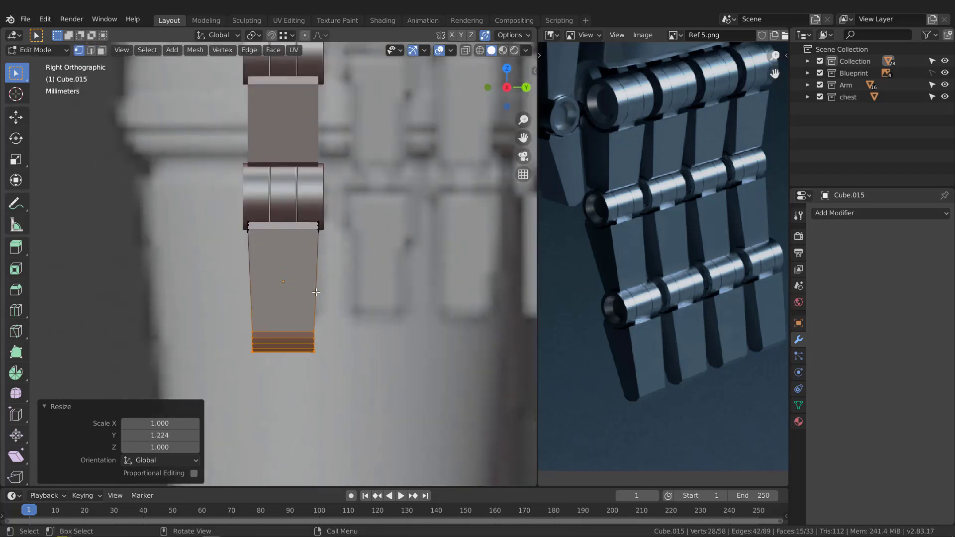
pyautogui.moveTo(249, 300); pyautogui.dragTo(348, 294, button='middle')
pyautogui.press('KP_Decimal')
pyautogui.press('Tab')
# Select the uppermost finger block below the knuckle discs and apply its scale.
pyautogui.scroll(-8, 291, 222)
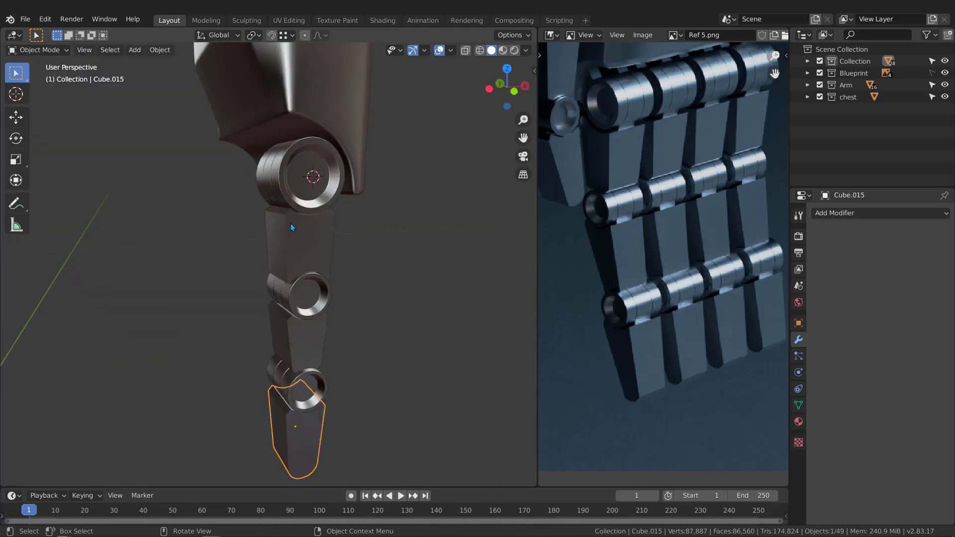
pyautogui.scroll(4, 290, 223)
pyautogui.click(289, 224)
pyautogui.moveTo(289, 224); pyautogui.dragTo(279, 262, button='middle')
pyautogui.hotkey('ctrl', 'a')
pyautogui.click(261, 260)
# Add a Bevel modifier to the uppermost finger block with Harden Normals, 2 segments and a 0.01 cm offset.
pyautogui.scroll(2, 301, 258)
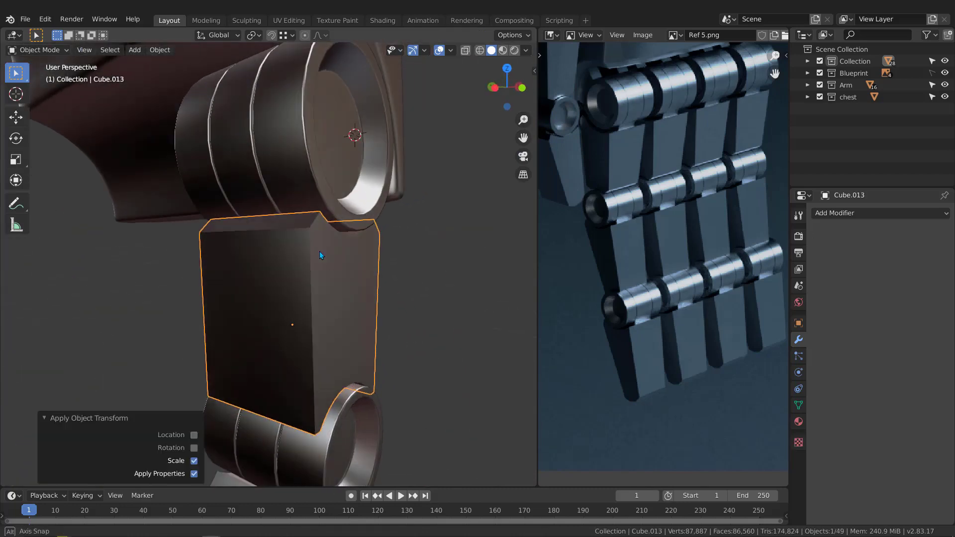
pyautogui.click(849, 213)
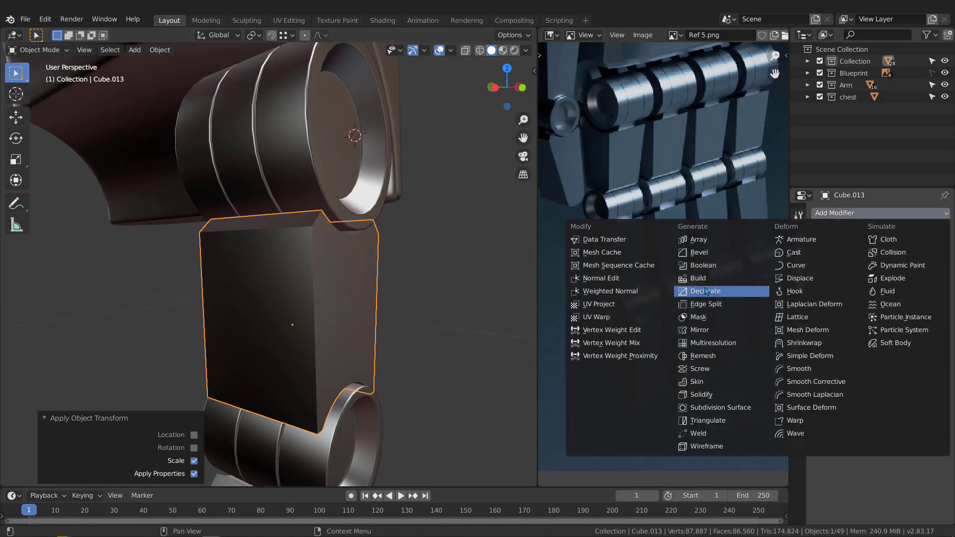
pyautogui.click(702, 253)
pyautogui.moveTo(289, 262); pyautogui.dragTo(324, 283, button='middle')
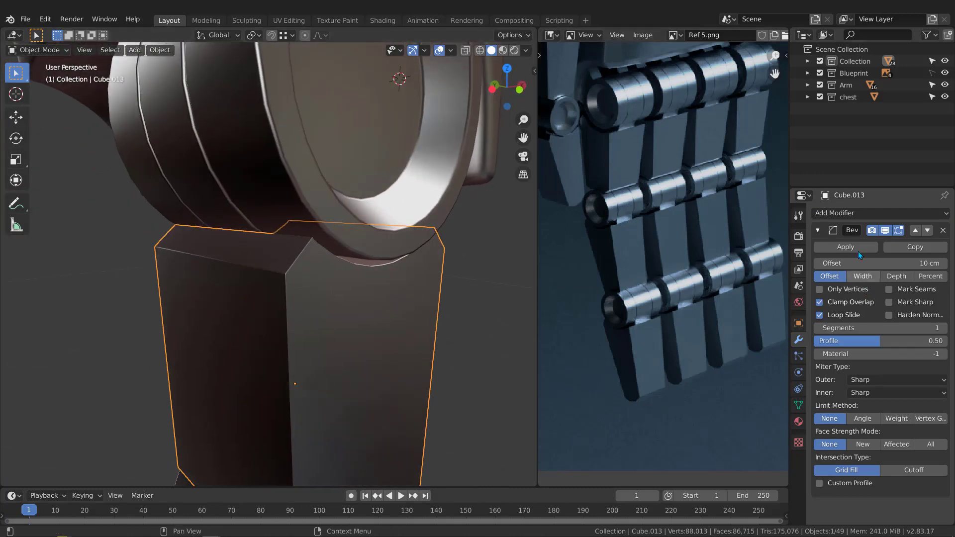
pyautogui.click(903, 315)
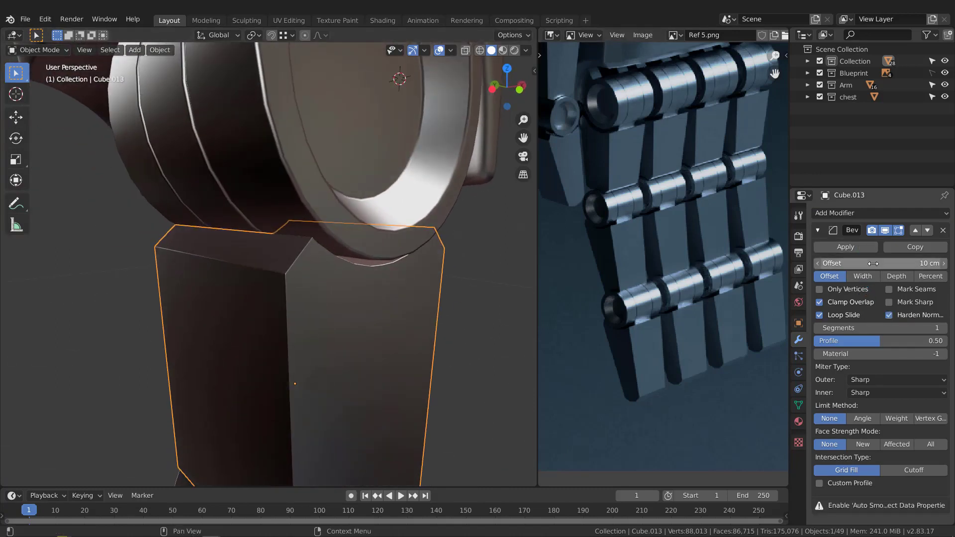
pyautogui.click(943, 327)
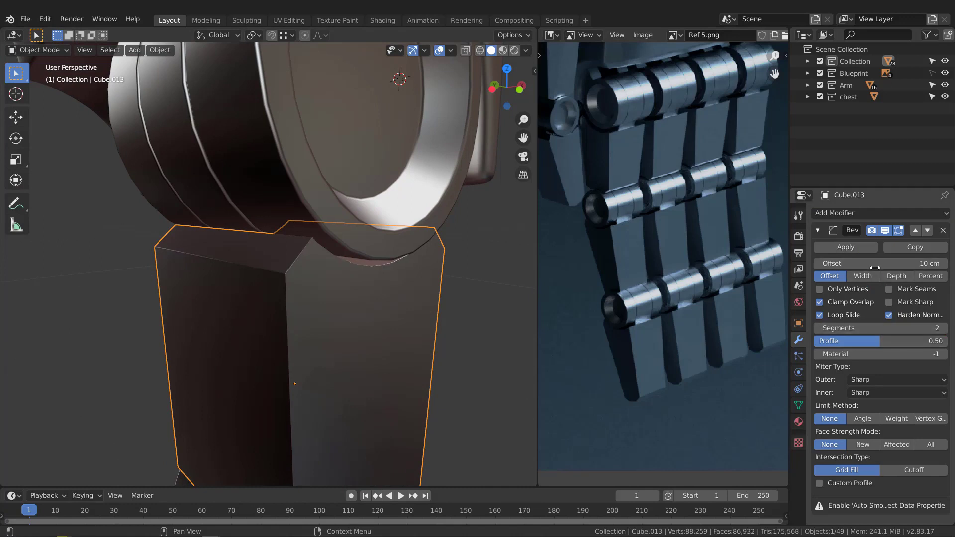
pyautogui.click(871, 263)
pyautogui.write('.01')
pyautogui.press('Return')
pyautogui.scroll(-3, 443, 278)
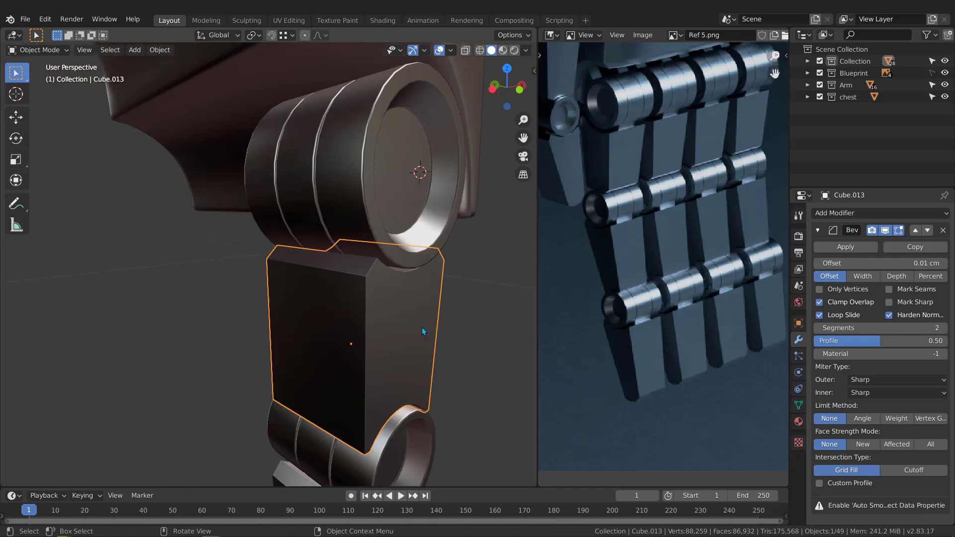
# Isolate the uppermost finger block in local view, showing its underside.
pyautogui.moveTo(422, 329); pyautogui.dragTo(380, 264, button='middle')
pyautogui.press('KP_Divide')
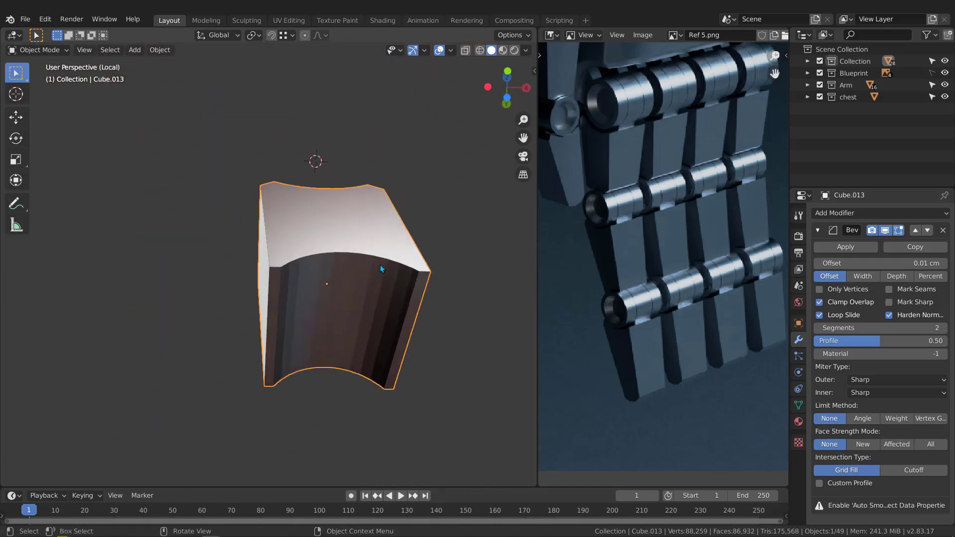
pyautogui.hotkey('ctrl', 'Tab')
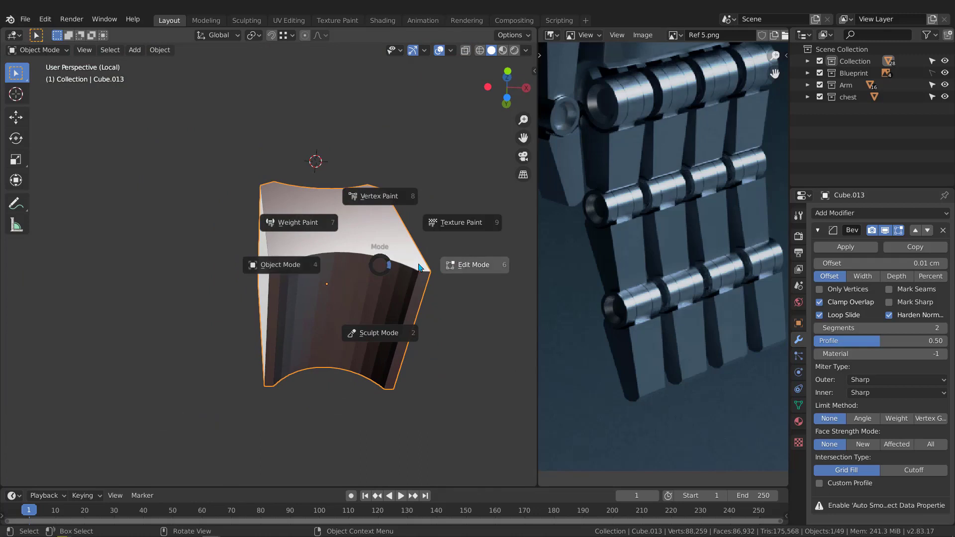
pyautogui.click(379, 269)
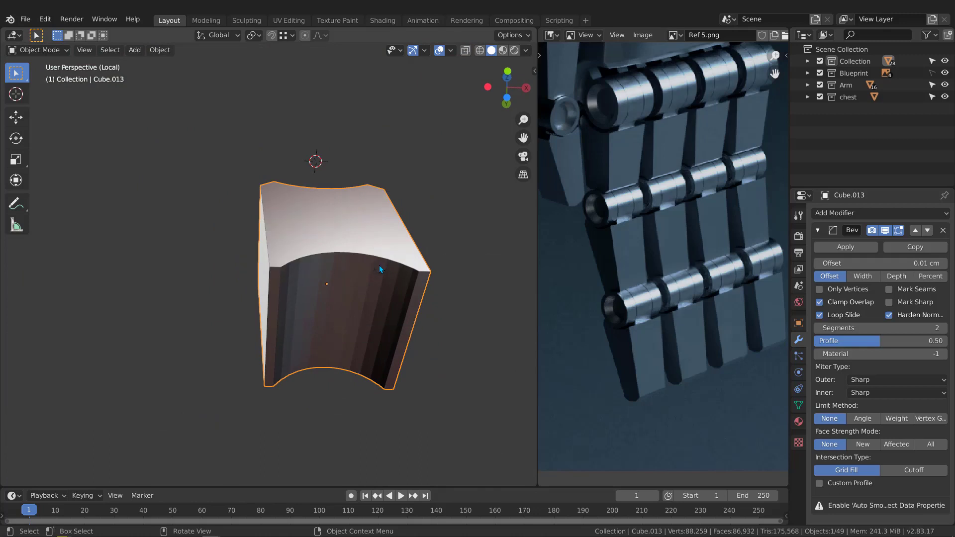
# Slide the stray depth-wise edge at the end of the block's lower curved cutout fully onto its neighbour, factor -1.000, and leave mesh editing.
pyautogui.press('Tab')
pyautogui.moveTo(313, 281); pyautogui.dragTo(355, 289, button='middle')
pyautogui.scroll(2, 332, 284)
pyautogui.scroll(4, 365, 257)
pyautogui.scroll(2, 365, 258)
pyautogui.press('g')
pyautogui.press('g')
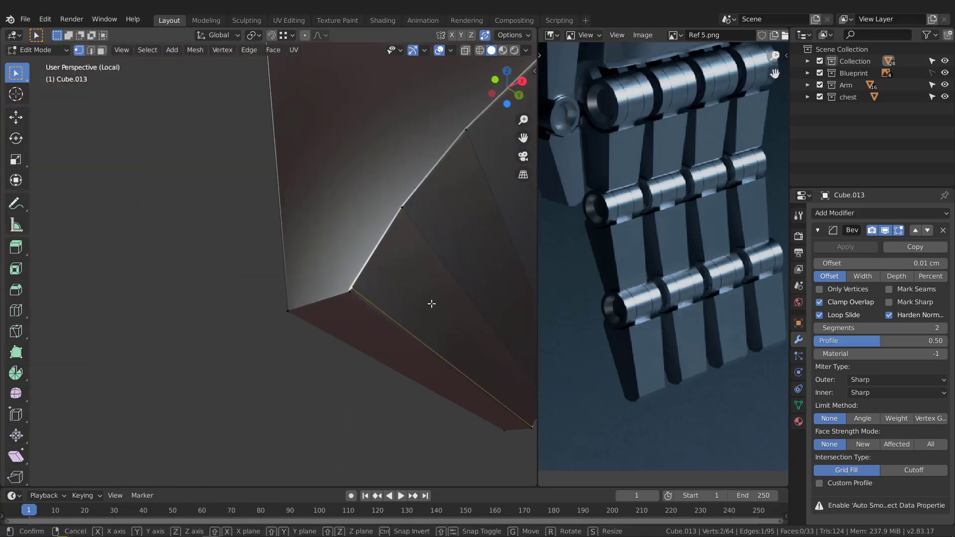
pyautogui.click(390, 352)
pyautogui.moveTo(389, 351); pyautogui.dragTo(356, 390, button='middle')
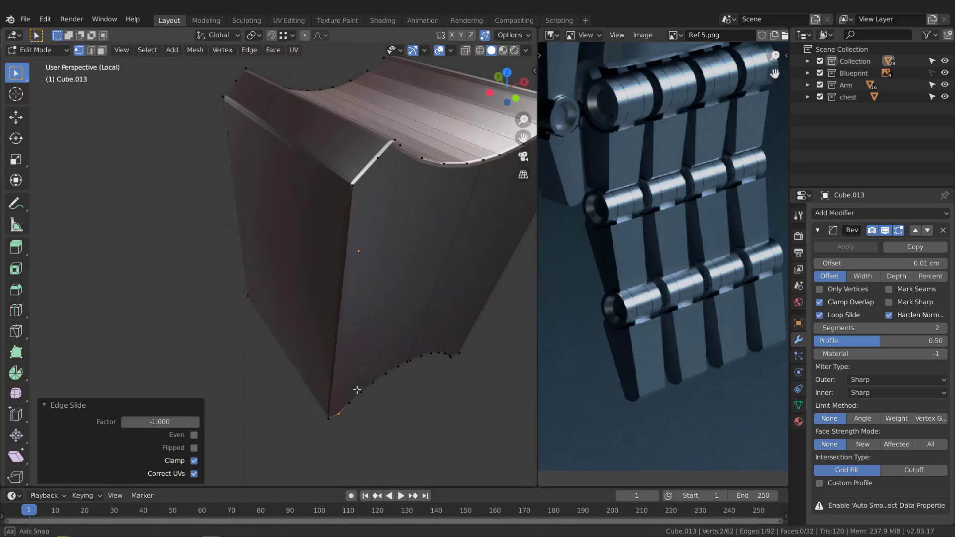
pyautogui.scroll(-6, 357, 390)
pyautogui.press('Tab')
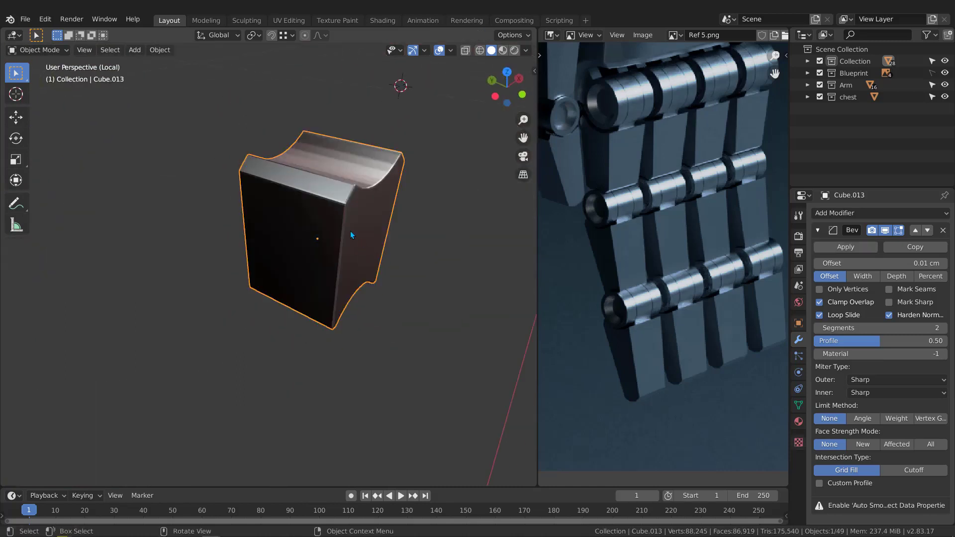
# Shade the block smooth with Auto Smooth enabled and limit its bevel by Angle.
pyautogui.moveTo(350, 235); pyautogui.dragTo(354, 276, button='middle')
pyautogui.rightClick(298, 189)
pyautogui.click(299, 188)
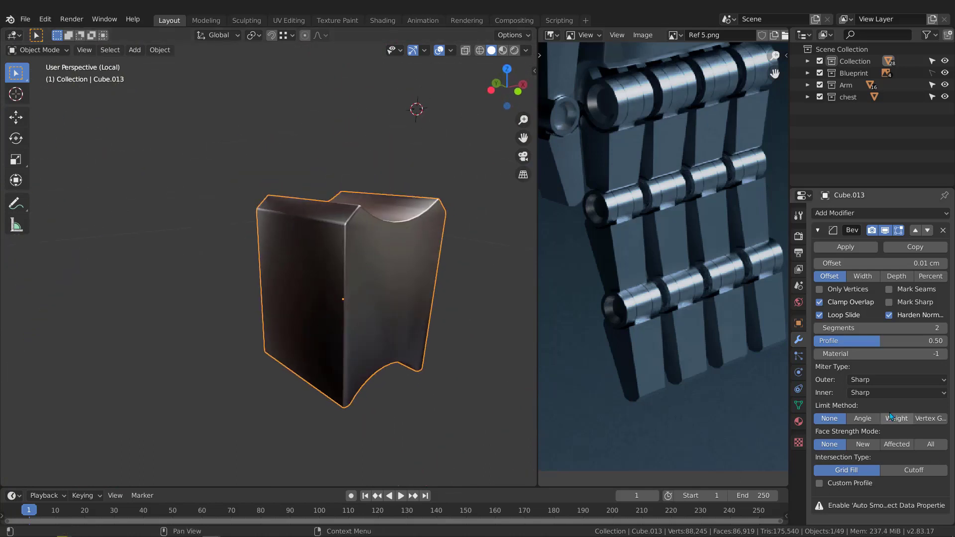
pyautogui.click(863, 419)
pyautogui.click(797, 406)
pyautogui.click(832, 426)
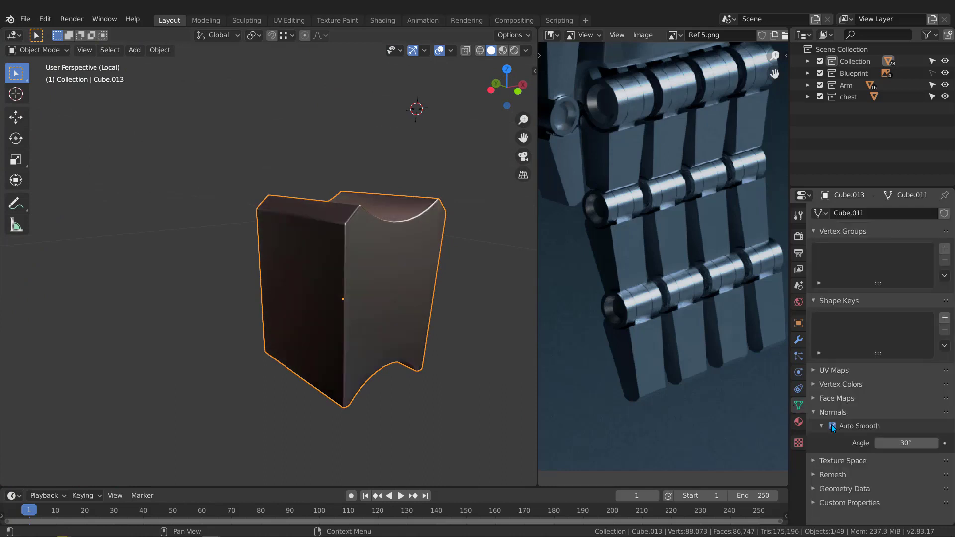
pyautogui.moveTo(388, 268)
pyautogui.mouseDown(button='middle')
pyautogui.moveTo(312, 257)
pyautogui.moveTo(368, 296)
pyautogui.moveTo(407, 288)
pyautogui.moveTo(449, 206)
pyautogui.moveTo(472, 197)
pyautogui.moveTo(470, 233)
pyautogui.moveTo(494, 292)
pyautogui.moveTo(396, 271)
pyautogui.moveTo(389, 255)
pyautogui.mouseUp(button='middle')
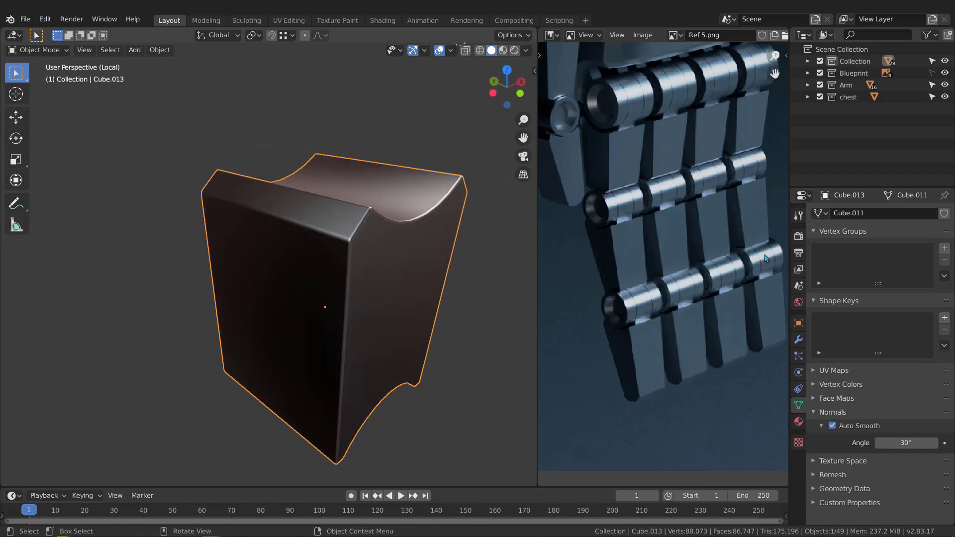
# Set the block's bevel offset to 0.03 cm after trying 0.02 cm, and bring back the rest of the model.
pyautogui.click(798, 339)
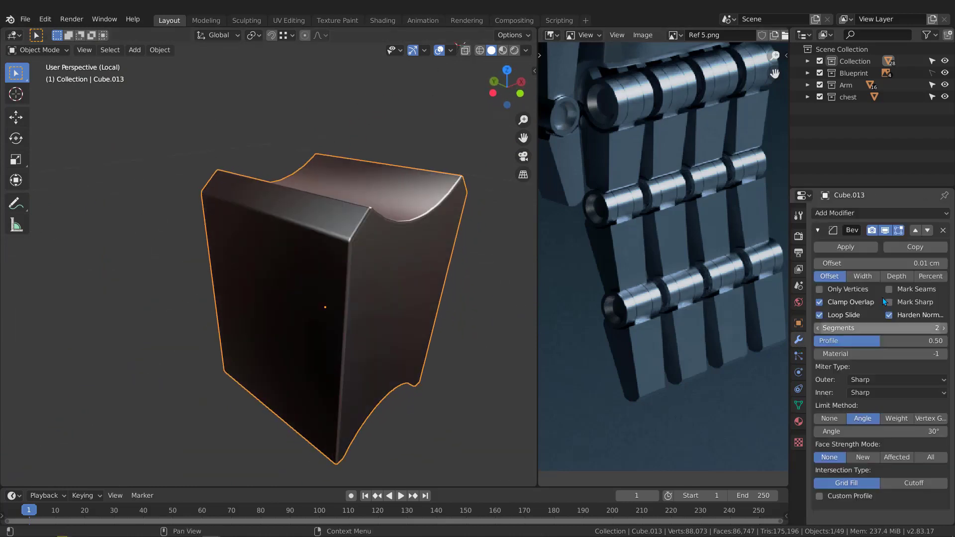
pyautogui.click(905, 259)
pyautogui.write('.0')
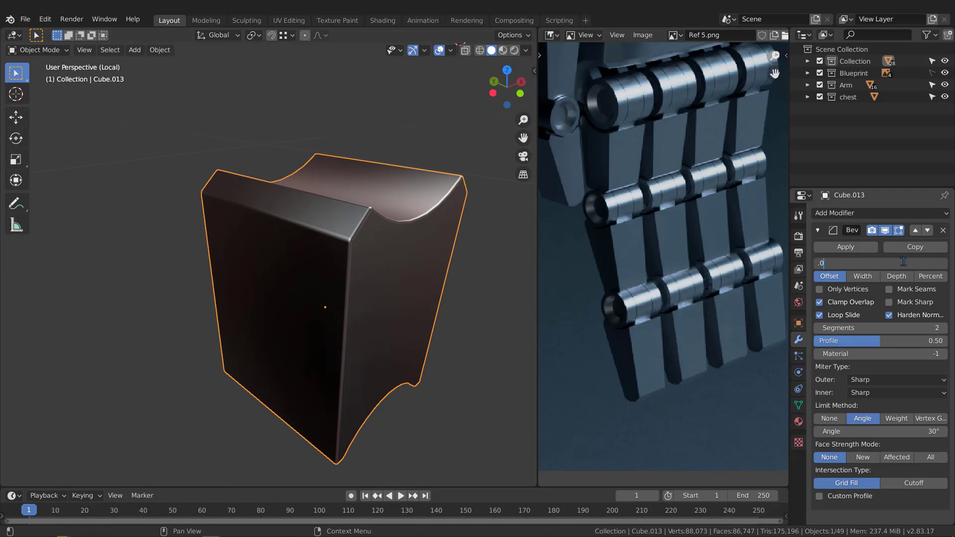
pyautogui.write('2')
pyautogui.press('Return')
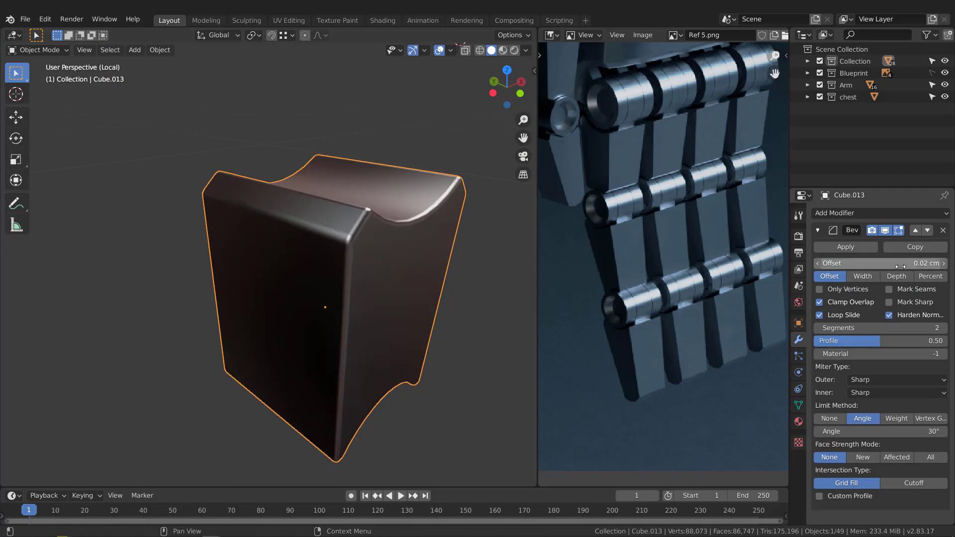
pyautogui.click(896, 264)
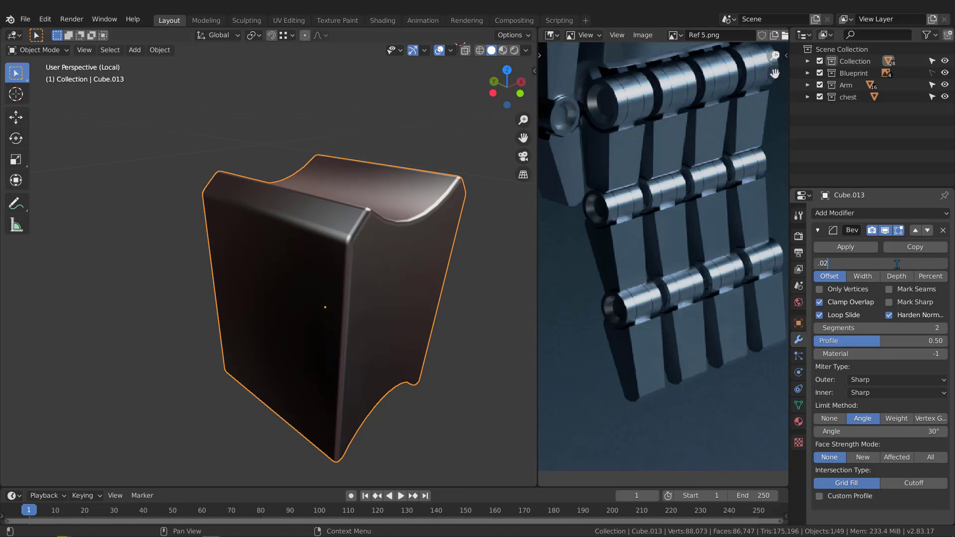
pyautogui.press('Return')
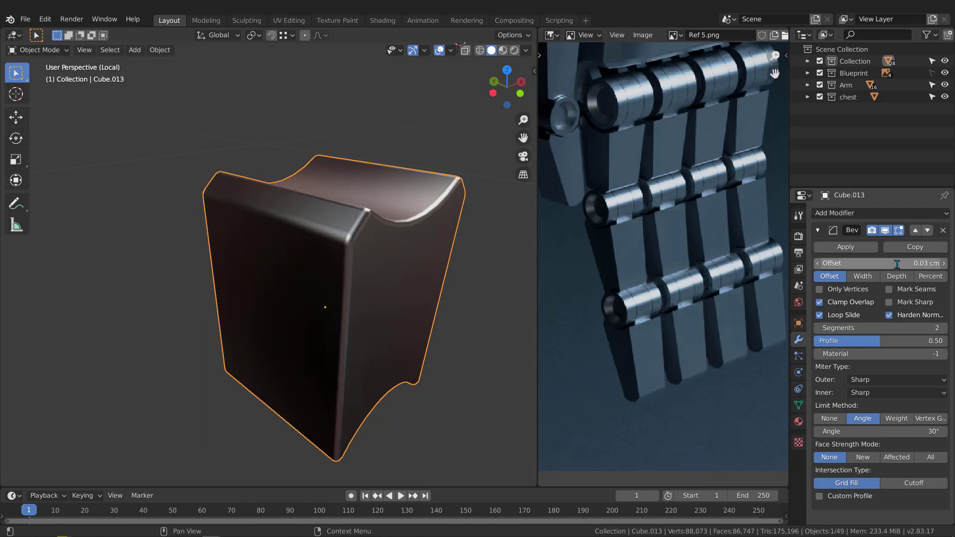
pyautogui.scroll(-3, 316, 246)
pyautogui.moveTo(339, 208); pyautogui.dragTo(344, 309, button='middle')
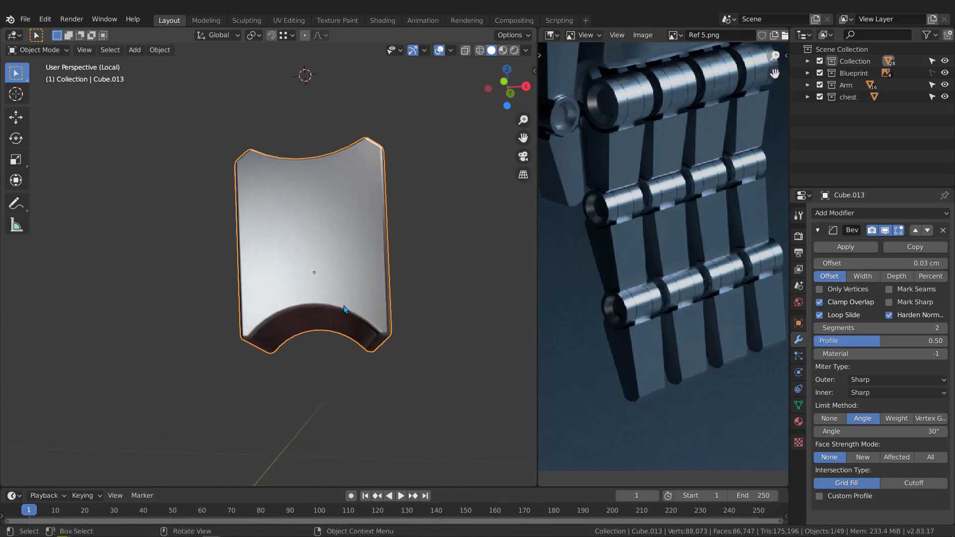
pyautogui.press('KP_Divide')
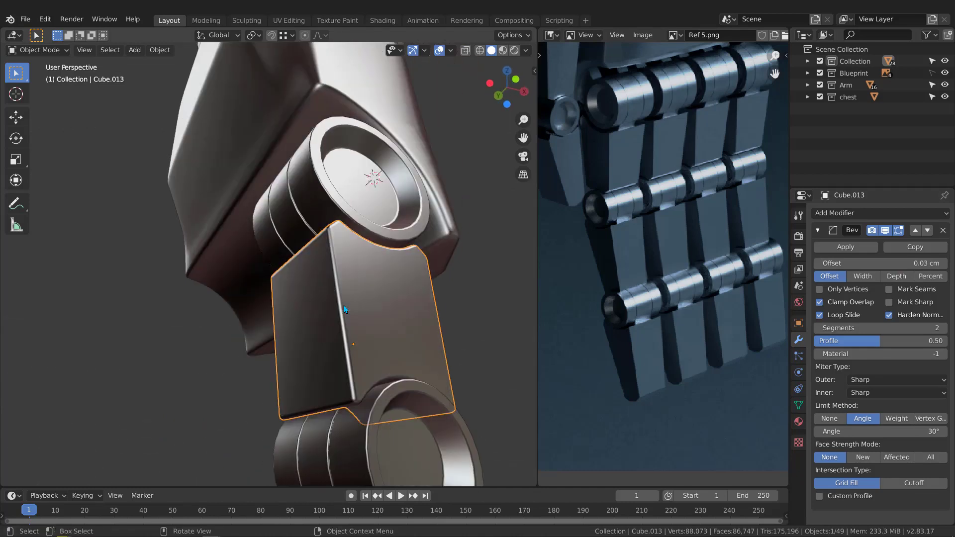
# Apply the middle finger block's scale, then enable Auto Smooth and shade it smooth.
pyautogui.moveTo(214, 216); pyautogui.dragTo(324, 273, button='middle')
pyautogui.click(279, 296)
pyautogui.hotkey('ctrl', 'a')
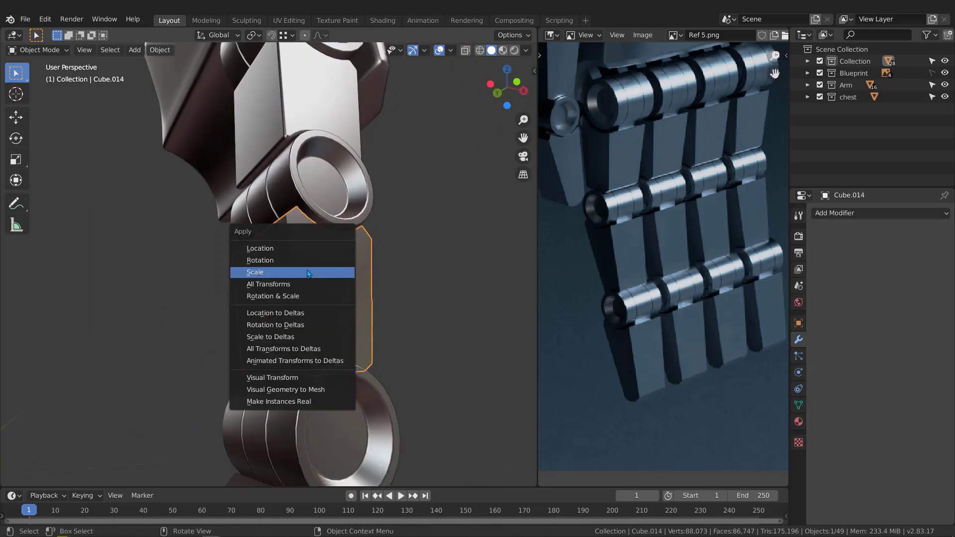
pyautogui.click(306, 270)
pyautogui.scroll(-2, 318, 243)
pyautogui.click(798, 405)
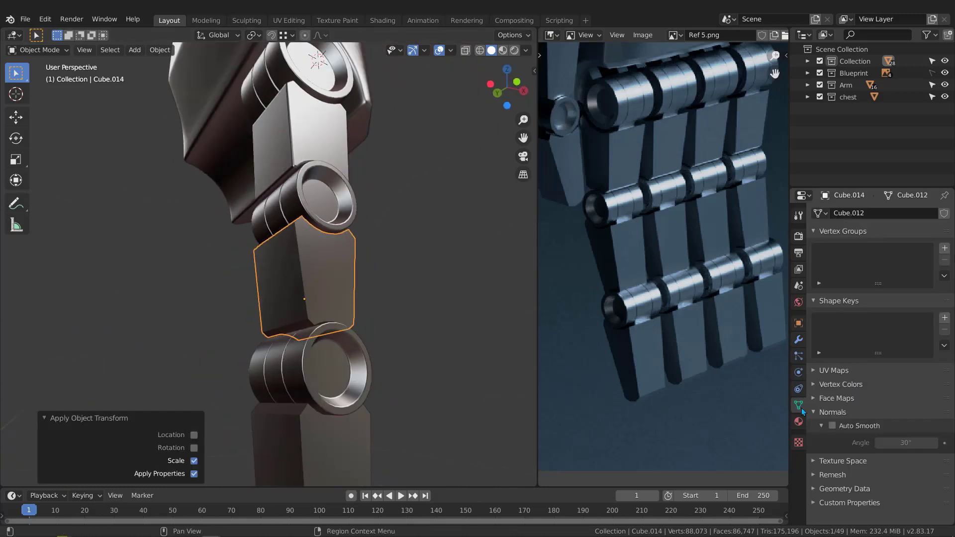
pyautogui.click(832, 426)
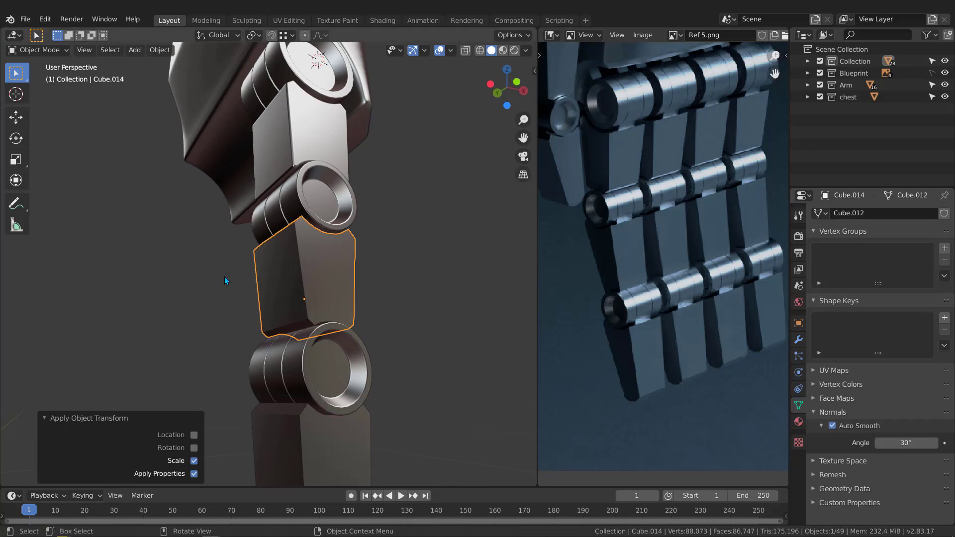
pyautogui.rightClick(305, 260)
pyautogui.click(291, 267)
# Copy the uppermost finger block's bevel modifier to the middle block.
pyautogui.moveTo(297, 264); pyautogui.dragTo(330, 309, button='middle')
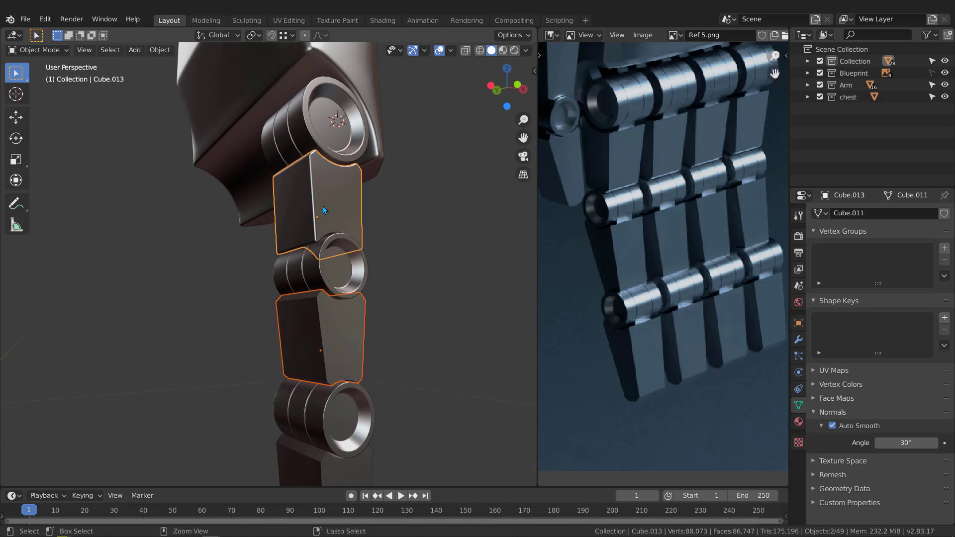
pyautogui.hotkey('ctrl', 'l')
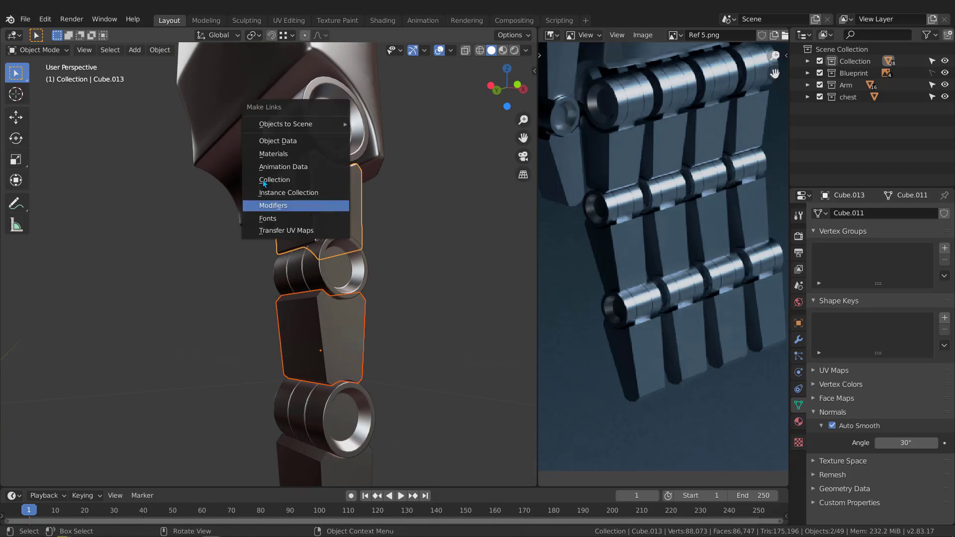
pyautogui.click(287, 207)
pyautogui.scroll(3, 327, 343)
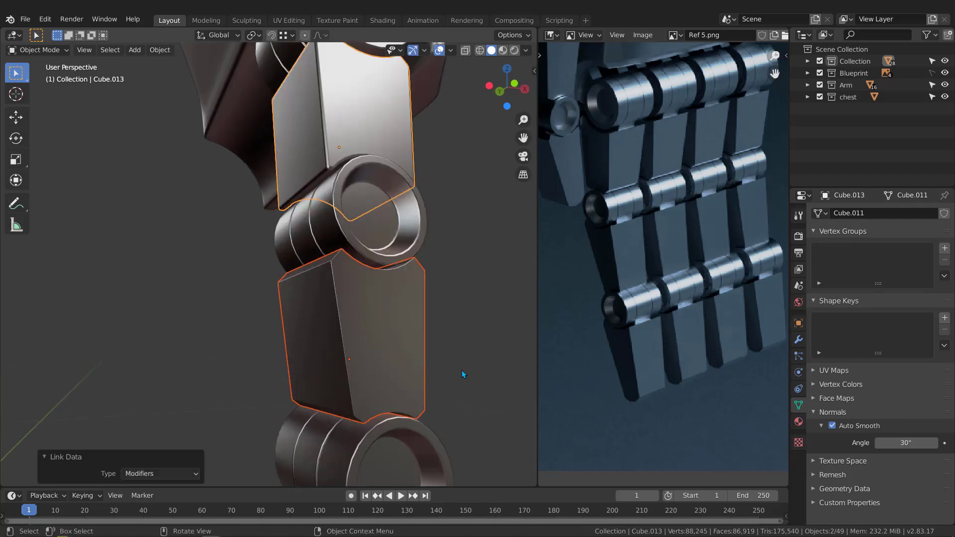
# Isolate the middle finger block in local view and open its mesh for editing.
pyautogui.click(461, 374)
pyautogui.click(377, 304)
pyautogui.moveTo(359, 311); pyautogui.dragTo(327, 351, button='middle')
pyautogui.press('KP_Divide')
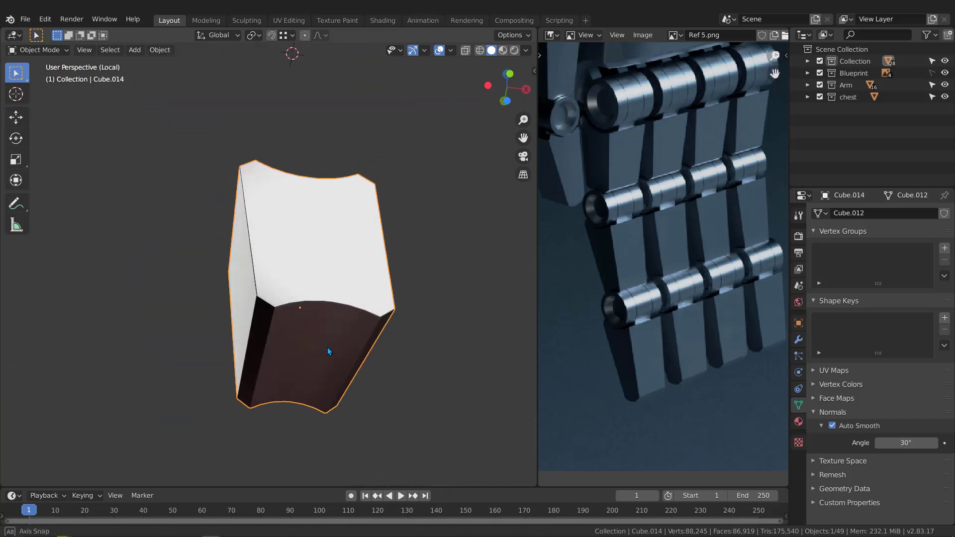
pyautogui.press('Tab')
pyautogui.scroll(4, 318, 348)
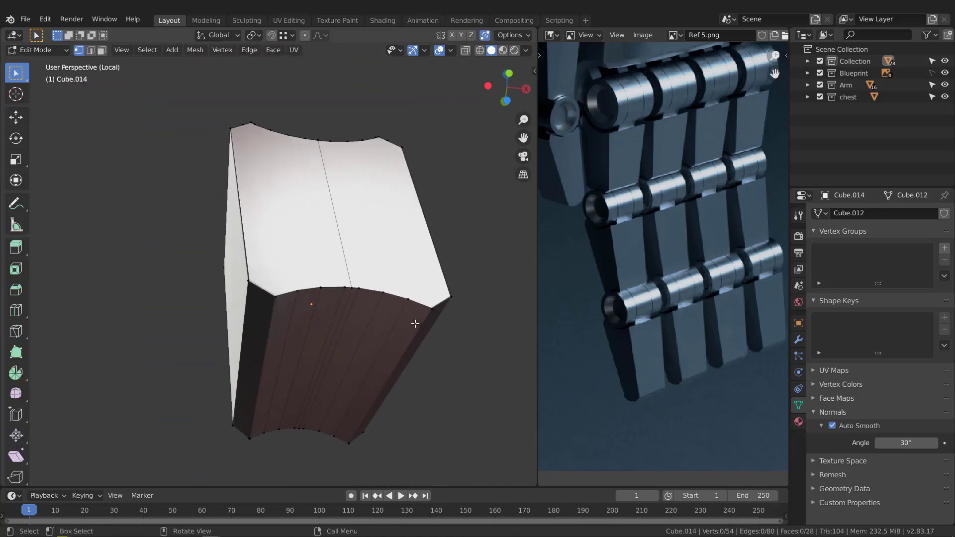
# Slide the stray depth-wise edge at one end of the block's upper curved cutout fully onto its neighbour, factor 1.000.
pyautogui.scroll(1, 281, 297)
pyautogui.click(286, 297)
pyautogui.scroll(-4, 284, 301)
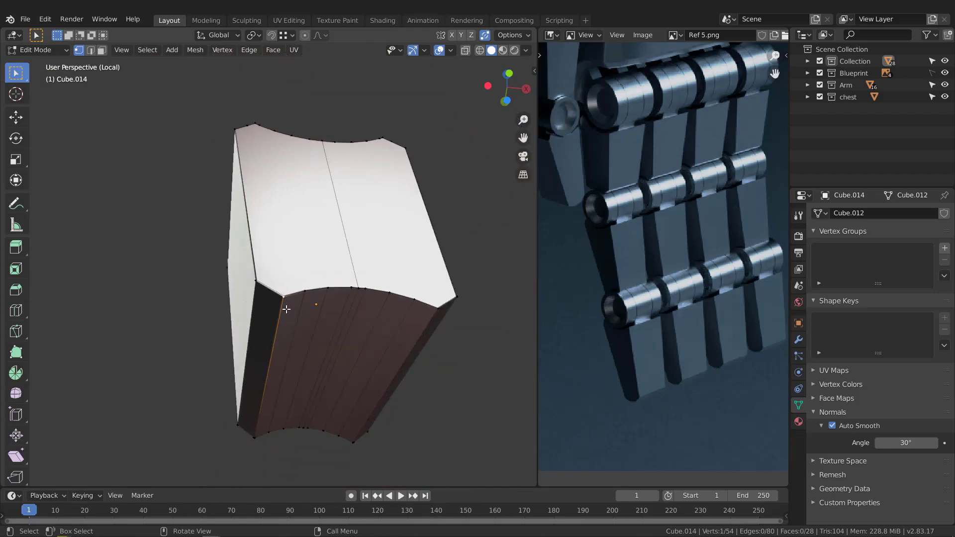
pyautogui.moveTo(360, 304); pyautogui.dragTo(276, 333, button='middle')
pyautogui.scroll(2, 292, 259)
pyautogui.scroll(-2, 287, 256)
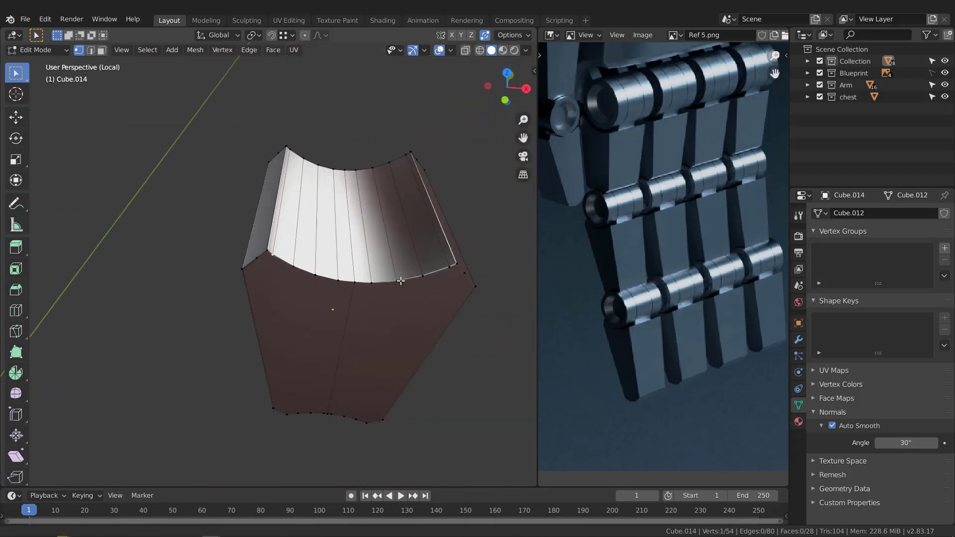
pyautogui.moveTo(288, 255); pyautogui.dragTo(320, 178, button='middle')
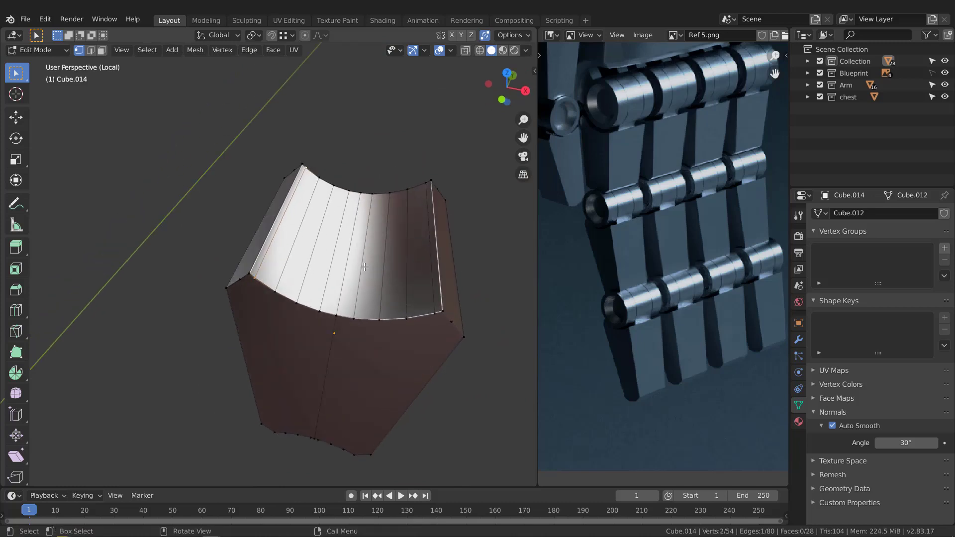
pyautogui.press('g')
pyautogui.press('g')
pyautogui.click(398, 292)
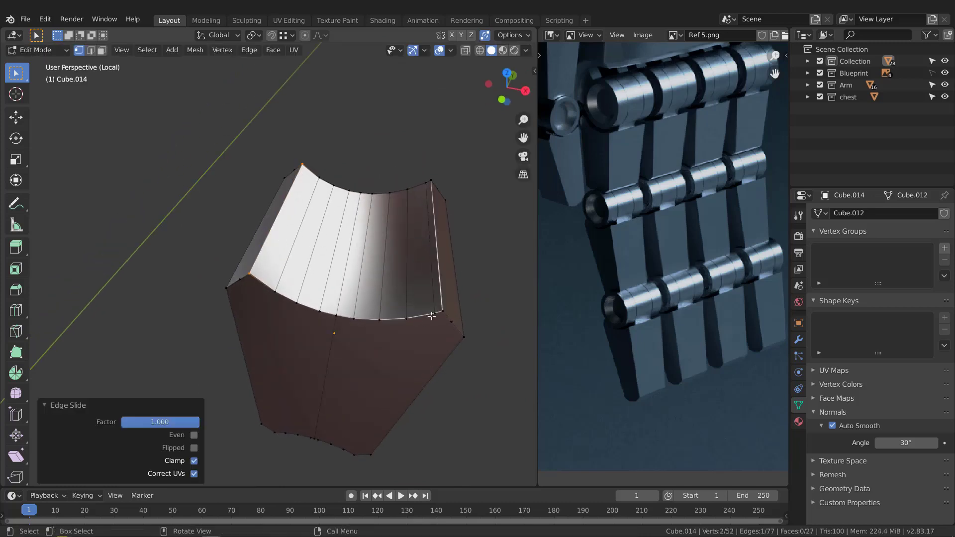
# Slide the stray depth-wise edge at the opposite end of the upper cutout fully onto its neighbour, factor 1.000.
pyautogui.click(432, 314)
pyautogui.press('g')
pyautogui.press('g')
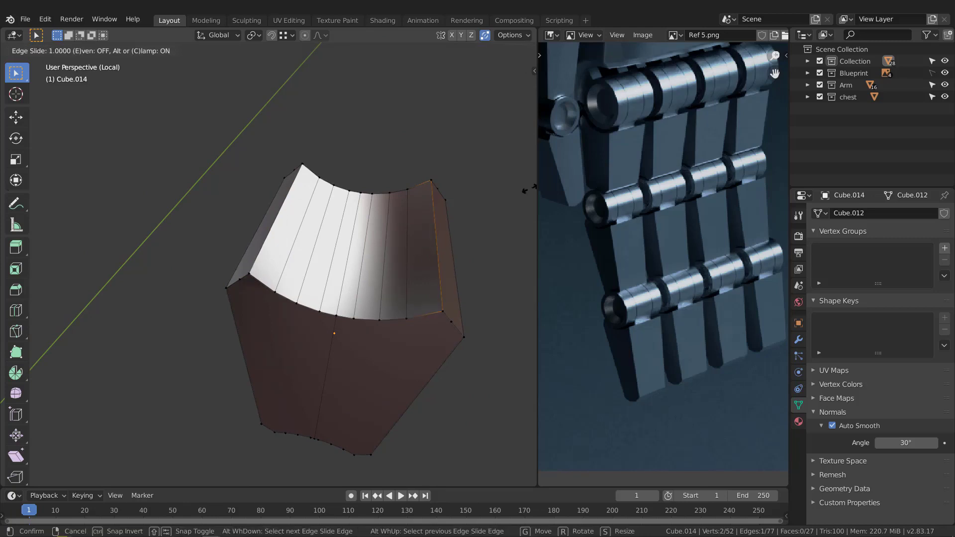
pyautogui.click(438, 208)
# Slide the stray edge in the bevelled corner face beside that end of the cutout onto the neighbouring corner edge.
pyautogui.moveTo(324, 252); pyautogui.dragTo(362, 273, button='middle')
pyautogui.click(357, 274)
pyautogui.keyDown('shift'); pyautogui.click(502, 211); pyautogui.keyUp('shift')
pyautogui.moveTo(502, 211); pyautogui.dragTo(407, 249, button='middle')
pyautogui.press('g')
pyautogui.press('g')
pyautogui.click(454, 326)
# Slide the stray vertices in the other upper corner face onto the block's outer corner, factor 1.000.
pyautogui.moveTo(454, 327); pyautogui.dragTo(346, 321, button='middle')
pyautogui.click(319, 307)
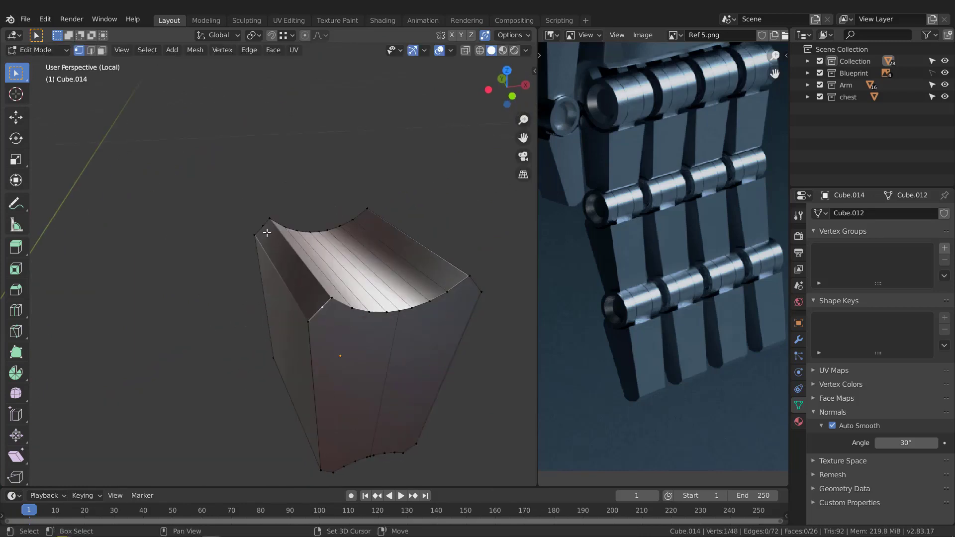
pyautogui.press('g')
pyautogui.press('g')
pyautogui.click(264, 322)
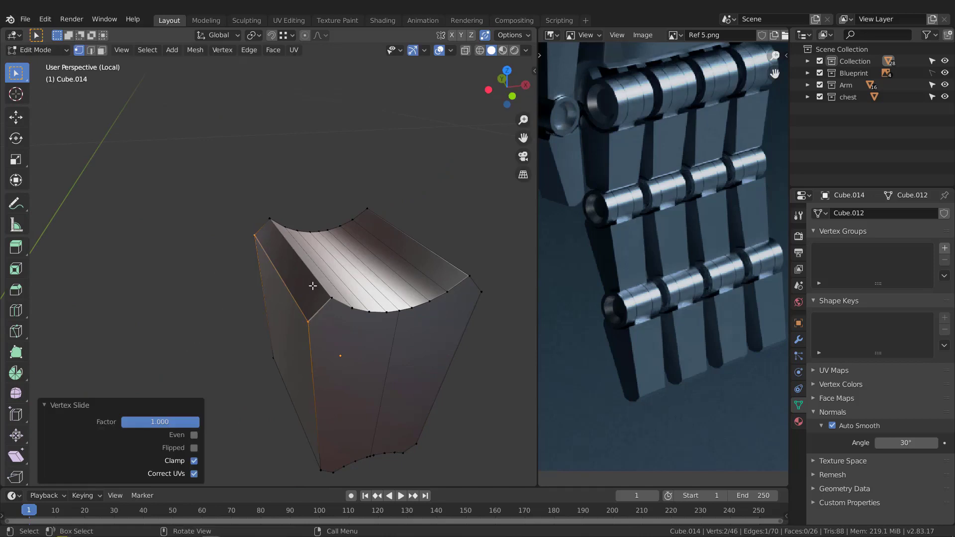
# Inspect the corners of the block's lower curved cutout and hide its bevel in the viewport.
pyautogui.moveTo(264, 323); pyautogui.dragTo(322, 363, button='middle')
pyautogui.scroll(2, 171, 351)
pyautogui.click(161, 351)
pyautogui.scroll(-6, 220, 346)
pyautogui.keyDown('shift'); pyautogui.moveTo(194, 271); pyautogui.dragTo(387, 368, button='middle'); pyautogui.keyUp('shift')
pyautogui.scroll(5, 260, 282)
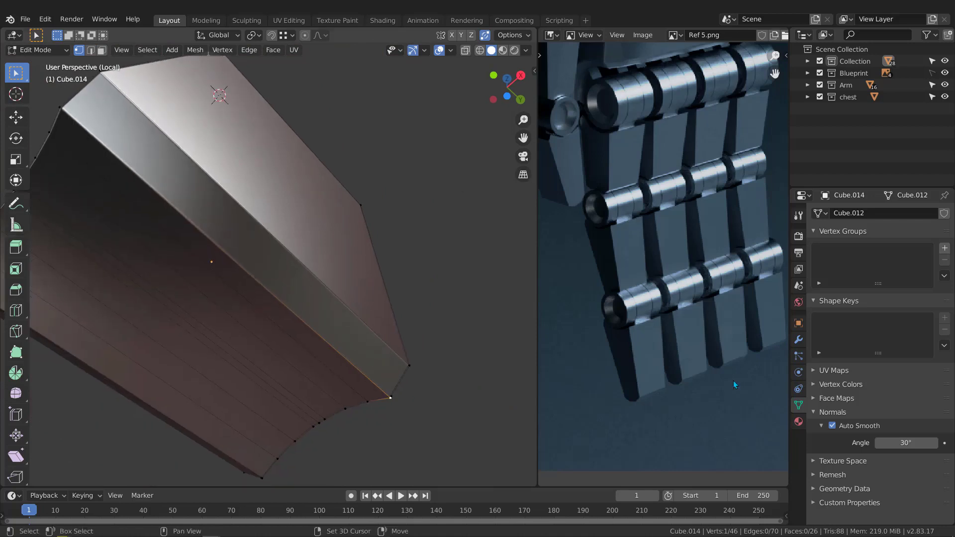
pyautogui.click(798, 341)
pyautogui.moveTo(308, 343); pyautogui.dragTo(510, 330, button='middle')
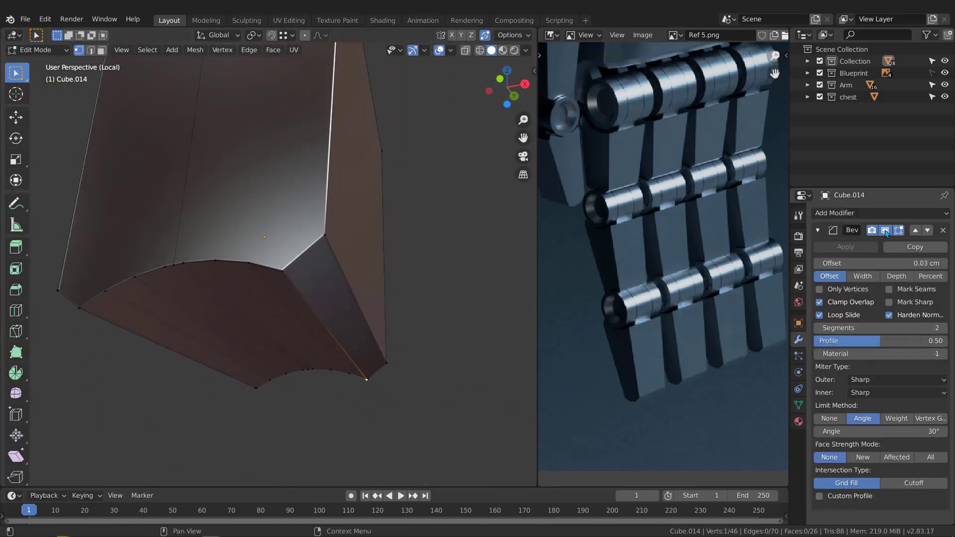
pyautogui.click(884, 230)
# Slide the stray vertex at one corner of the lower cutout fully onto its neighbour, factor 1.000.
pyautogui.moveTo(433, 273); pyautogui.dragTo(288, 356, button='middle')
pyautogui.press('g')
pyautogui.press('g')
pyautogui.click(290, 348)
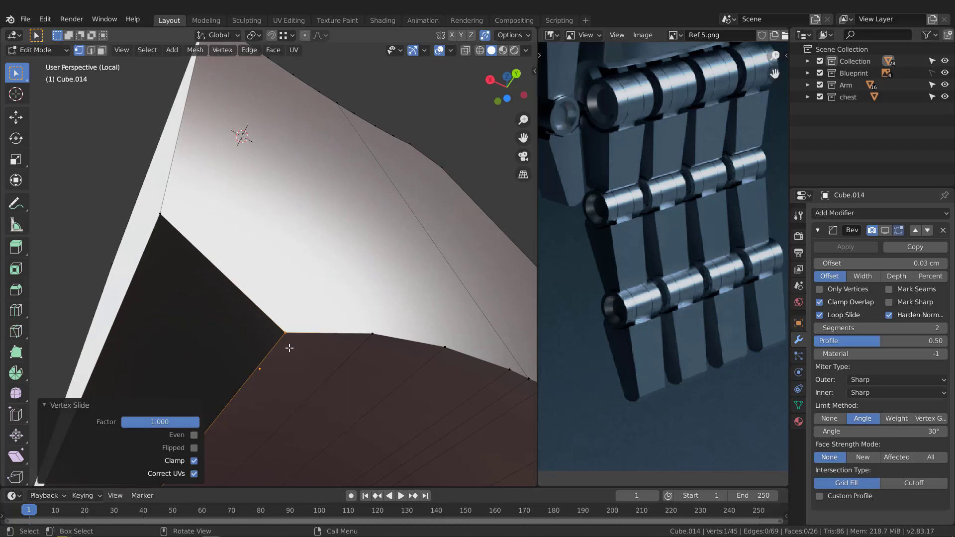
# Slide the stray vertex at another corner of the lower cutout fully onto its neighbour, factor 1.000.
pyautogui.scroll(-4, 290, 348)
pyautogui.moveTo(469, 410); pyautogui.dragTo(396, 390, button='middle')
pyautogui.scroll(3, 458, 260)
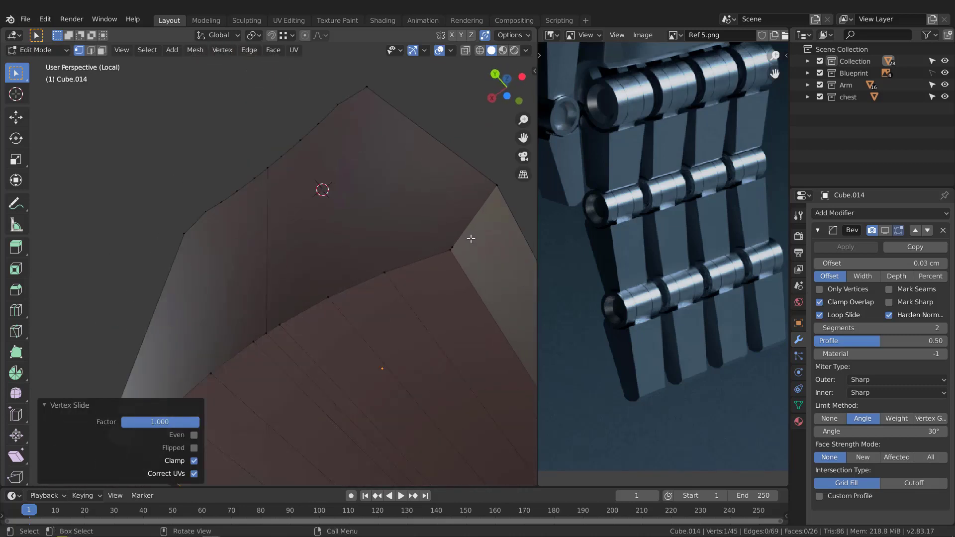
pyautogui.click(454, 273)
pyautogui.press('g')
pyautogui.press('g')
pyautogui.click(420, 311)
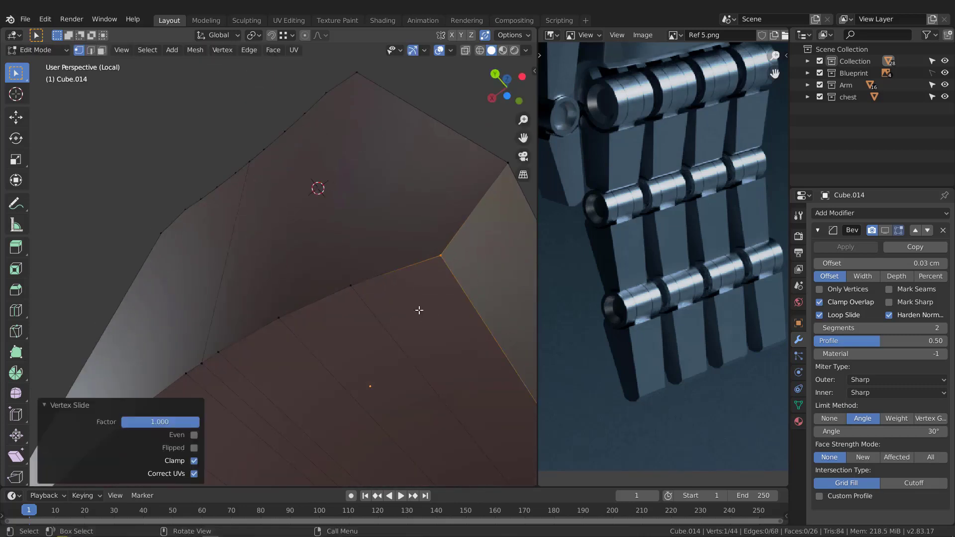
# Leave mesh editing with the block's bevel shown again, and bring back the rest of the model.
pyautogui.moveTo(419, 311); pyautogui.dragTo(393, 268, button='middle')
pyautogui.press('Tab')
pyautogui.click(884, 230)
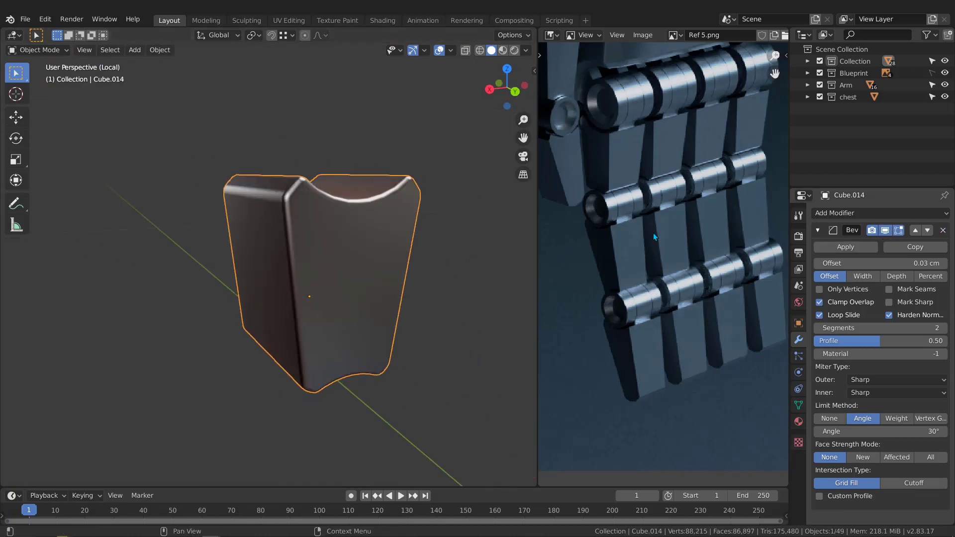
pyautogui.moveTo(447, 209); pyautogui.dragTo(321, 290, button='middle')
pyautogui.press('KP_Divide')
# Shade the fingertip block smooth and enable its Auto Smooth.
pyautogui.click(309, 312)
pyautogui.rightClick(321, 290)
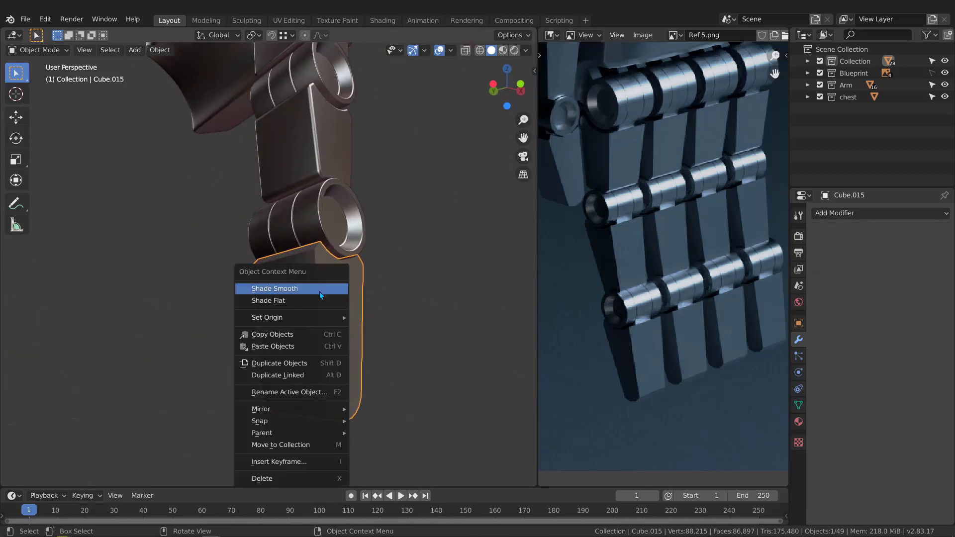
pyautogui.click(295, 289)
pyautogui.click(798, 405)
pyautogui.click(844, 413)
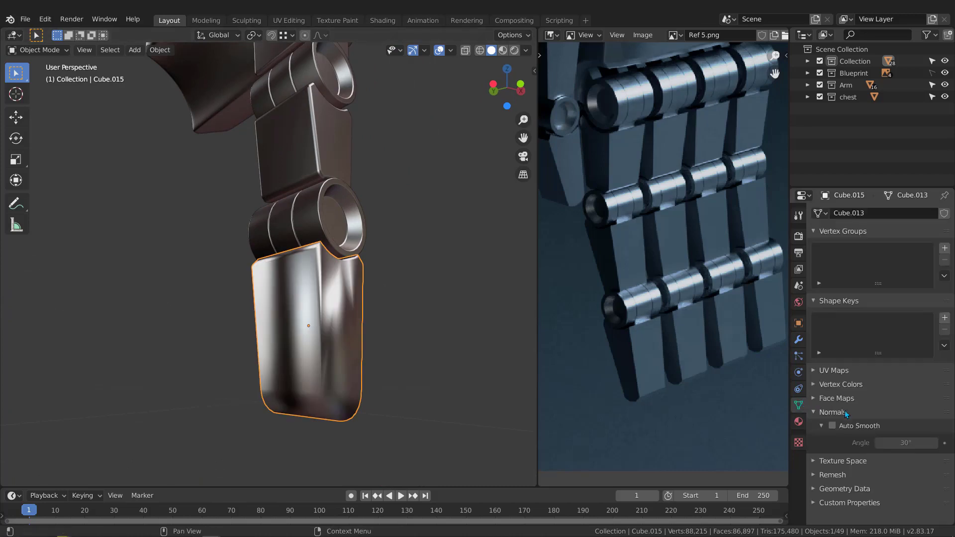
pyautogui.click(832, 426)
# Copy the middle finger block's bevel modifier to the fingertip block.
pyautogui.moveTo(378, 239); pyautogui.dragTo(309, 267, button='middle')
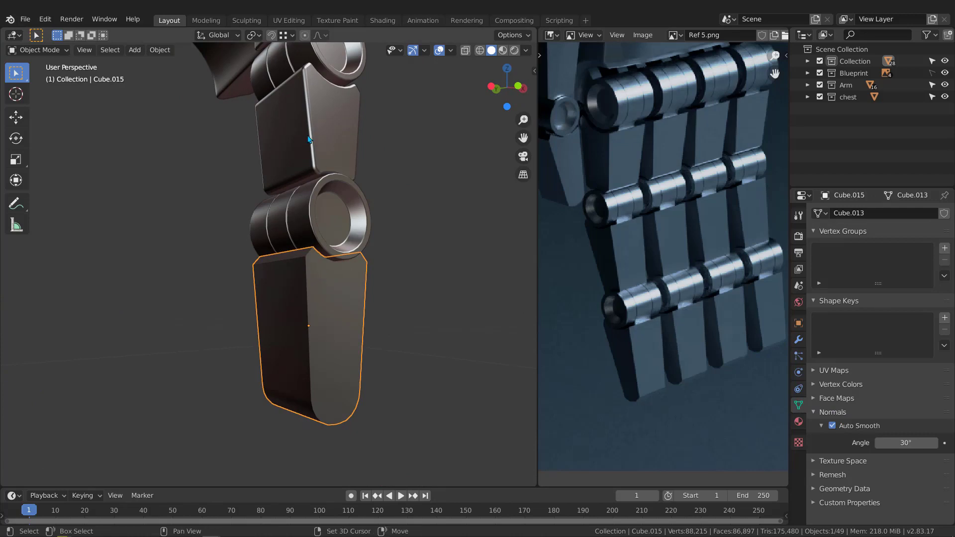
pyautogui.hotkey('ctrl', 'l')
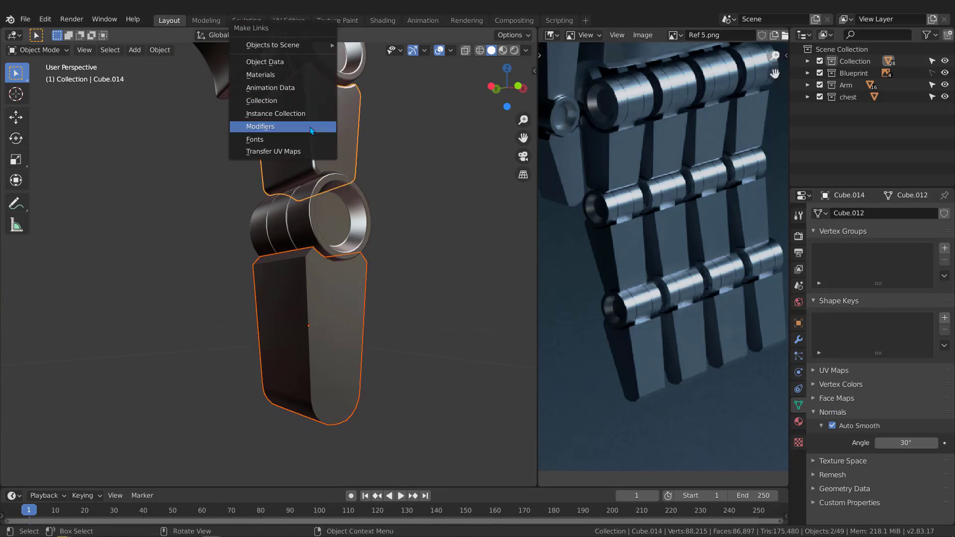
pyautogui.click(293, 133)
pyautogui.moveTo(316, 285); pyautogui.dragTo(359, 299, button='middle')
pyautogui.scroll(4, 319, 284)
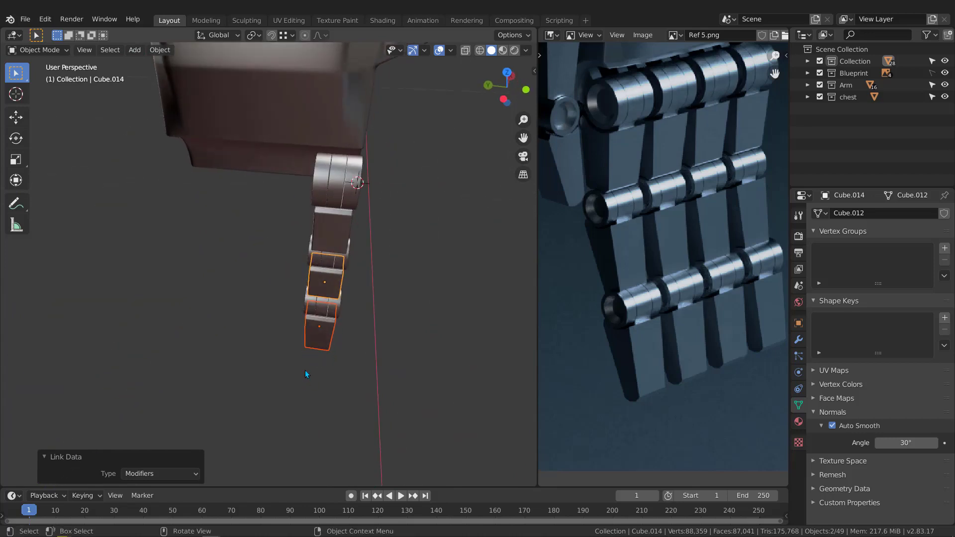
# Select all parts of the finger and, in right view, duplicate them 0.97219 cm along the Y axis.
pyautogui.moveTo(356, 190); pyautogui.dragTo(356, 190)
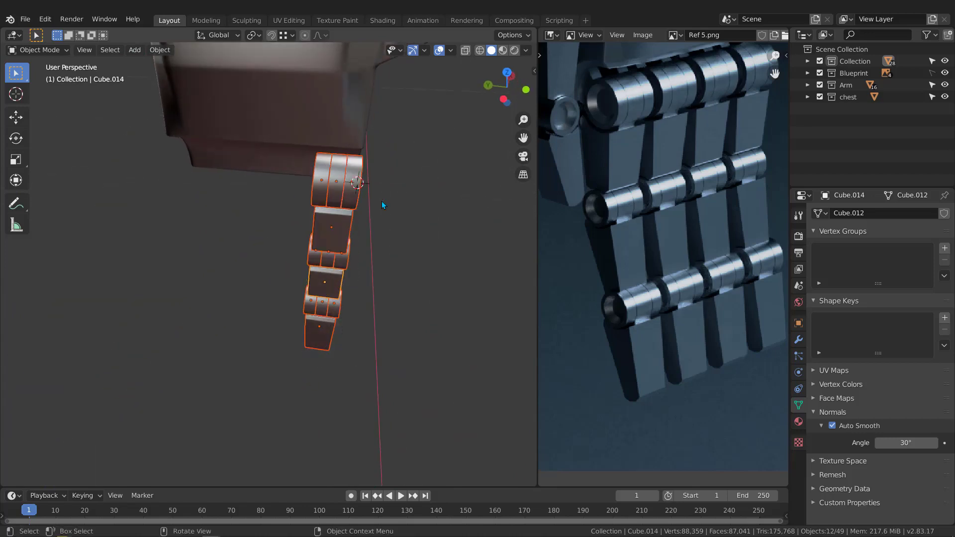
pyautogui.press('KP_3')
pyautogui.scroll(2, 404, 210)
pyautogui.keyDown('shift'); pyautogui.moveTo(404, 210); pyautogui.dragTo(333, 230, button='middle'); pyautogui.keyUp('shift')
pyautogui.hotkey('shift', 'd')
pyautogui.press('y')
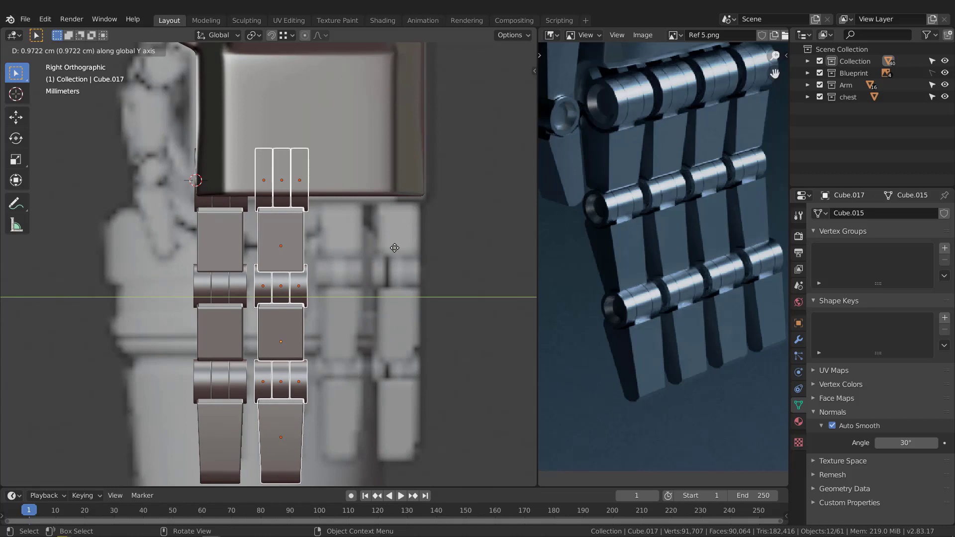
pyautogui.click(394, 248)
# Repeat the finger duplication twice at the same spacing to make four fingers.
pyautogui.hotkey('shift', 'r')
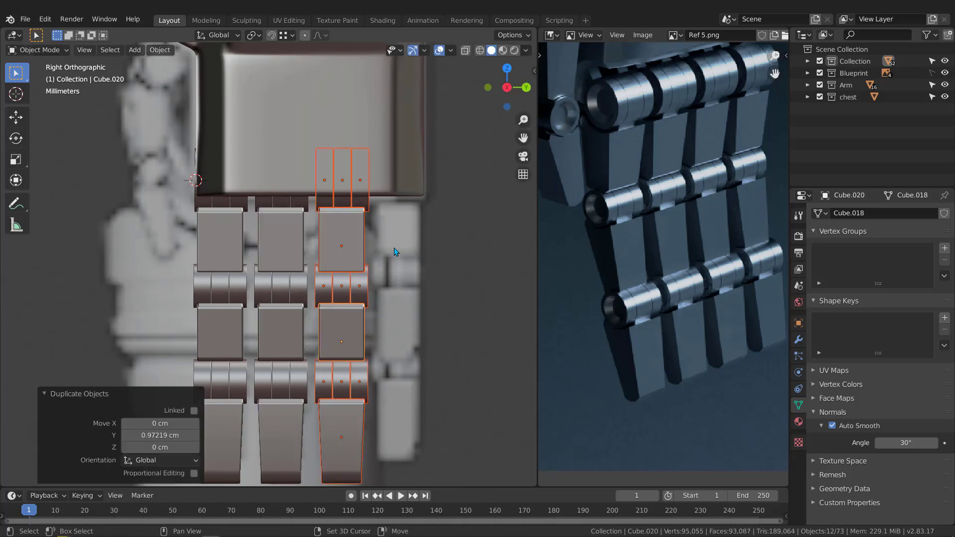
pyautogui.hotkey('shift', 'r')
pyautogui.scroll(-3, 214, 196)
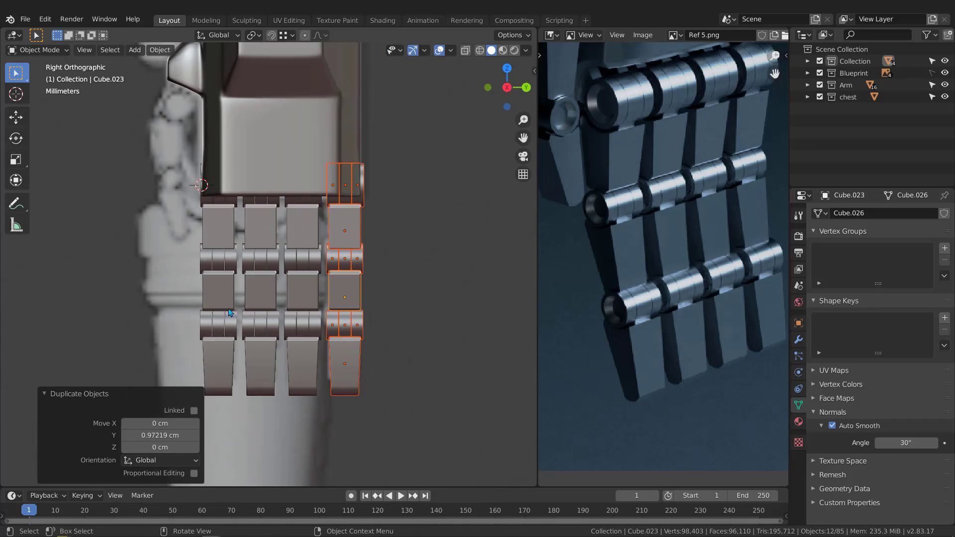
pyautogui.scroll(-2, 269, 264)
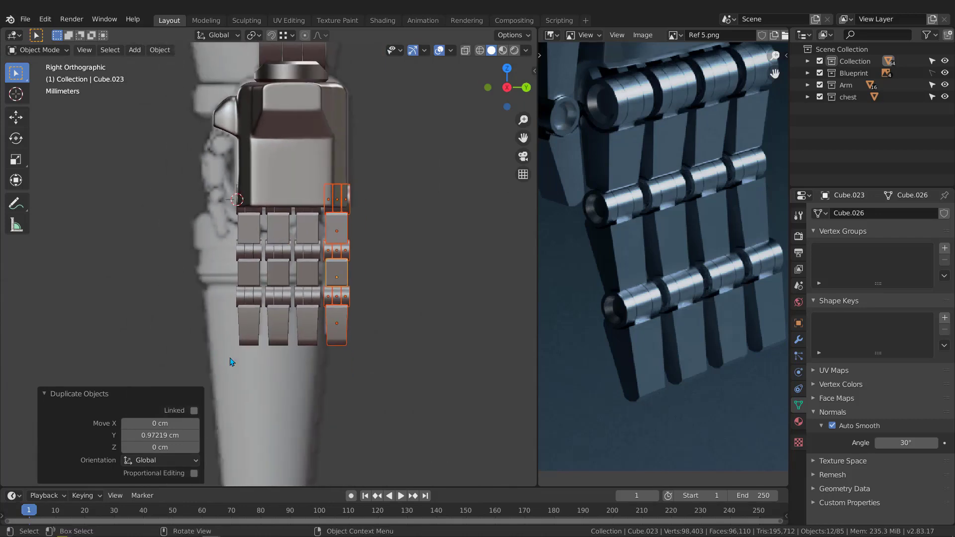
# Select all four fingers without the palm and move them -0.031875 cm along the Y axis.
pyautogui.moveTo(232, 361); pyautogui.dragTo(380, 172)
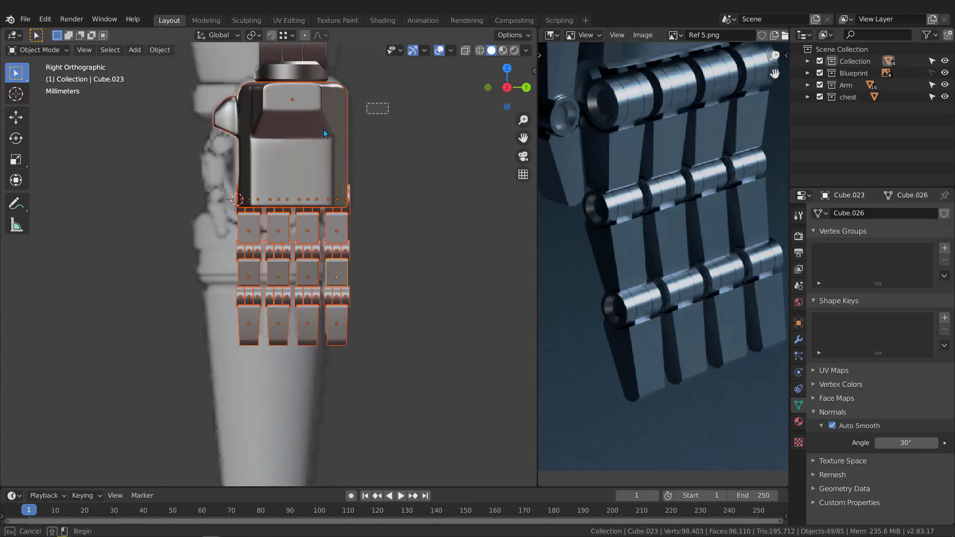
pyautogui.moveTo(375, 108); pyautogui.dragTo(278, 146)
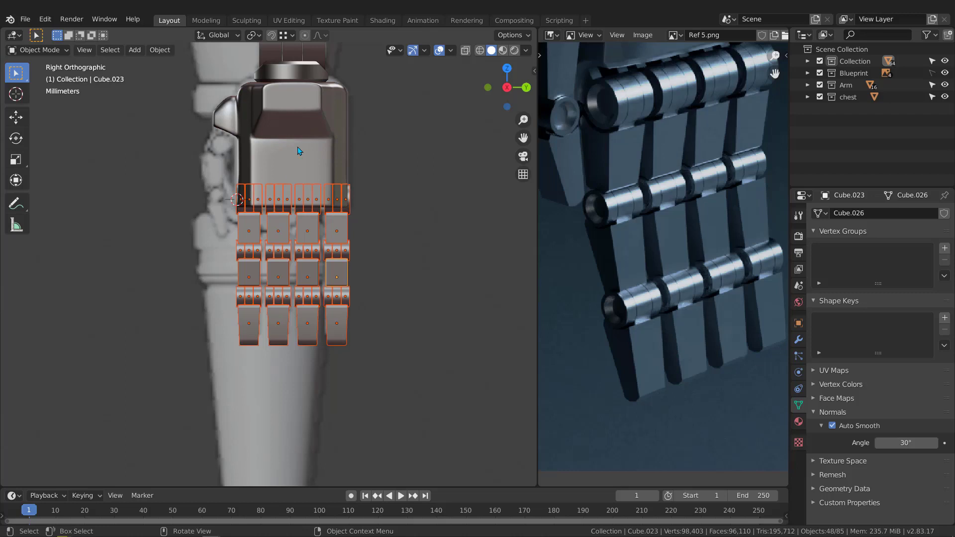
pyautogui.scroll(2, 278, 110)
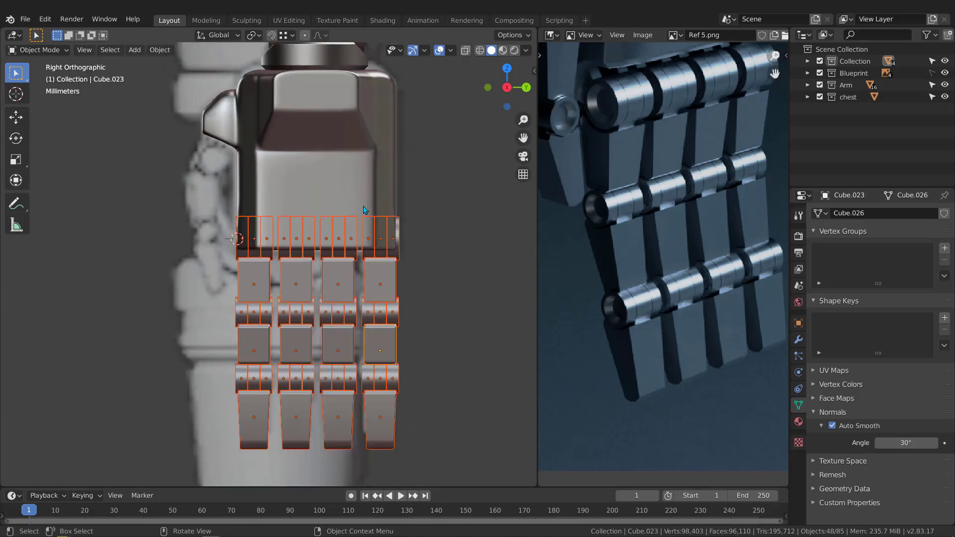
pyautogui.scroll(2, 423, 313)
pyautogui.press('g')
pyautogui.press('y')
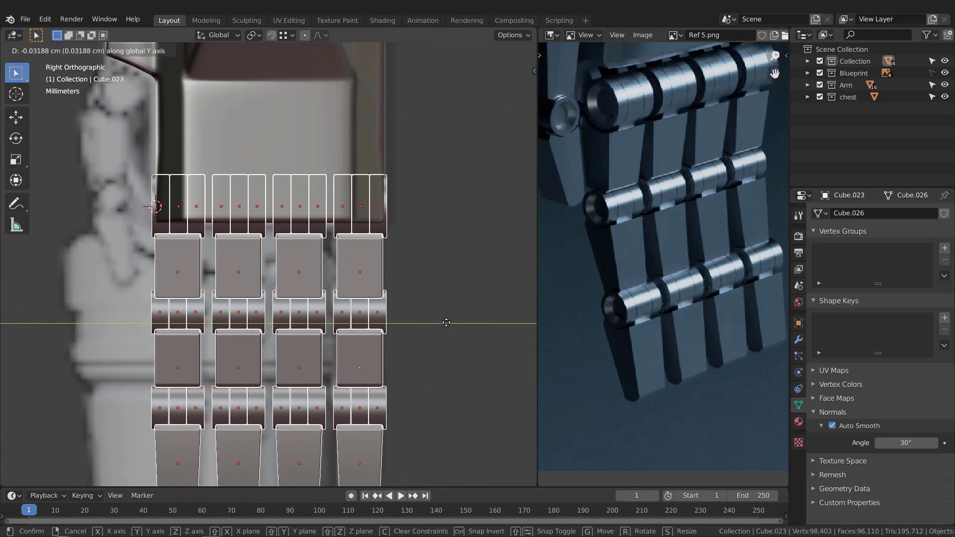
pyautogui.click(446, 323)
pyautogui.scroll(-3, 447, 322)
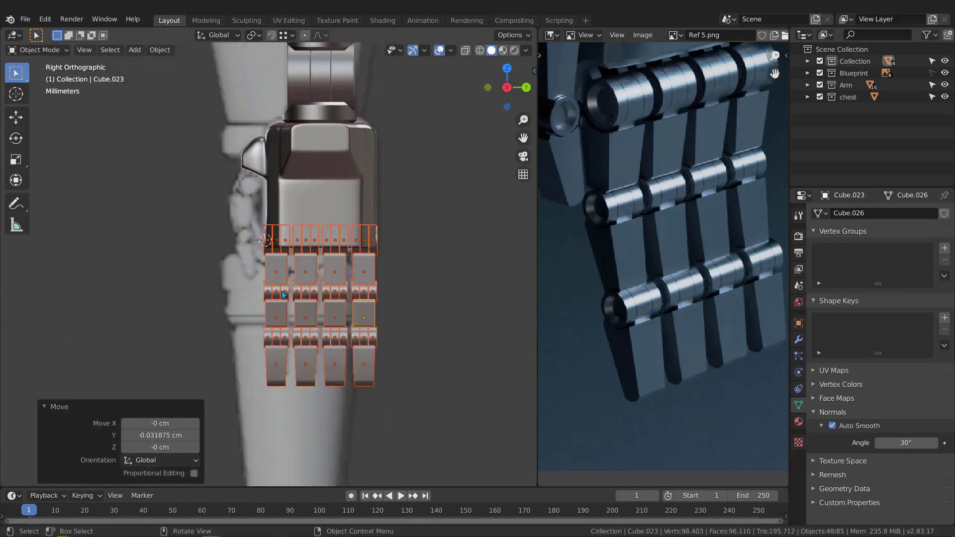
pyautogui.moveTo(446, 323); pyautogui.dragTo(423, 239, button='middle')
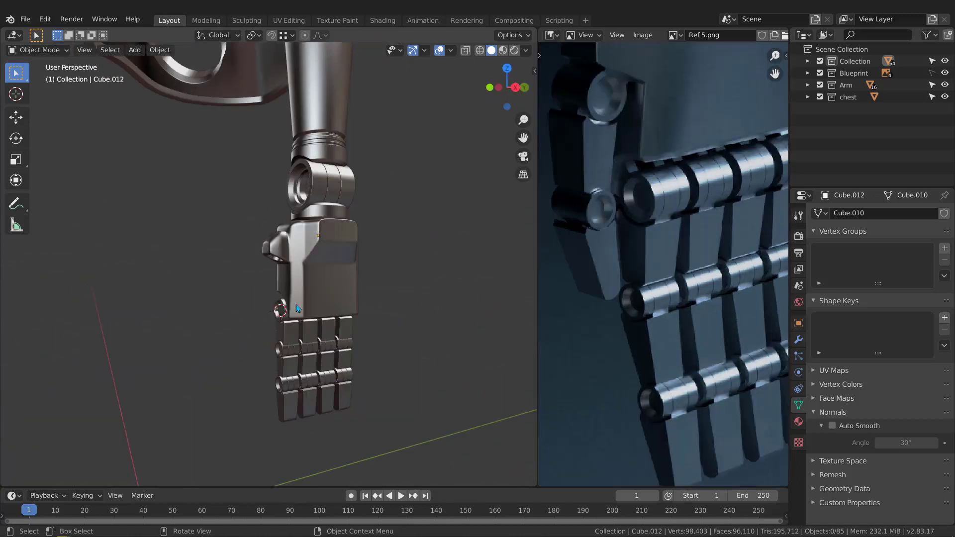
# Open the palm block in Edit Mode in front view with wireframe shading.
pyautogui.moveTo(382, 292); pyautogui.dragTo(392, 309, button='middle')
pyautogui.press('KP_1')
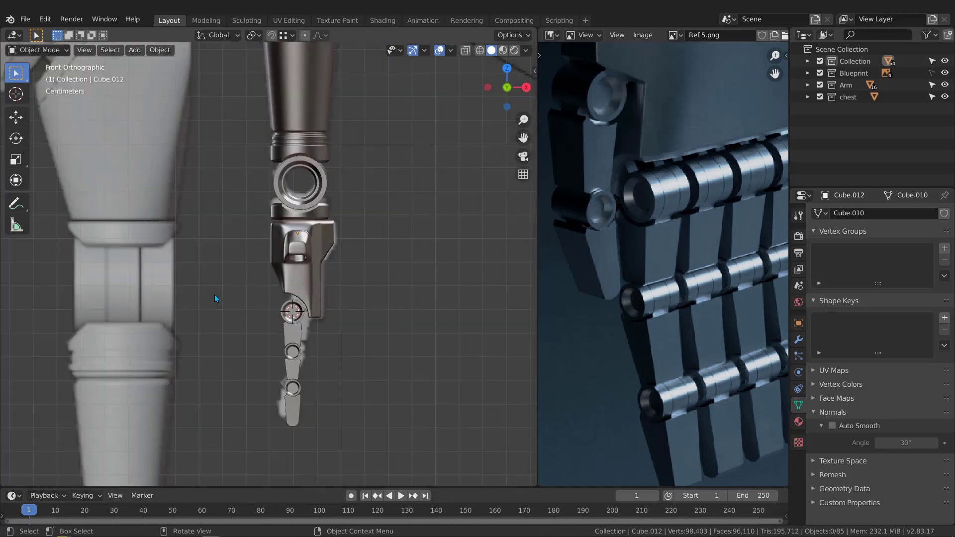
pyautogui.scroll(6, 340, 259)
pyautogui.scroll(-2, 326, 302)
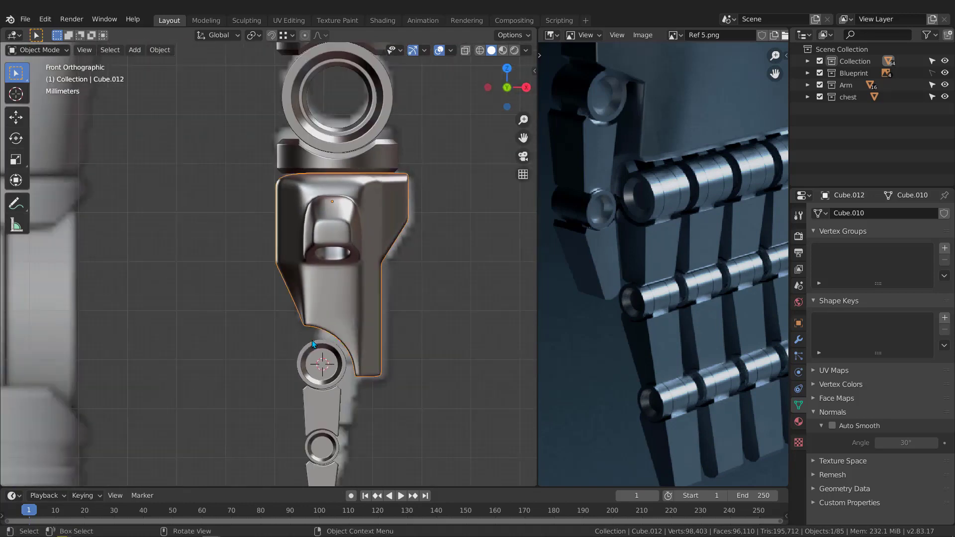
pyautogui.scroll(4, 313, 343)
pyautogui.press('Tab')
pyautogui.press('z')
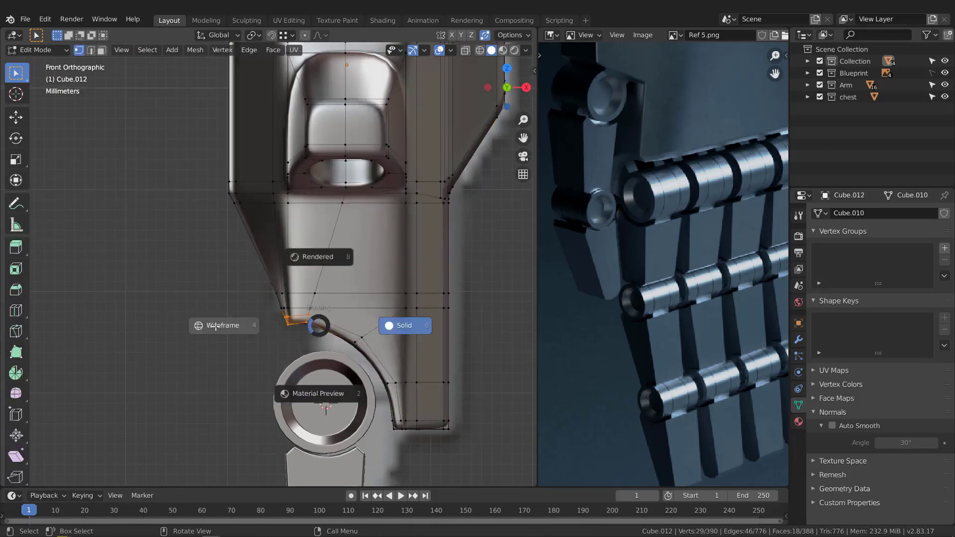
pyautogui.click(276, 337)
pyautogui.scroll(2, 277, 337)
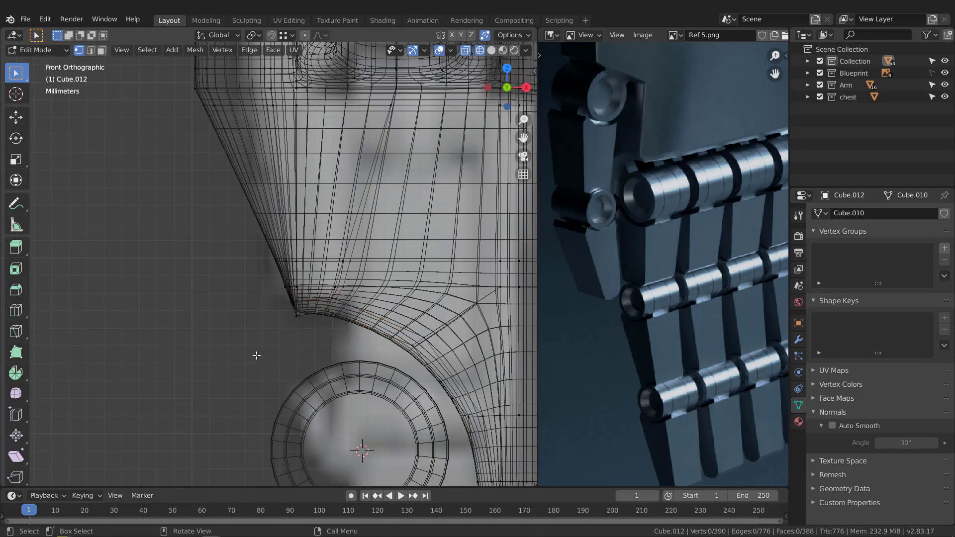
# Move the vertices at the outer corner of the palm's knuckle cutout -0.20721 cm along the Z axis.
pyautogui.scroll(-4, 270, 319)
pyautogui.scroll(3, 270, 323)
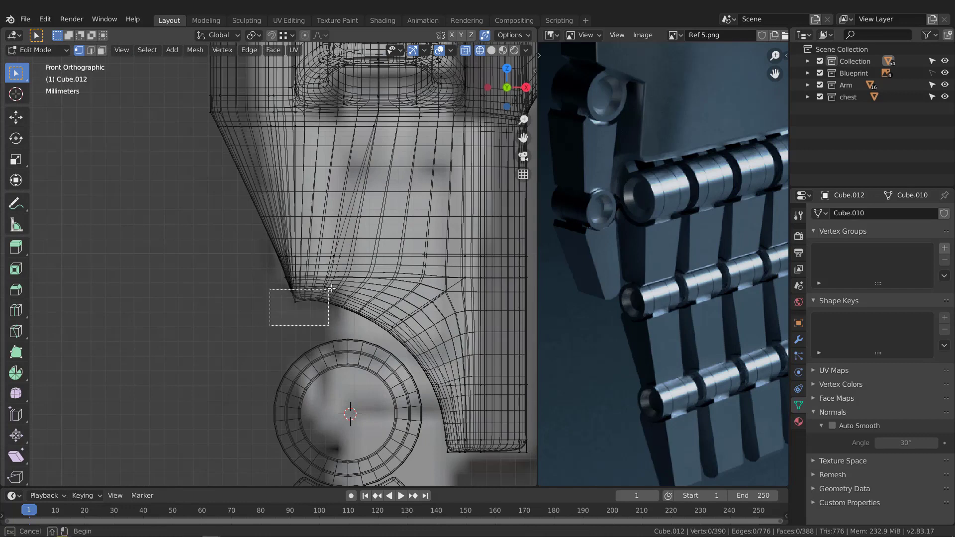
pyautogui.moveTo(344, 280); pyautogui.dragTo(344, 280)
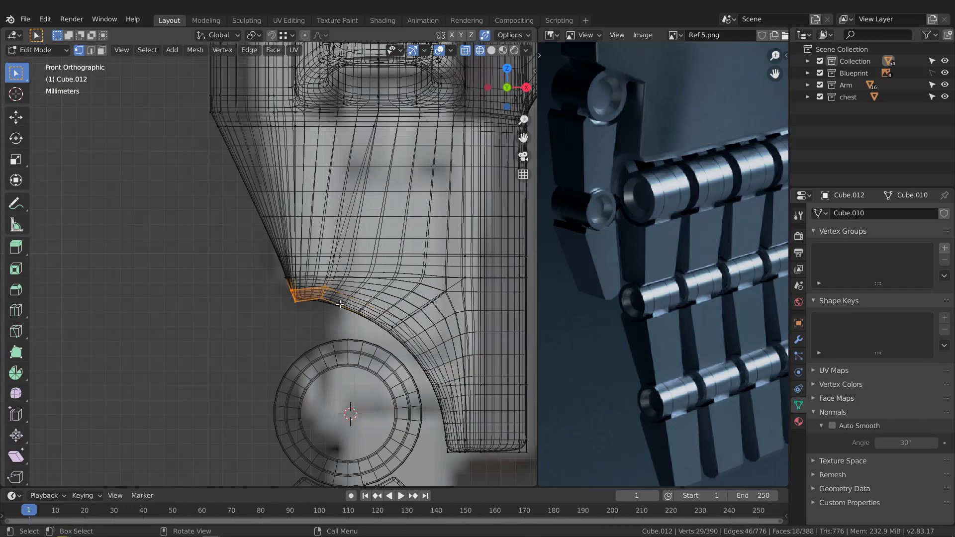
pyautogui.press('g')
pyautogui.press('x')
pyautogui.press('z')
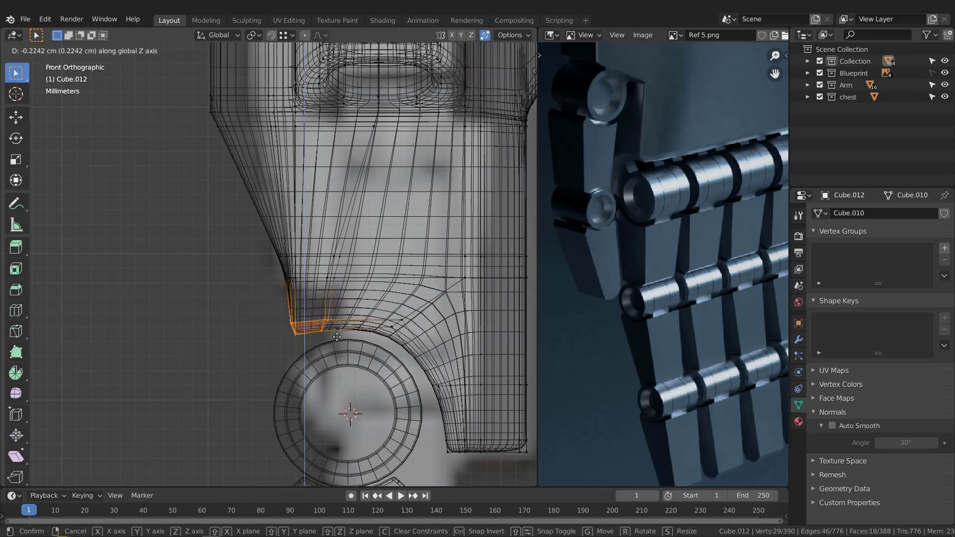
pyautogui.click(337, 334)
pyautogui.scroll(-3, 355, 346)
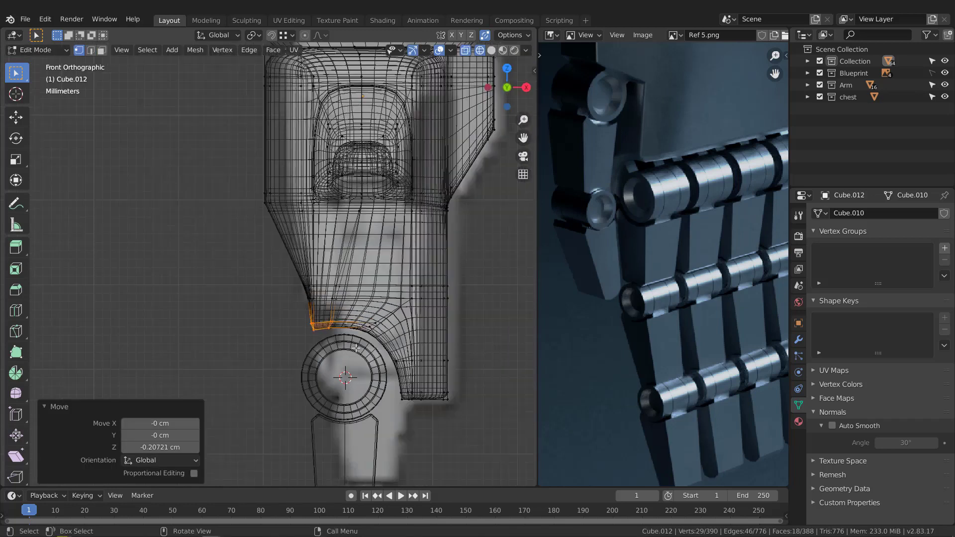
# Move the vertices at the lower end of the knuckle cutout -0.093414 cm along the X axis and return to Object Mode.
pyautogui.scroll(4, 401, 415)
pyautogui.moveTo(419, 359); pyautogui.dragTo(419, 360)
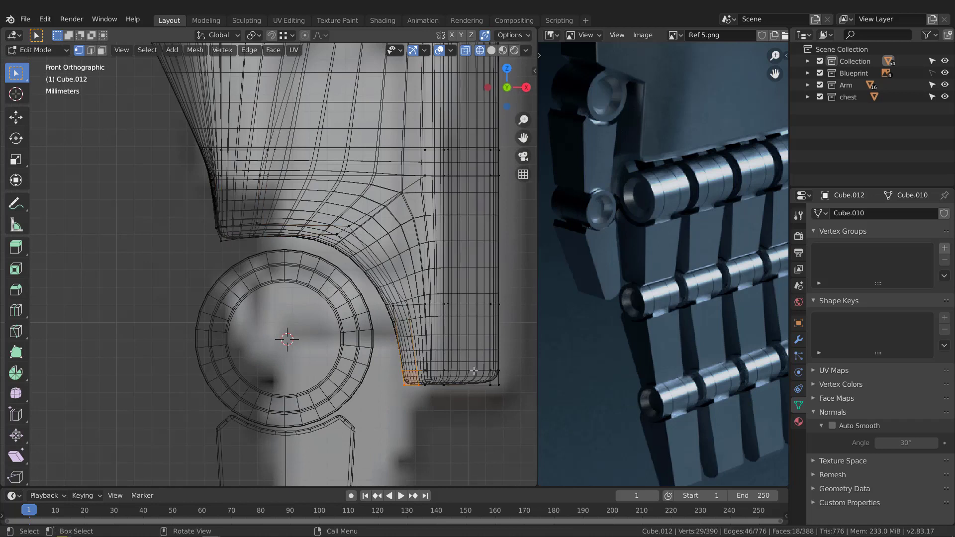
pyautogui.press('g')
pyautogui.press('x')
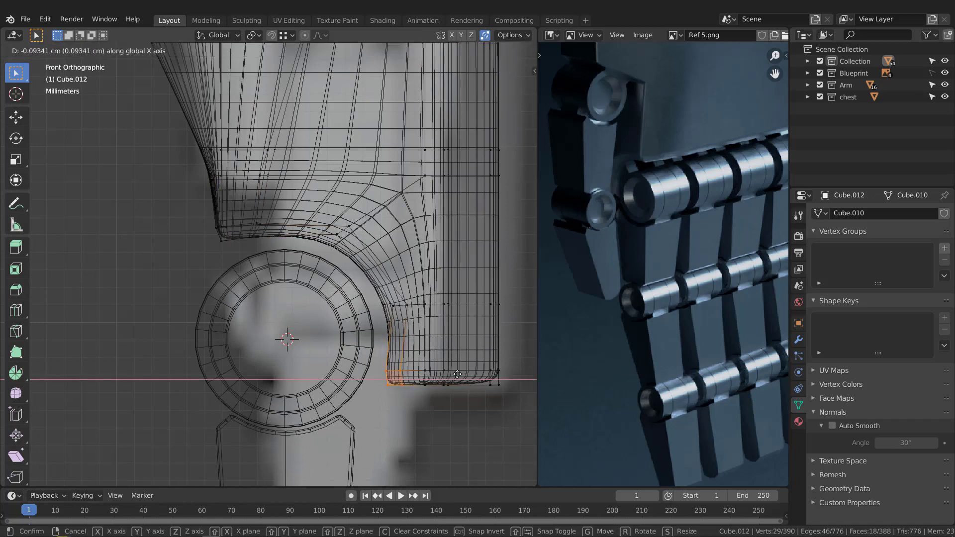
pyautogui.click(457, 374)
pyautogui.scroll(-7, 267, 218)
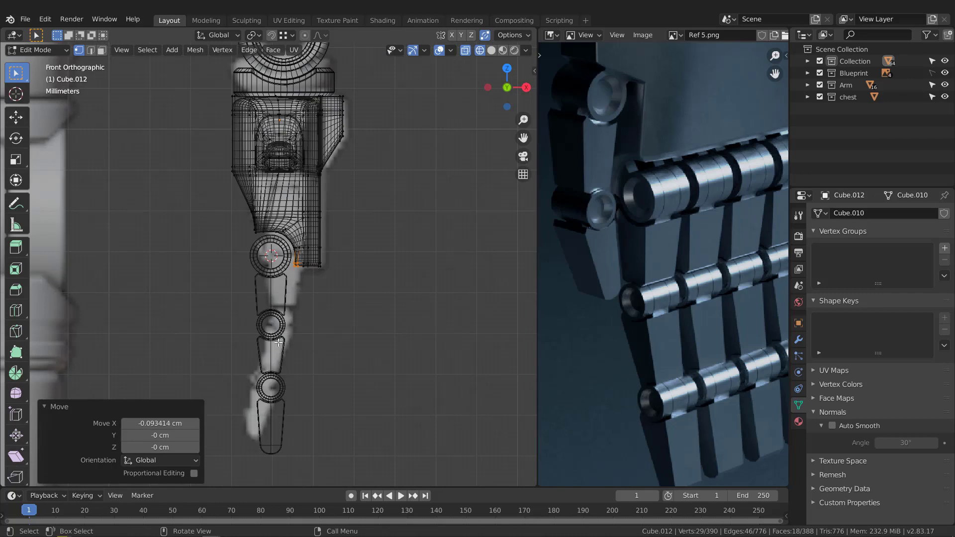
pyautogui.press('Tab')
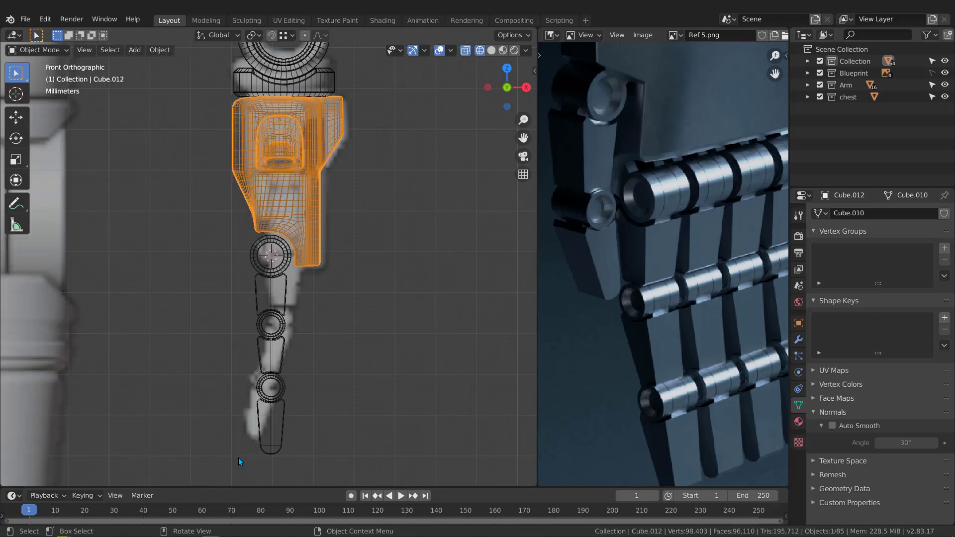
# Select all finger parts and move them 0.028534 cm along both X and Z to seat the knuckles in the palm's cutout.
pyautogui.moveTo(237, 458); pyautogui.dragTo(297, 283)
pyautogui.moveTo(285, 250); pyautogui.dragTo(285, 250)
pyautogui.scroll(6, 279, 281)
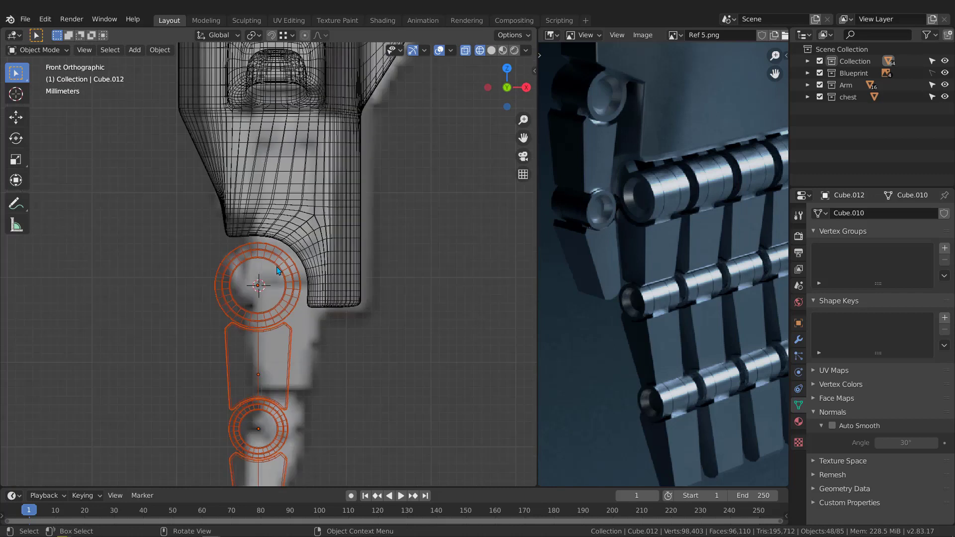
pyautogui.press('g')
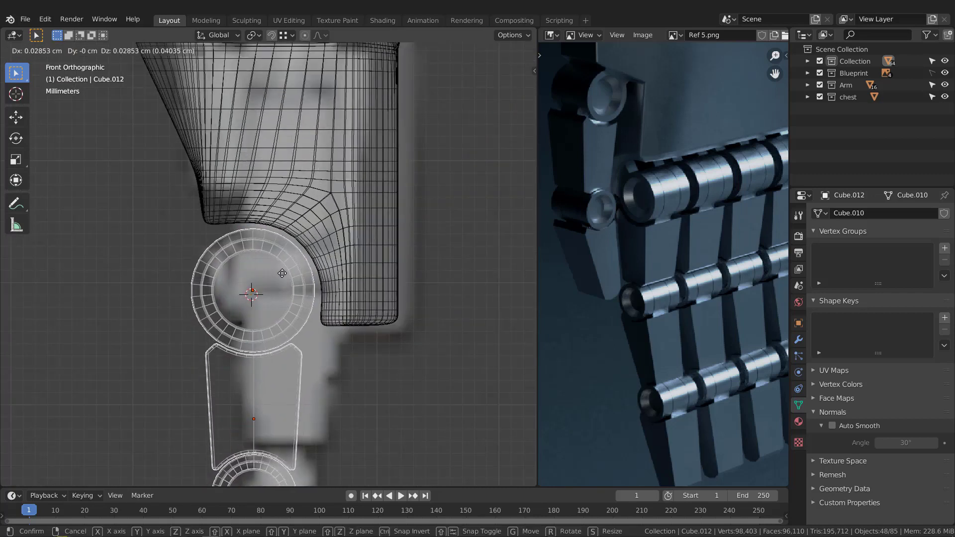
pyautogui.click(282, 273)
pyautogui.scroll(-5, 308, 299)
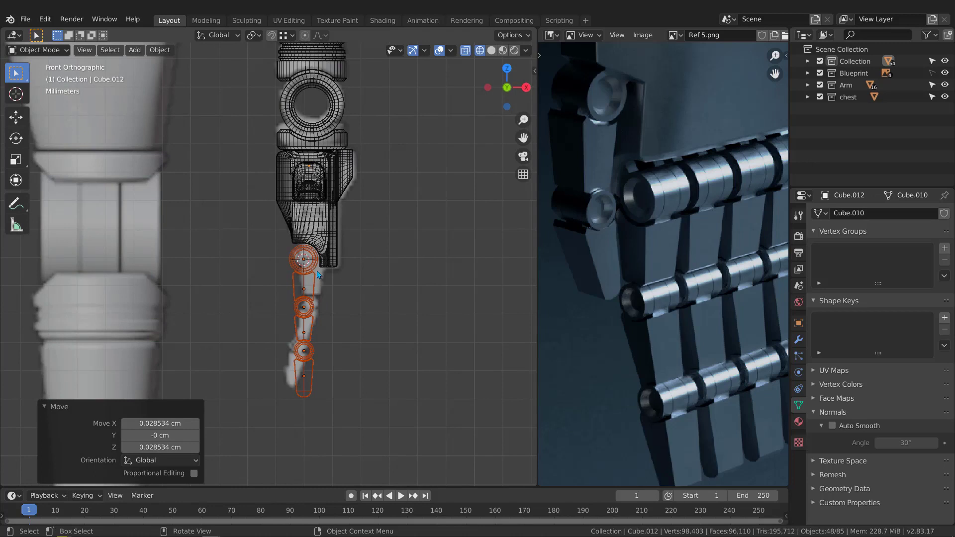
# In right view, select the three duplicated fingers without the palm and delete them.
pyautogui.press('KP_3')
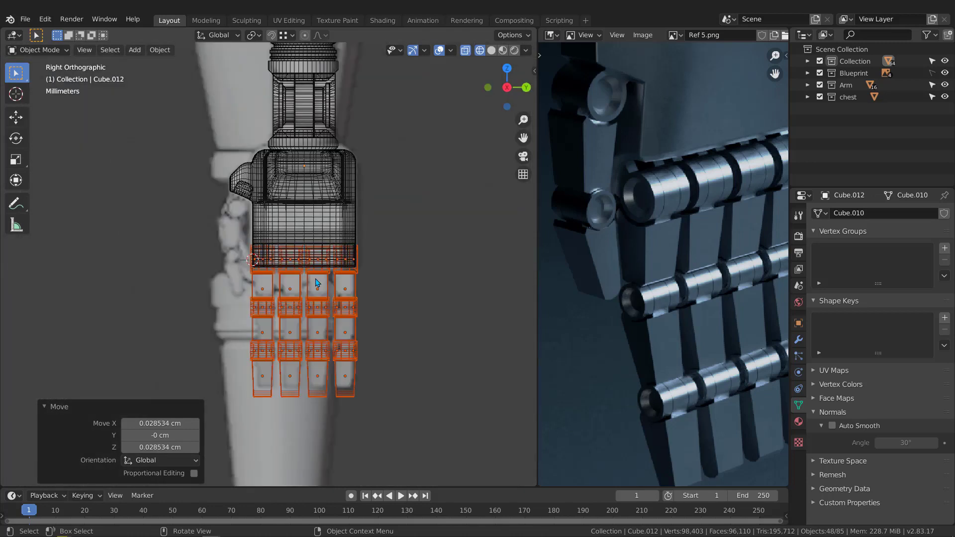
pyautogui.scroll(3, 293, 264)
pyautogui.scroll(-4, 245, 273)
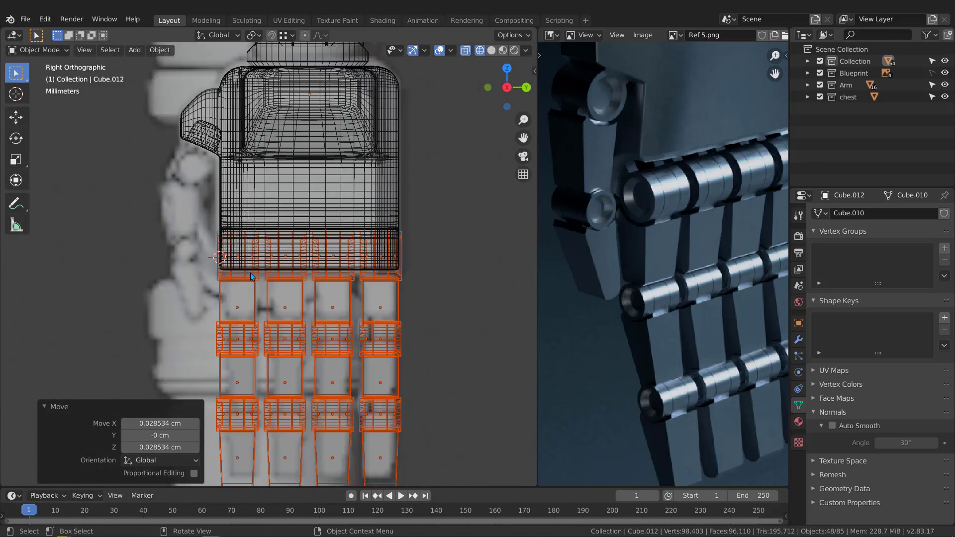
pyautogui.moveTo(354, 440); pyautogui.dragTo(258, 233)
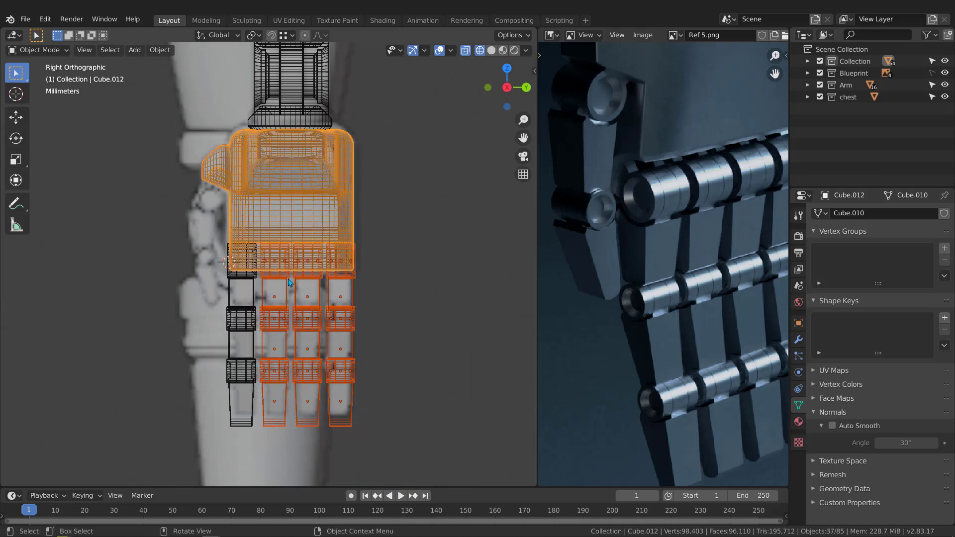
pyautogui.keyDown('shift'); pyautogui.click(301, 196); pyautogui.keyUp('shift')
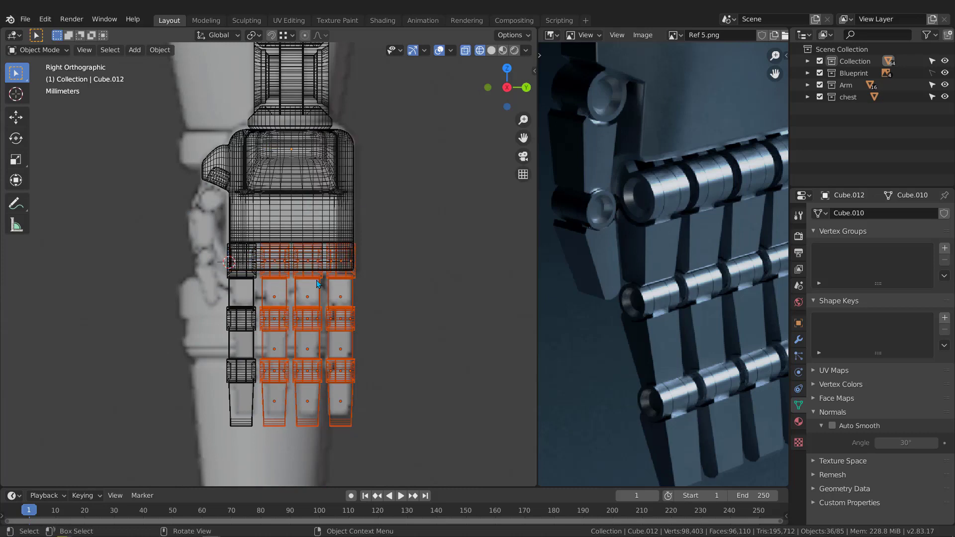
pyautogui.press('Delete')
# Select all parts of the remaining finger without the palm and duplicate them 0.90982 cm along the Y axis.
pyautogui.scroll(-2, 254, 333)
pyautogui.moveTo(224, 413); pyautogui.dragTo(362, 211)
pyautogui.keyDown('shift'); pyautogui.click(304, 245); pyautogui.keyUp('shift')
pyautogui.scroll(5, 296, 308)
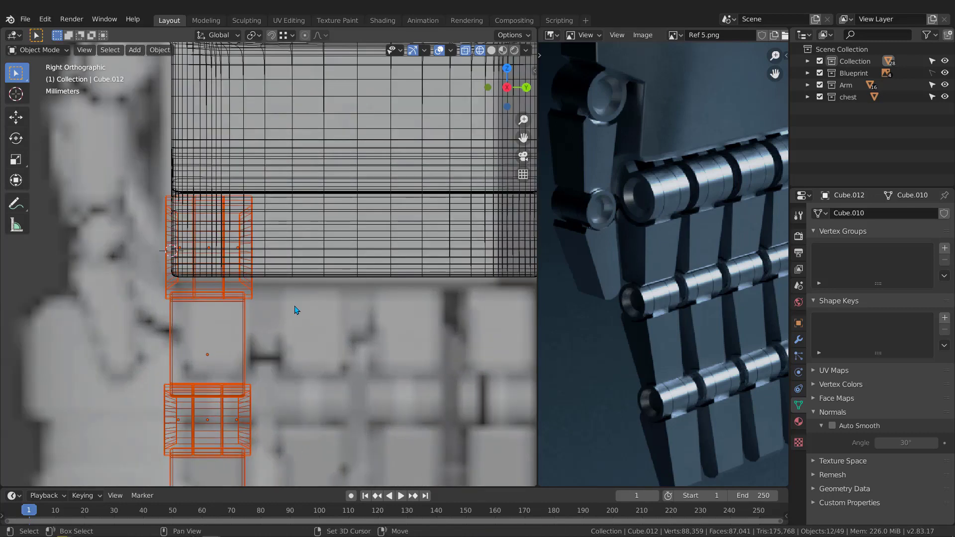
pyautogui.hotkey('shift', 'd')
pyautogui.press('y')
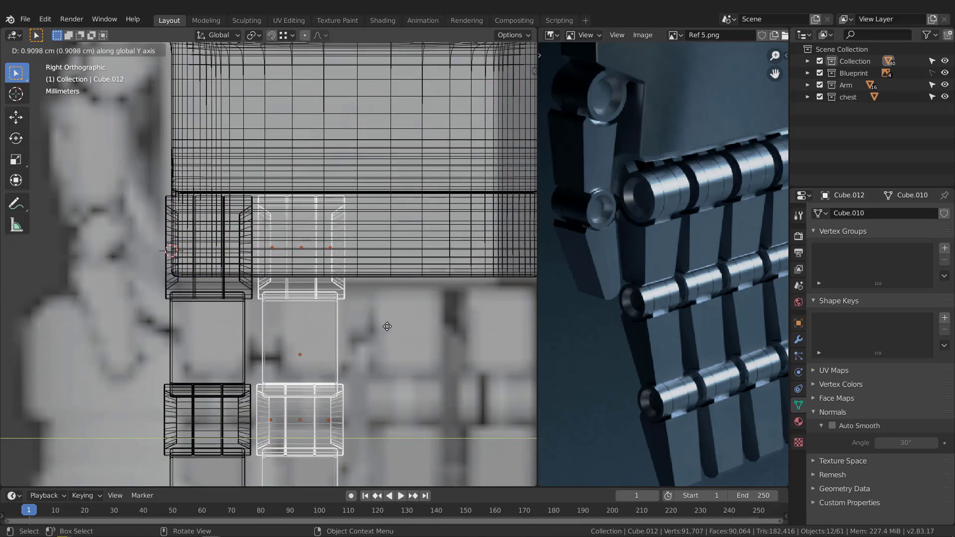
pyautogui.click(387, 326)
pyautogui.scroll(-4, 315, 318)
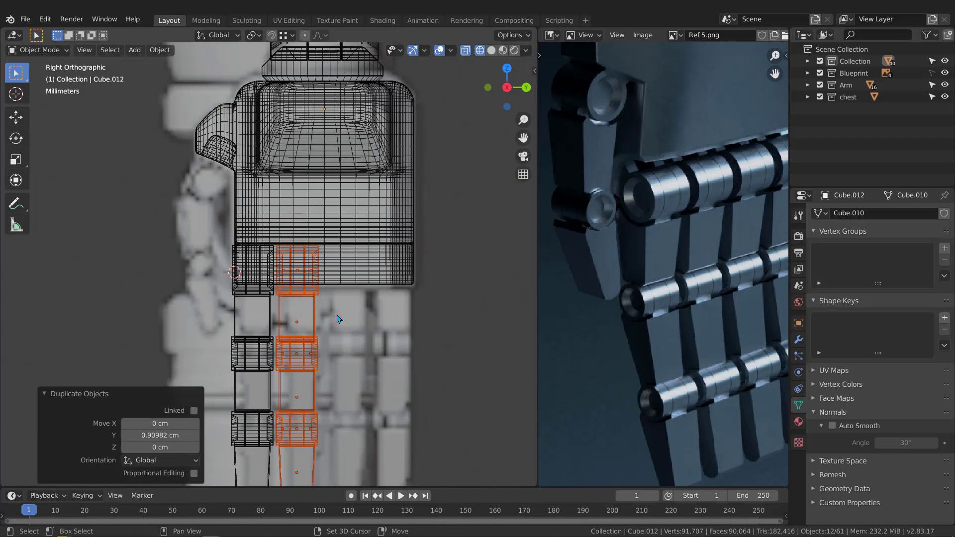
# Repeat the finger duplication two more times at the same spacing to make four fingers.
pyautogui.hotkey('shift', 'r')
pyautogui.hotkey('shift', 'r')
pyautogui.scroll(-2, 339, 320)
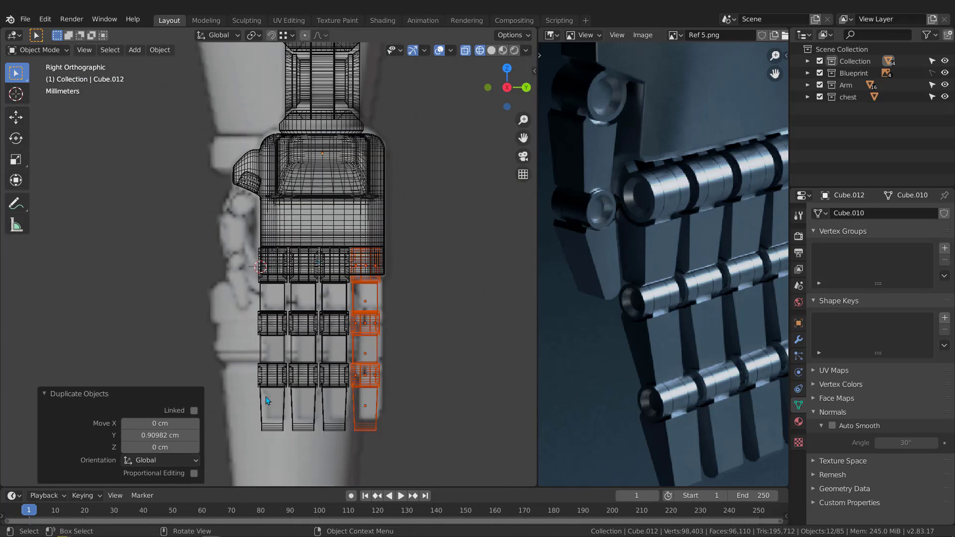
# Select all four fingers without the palm, move them 0.088047 cm along the Y axis and deselect everything.
pyautogui.moveTo(256, 445); pyautogui.dragTo(420, 199)
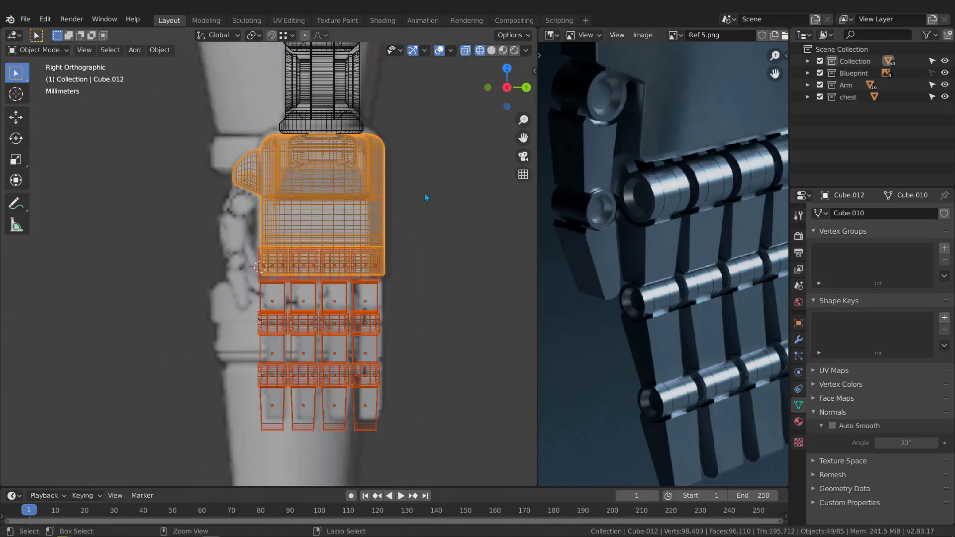
pyautogui.keyDown('shift'); pyautogui.click(371, 252); pyautogui.keyUp('shift')
pyautogui.scroll(5, 348, 279)
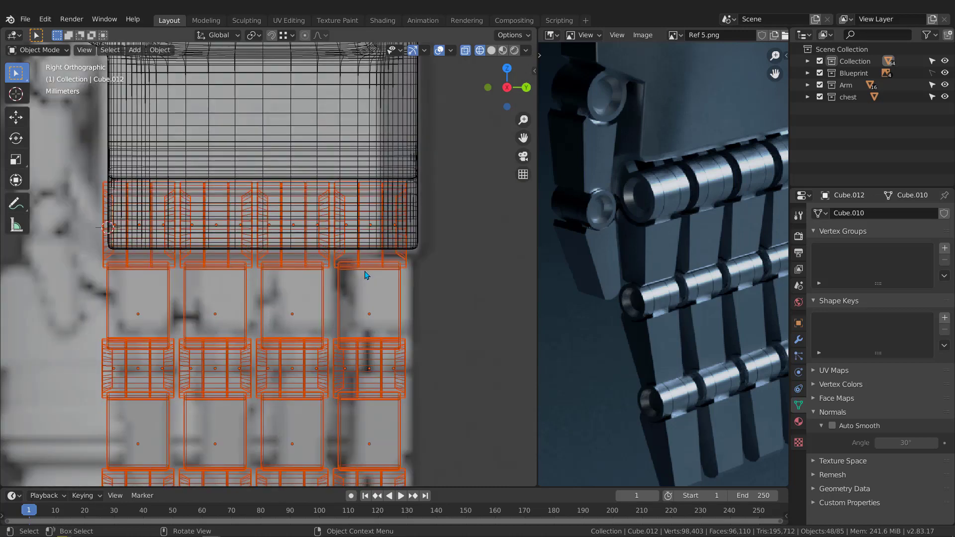
pyautogui.press('g')
pyautogui.press('y')
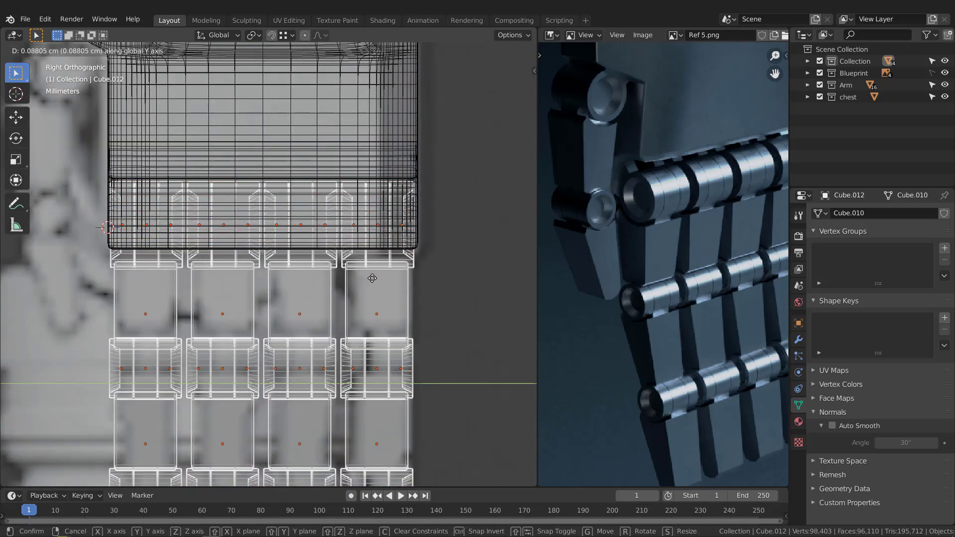
pyautogui.click(372, 278)
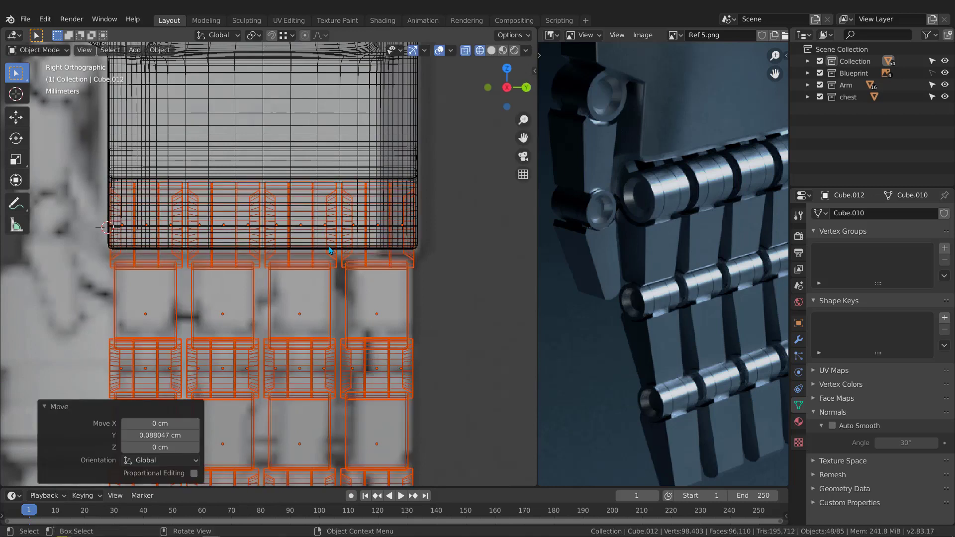
pyautogui.scroll(-4, 264, 244)
pyautogui.moveTo(263, 244); pyautogui.dragTo(402, 251, button='middle')
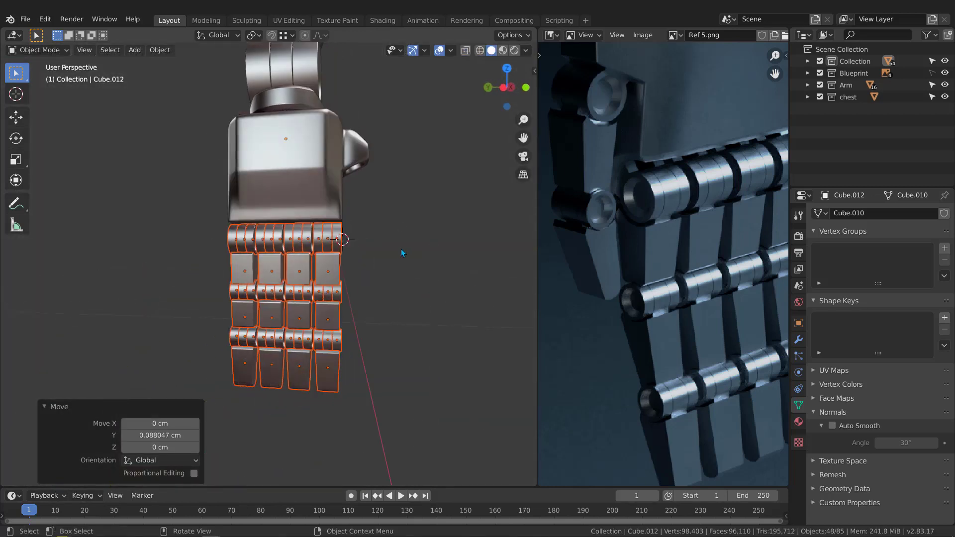
pyautogui.click(402, 252)
pyautogui.moveTo(295, 255); pyautogui.dragTo(308, 291, button='middle')
pyautogui.moveTo(301, 276)
pyautogui.mouseDown(button='middle')
pyautogui.moveTo(200, 254)
pyautogui.moveTo(227, 254)
pyautogui.moveTo(268, 281)
pyautogui.moveTo(241, 286)
pyautogui.moveTo(482, 295)
pyautogui.moveTo(297, 292)
pyautogui.moveTo(254, 228)
pyautogui.moveTo(274, 230)
pyautogui.mouseUp(button='middle')
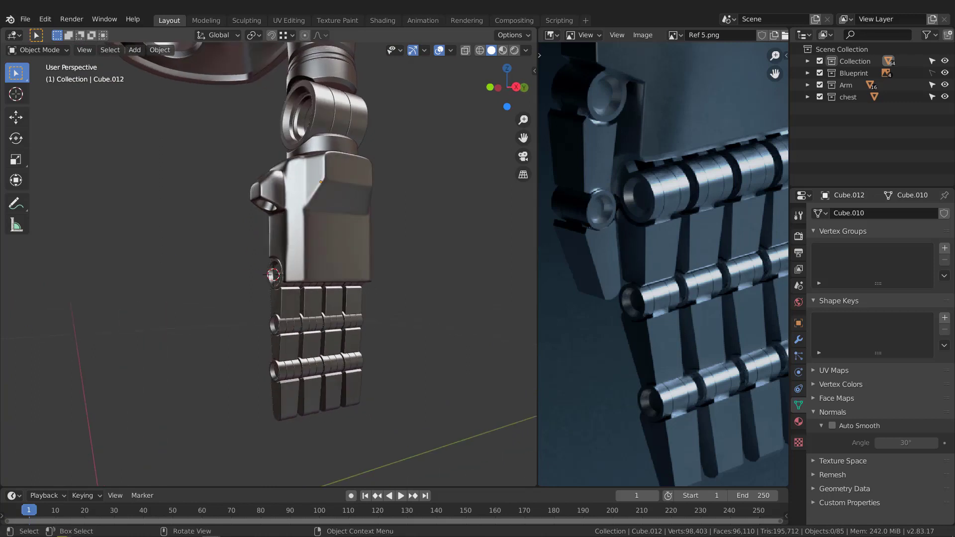